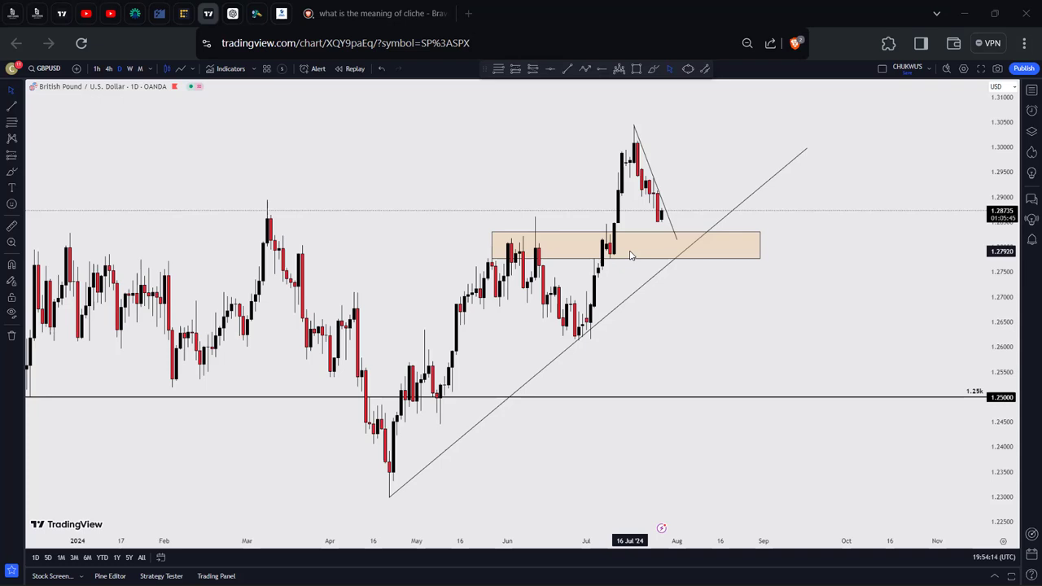
Brush circles around the April low, June highs, late-June low and July high, and trace the pullback from the July high
scroll(482, 367, up, 3)
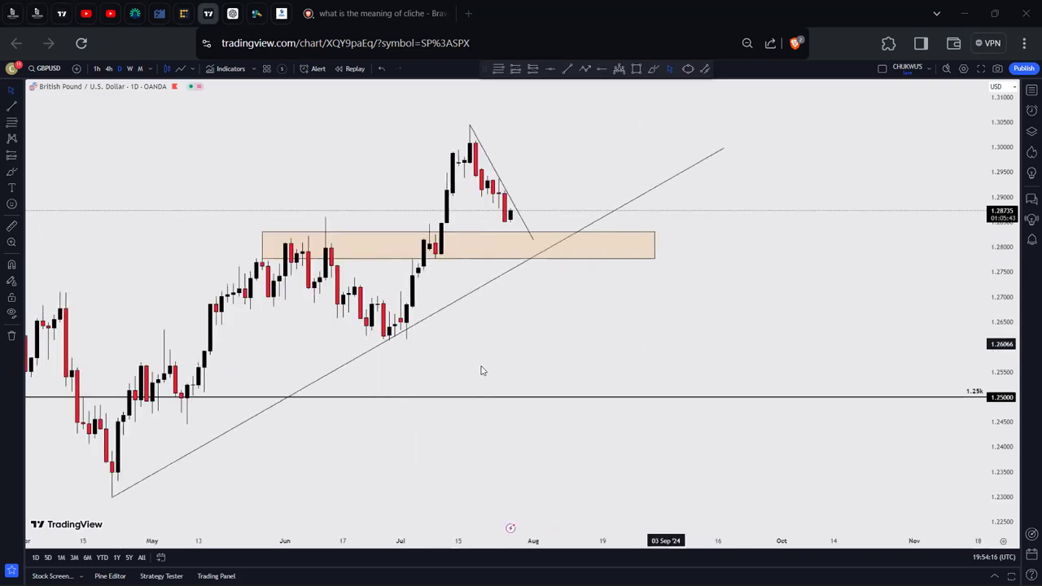
drag(533, 343, 709, 326)
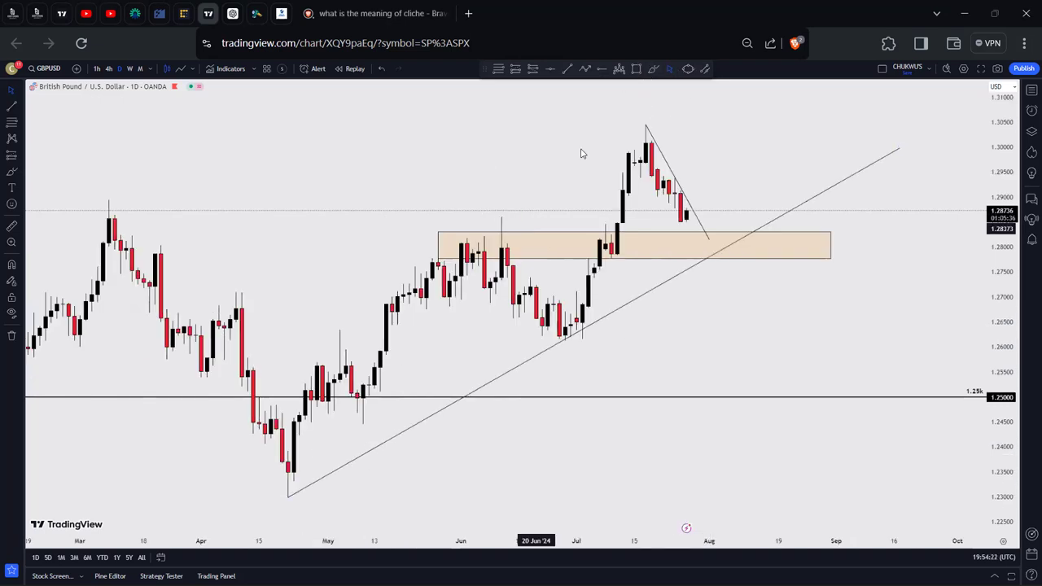
click(656, 69)
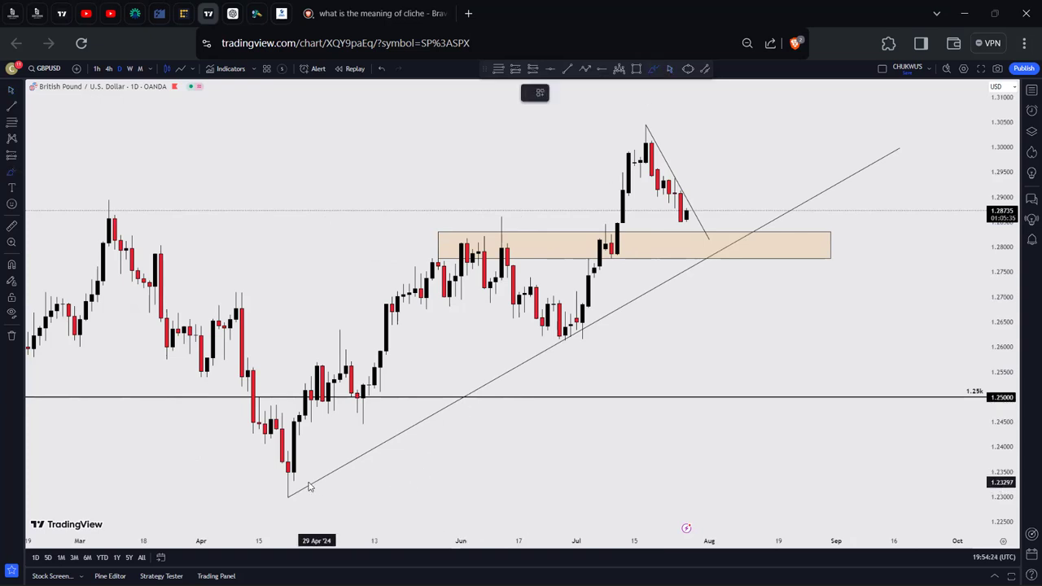
mouse_move(293, 479)
mouse_down()
mouse_move(274, 488)
mouse_move(288, 470)
mouse_up()
mouse_move(465, 199)
mouse_down()
mouse_move(446, 211)
mouse_move(485, 188)
mouse_up()
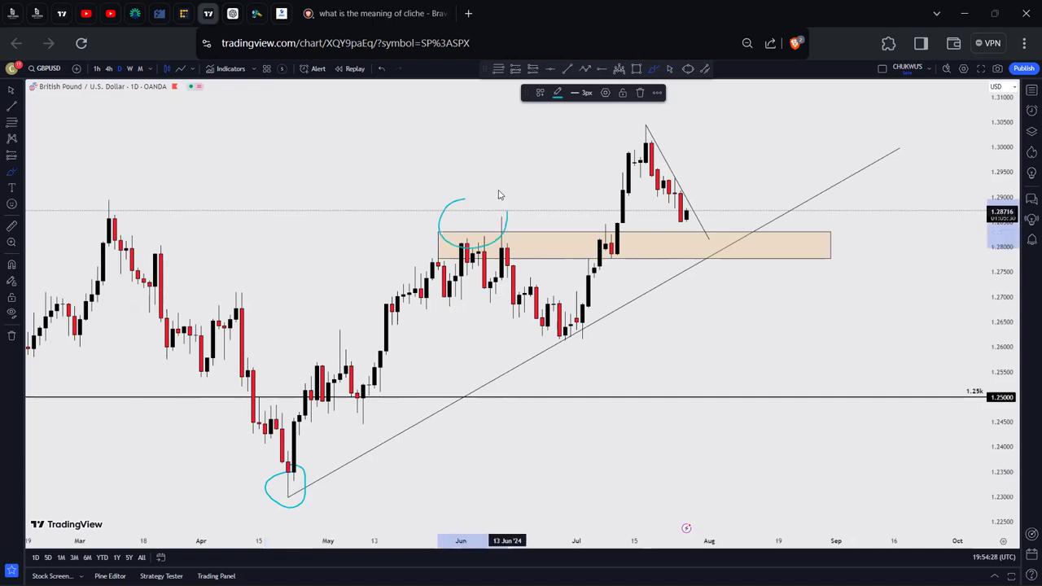
drag(533, 339, 587, 297)
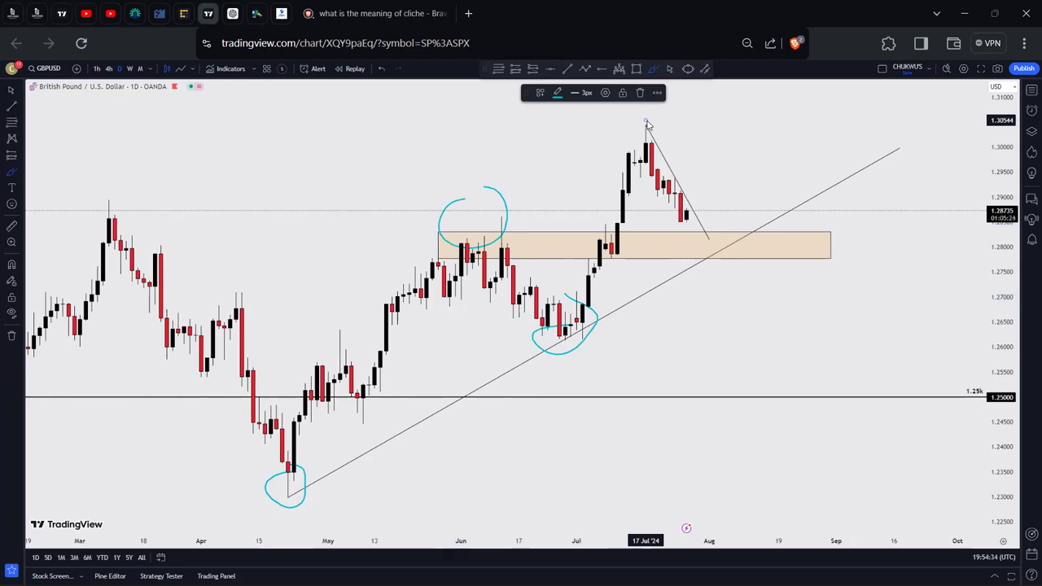
mouse_move(647, 124)
mouse_down()
mouse_move(636, 124)
mouse_move(648, 148)
mouse_move(691, 130)
mouse_move(666, 104)
mouse_up()
drag(651, 148, 692, 210)
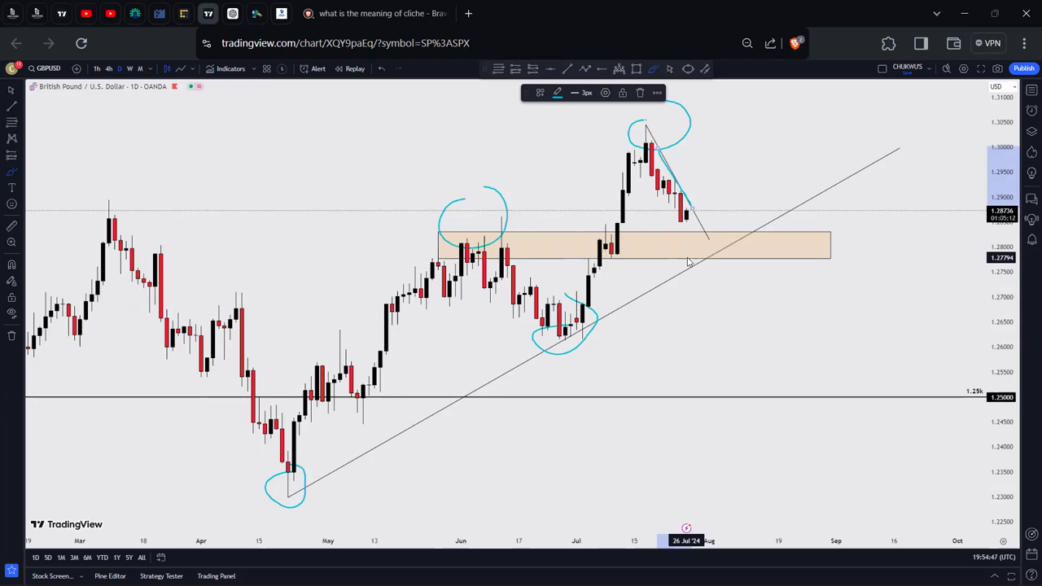
Remove all the brush marks from the swing points and the July pullback
key(Delete)
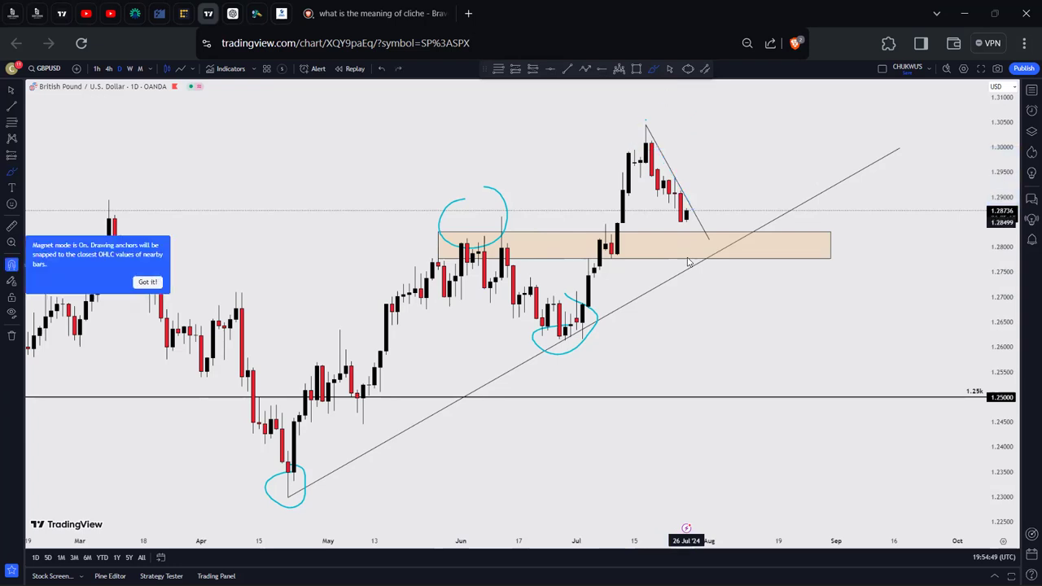
key(ctrl+z)
key(ctrl+z)
key(ctrl+z)
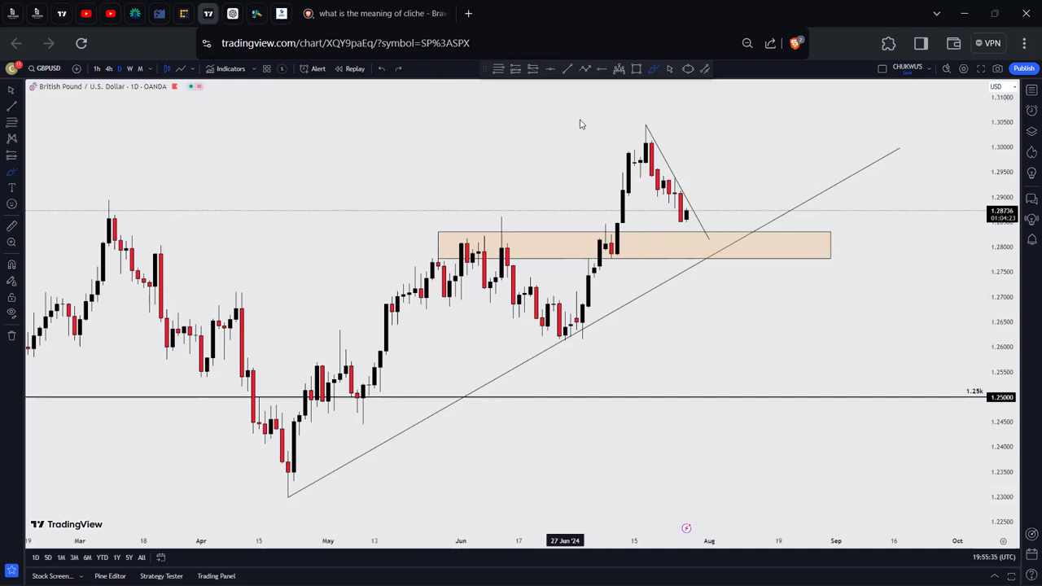
Sketch a projected dip and bounce from the current price, and circle where the rectangular zone meets the ascending trendline
mouse_move(689, 216)
mouse_down()
mouse_move(714, 256)
mouse_move(726, 187)
mouse_up()
drag(713, 242, 719, 245)
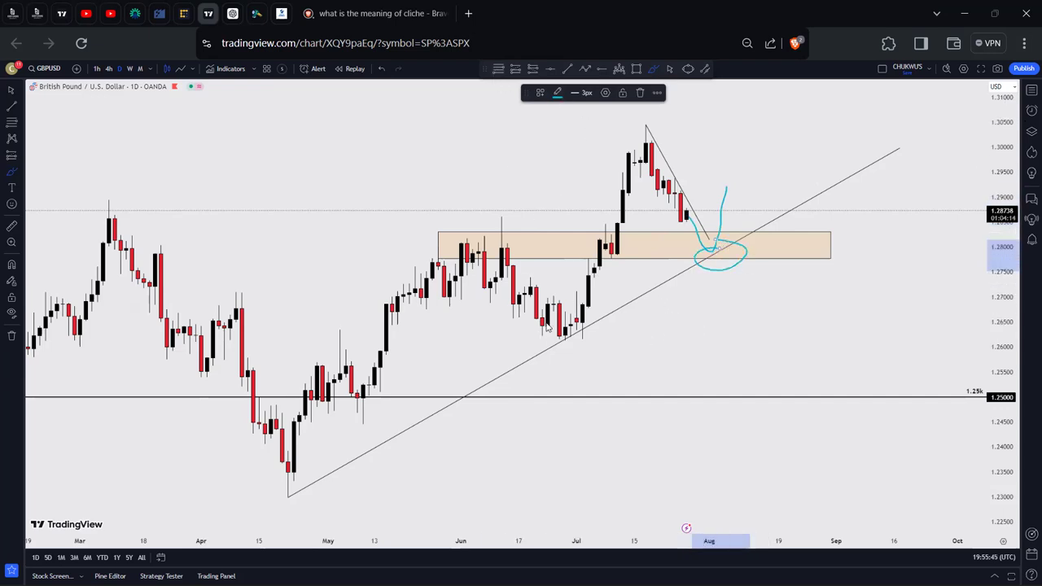
Draw a Fibonacci retracement from the late-June low at 1.26165 to the July high at 1.30453, and delete it
click(497, 69)
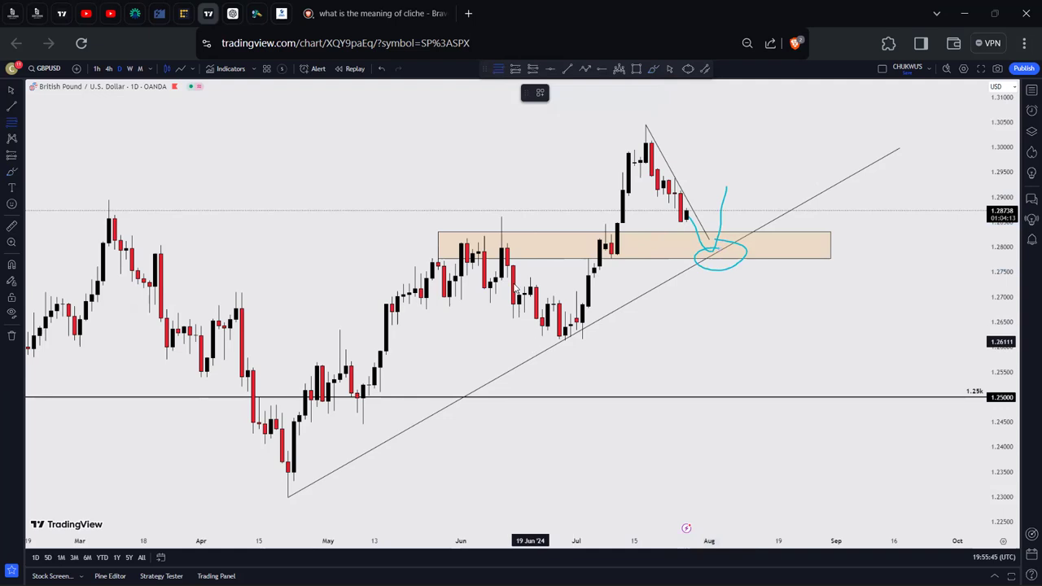
click(565, 340)
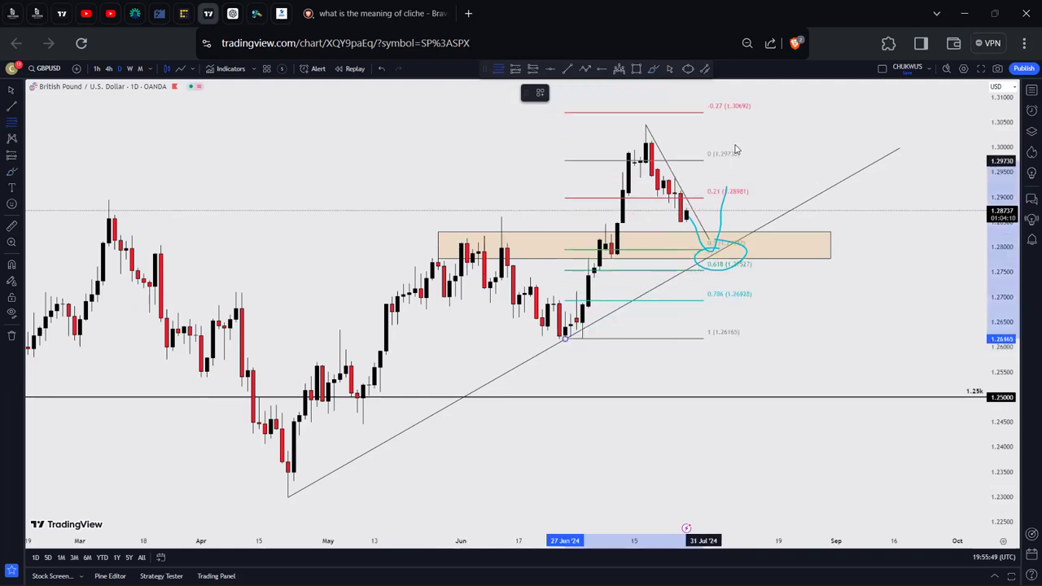
click(772, 126)
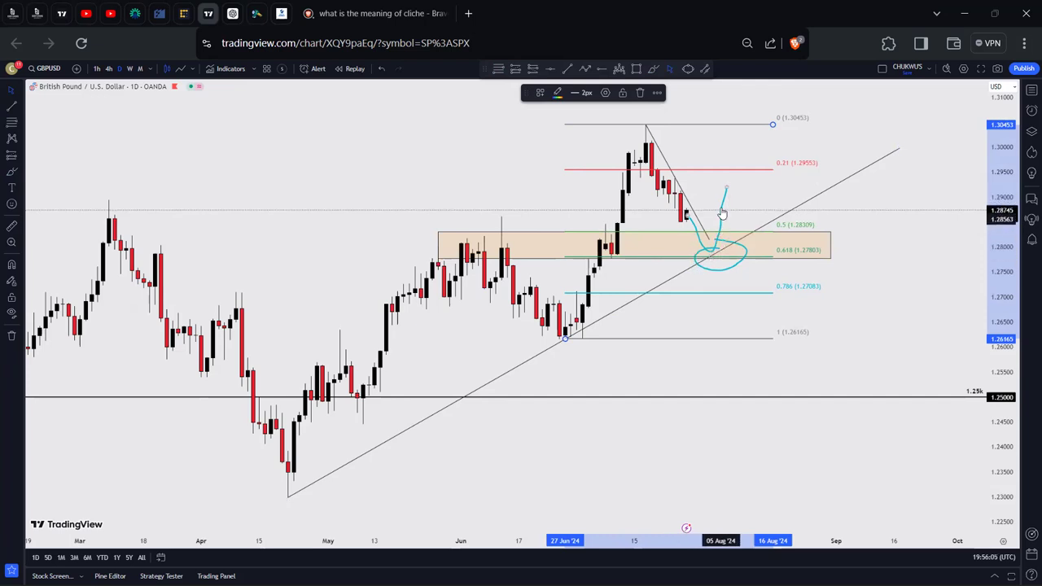
click(639, 92)
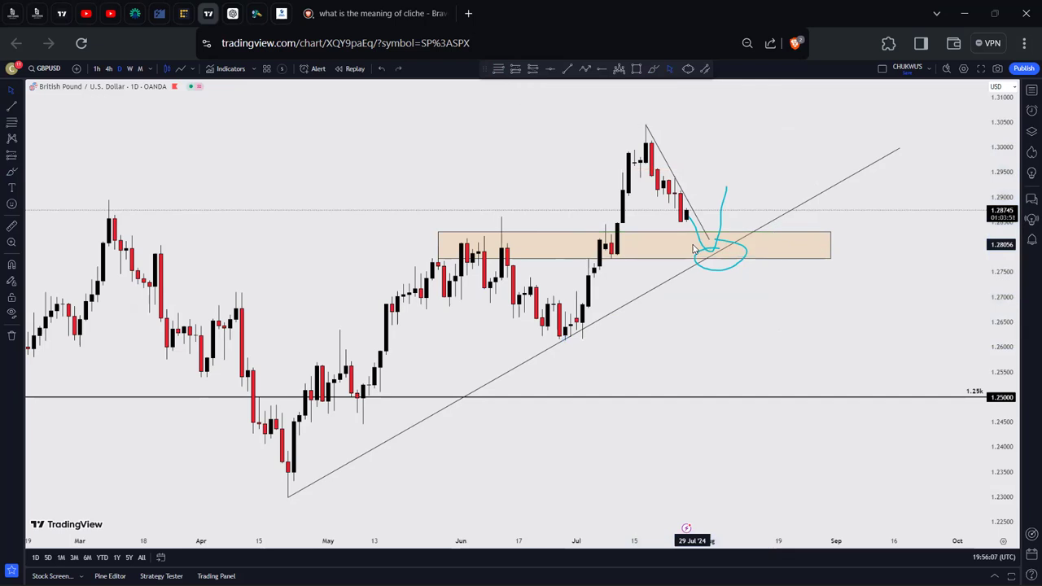
Clear the brush sketch and draw a thin rectangle from 7 March to late August, between about 1.28572 and 1.28391
click(638, 69)
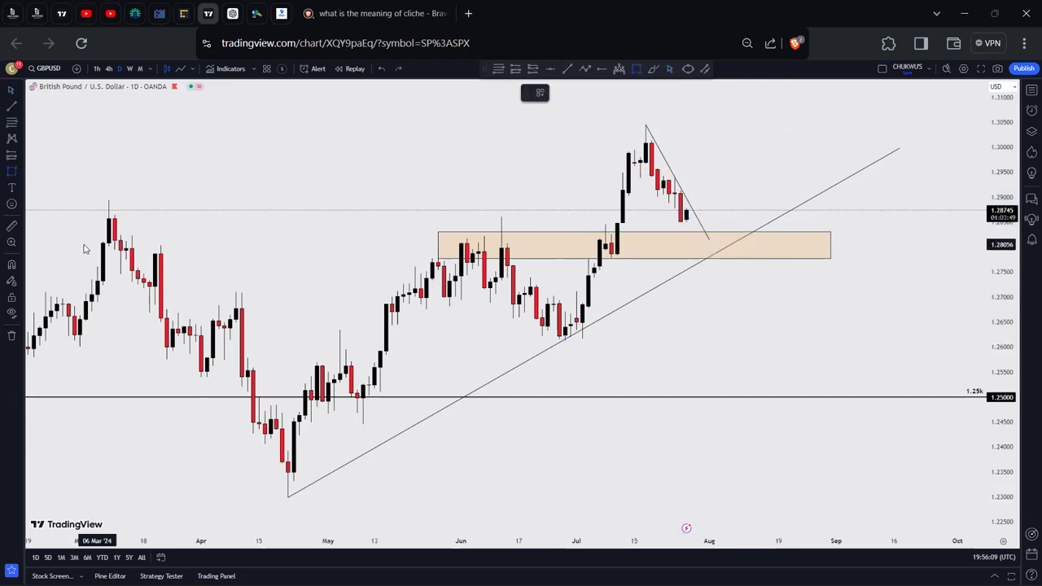
click(806, 227)
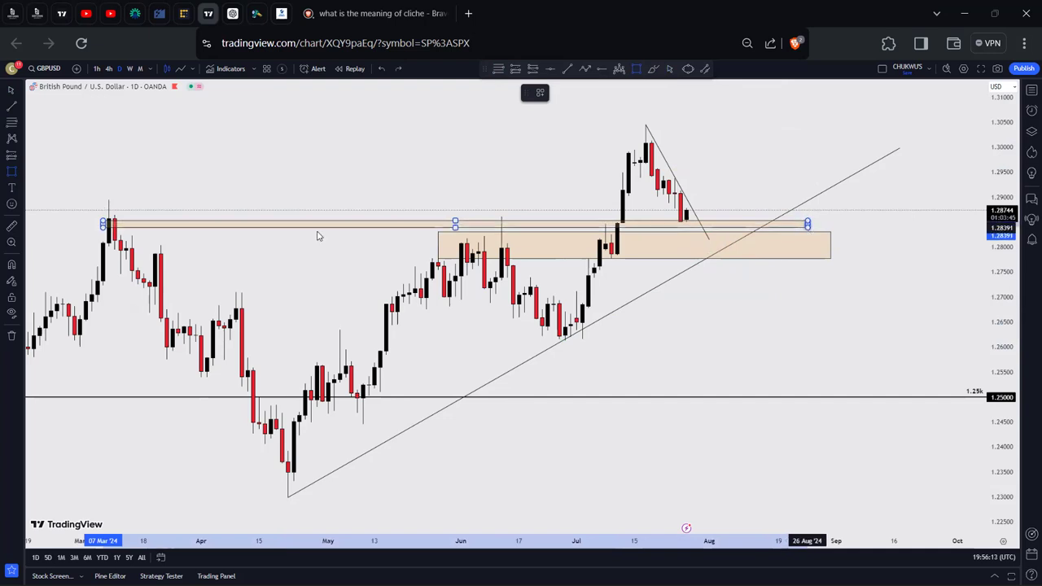
drag(103, 221, 103, 220)
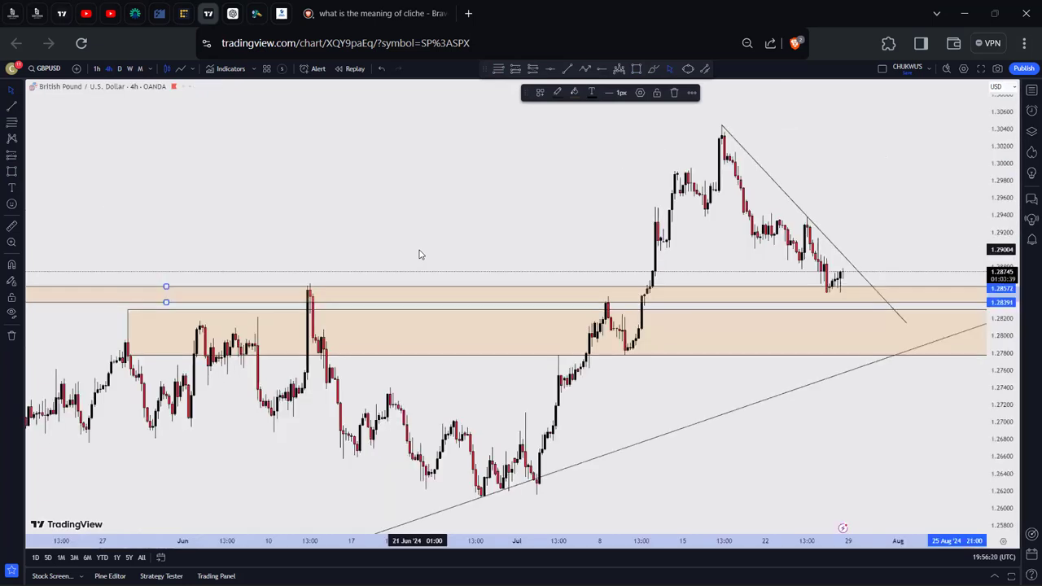
On the 4-hour chart, brush circles around the mid-June and early-July highs near the thin zone
scroll(395, 281, down, 5)
scroll(394, 281, down, 3)
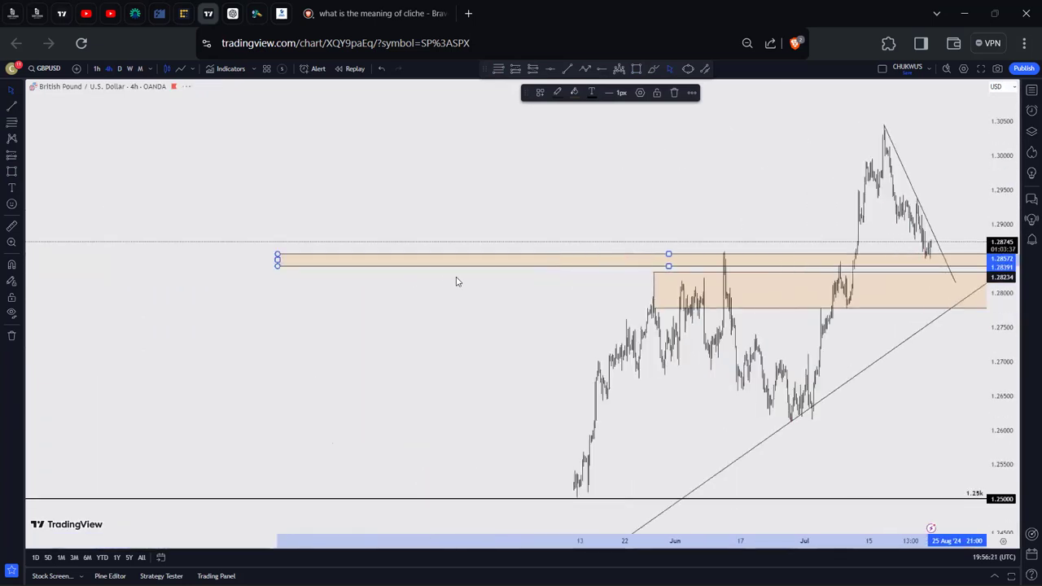
scroll(477, 315, up, 3)
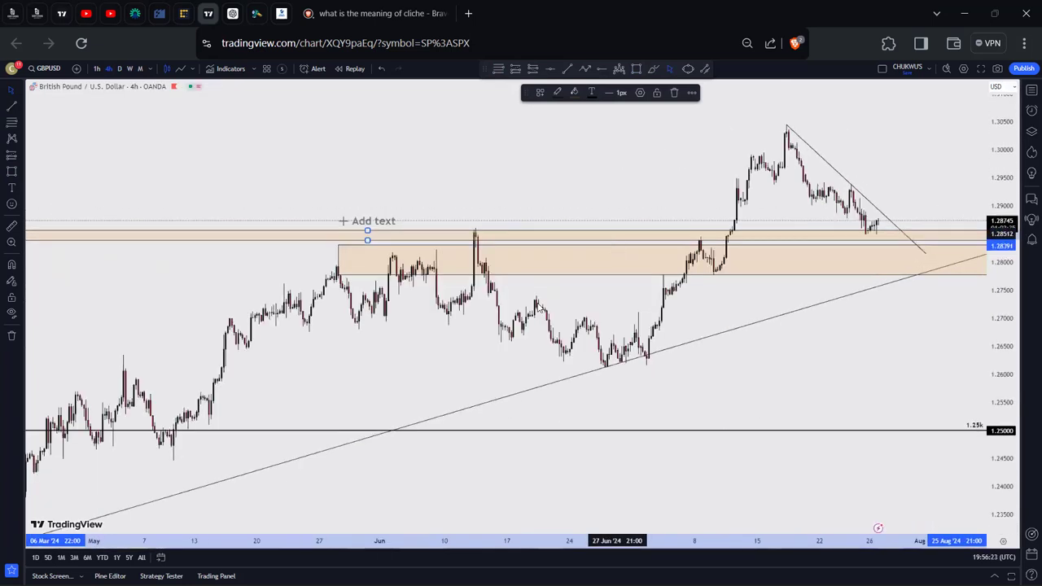
drag(758, 389, 682, 389)
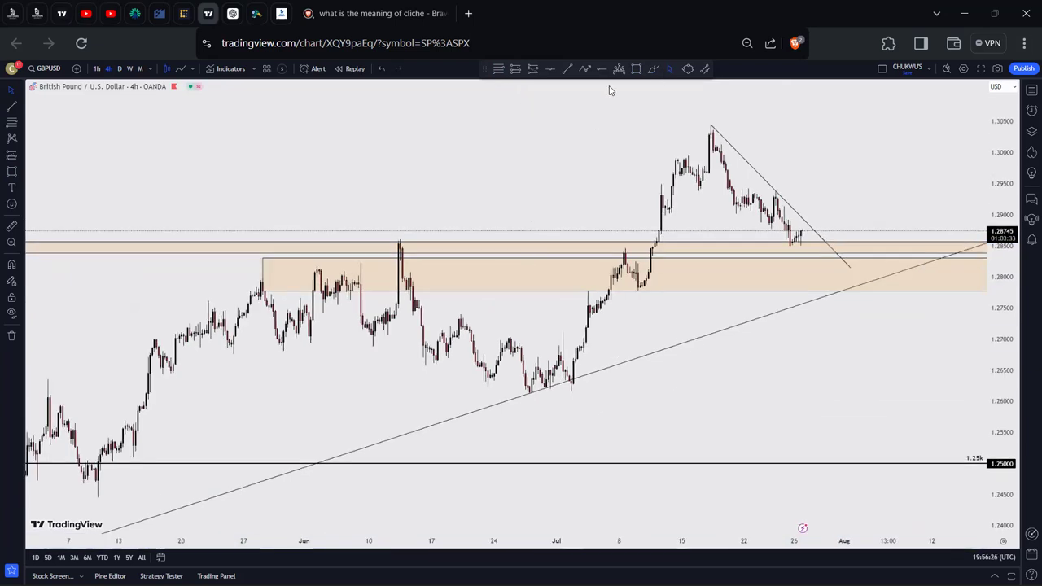
click(653, 68)
drag(402, 239, 377, 242)
drag(604, 222, 628, 238)
scroll(690, 295, up, 2)
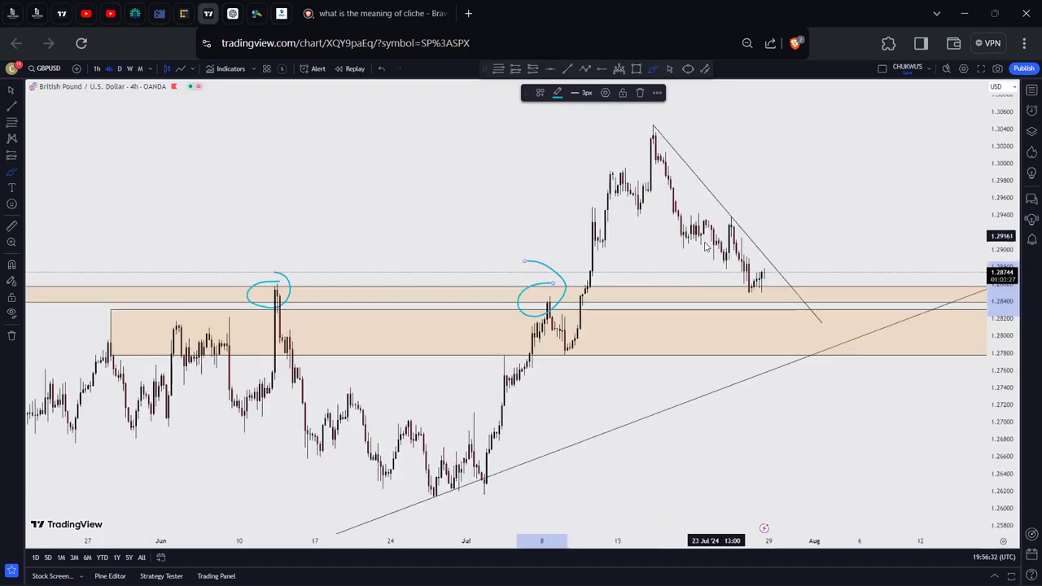
Sketch the recent drop and a projected fall into the lower zone with a bounce, circling the zone and trendline reaction areas
drag(708, 235, 766, 273)
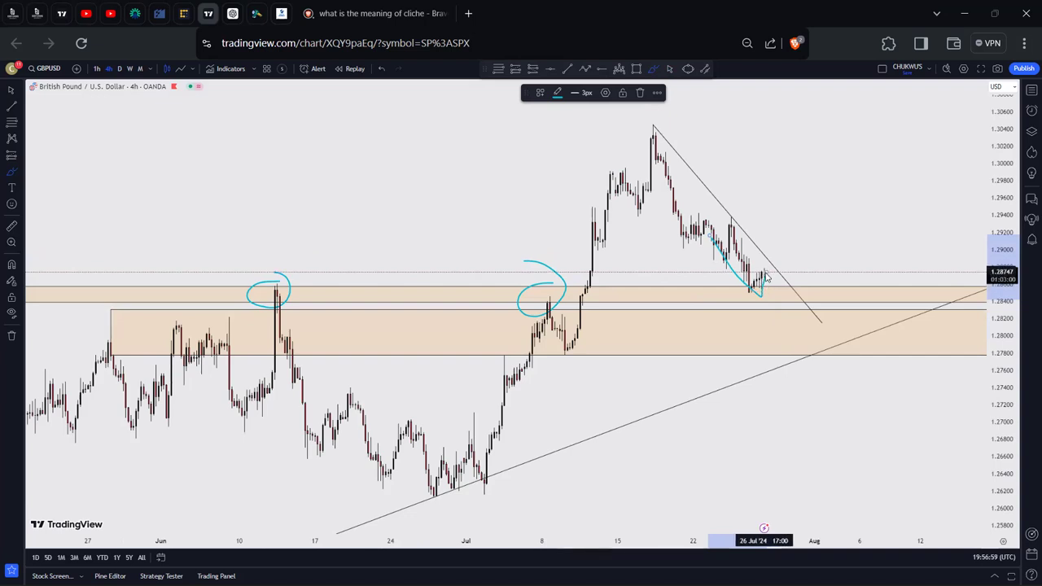
mouse_move(772, 279)
mouse_down()
mouse_move(796, 340)
mouse_move(779, 325)
mouse_move(802, 354)
mouse_move(767, 329)
mouse_up()
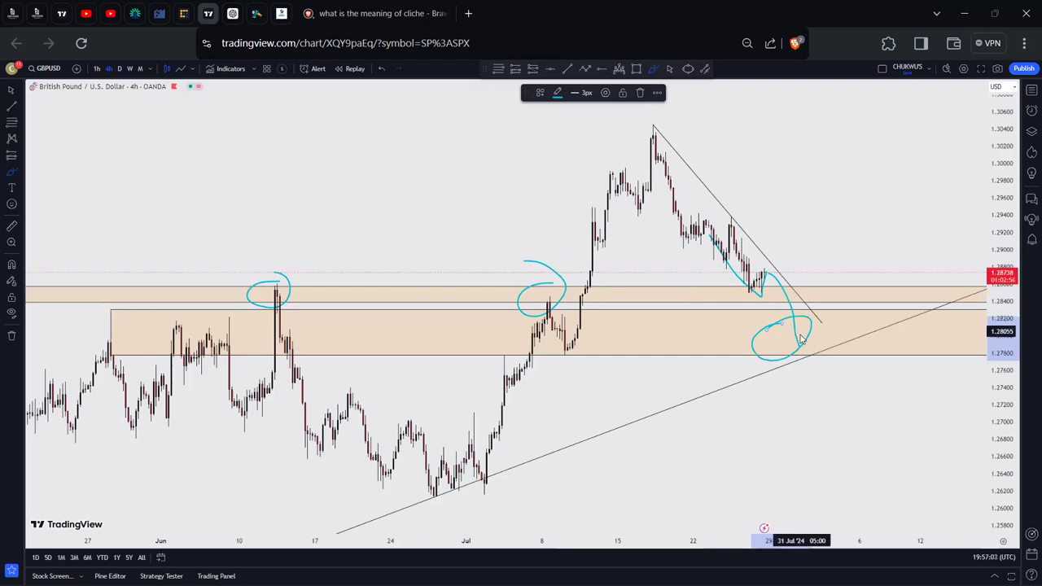
drag(790, 364, 834, 272)
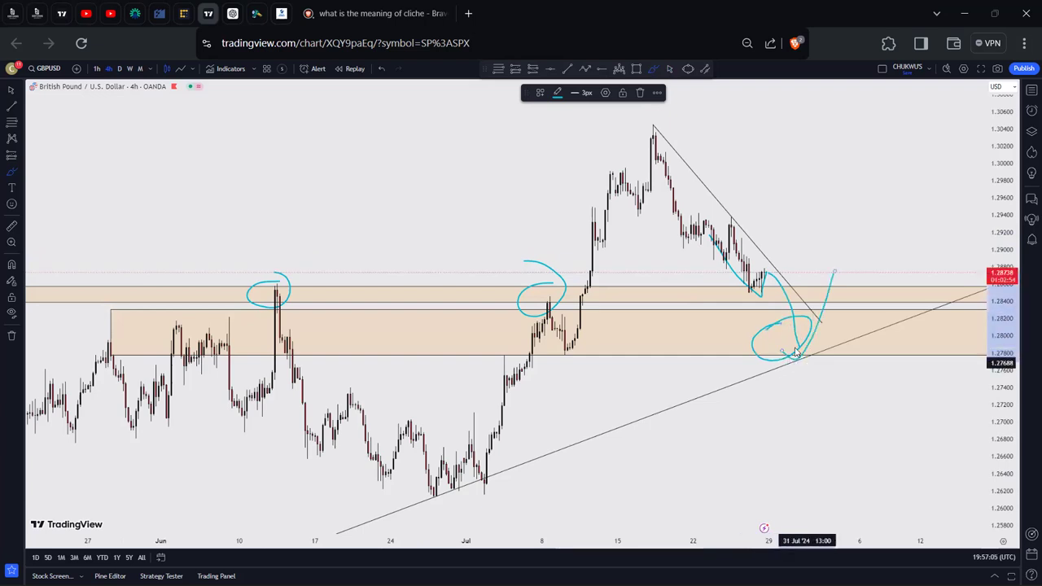
drag(833, 349, 821, 334)
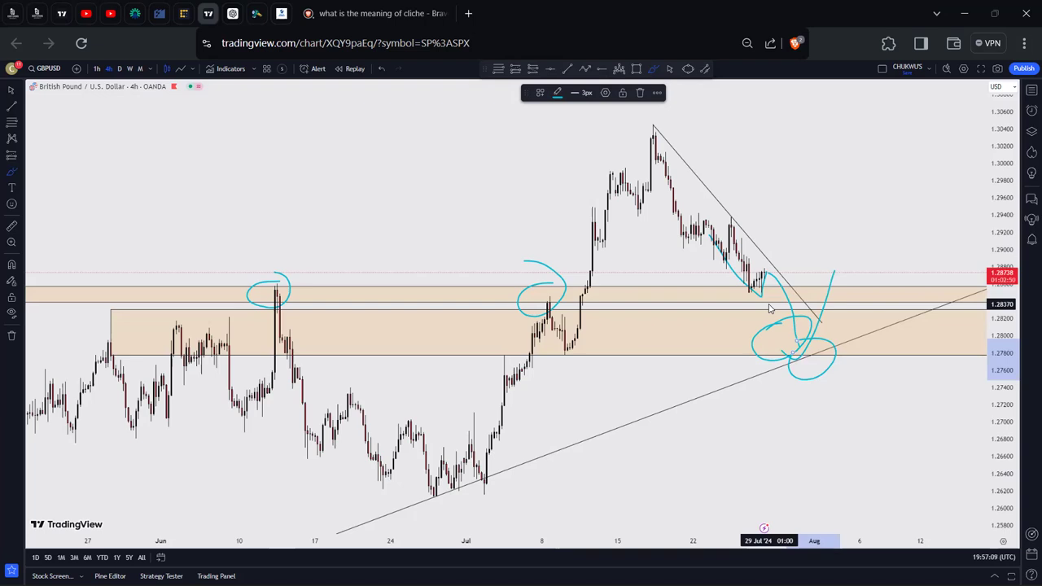
Undo all the brush circles and projected price paths on the 4-hour chart
key(ctrl+z)
key(ctrl+z)
key(ctrl+z)
key(ctrl+z)
key(ctrl+z)
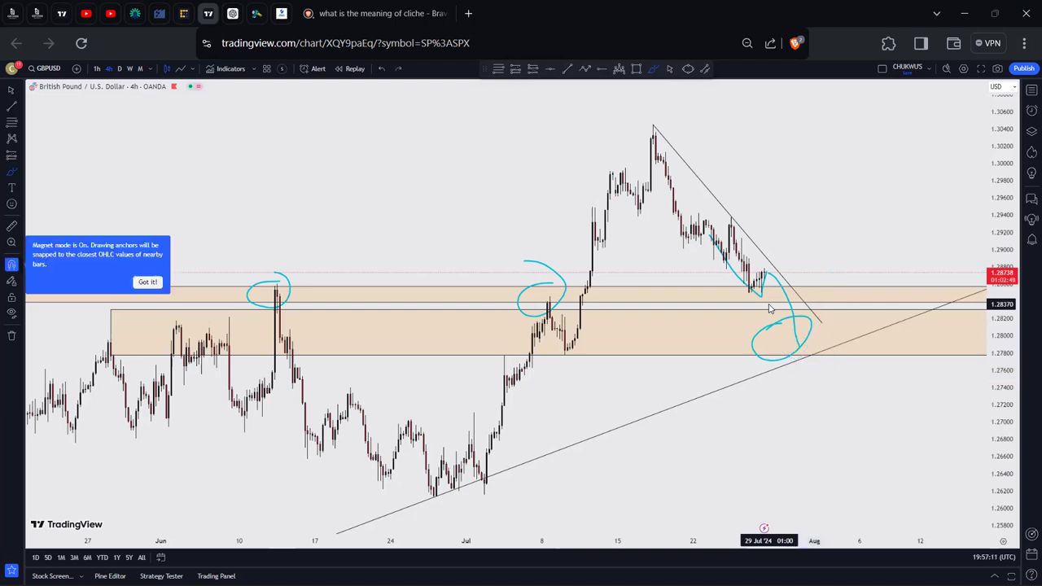
key(ctrl+z)
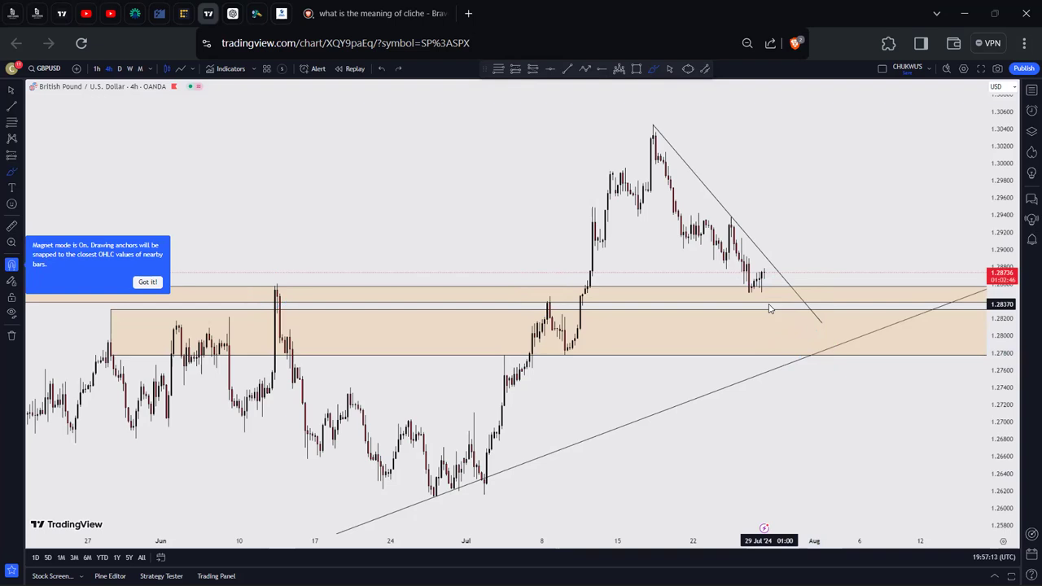
Sketch a projected bounce, retest and rally from the ascending trendline, and mark the recent reaction points and the July high
mouse_move(765, 289)
mouse_down()
mouse_move(754, 291)
mouse_move(774, 271)
mouse_move(770, 254)
mouse_move(772, 269)
mouse_up()
drag(653, 129, 665, 145)
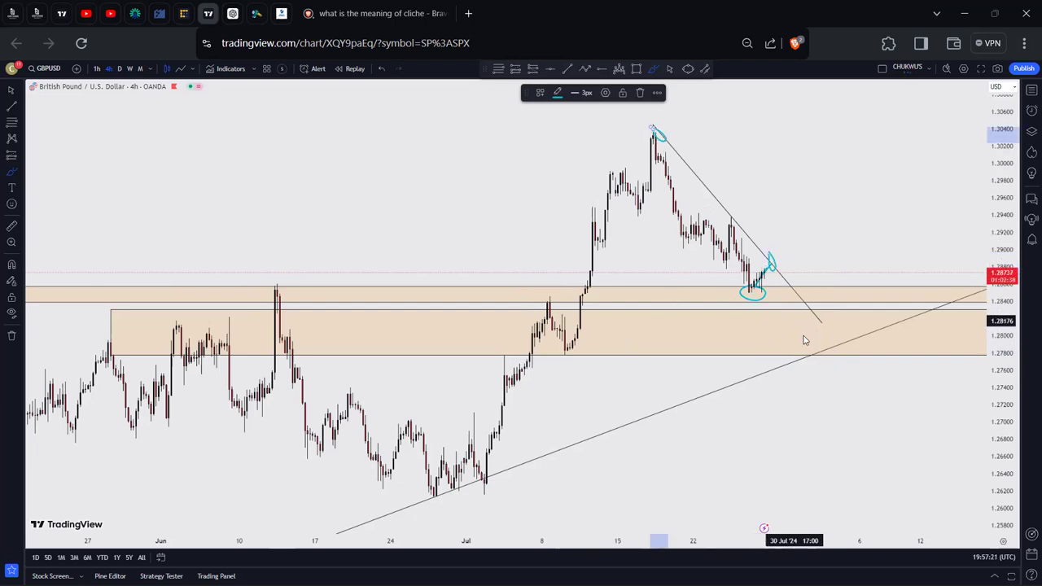
mouse_move(762, 356)
mouse_down()
mouse_move(788, 366)
mouse_move(804, 338)
mouse_move(821, 372)
mouse_move(804, 358)
mouse_move(843, 337)
mouse_up()
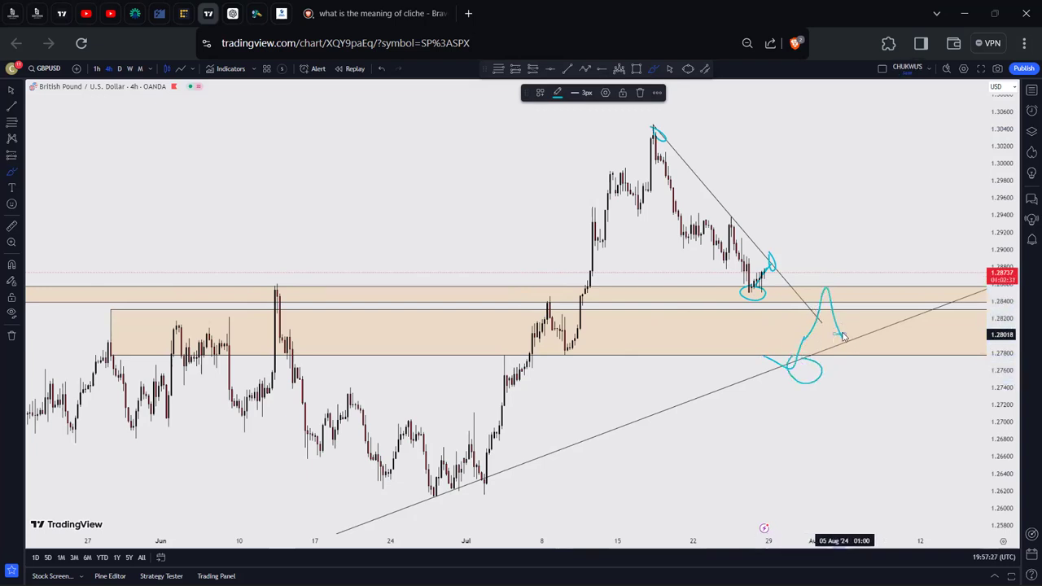
drag(843, 336, 866, 239)
drag(855, 340, 840, 332)
mouse_move(650, 120)
mouse_down()
mouse_move(652, 142)
mouse_move(673, 129)
mouse_move(727, 128)
mouse_up()
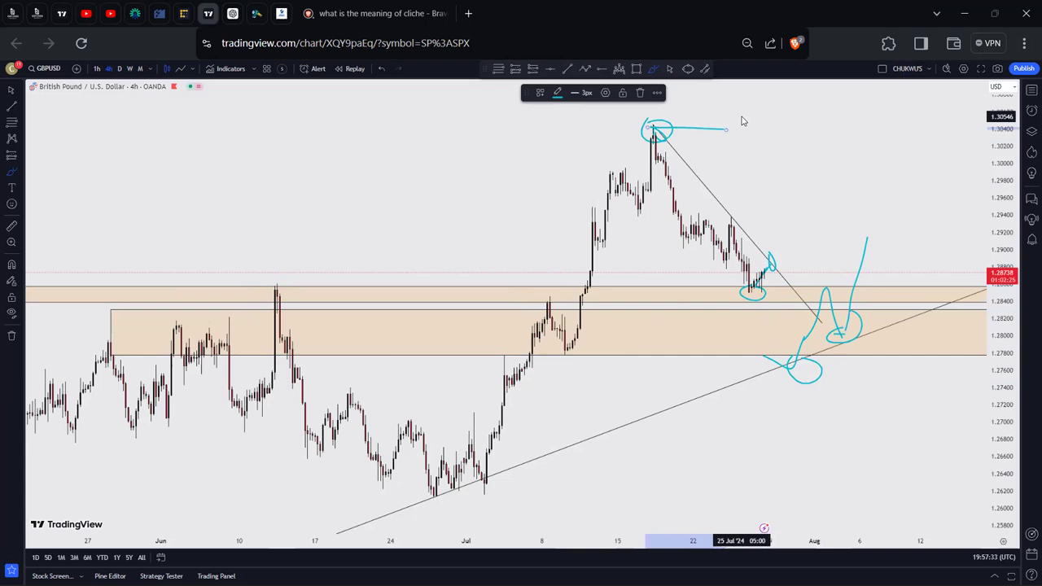
Draw a Fibonacci retracement from the late-June low at 1.26141 to the July high at 1.30441, and view the target level above
click(498, 70)
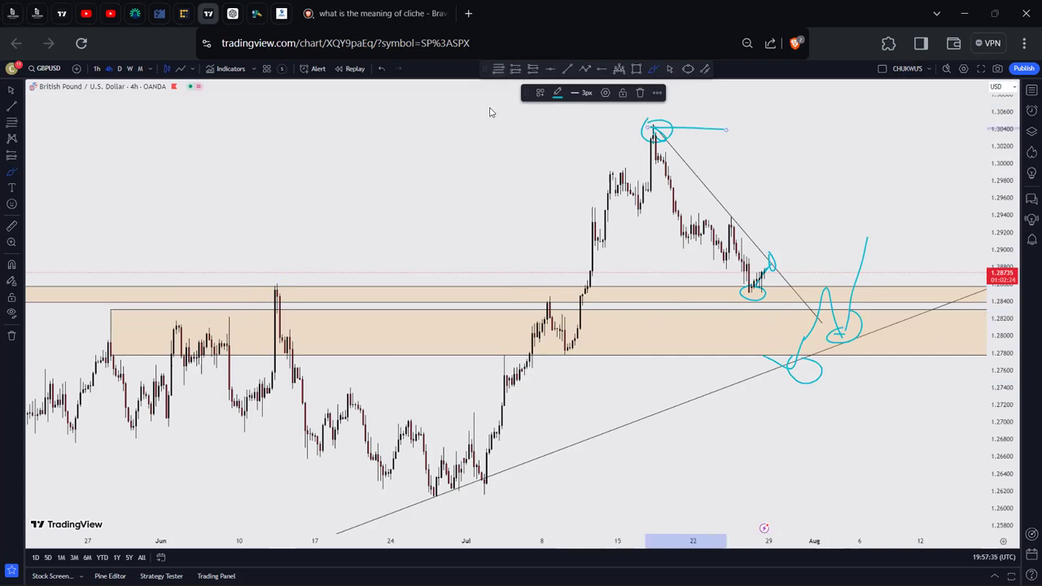
click(436, 495)
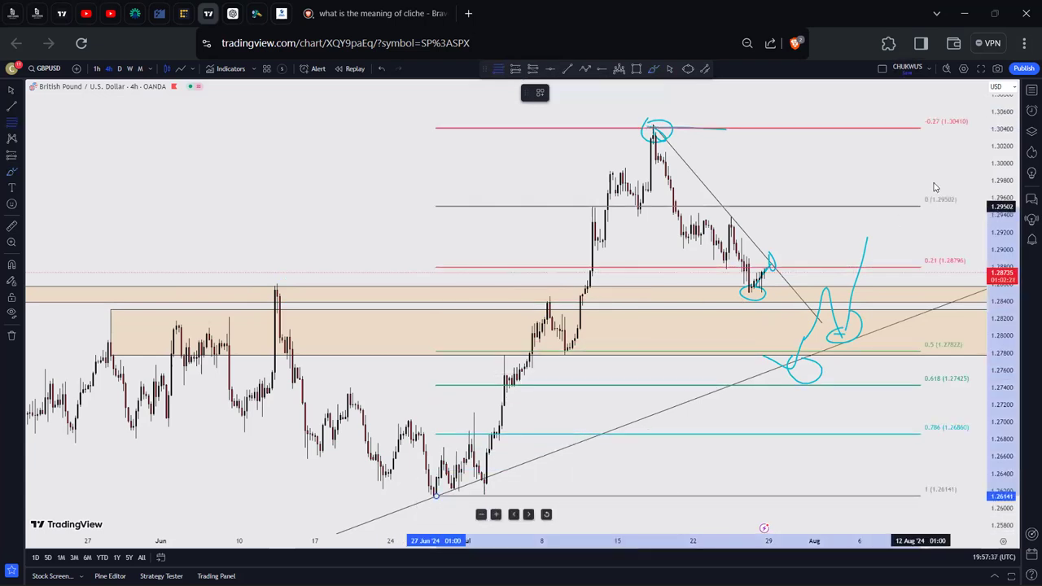
click(926, 125)
drag(994, 215, 994, 202)
drag(849, 97, 799, 268)
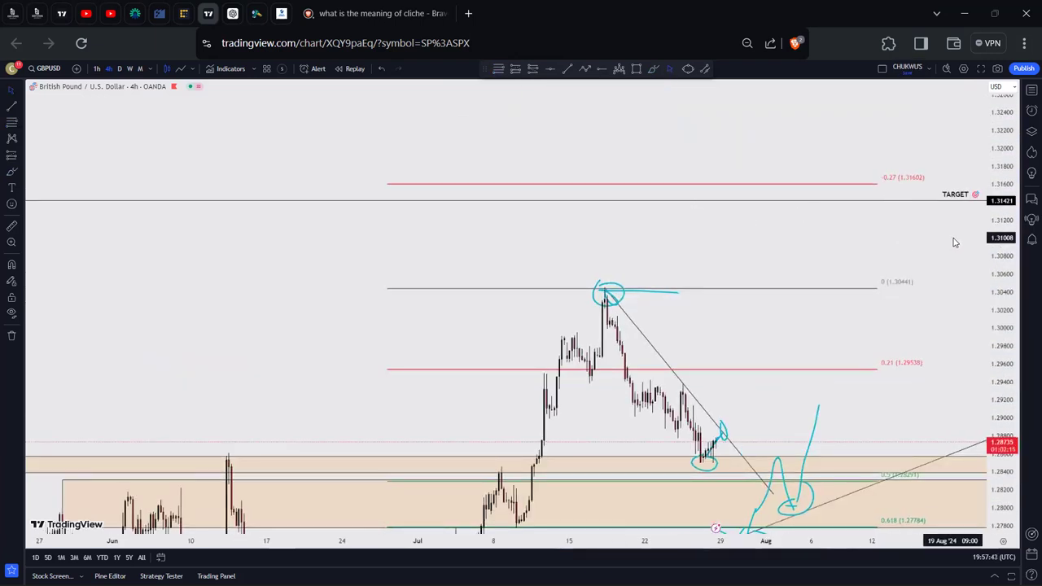
Undo the Fibonacci retracement and all the brush sketches on the 4-hour chart
key(ctrl+z)
key(ctrl+z)
key(ctrl+z)
key(ctrl+z)
key(ctrl+z)
key(ctrl+z)
key(ctrl+z)
key(ctrl+z)
key(ctrl+z)
key(ctrl+z)
key(ctrl+z)
key(ctrl+z)
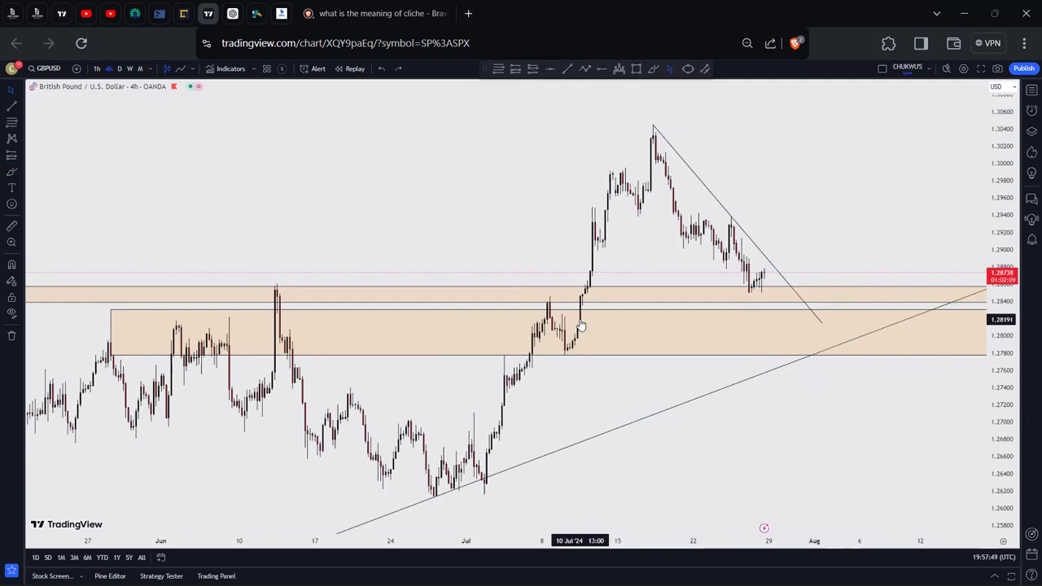
Switch the chart to the daily timeframe and frame the price action since late 2023
scroll(580, 325, down, 3)
key(1)
key(d)
key(Return)
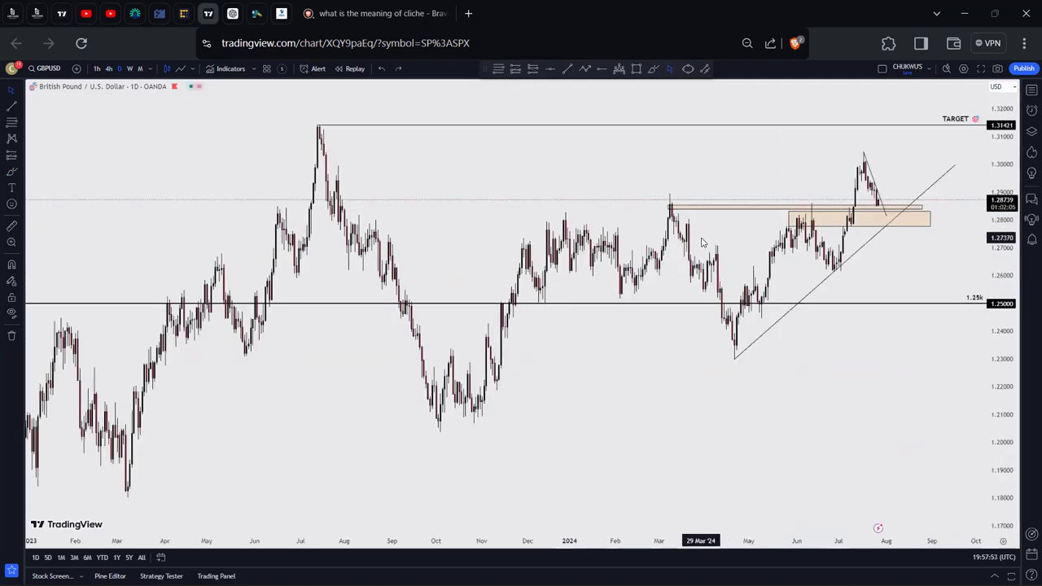
scroll(696, 244, up, 3)
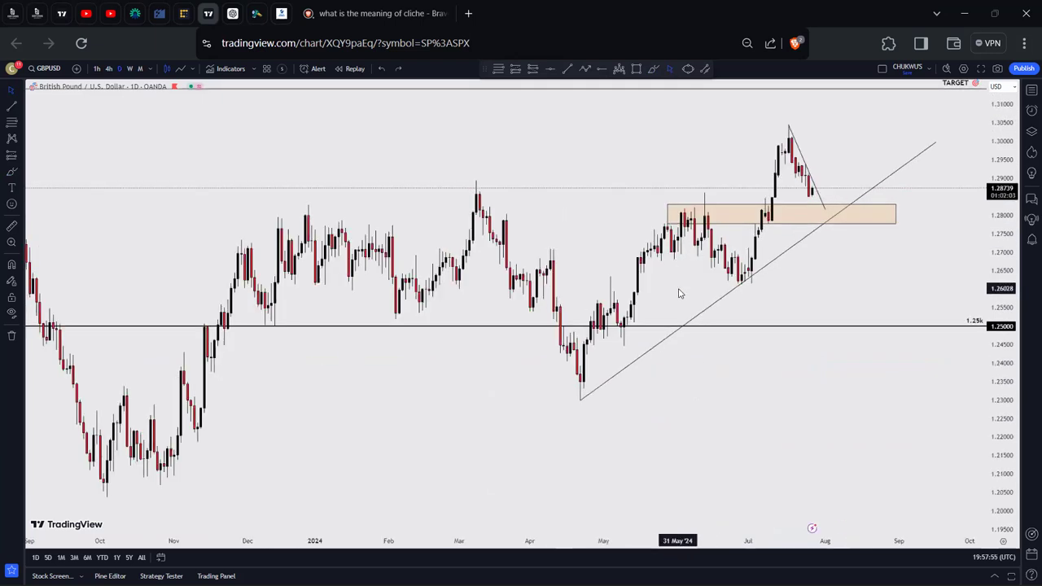
scroll(680, 293, up, 1)
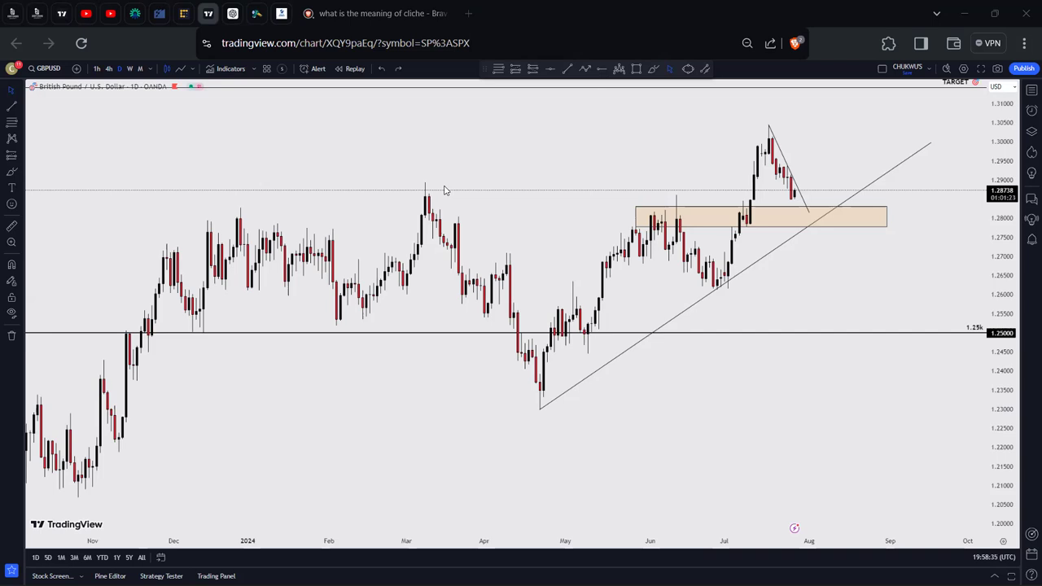
scroll(652, 222, up, 2)
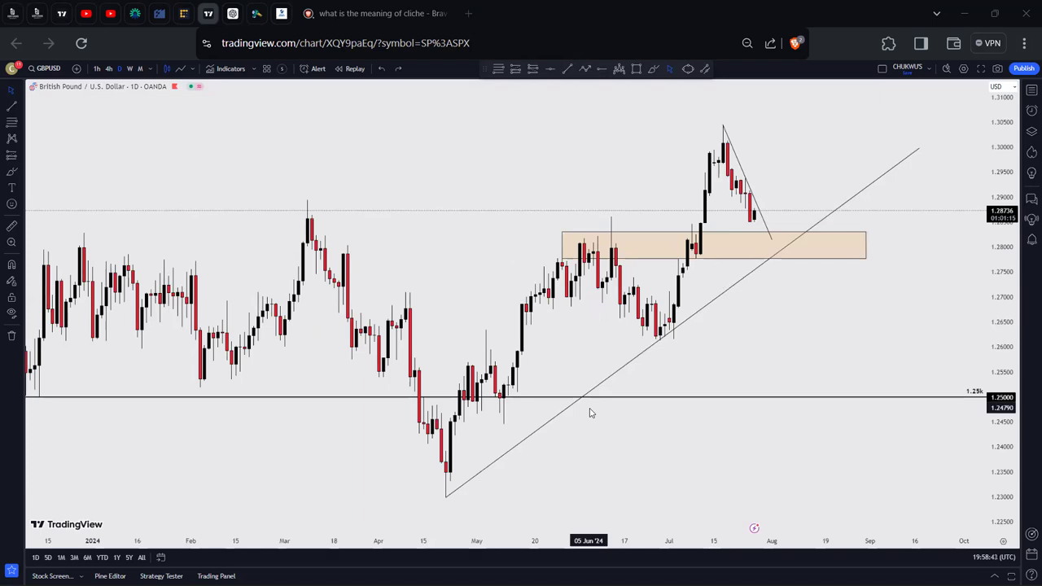
scroll(466, 208, down, 2)
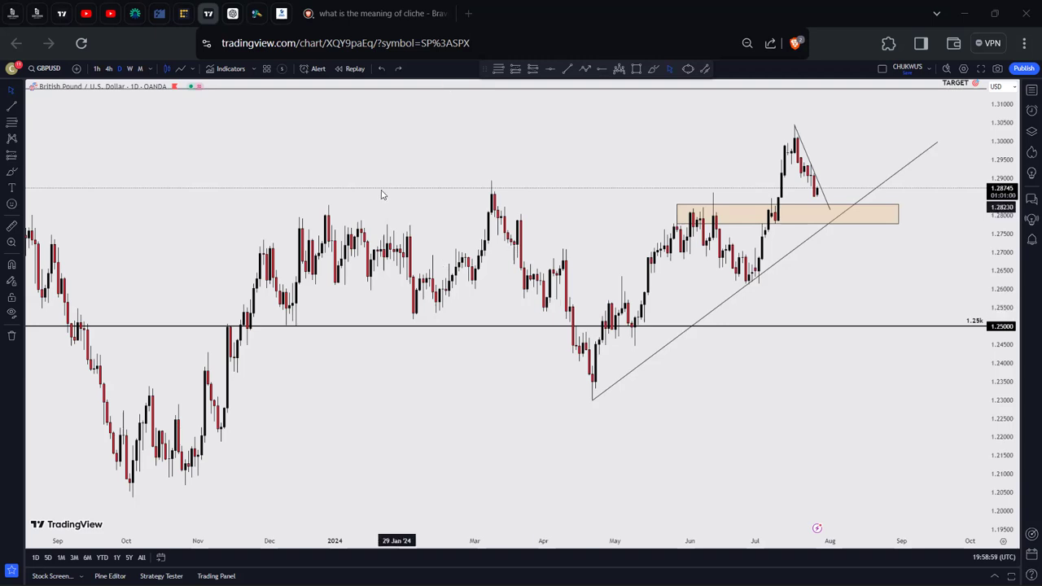
Switch the chart to GBPJPY and set it to the daily timeframe, framing the price action since mid-2023
key(Down)
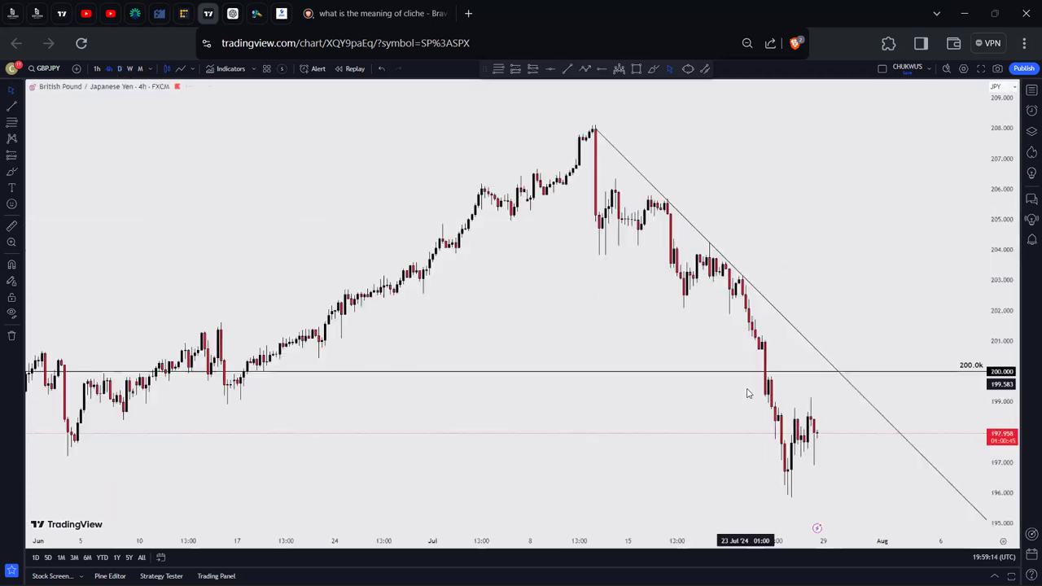
scroll(733, 438, up, 3)
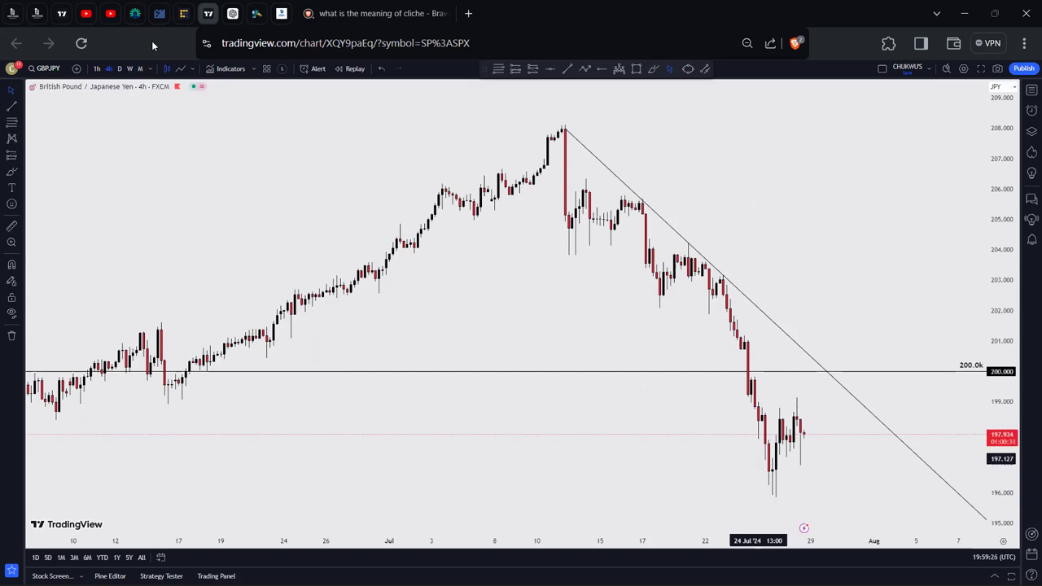
click(120, 68)
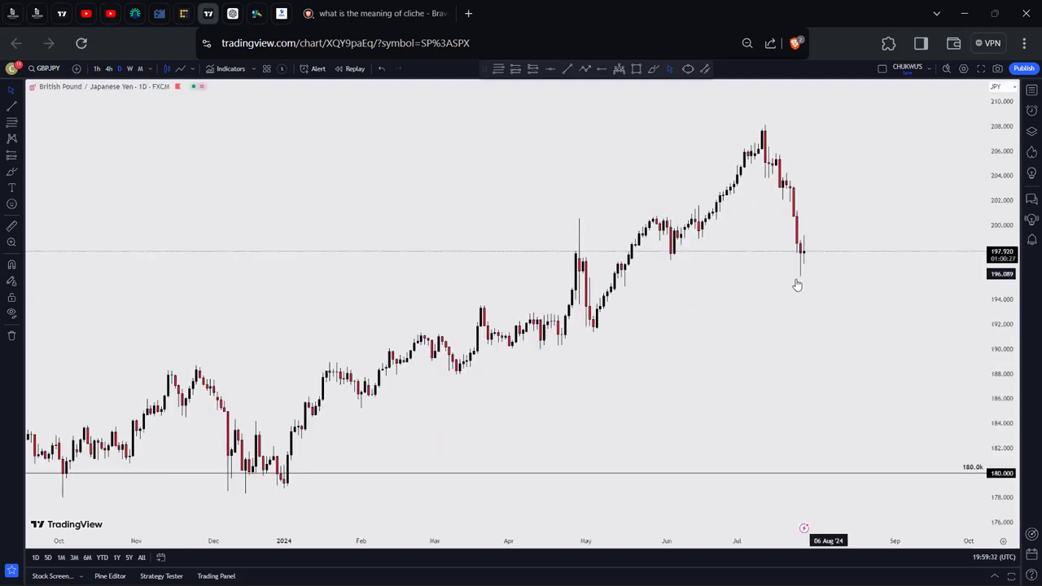
scroll(727, 329, down, 1)
scroll(733, 270, up, 1)
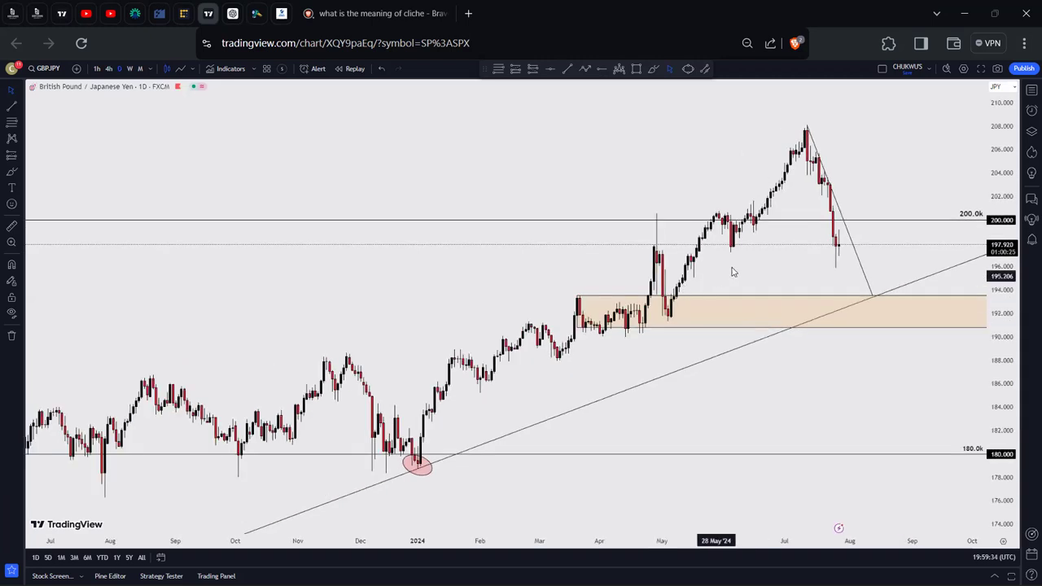
Draw a thin rectangle from the late-April candle tops to 30 Aug '24, lower edge at about 197.33, and extend its start slightly earlier
scroll(779, 263, up, 1)
click(635, 69)
mouse_move(584, 253)
mouse_down()
mouse_move(922, 260)
mouse_move(893, 259)
mouse_up()
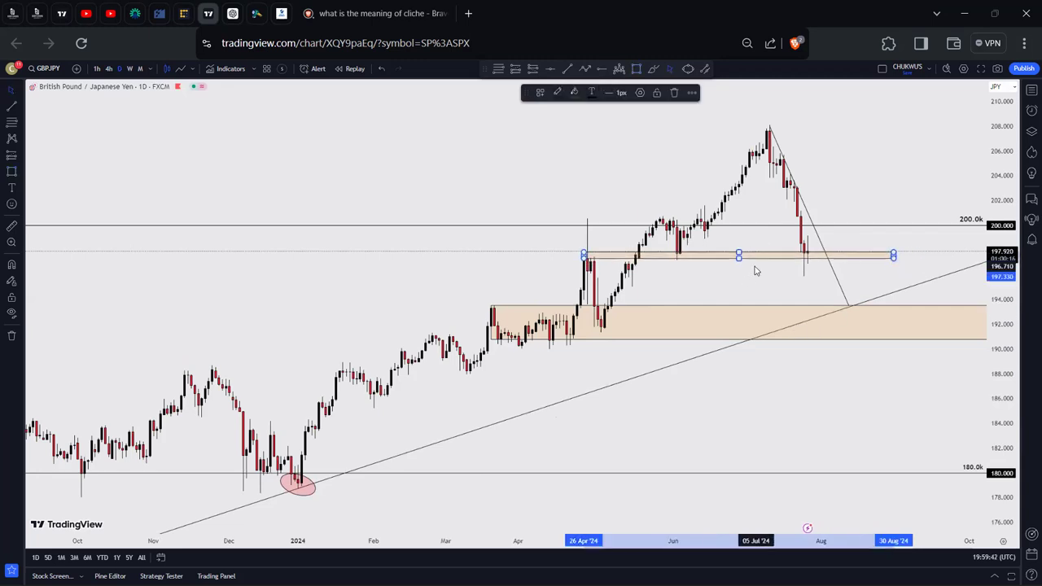
click(687, 288)
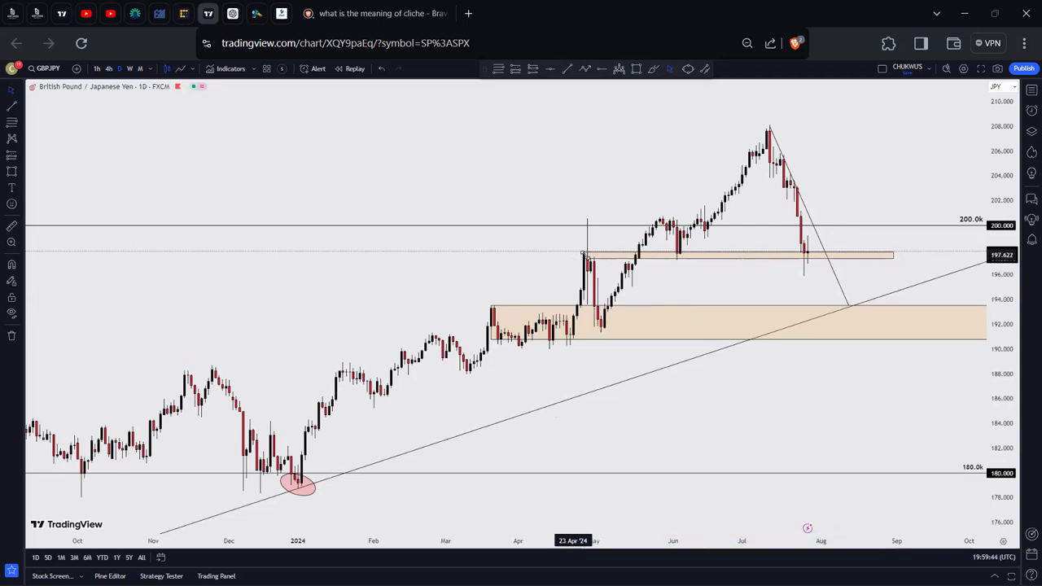
click(583, 254)
drag(582, 254, 575, 253)
click(666, 272)
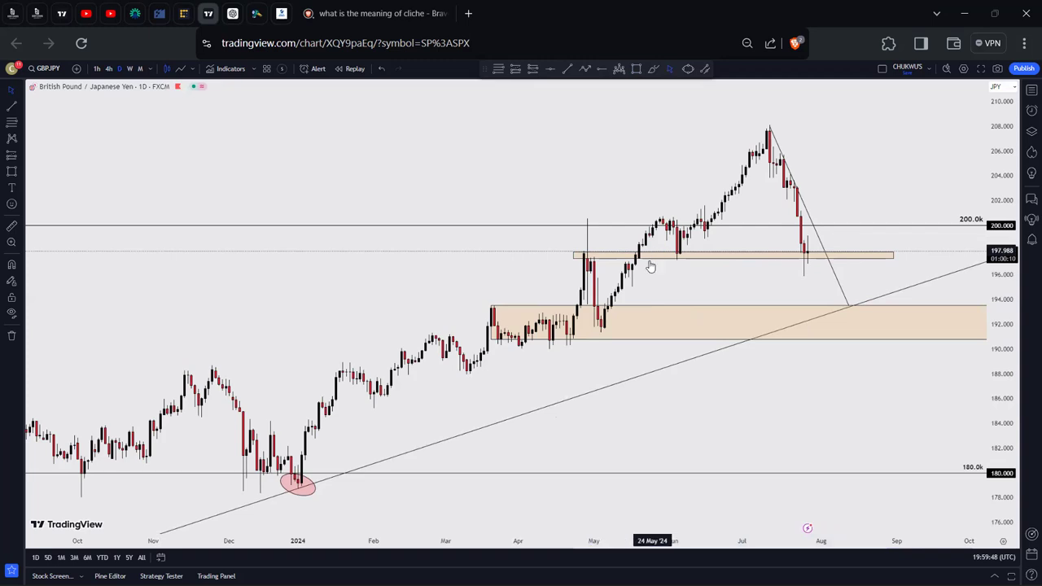
Circle the late-April reaction at the thin zone with the brush and trace the price swings from late May through July
click(655, 69)
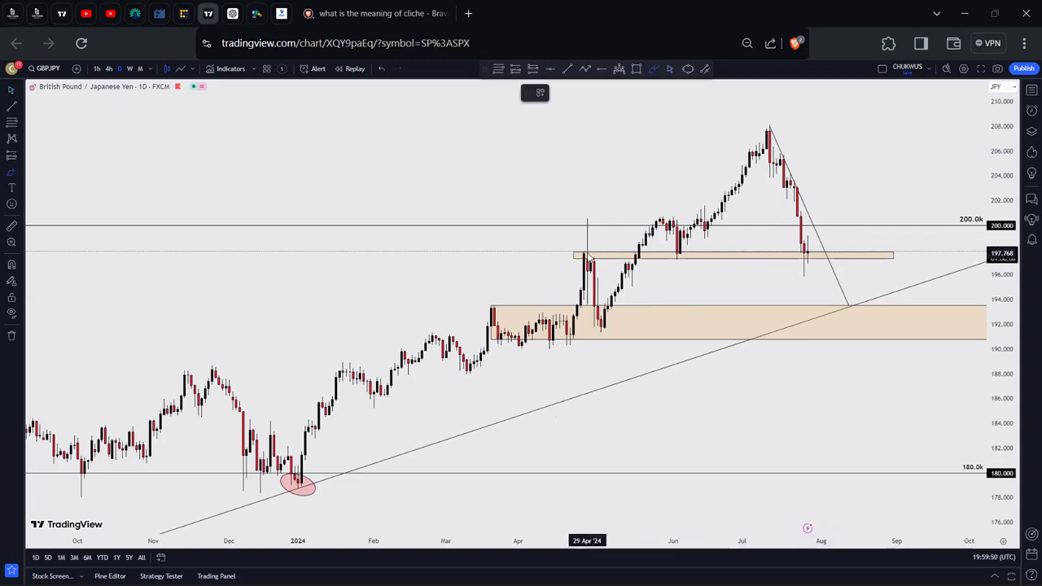
drag(589, 255, 598, 260)
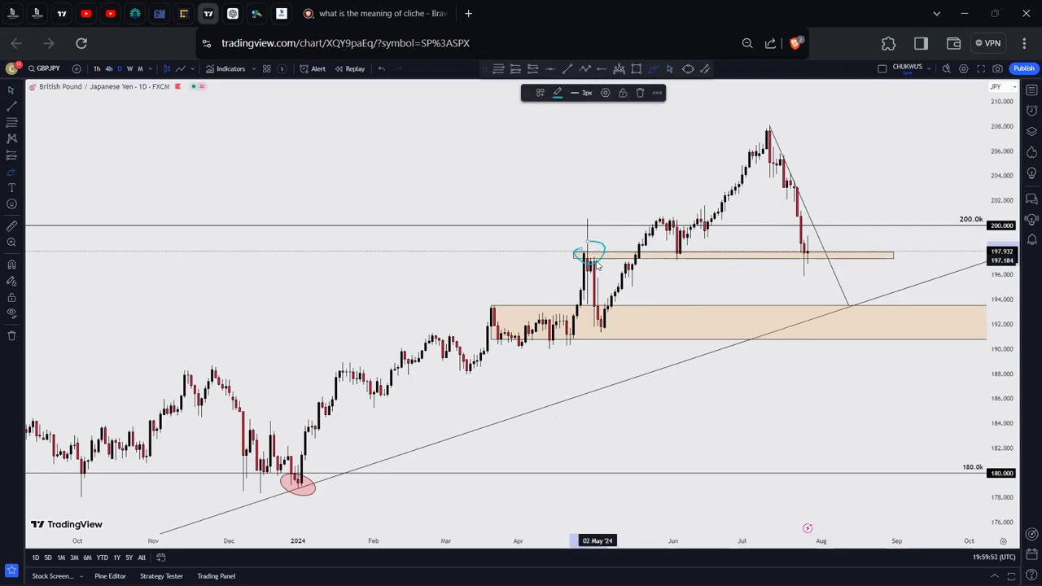
mouse_move(637, 252)
mouse_down()
mouse_move(664, 220)
mouse_move(686, 259)
mouse_move(696, 213)
mouse_move(761, 121)
mouse_move(805, 259)
mouse_up()
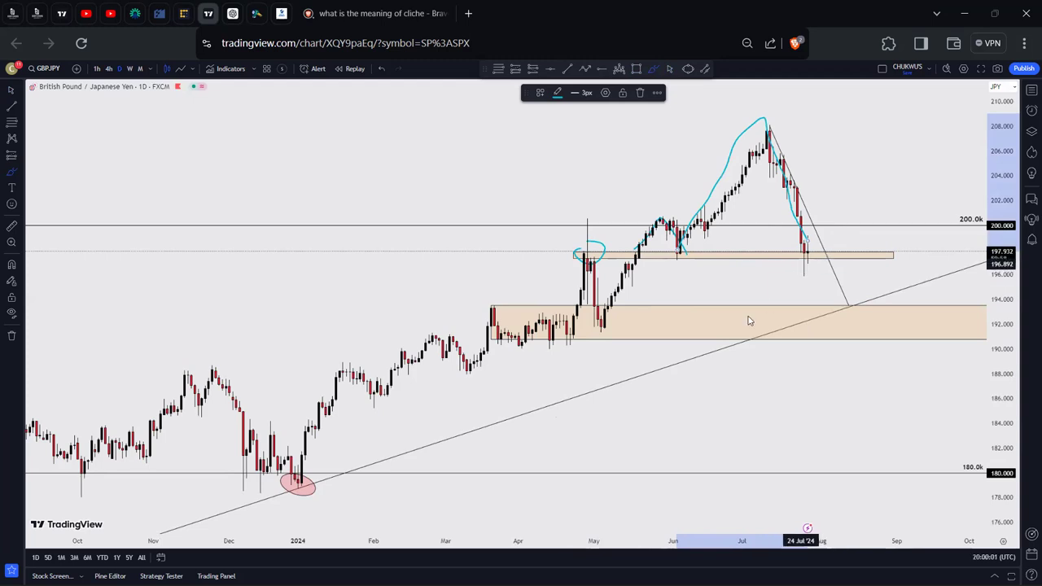
Undo the brush sketches on the daily chart and switch to the weekly timeframe
key(ctrl)
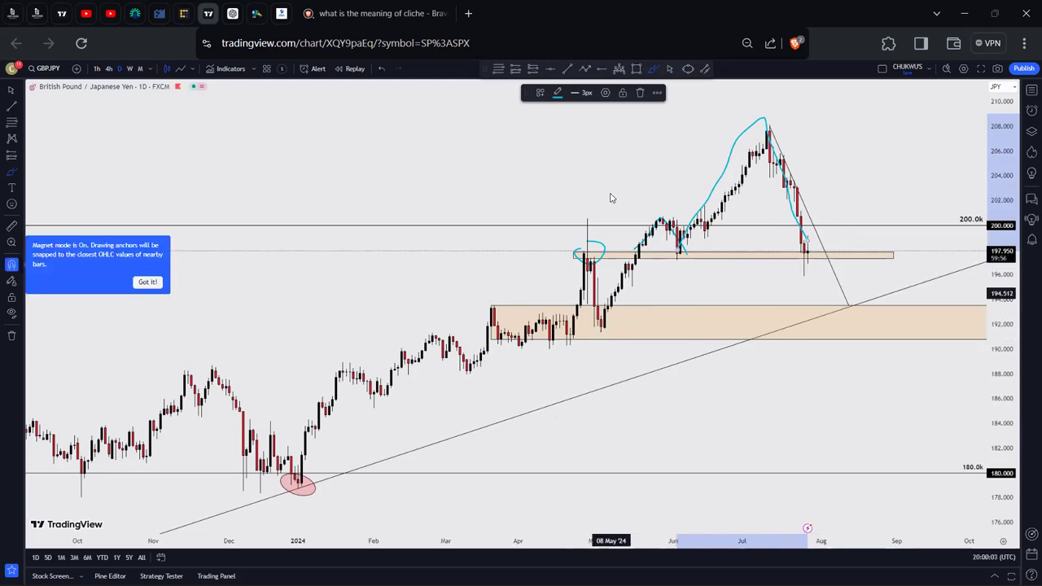
key(Delete)
key(ctrl+z)
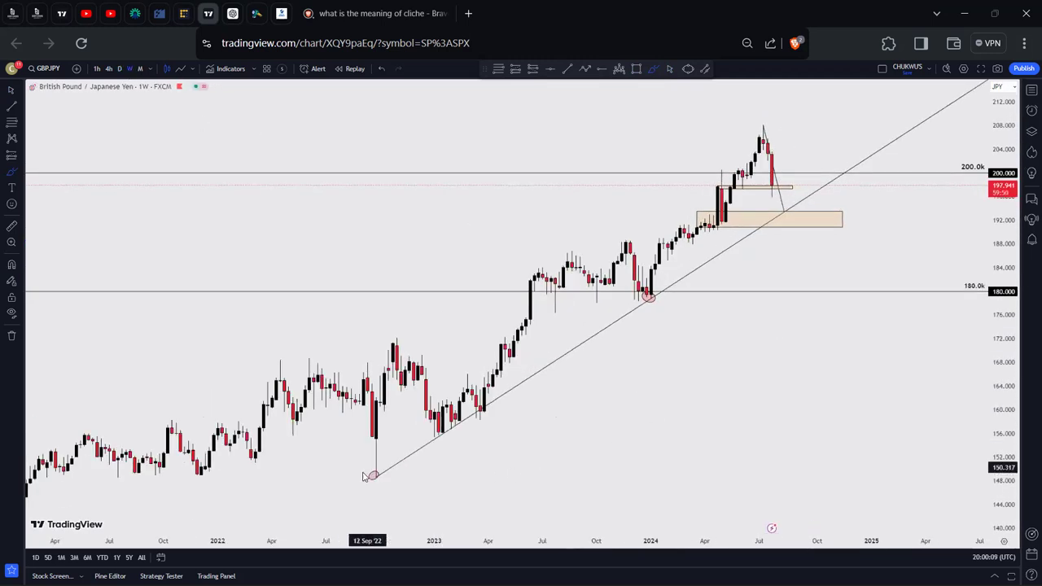
Circle the 2022 and early-2023 trendline touches, and sketch the projected drop to the trendline and the outline of the support zone
drag(363, 476, 370, 463)
mouse_move(495, 407)
mouse_down()
mouse_move(470, 438)
mouse_move(491, 401)
mouse_up()
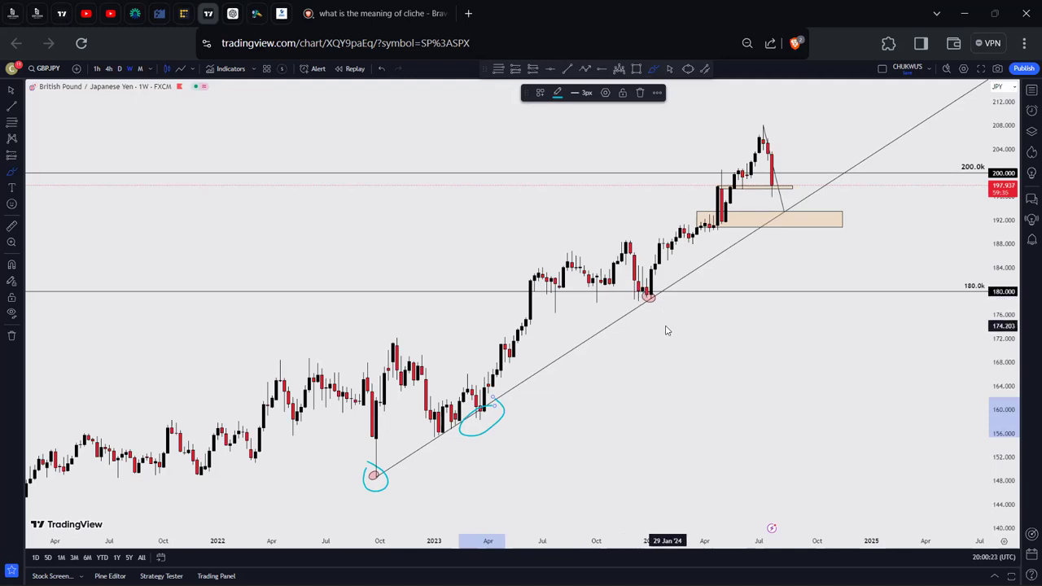
scroll(682, 265, up, 2)
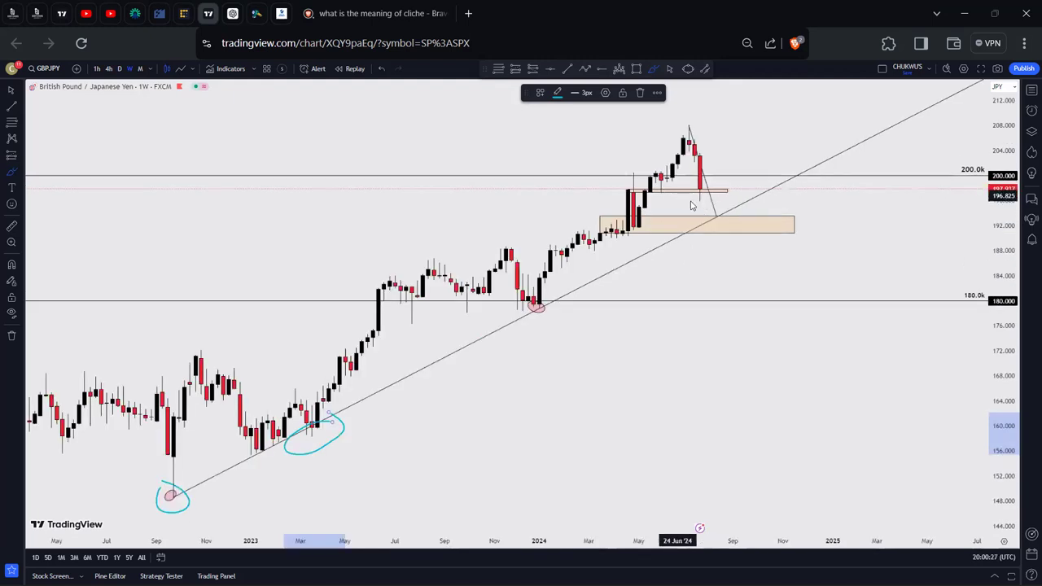
mouse_move(700, 195)
mouse_down()
mouse_move(714, 215)
mouse_move(610, 218)
mouse_move(604, 229)
mouse_move(694, 231)
mouse_move(723, 227)
mouse_move(724, 216)
mouse_up()
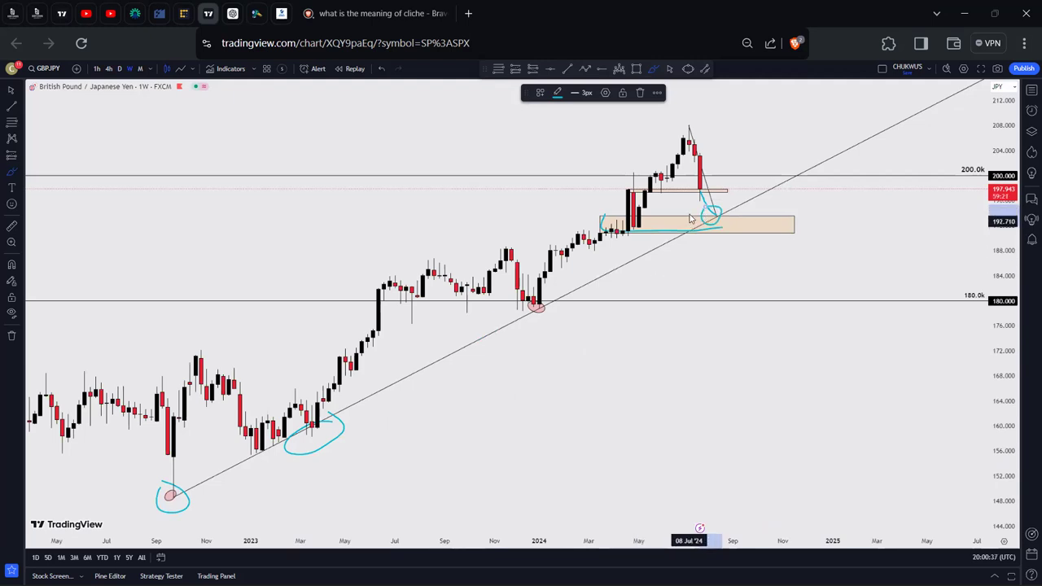
Undo all the brush sketches on the weekly chart
key(ctrl+z)
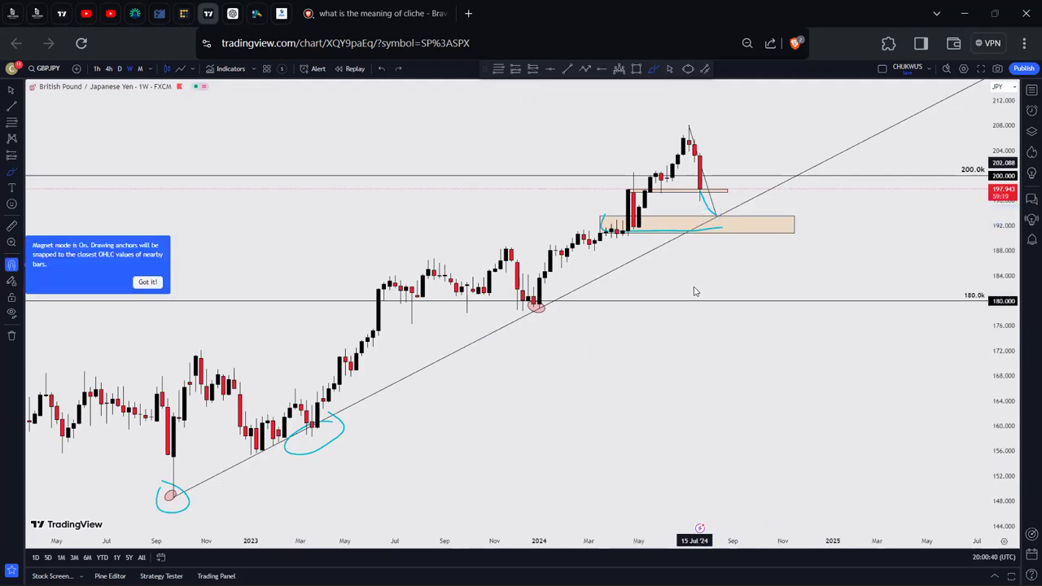
key(ctrl+z)
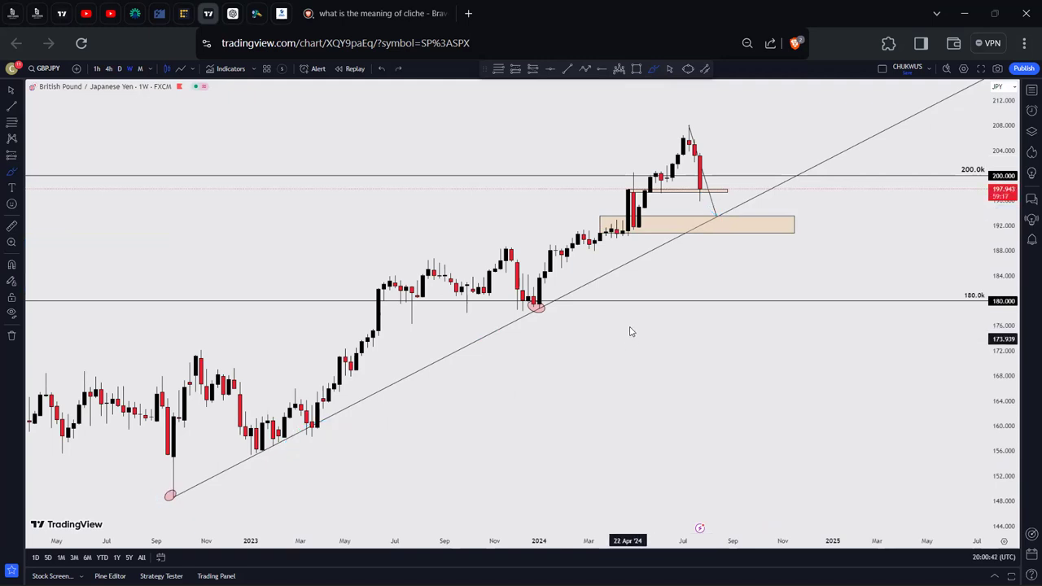
Circle the confluence of the ascending trendline and the support zone with the brush, and undo the circle
mouse_move(710, 213)
mouse_down()
mouse_move(697, 227)
mouse_move(721, 205)
mouse_move(694, 203)
mouse_up()
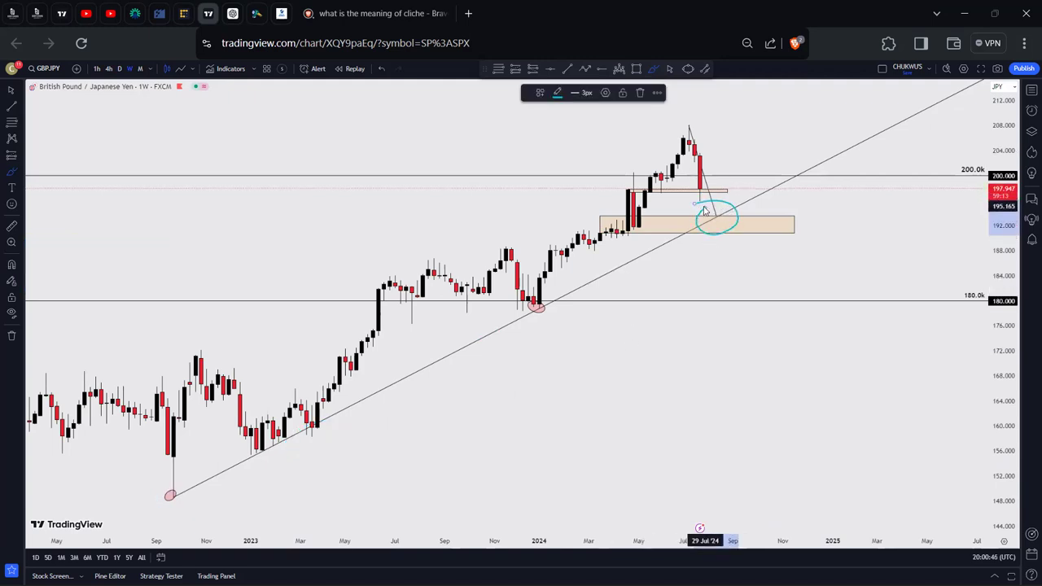
key(ctrl+z)
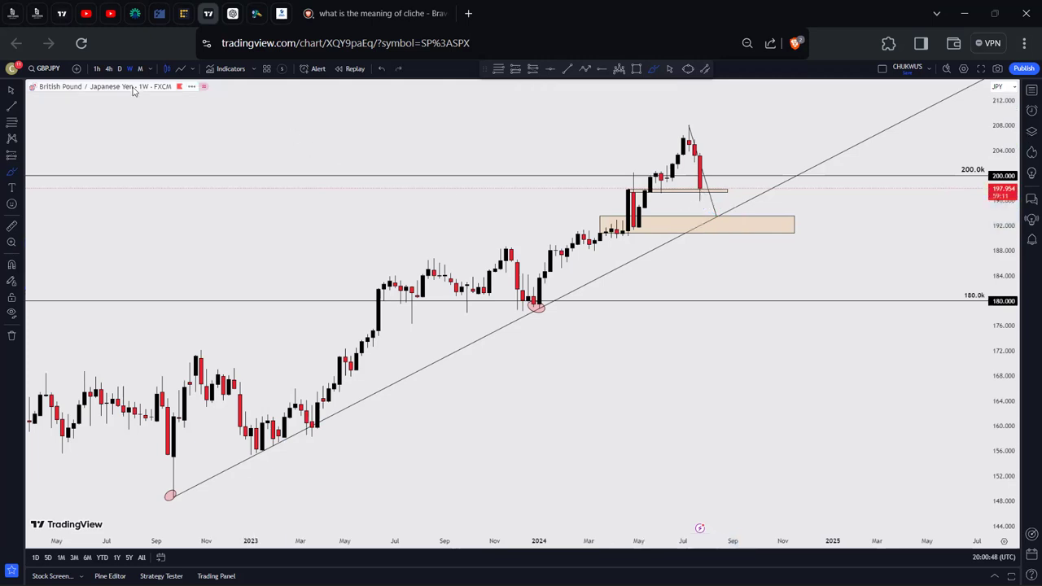
Switch to the daily timeframe and sketch a projected drop, bounce and second drop onto the ascending trendline
click(120, 71)
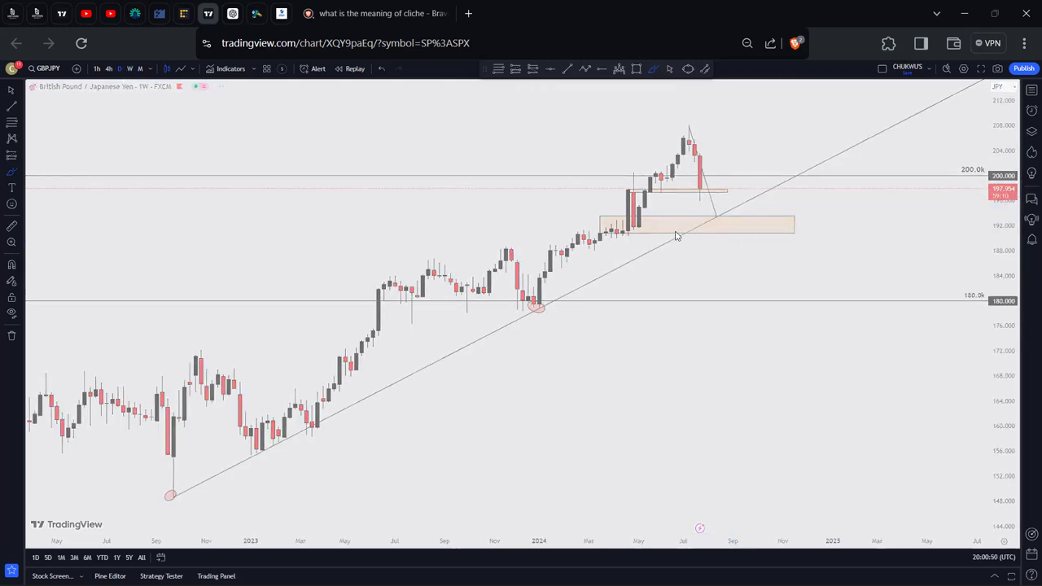
drag(707, 308, 772, 326)
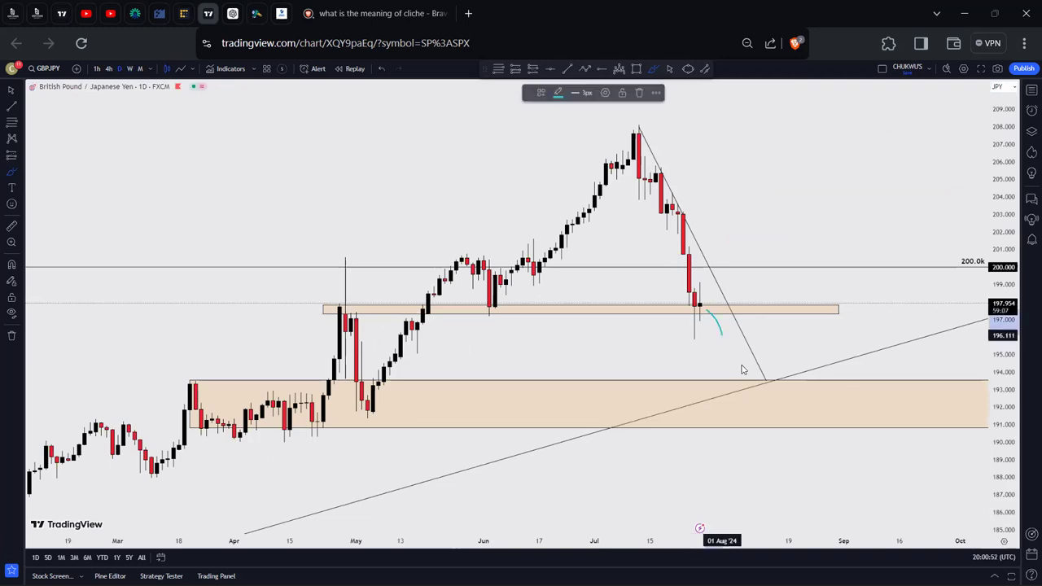
drag(797, 374, 799, 374)
Mark the July touches on the descending trendline, and sketch a rally from the ascending trendline past 200.0k with a line across the bounce pattern
mouse_move(633, 120)
mouse_down()
mouse_move(642, 135)
mouse_move(635, 124)
mouse_up()
mouse_move(656, 163)
mouse_down()
mouse_move(672, 184)
mouse_move(657, 163)
mouse_up()
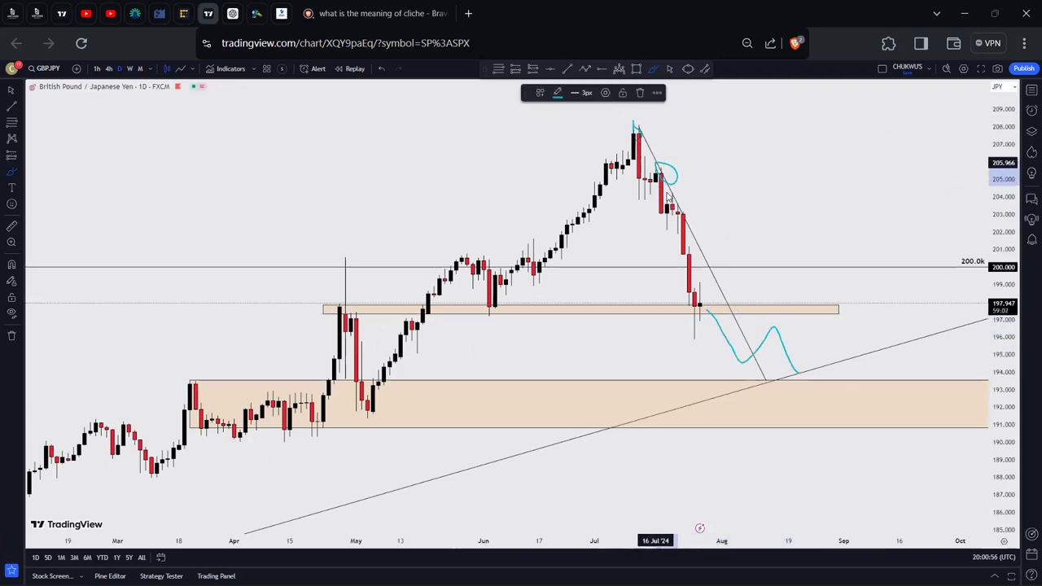
drag(675, 210, 689, 204)
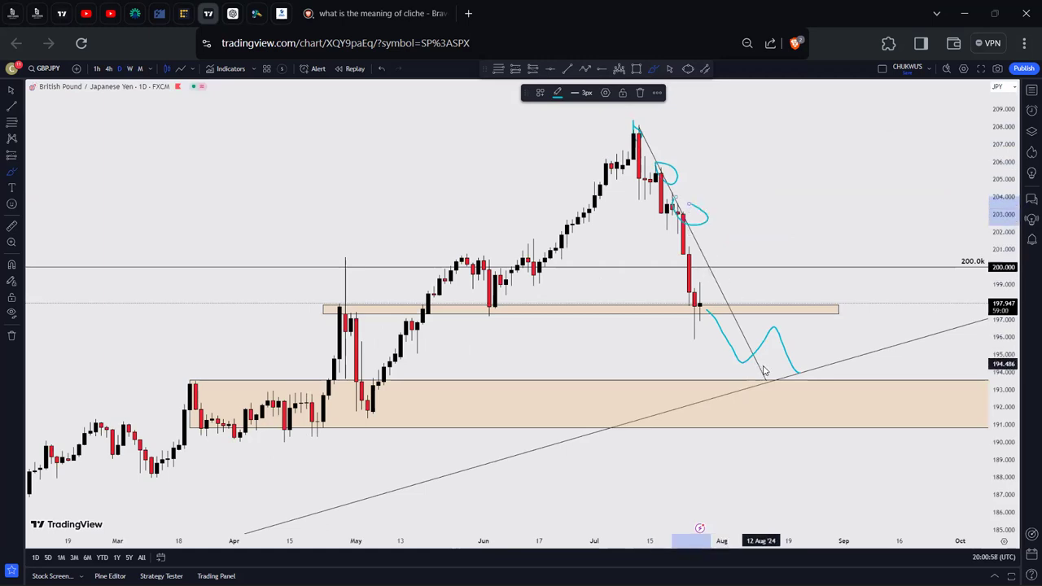
drag(796, 372, 816, 203)
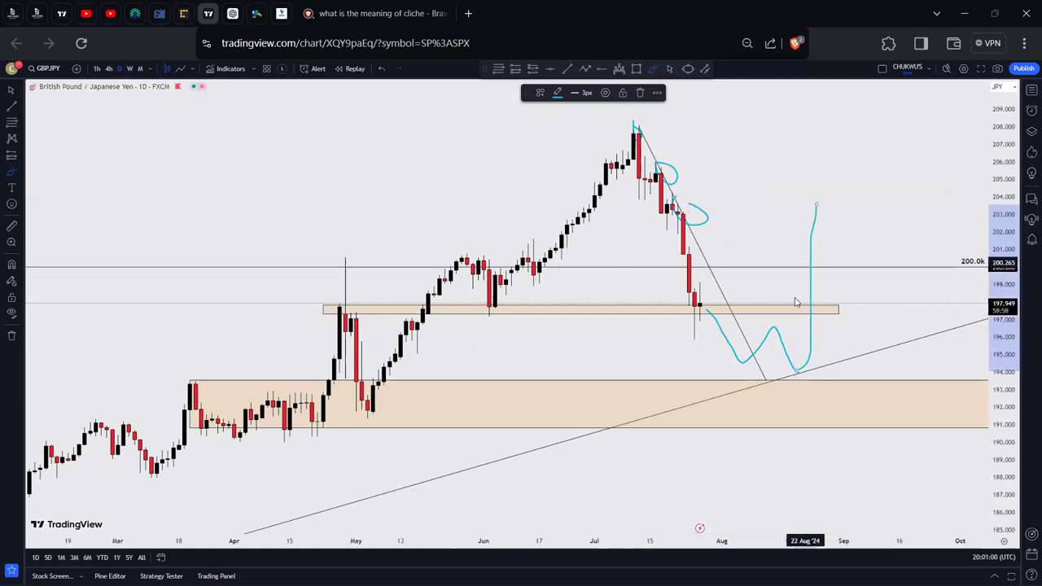
drag(746, 352, 838, 334)
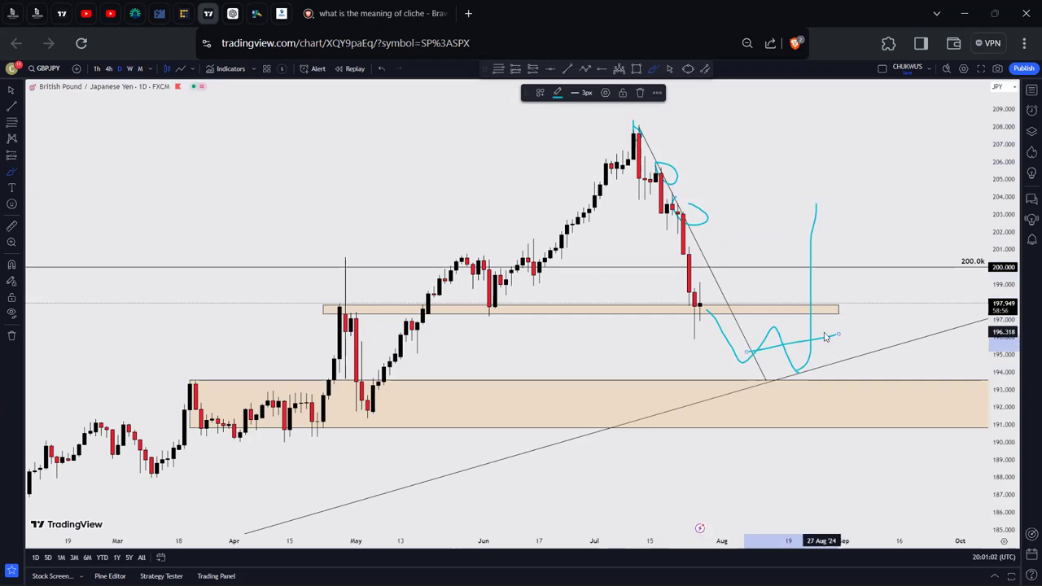
Undo the projected path, rally and trendline-touch sketches on the daily chart
key(ctrl)
key(ctrl+z)
key(ctrl+z)
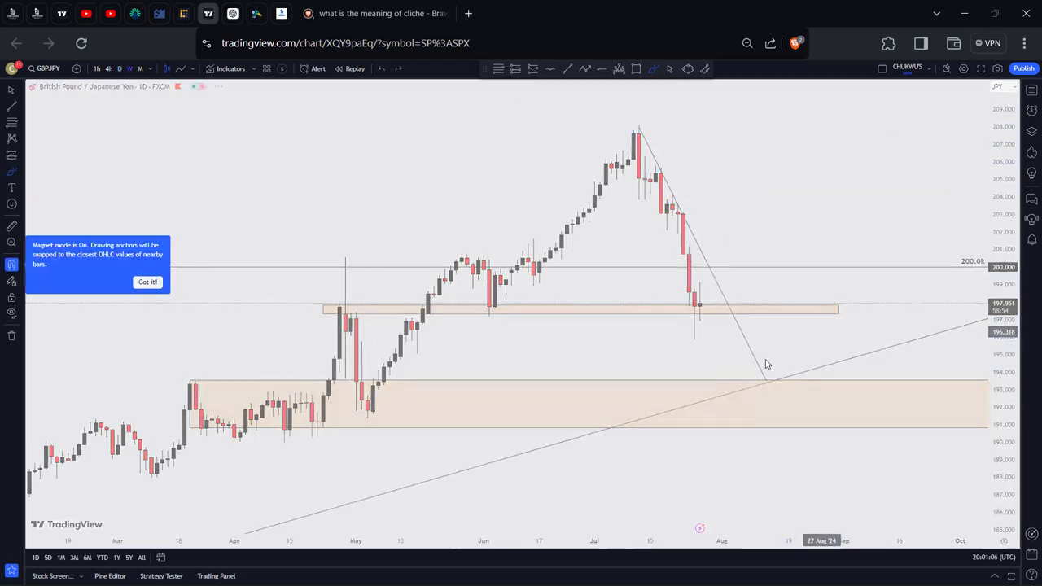
Flip the chart to the weekly timeframe and back to daily, and undo the thin rectangle below the 200.0k level
text(1W)
key(Return)
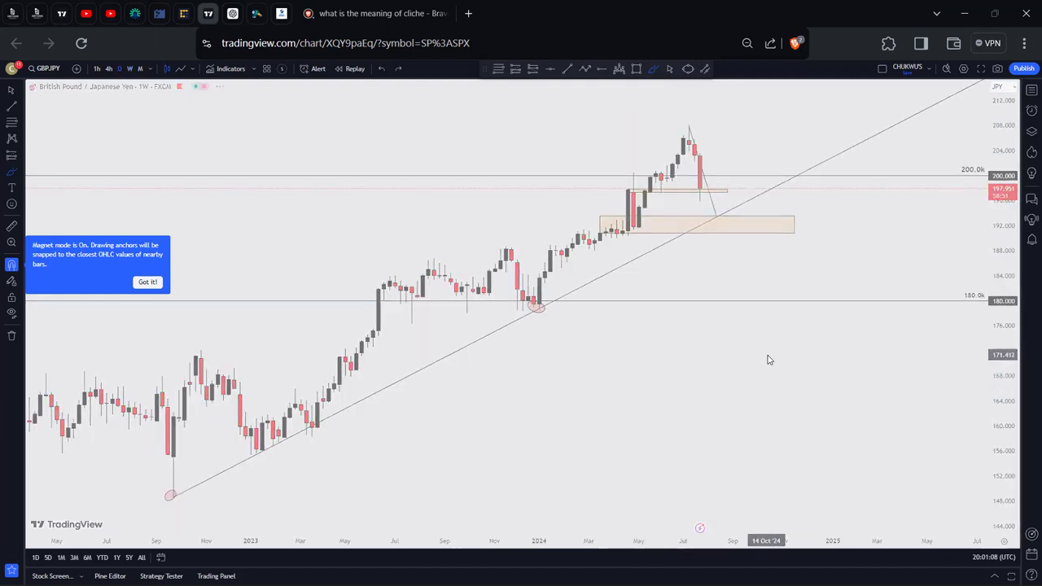
text(1D)
key(Return)
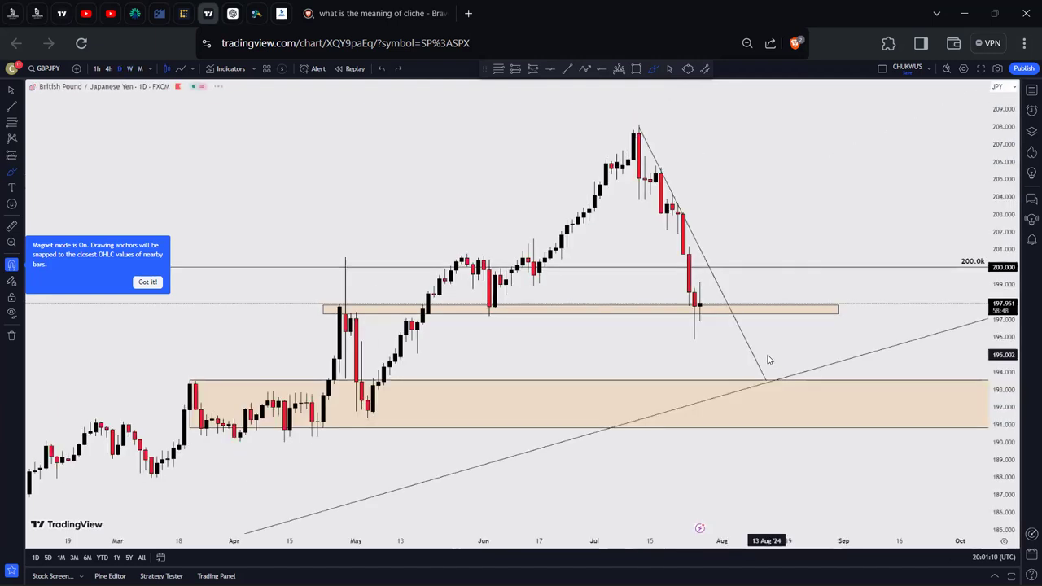
key(ctrl+z)
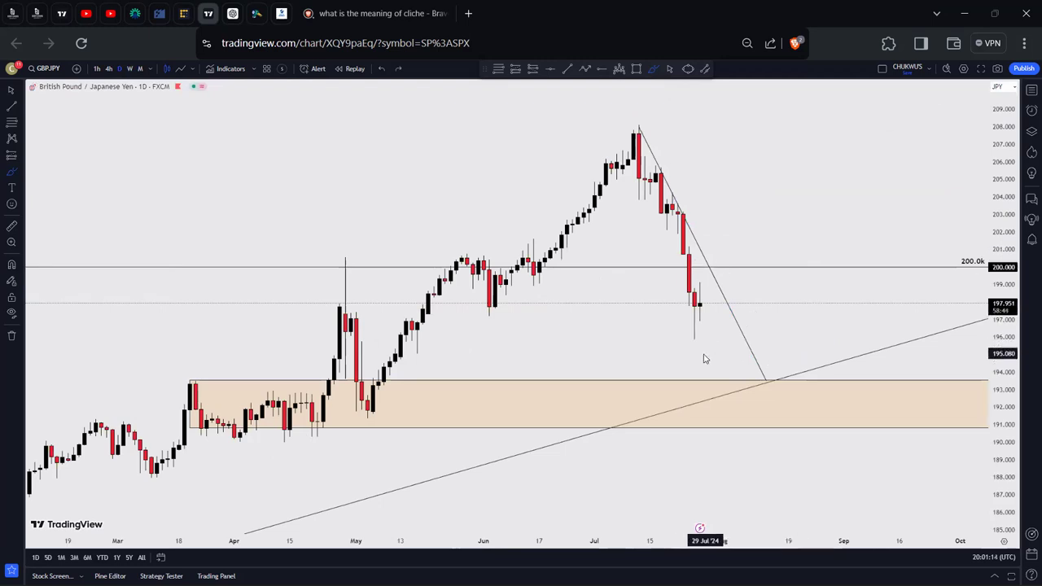
Sketch a projected drop and bounce at the support zone, circle the trendline confluence, and outline the zone's March–April base with the brush
mouse_move(700, 308)
mouse_down()
mouse_move(744, 391)
mouse_move(753, 328)
mouse_up()
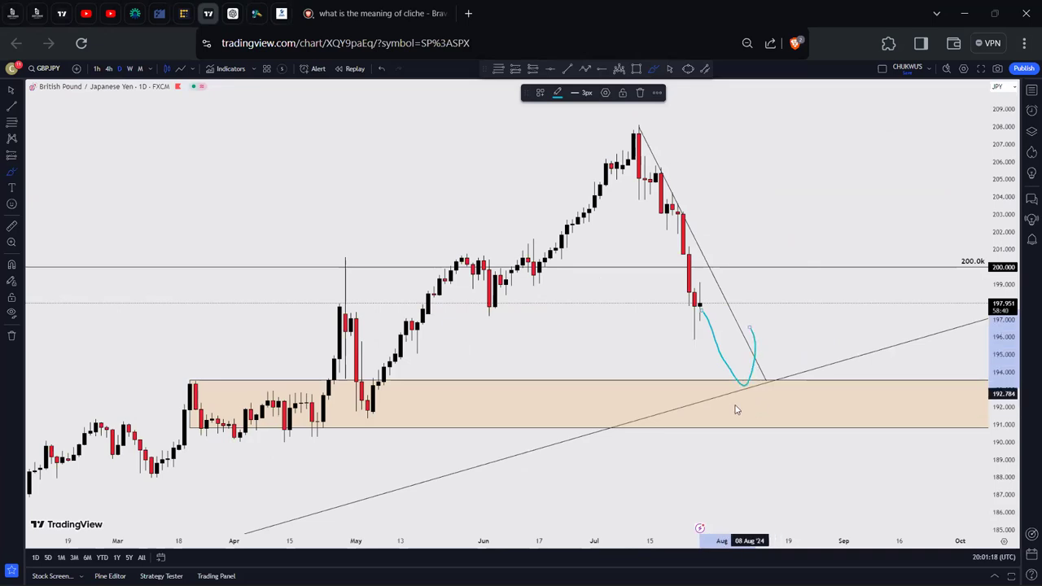
drag(768, 371, 748, 393)
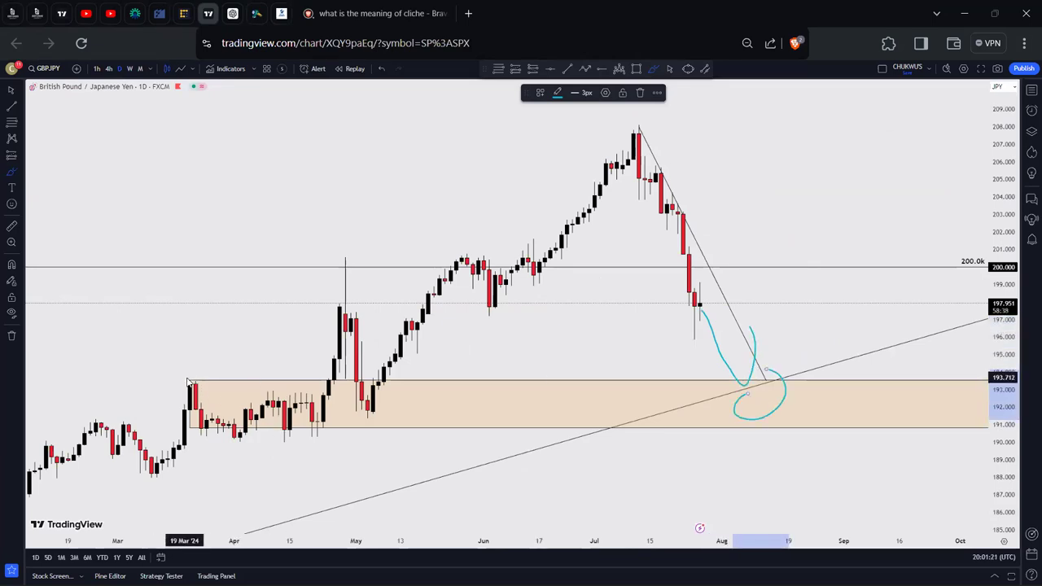
mouse_move(186, 380)
mouse_down()
mouse_move(273, 427)
mouse_move(328, 428)
mouse_up()
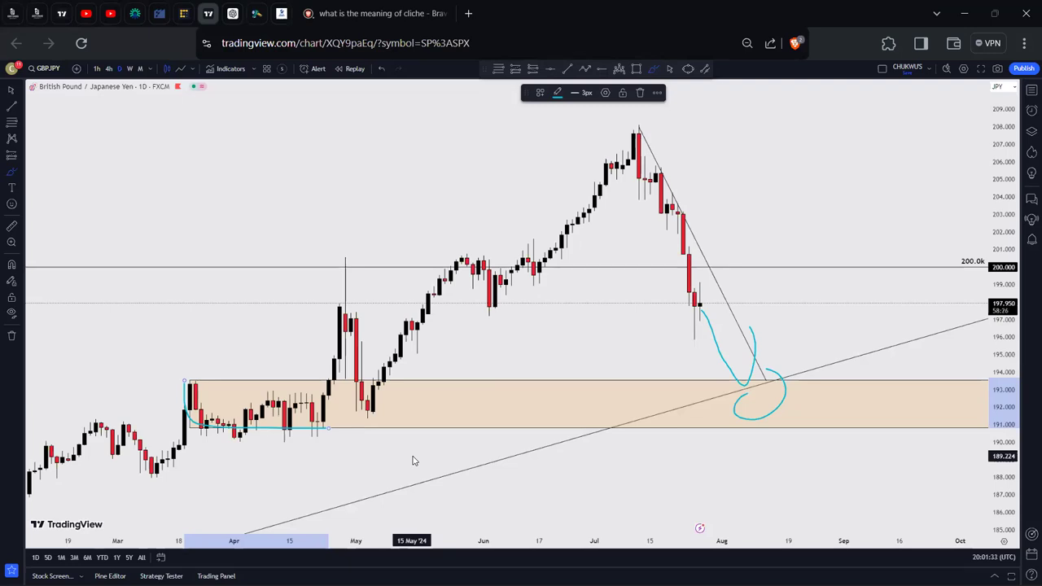
Outline the late-April spike above the support zone with the brush, and undo all brush sketches on the GBPJPY daily chart
mouse_move(328, 301)
mouse_down()
mouse_move(316, 417)
mouse_move(362, 401)
mouse_up()
drag(363, 306, 317, 285)
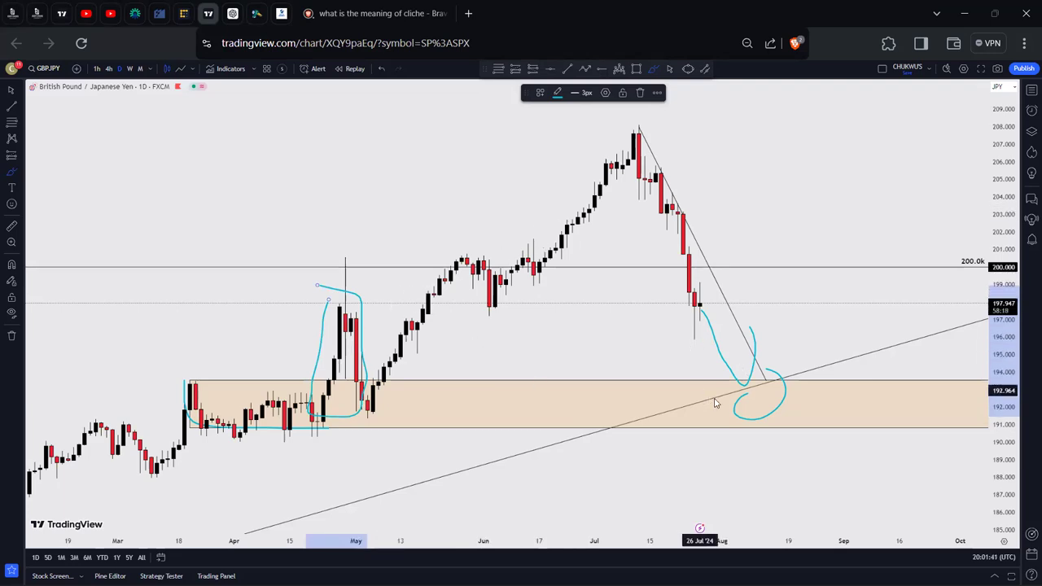
key(ctrl+z)
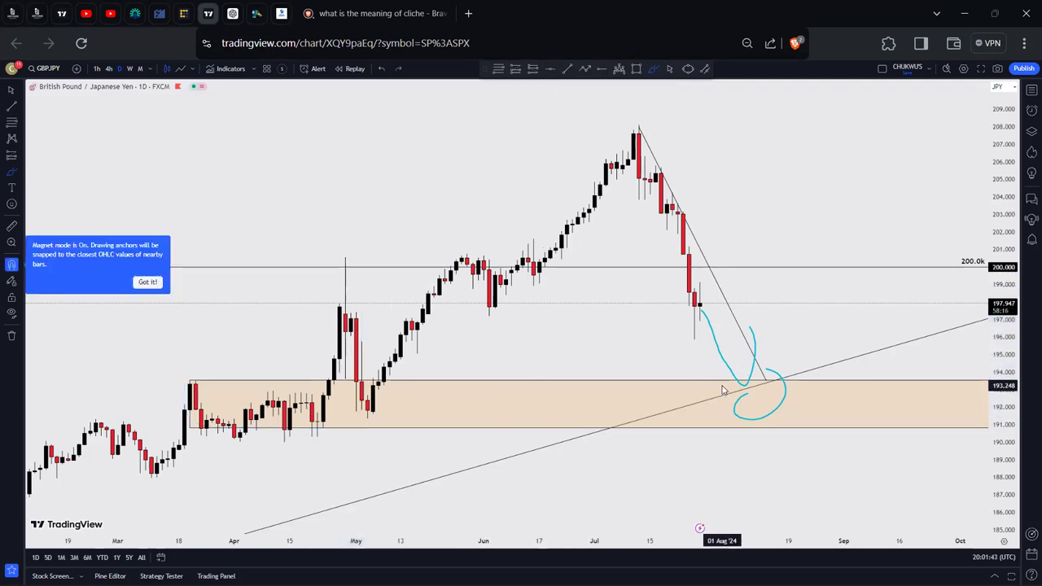
scroll(651, 378, down, 5)
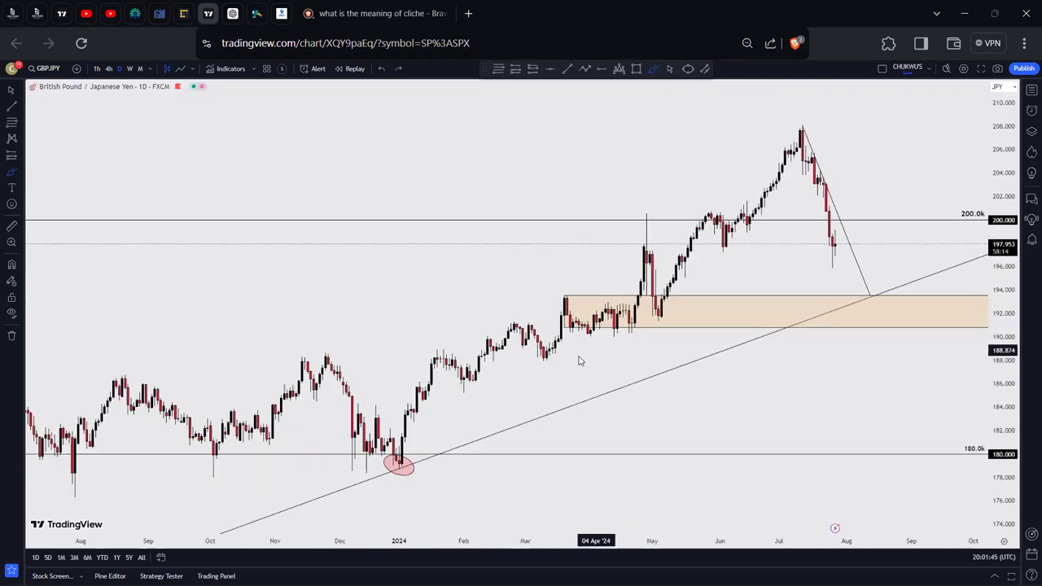
scroll(606, 321, up, 5)
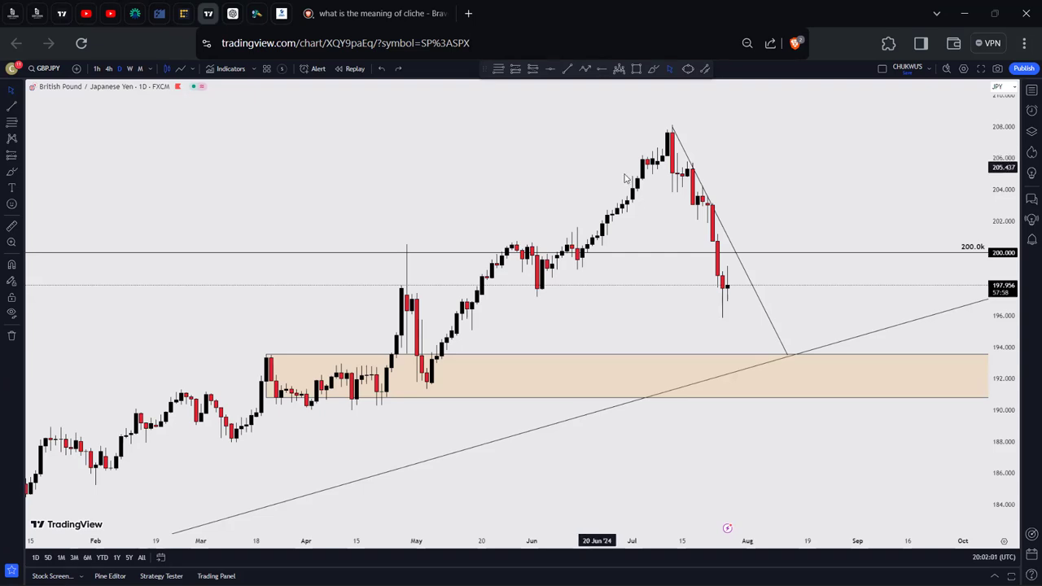
Switch to the EURGBP daily chart and examine the descending trendline against the 0.85k level and the smaller resistance zone below it
key(Down)
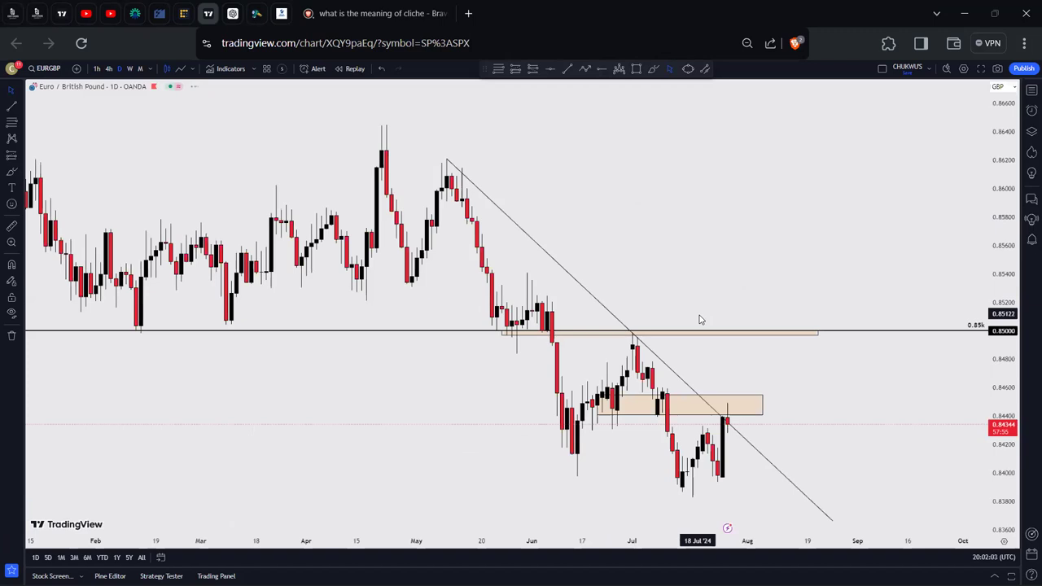
click(761, 404)
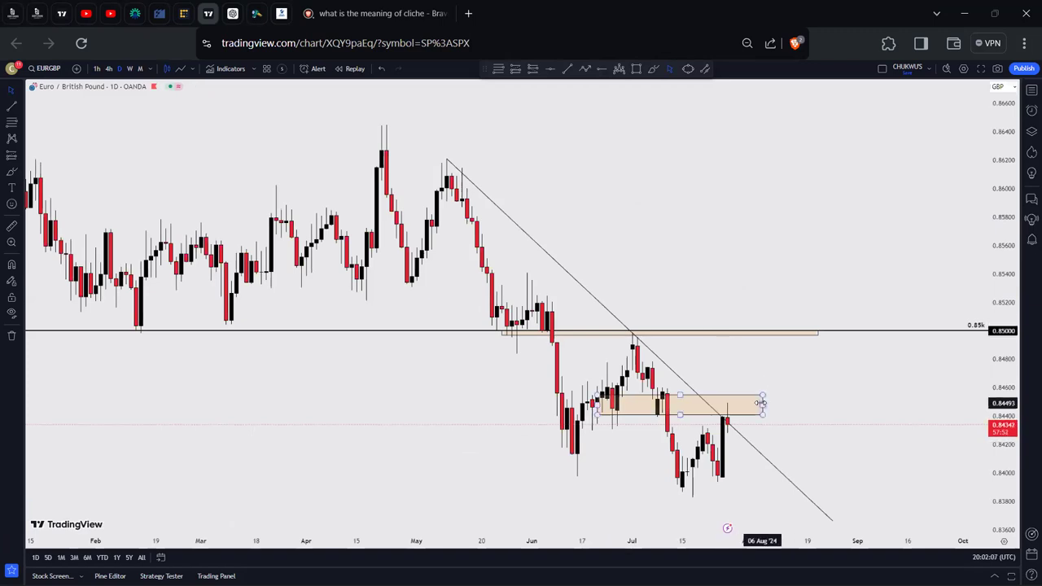
scroll(641, 359, down, 2)
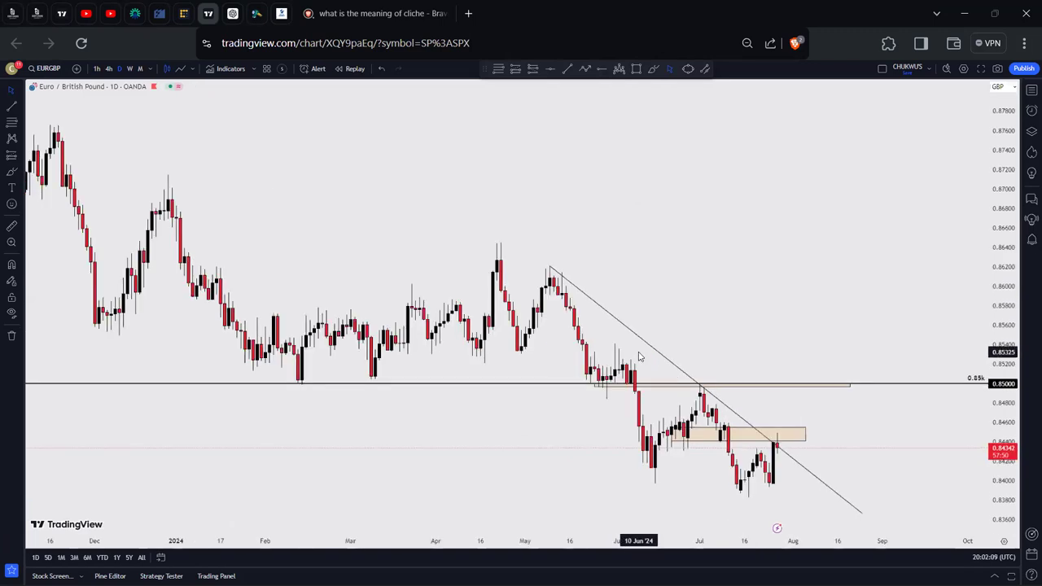
drag(1002, 378, 995, 305)
drag(830, 310, 788, 249)
scroll(721, 274, up, 3)
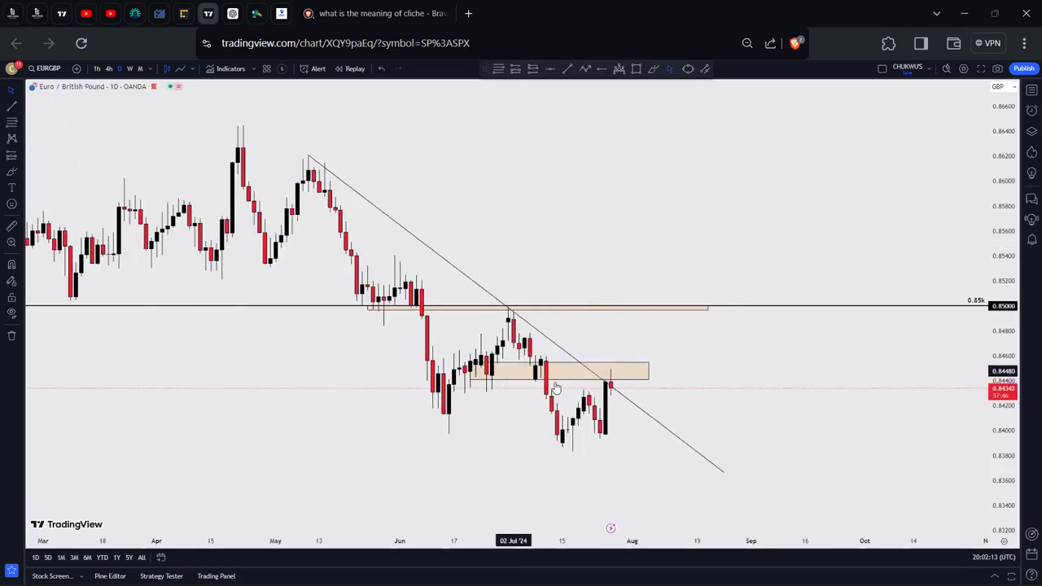
click(650, 379)
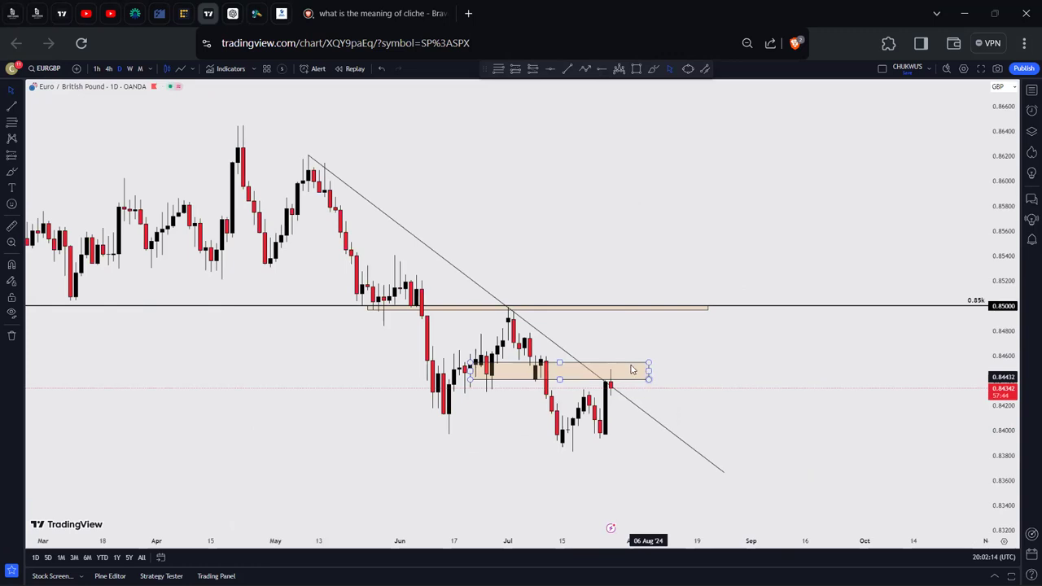
click(500, 131)
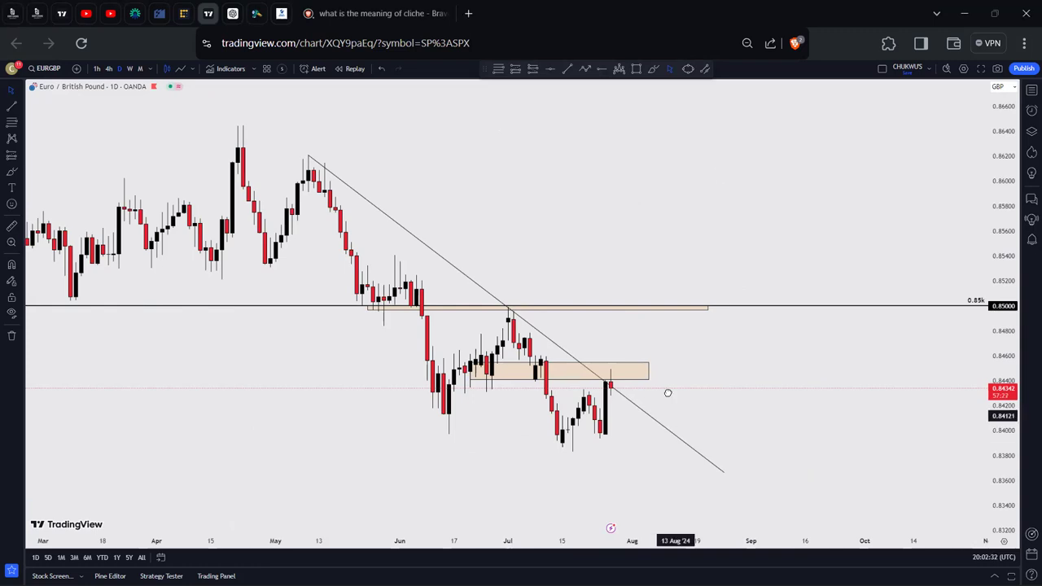
drag(667, 393, 660, 377)
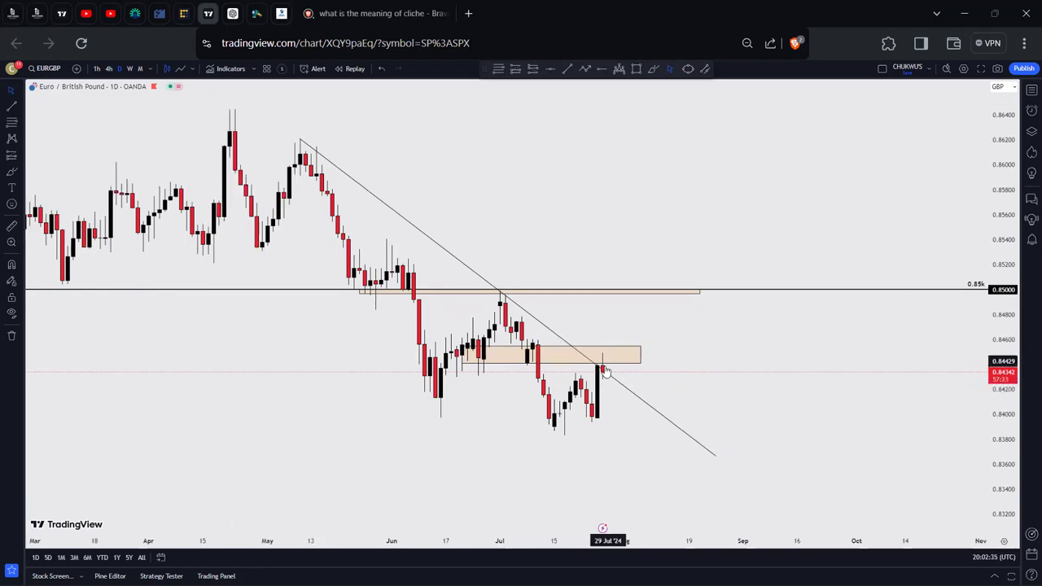
click(717, 459)
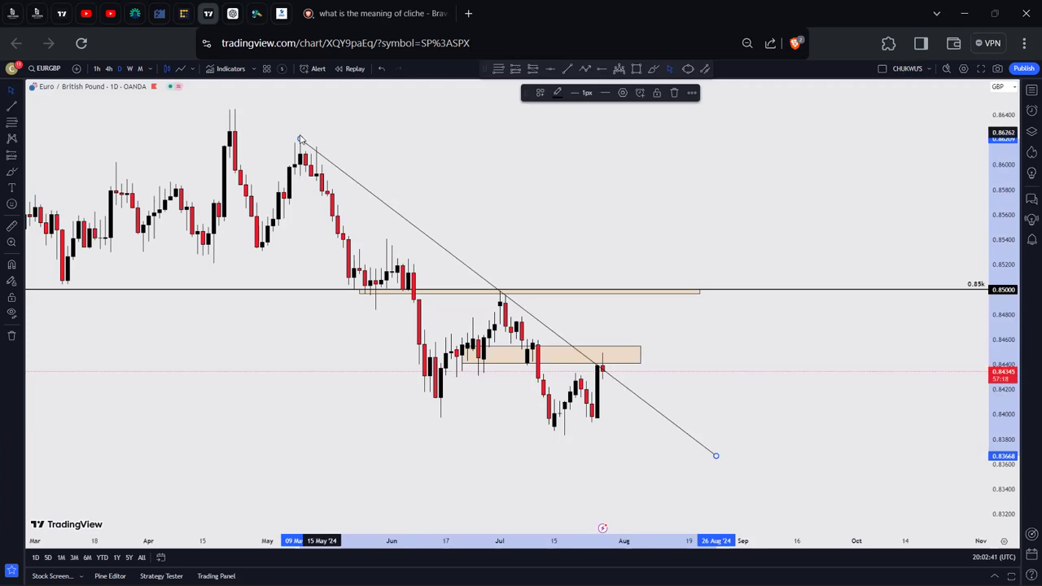
drag(293, 144, 288, 160)
Circle the May and early-July touches on the descending trendline with the brush, and undo the circles
click(653, 68)
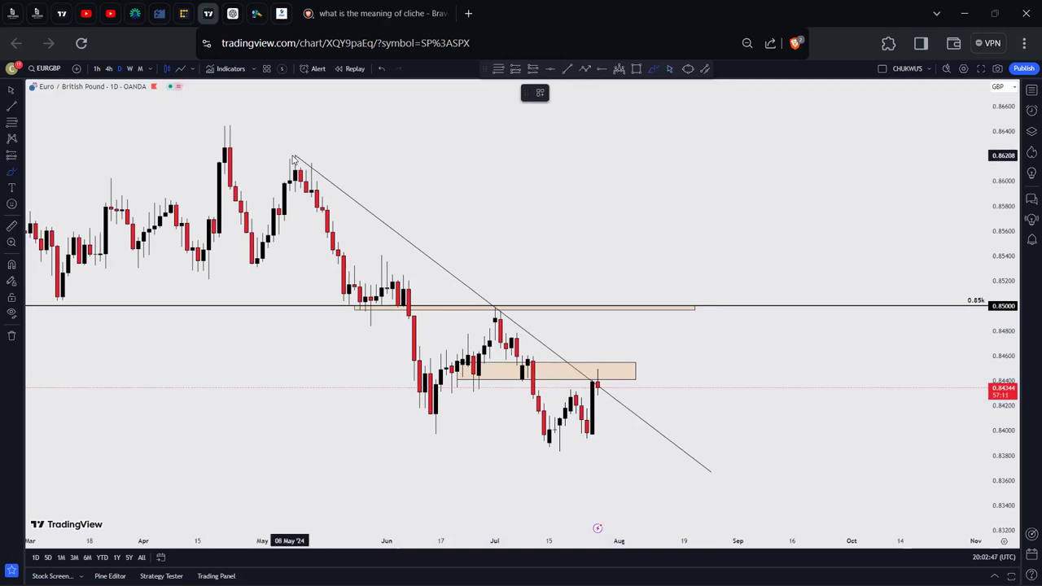
mouse_move(288, 149)
mouse_down()
mouse_move(302, 140)
mouse_move(273, 126)
mouse_up()
mouse_move(506, 302)
mouse_down()
mouse_move(537, 327)
mouse_move(515, 303)
mouse_move(483, 315)
mouse_move(498, 312)
mouse_up()
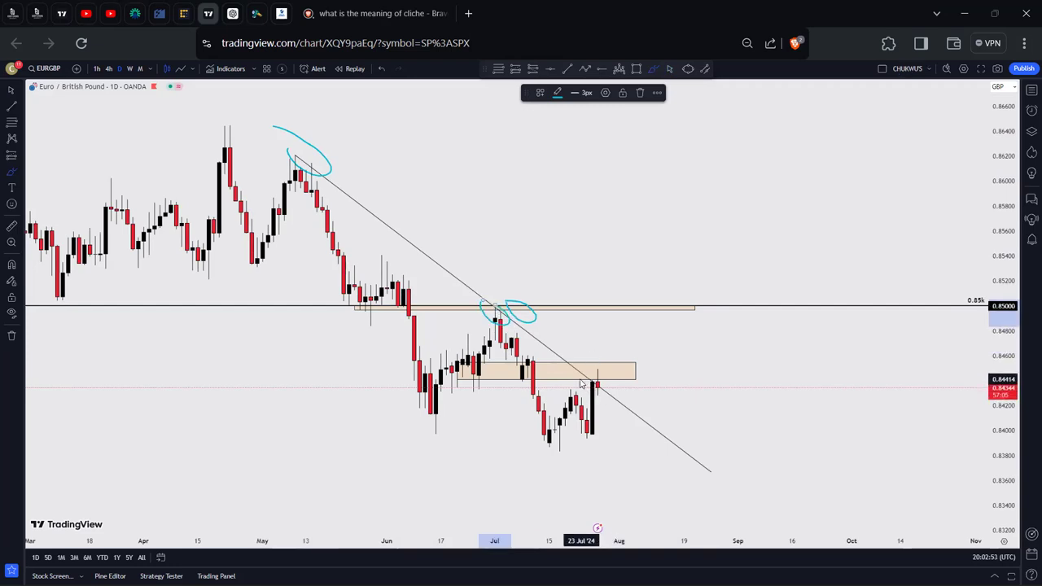
key(ctrl+z)
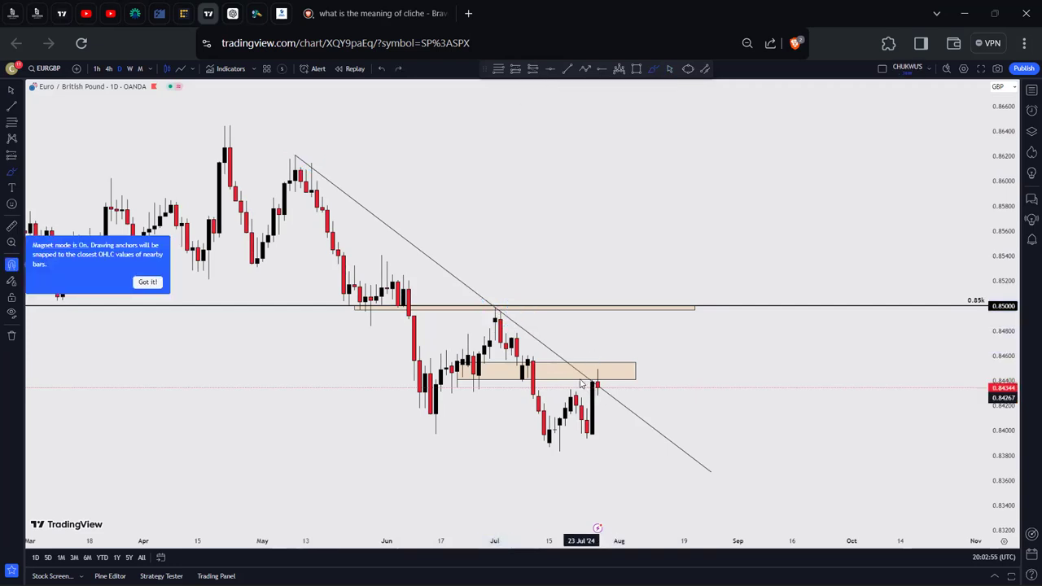
Circle the early-July candles inside the resistance zone with the brush, trace the drop from them, and mark the current retest of the zone
drag(604, 383, 578, 368)
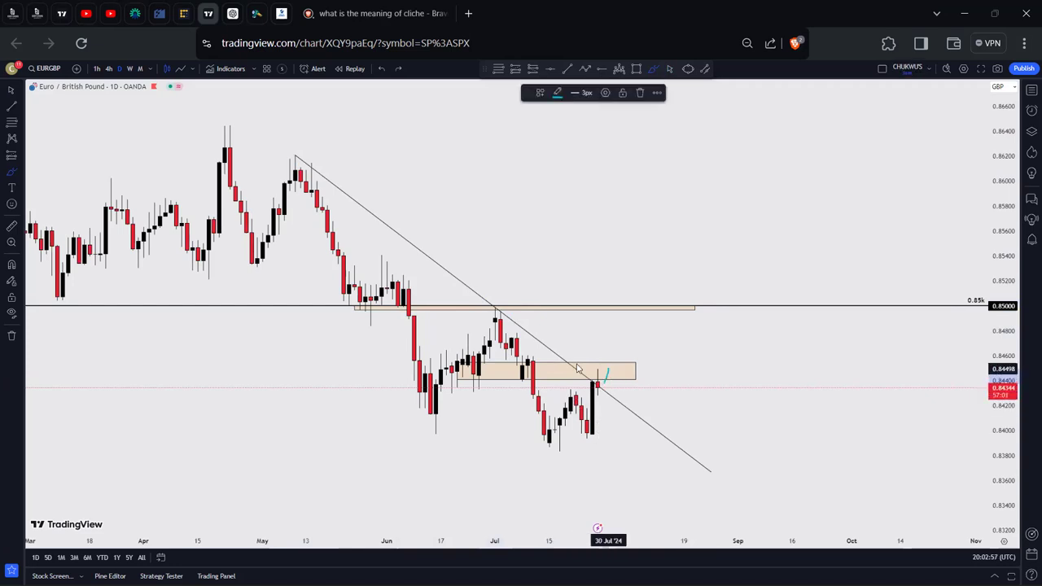
mouse_move(506, 358)
mouse_down()
mouse_move(506, 376)
mouse_move(559, 375)
mouse_move(510, 354)
mouse_move(509, 376)
mouse_move(547, 359)
mouse_up()
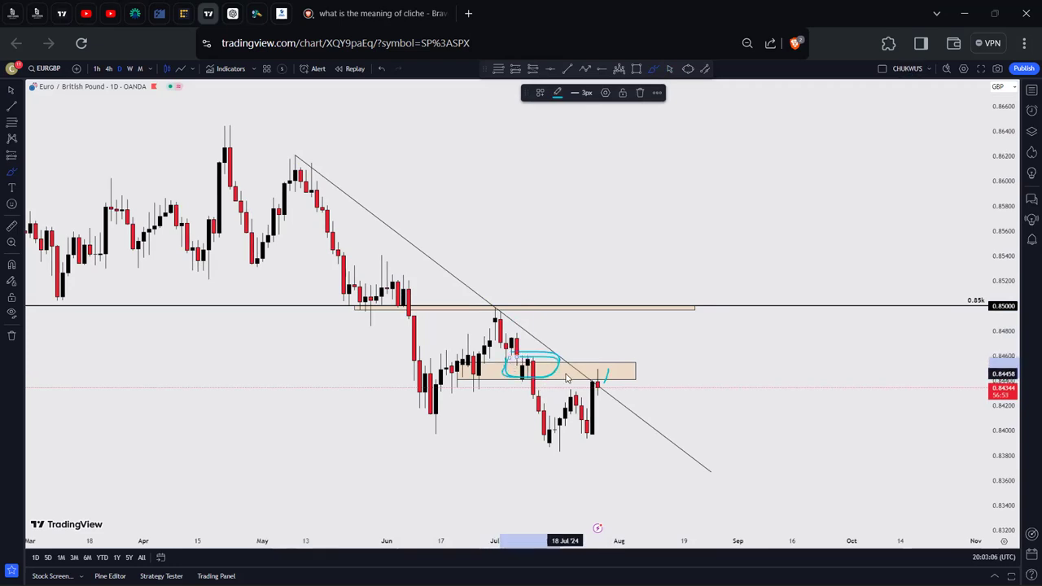
drag(533, 359, 538, 417)
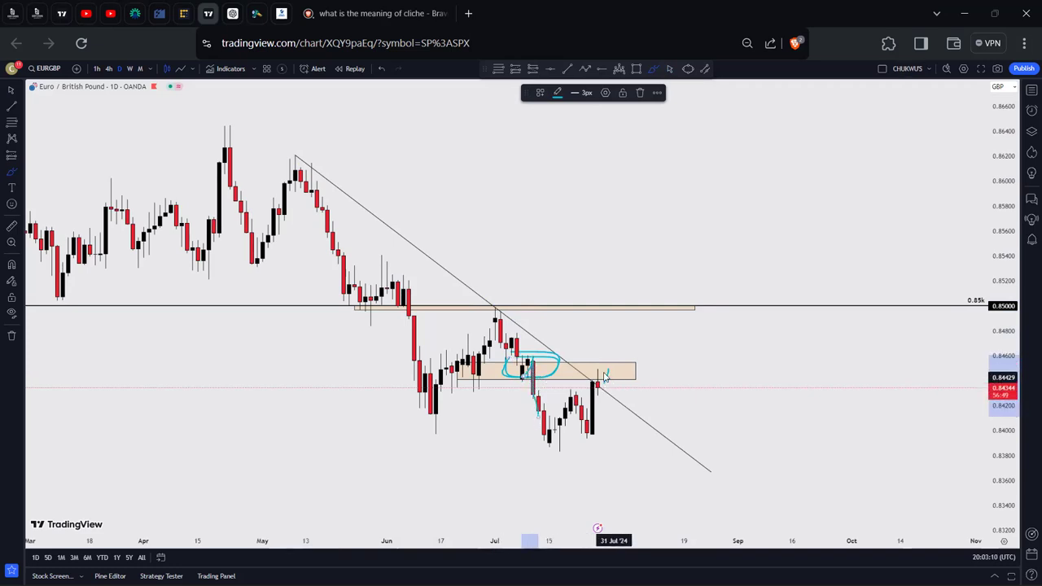
mouse_move(606, 382)
mouse_down()
mouse_move(599, 360)
mouse_move(625, 359)
mouse_move(615, 351)
mouse_up()
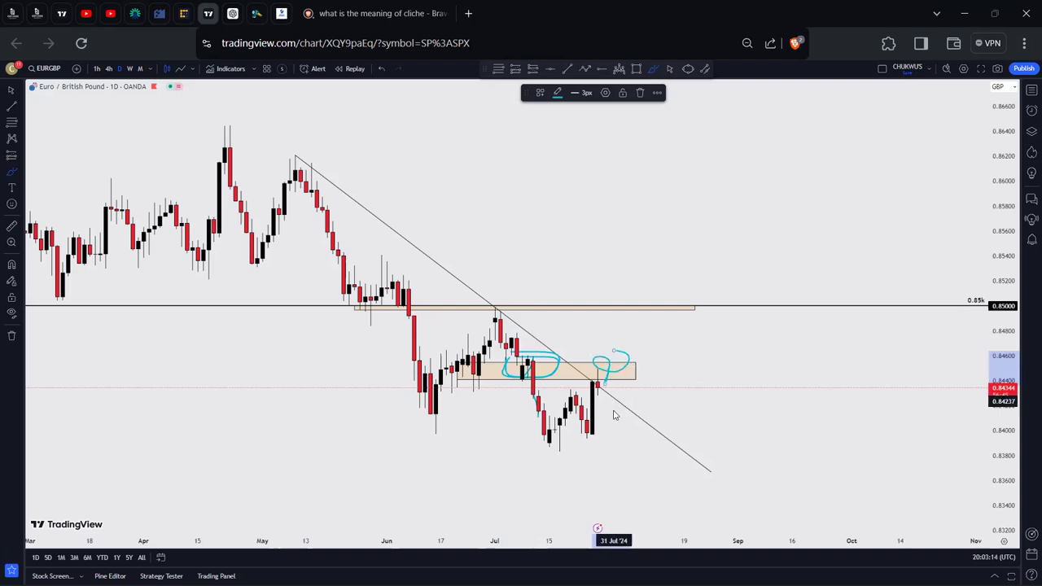
Undo the brush sketches around the EURGBP resistance zone and switch to the Gold daily chart
key(ctrl+s)
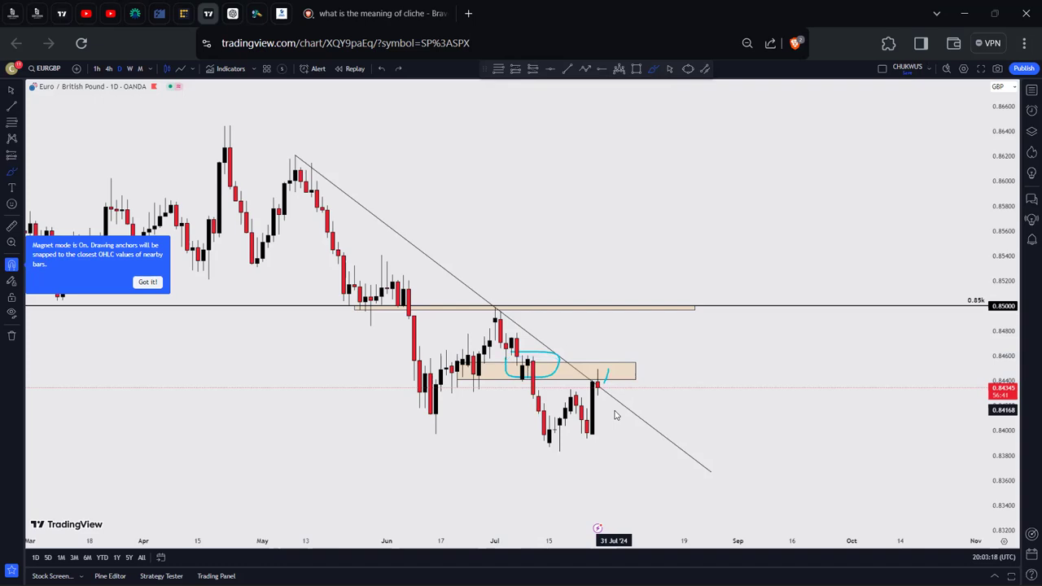
click(611, 373)
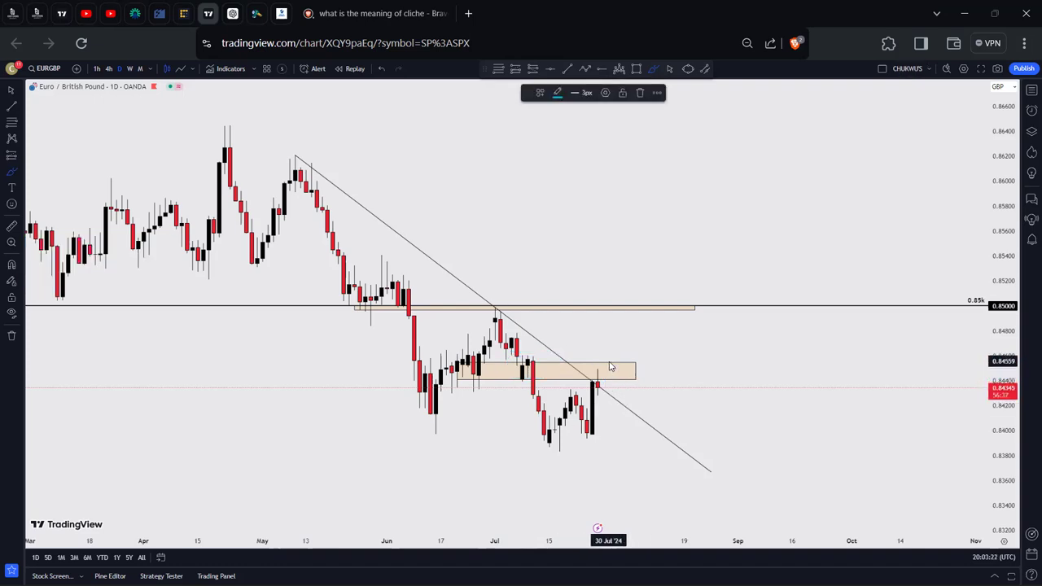
key(ctrl+z)
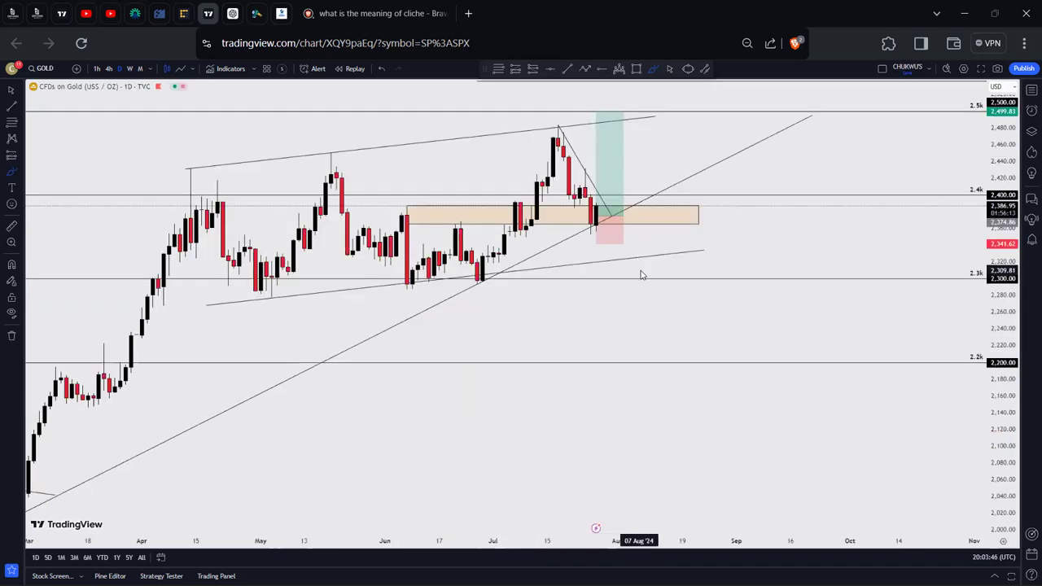
Trace Gold's rally from late February with the brush, and its April-to-July swings between the rising channel lines
scroll(642, 274, up, 1)
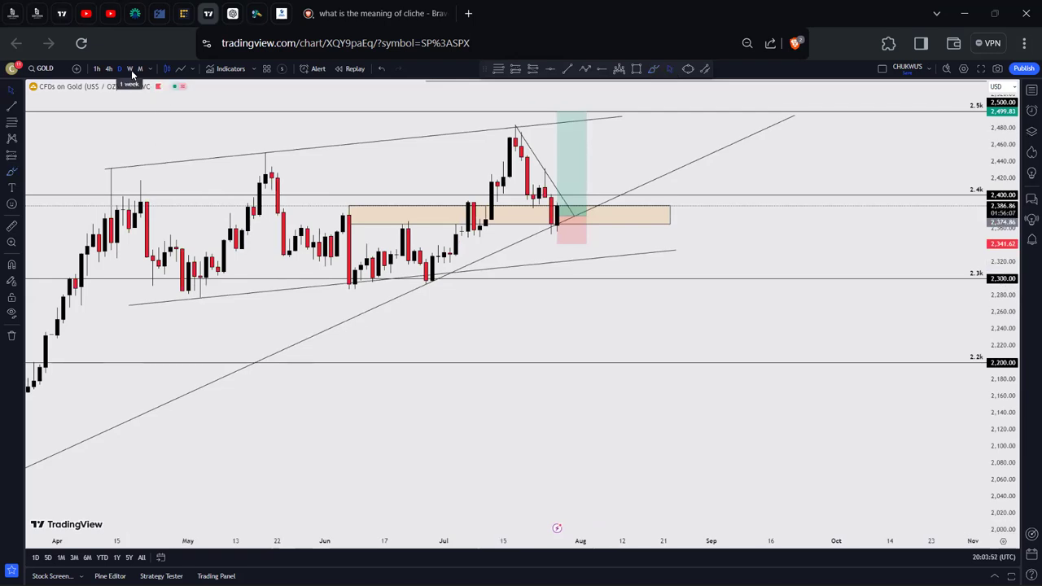
scroll(489, 146, down, 3)
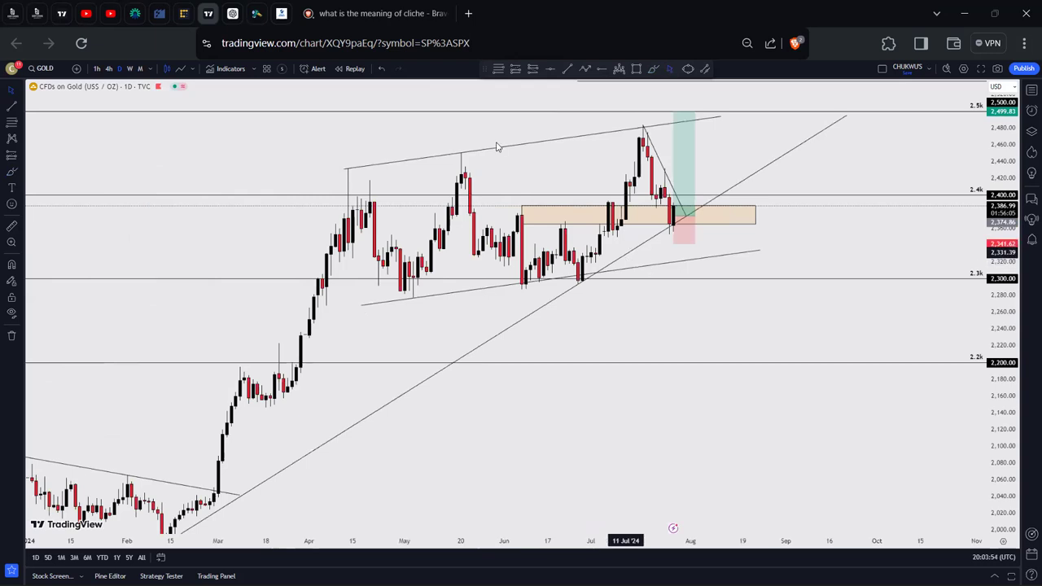
scroll(640, 95, down, 2)
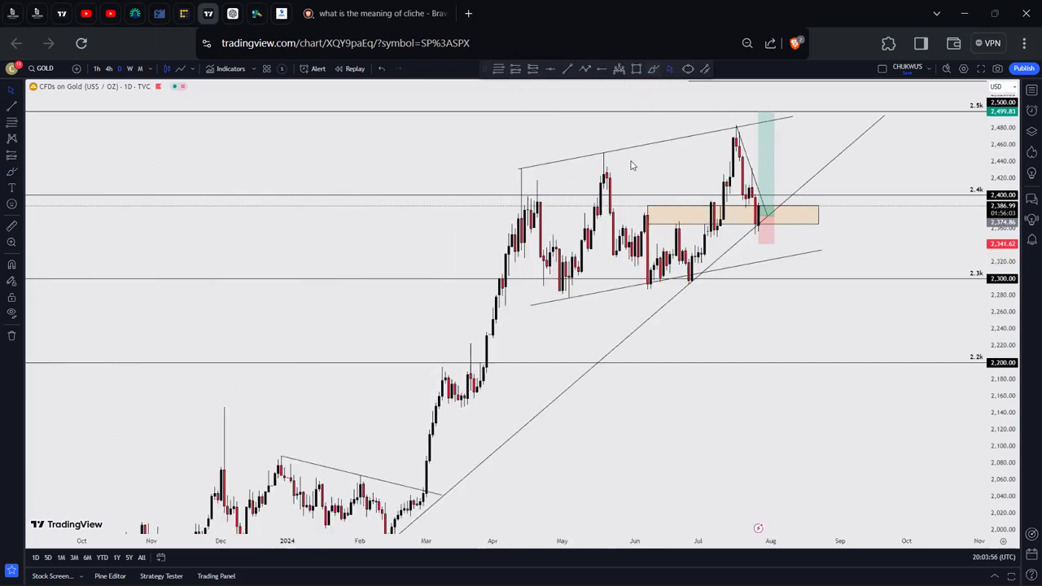
scroll(440, 505, down, 2)
drag(458, 527, 610, 210)
mouse_move(563, 167)
mouse_down()
mouse_move(580, 280)
mouse_move(594, 295)
mouse_move(633, 160)
mouse_move(709, 275)
mouse_move(737, 235)
mouse_move(763, 136)
mouse_move(770, 212)
mouse_up()
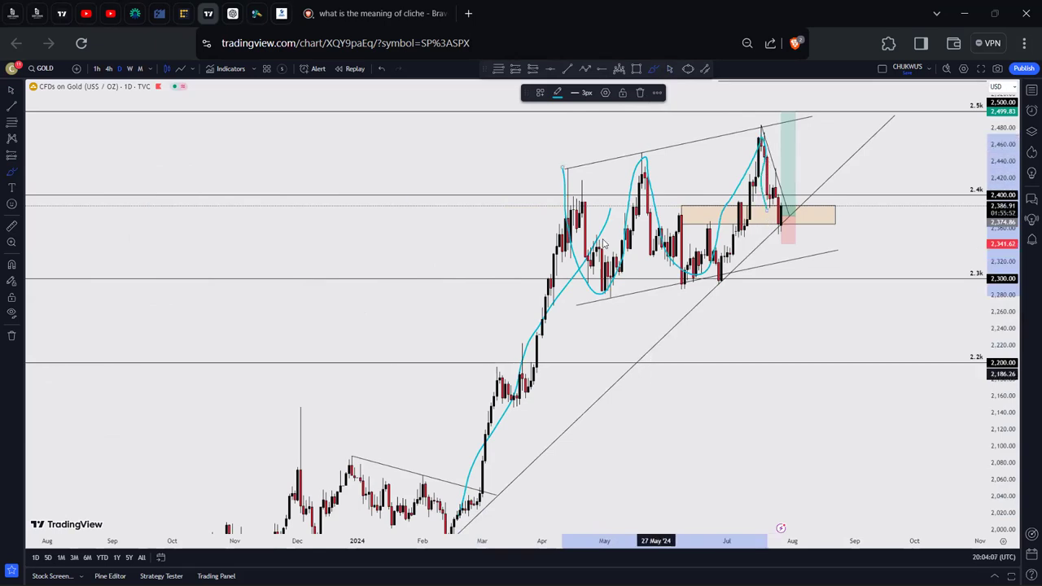
Circle the April and May highs on the upper channel line and the May and June lows on the lower channel line
scroll(570, 212, up, 2)
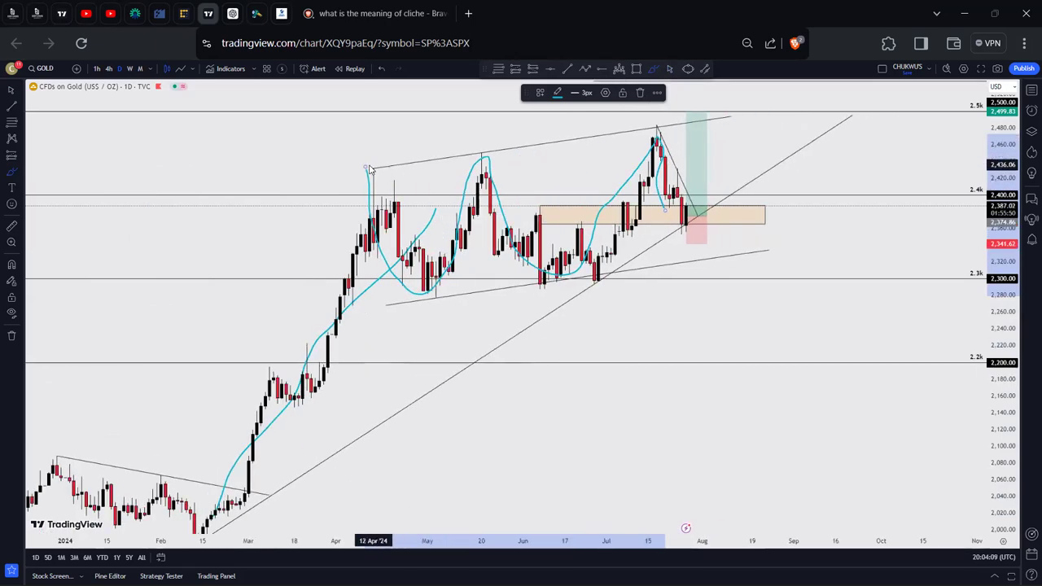
drag(370, 169, 374, 167)
mouse_move(452, 293)
mouse_down()
mouse_move(432, 304)
mouse_move(445, 290)
mouse_up()
mouse_move(492, 143)
mouse_down()
mouse_move(477, 152)
mouse_move(497, 158)
mouse_move(485, 143)
mouse_up()
mouse_move(556, 276)
mouse_down()
mouse_move(593, 284)
mouse_move(530, 275)
mouse_move(555, 279)
mouse_up()
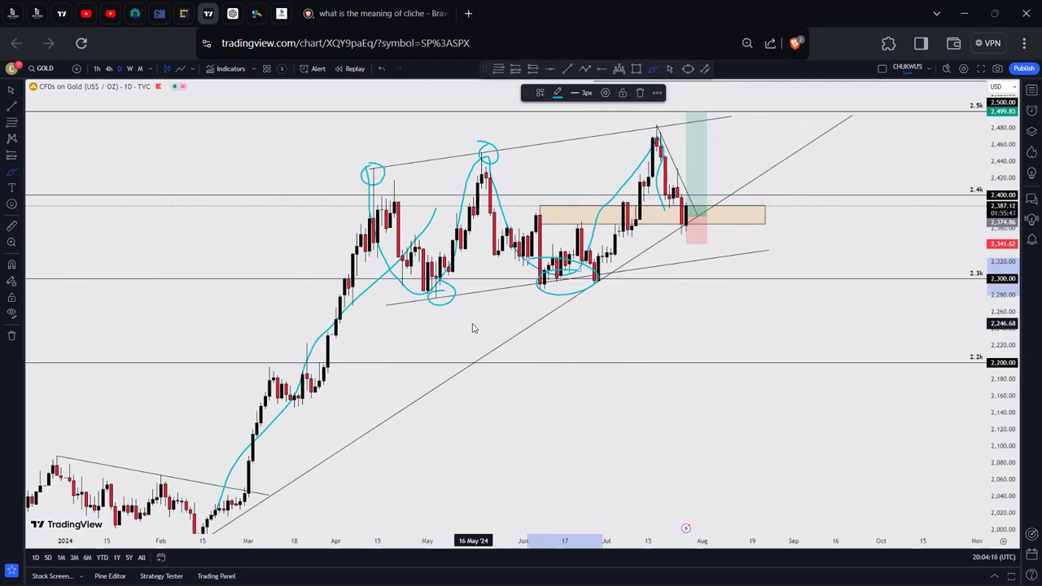
Undo all the brush traces and circles on the Gold chart
key(ctrl+z)
key(ctrl+z)
key(ctrl+z)
key(ctrl+z)
key(ctrl+z)
key(ctrl+z)
key(ctrl+z)
key(ctrl+z)
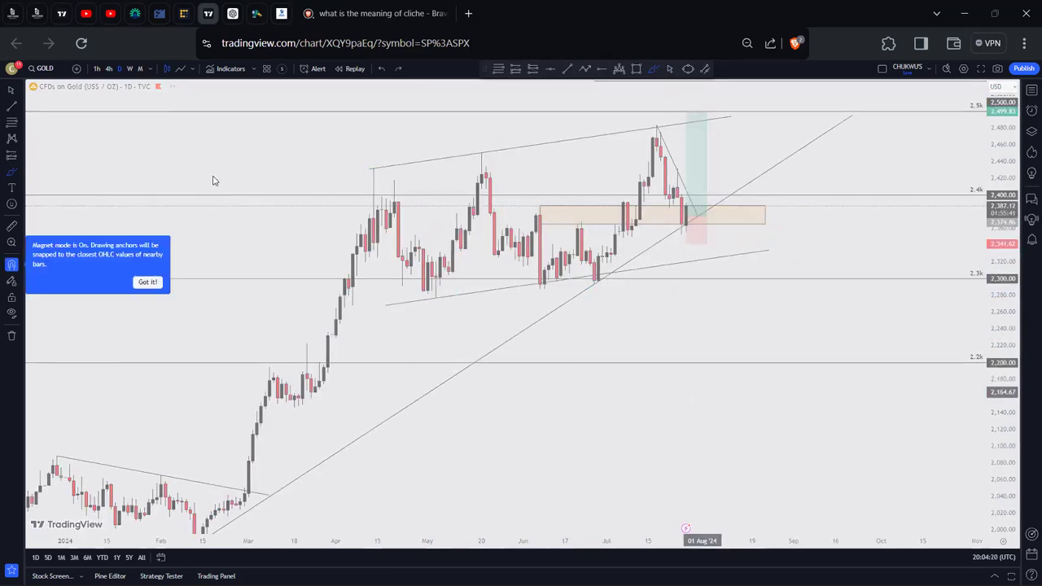
Dismiss the symbol search and redo the change from EURGBP back to the Gold chart
text(Y)
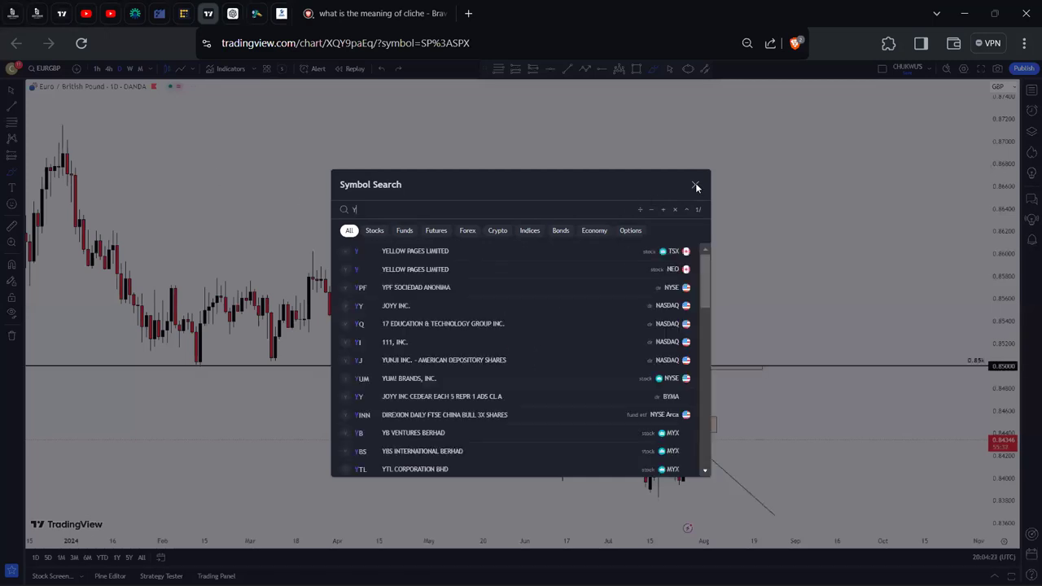
click(696, 186)
key(ctrl)
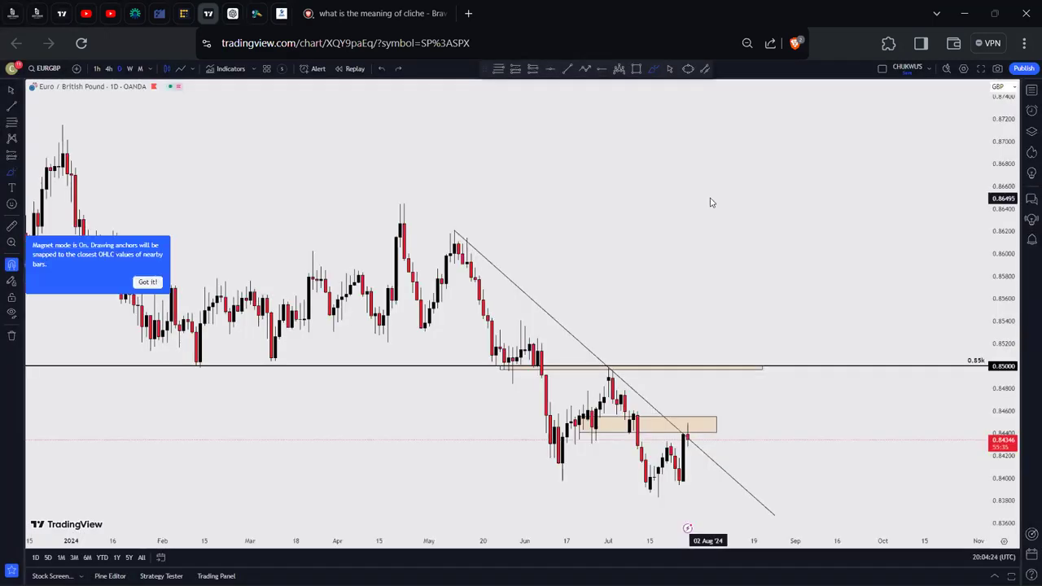
key(ctrl+y)
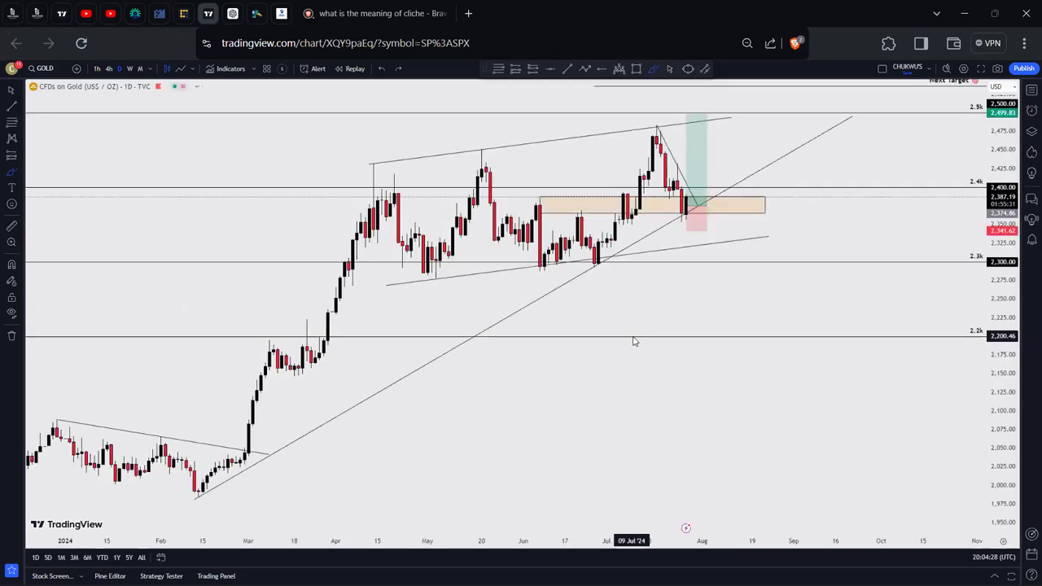
Sketch a narrow horizontal band across Gold's May high near 2,425, and circle the mid-July high at the upper channel line
scroll(635, 337, up, 2)
scroll(438, 350, down, 1)
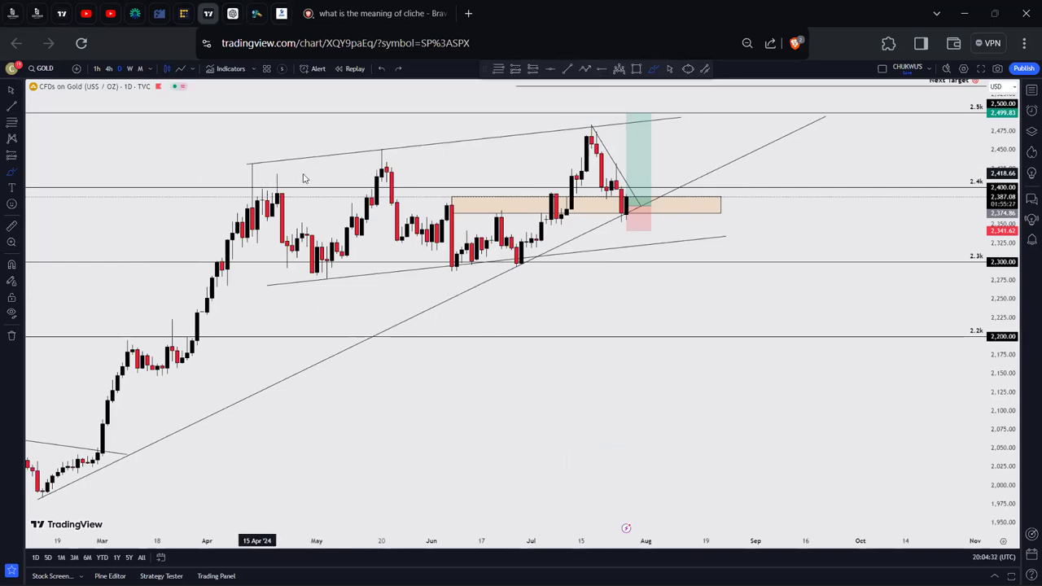
drag(318, 164, 478, 164)
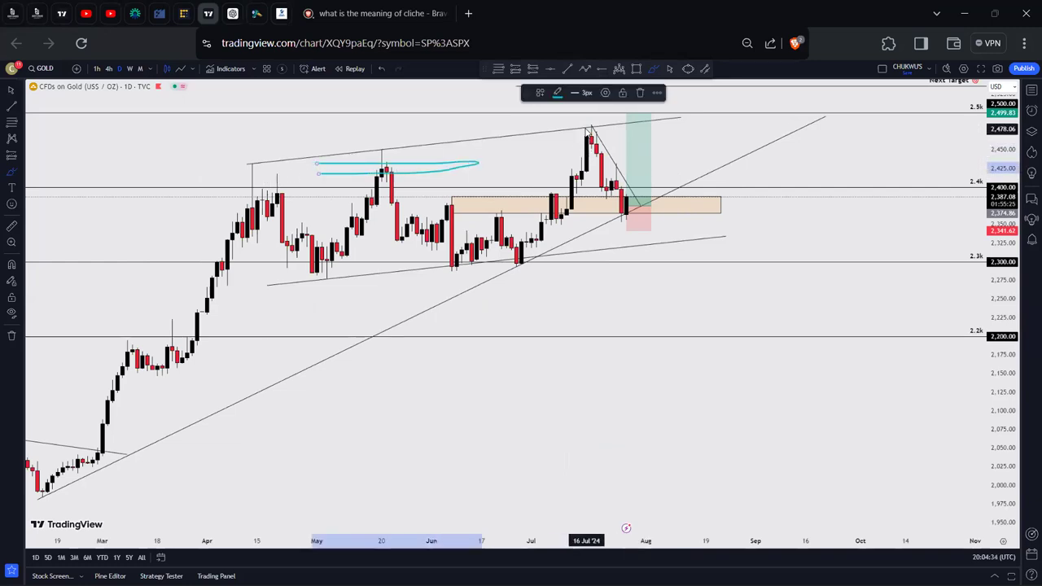
mouse_move(580, 120)
mouse_down()
mouse_move(565, 135)
mouse_move(579, 116)
mouse_up()
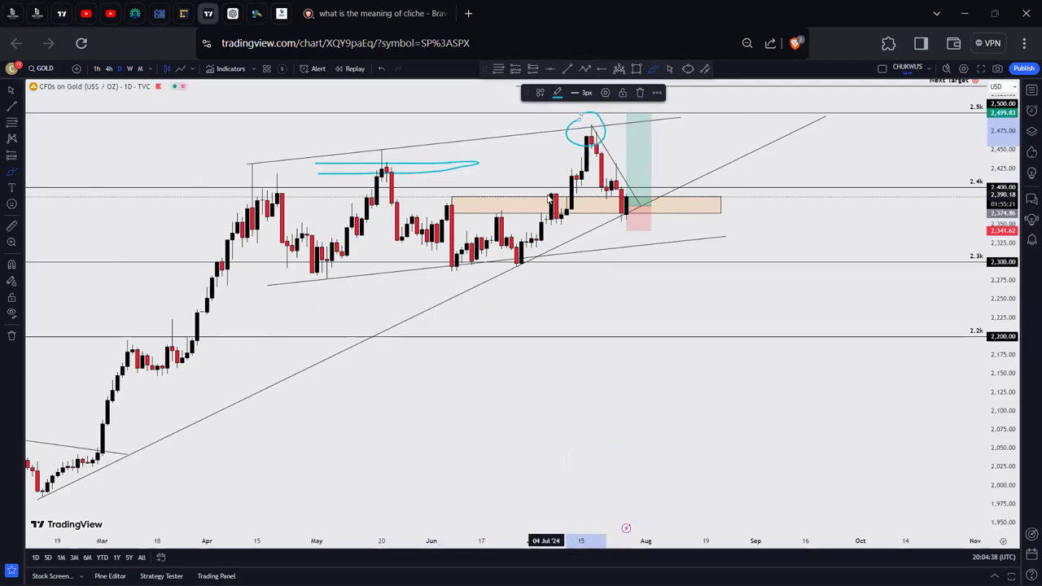
Outline the early-July candles inside the orange zone, and undo all the brush marks on the Gold chart
mouse_move(554, 197)
mouse_down()
mouse_move(553, 221)
mouse_move(583, 214)
mouse_move(561, 199)
mouse_up()
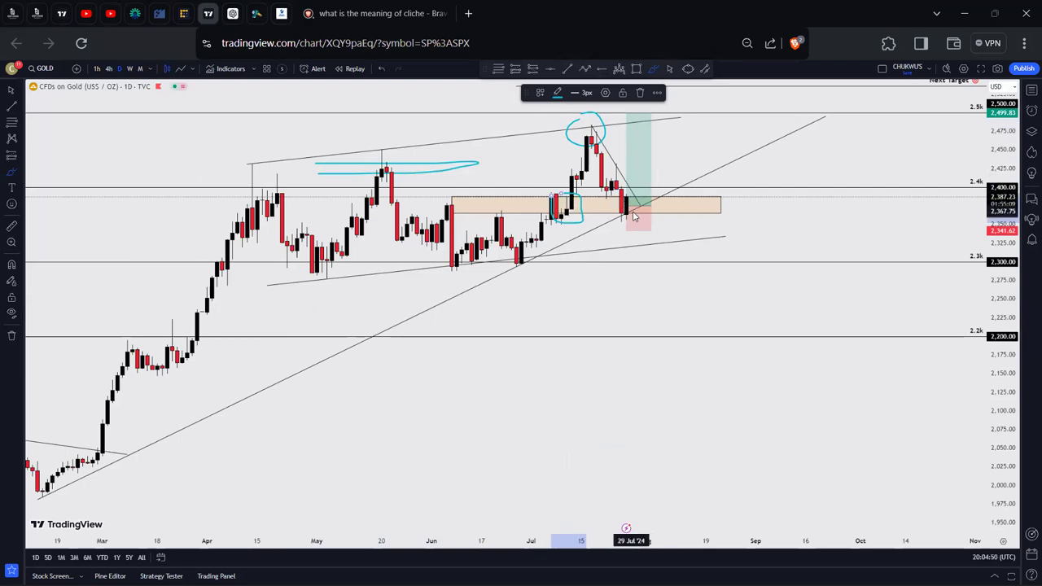
key(ctrl+z)
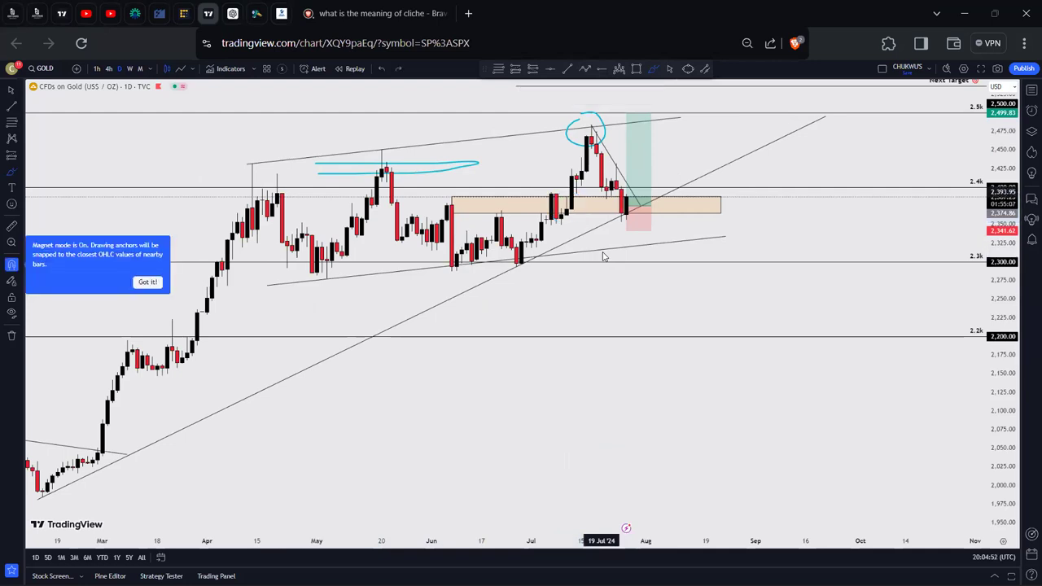
key(ctrl+z)
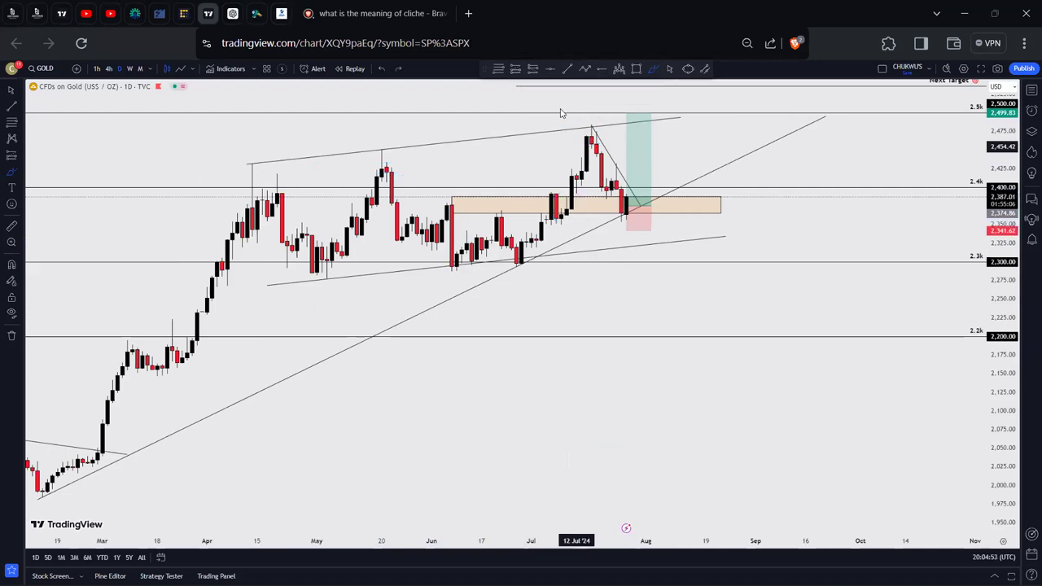
Draw a Fibonacci retracement from the 26 June low at 2,293.80 to the mid-July high at 2,482.91, extending it to 15 August
click(499, 71)
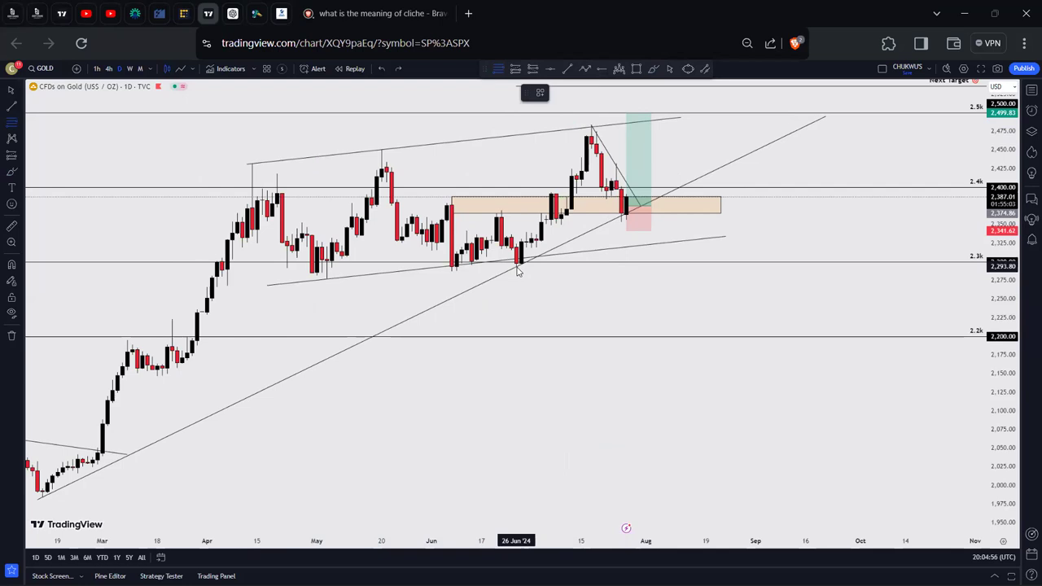
click(516, 267)
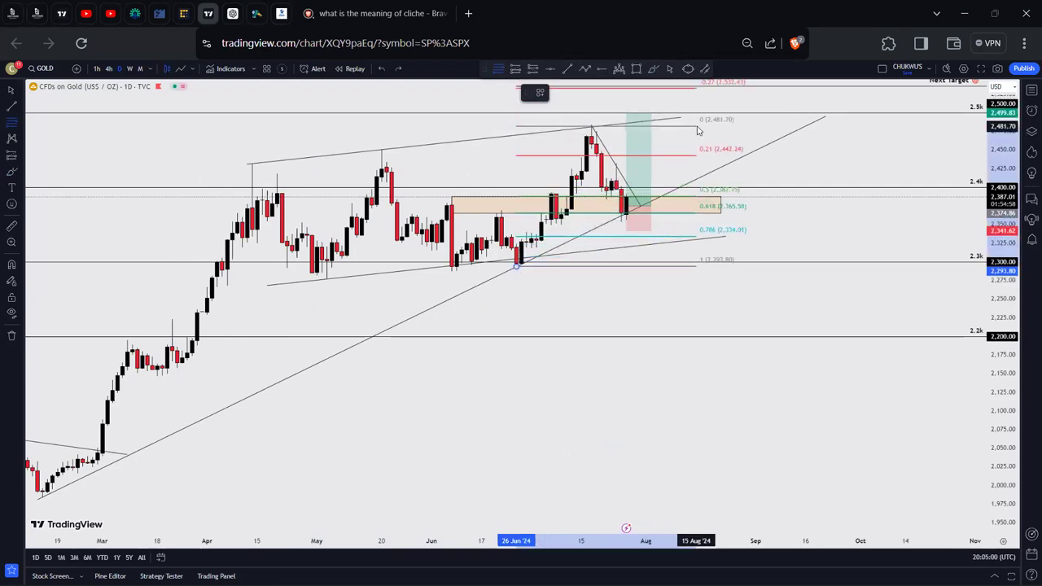
click(695, 125)
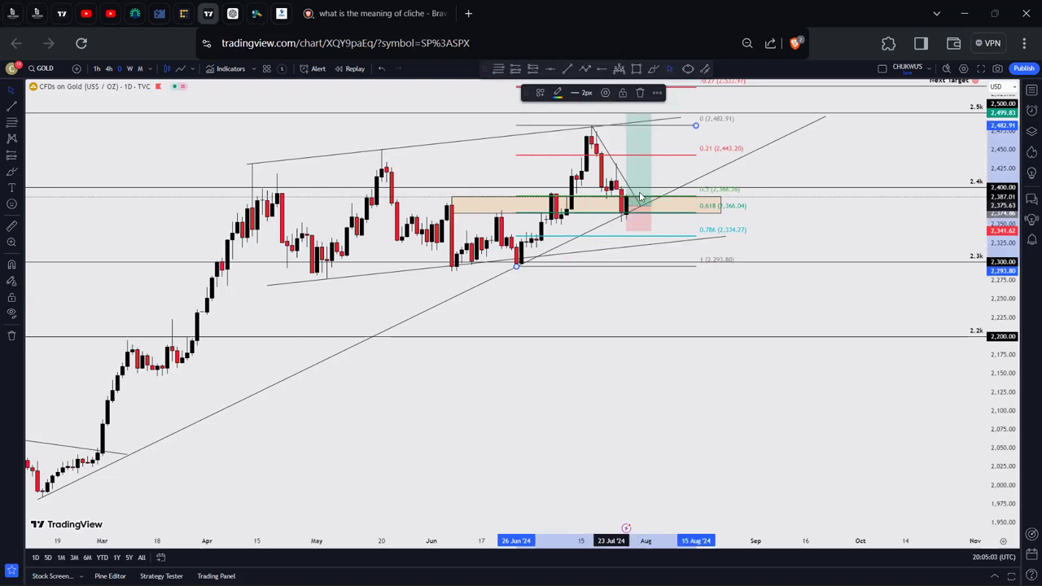
click(606, 210)
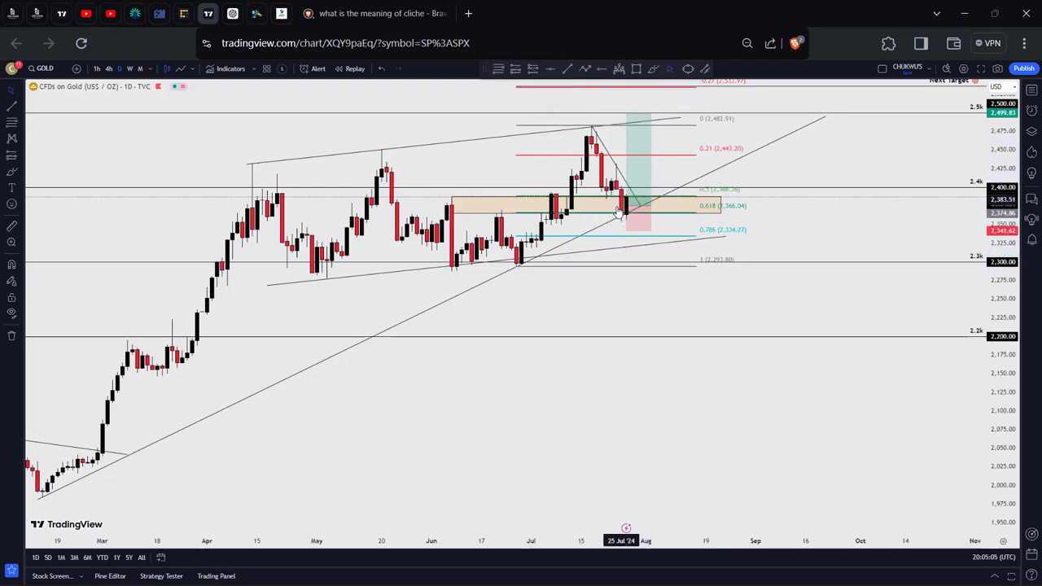
Circle the late-July lows at the 0.618 level, and sketch and undo a rising path toward the 0.21 level
scroll(814, 244, up, 2)
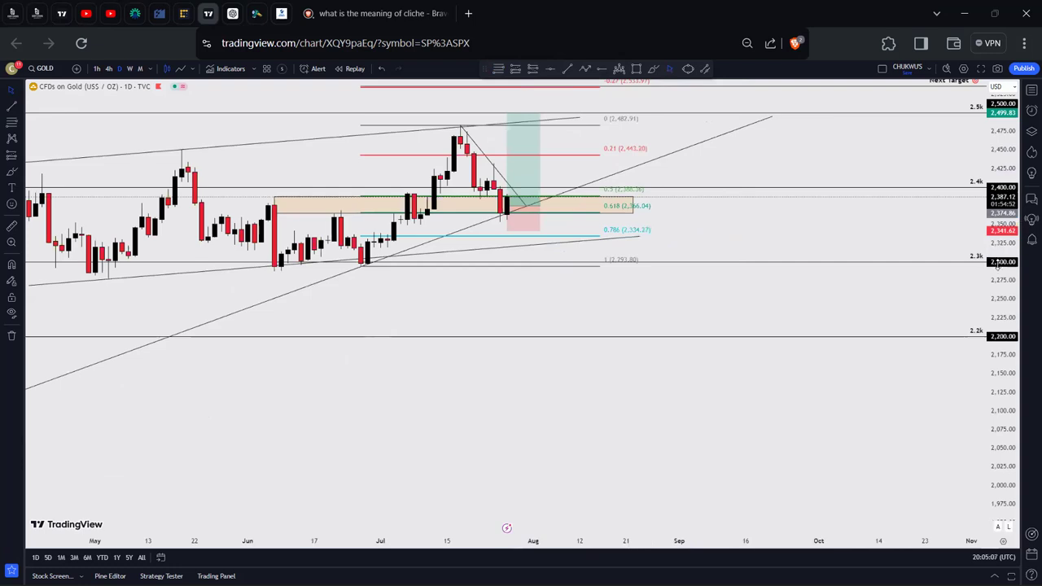
drag(997, 267, 997, 178)
drag(847, 196, 877, 417)
mouse_move(992, 286)
mouse_down()
mouse_move(992, 167)
mouse_move(952, 203)
mouse_up()
scroll(952, 203, up, 3)
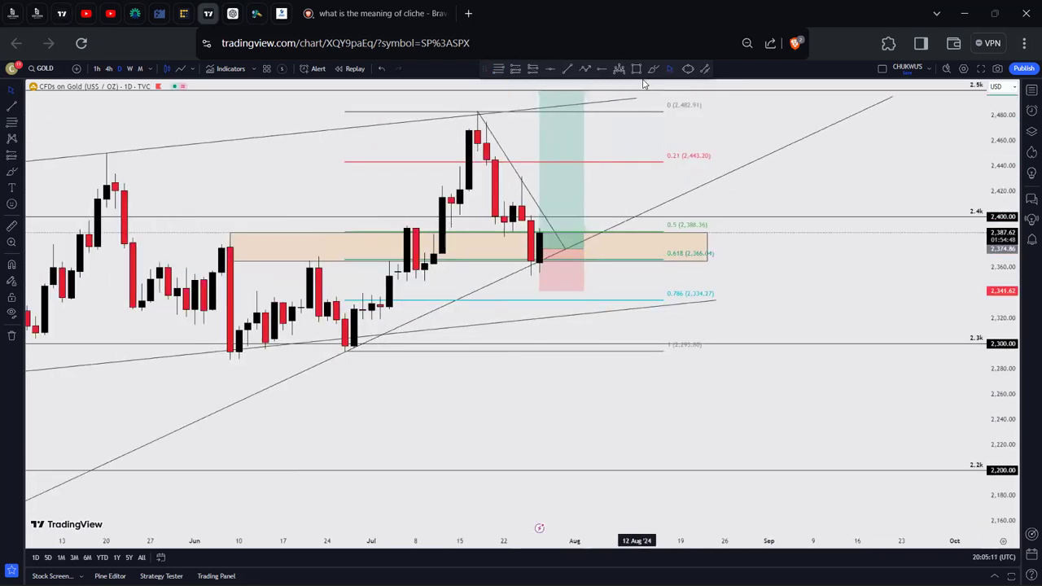
click(654, 70)
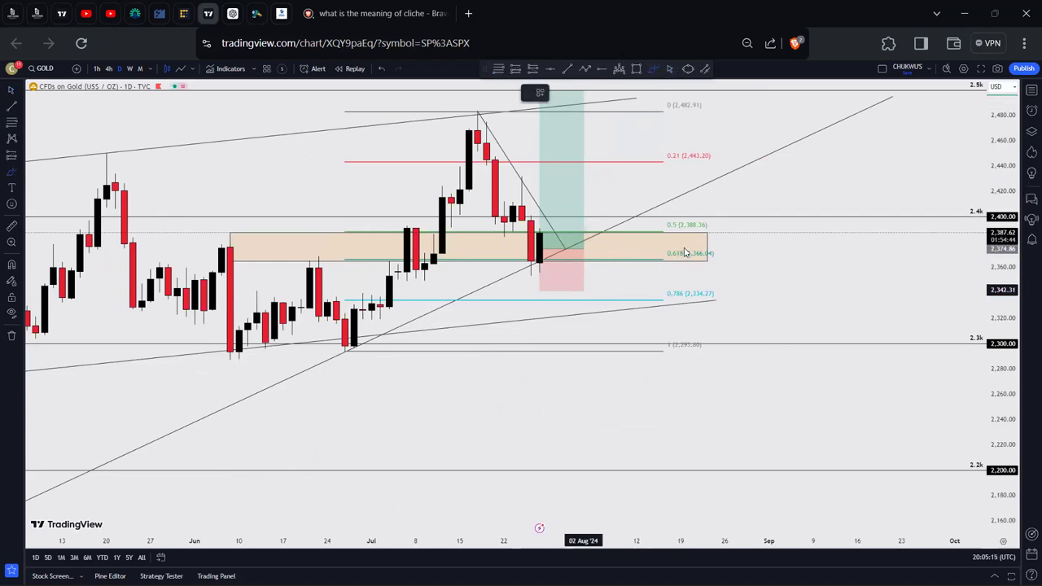
mouse_move(554, 256)
mouse_down()
mouse_move(531, 240)
mouse_move(575, 168)
mouse_up()
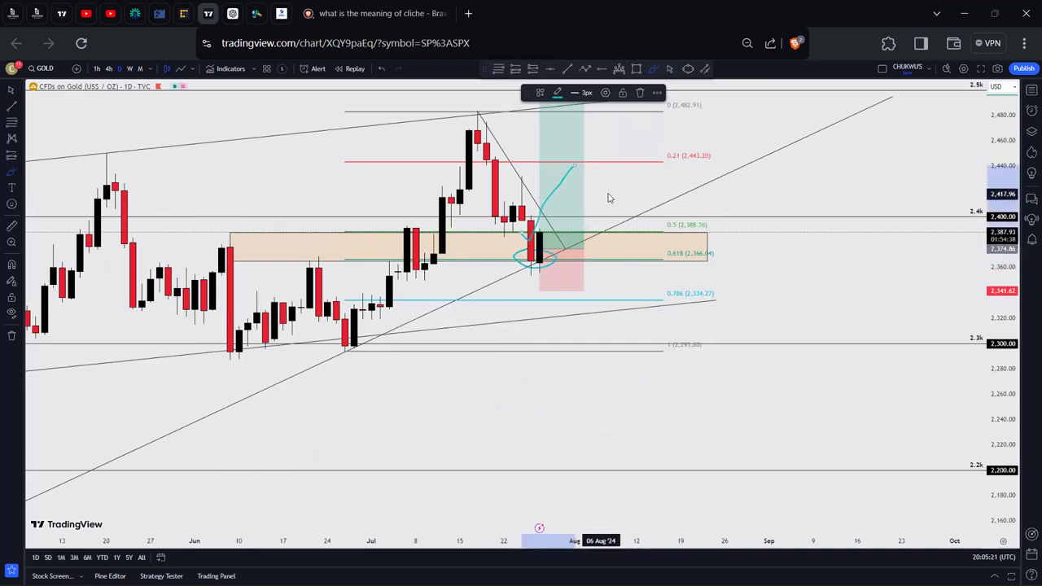
key(ctrl+z)
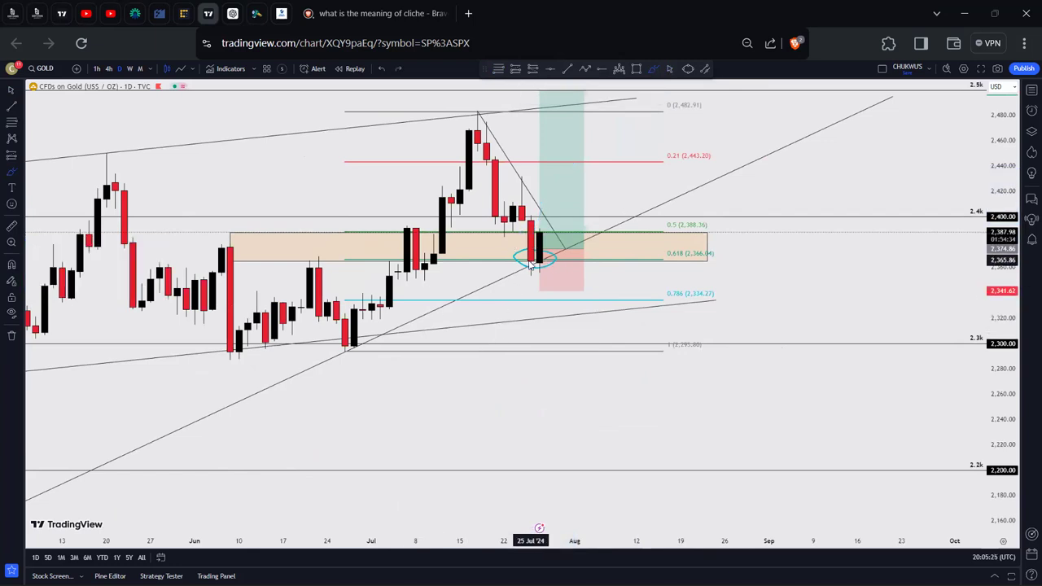
Brush a horizontal mark at the trade's entry level and outline the early-July candles in the zone, and undo these marks
drag(506, 248, 575, 245)
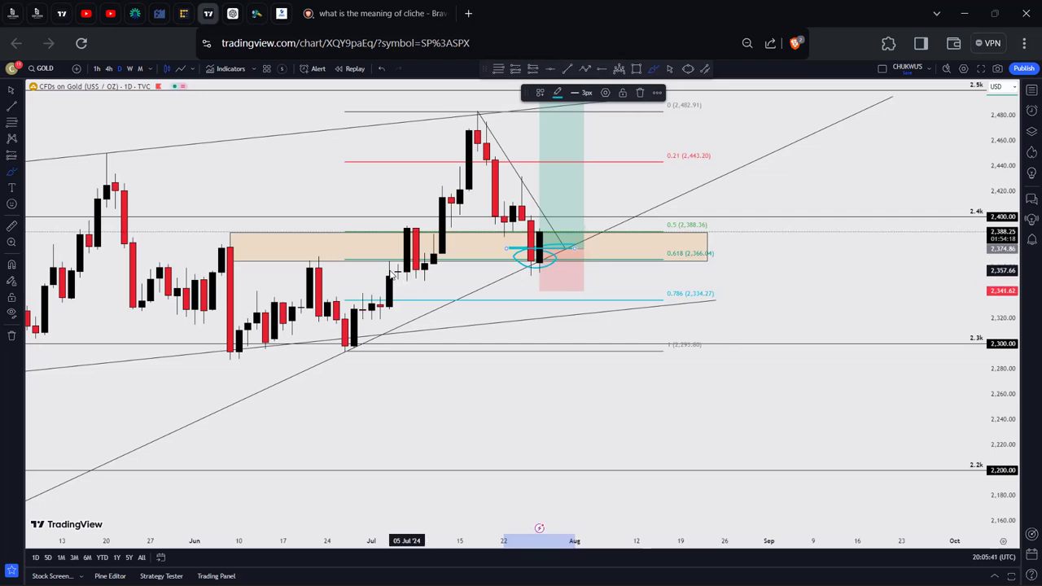
mouse_move(398, 264)
mouse_down()
mouse_move(391, 273)
mouse_move(422, 280)
mouse_move(425, 268)
mouse_up()
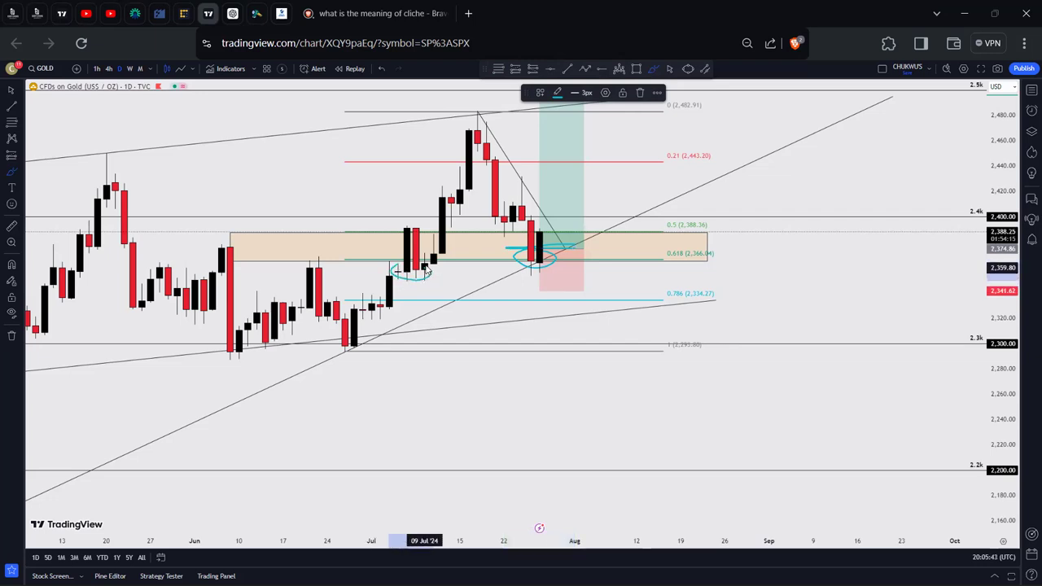
mouse_move(398, 227)
mouse_down()
mouse_move(414, 277)
mouse_move(432, 239)
mouse_up()
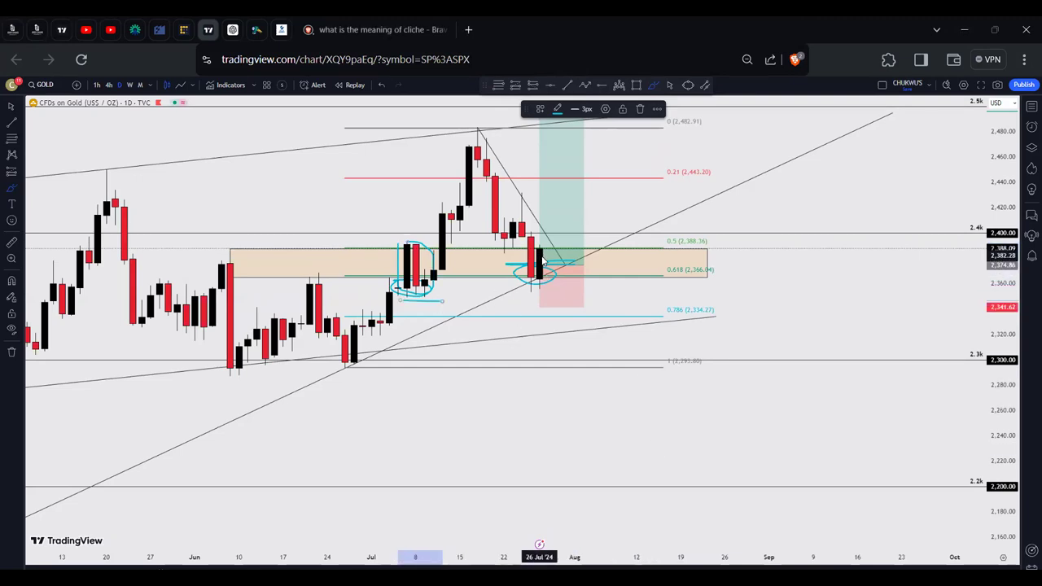
key(ctrl)
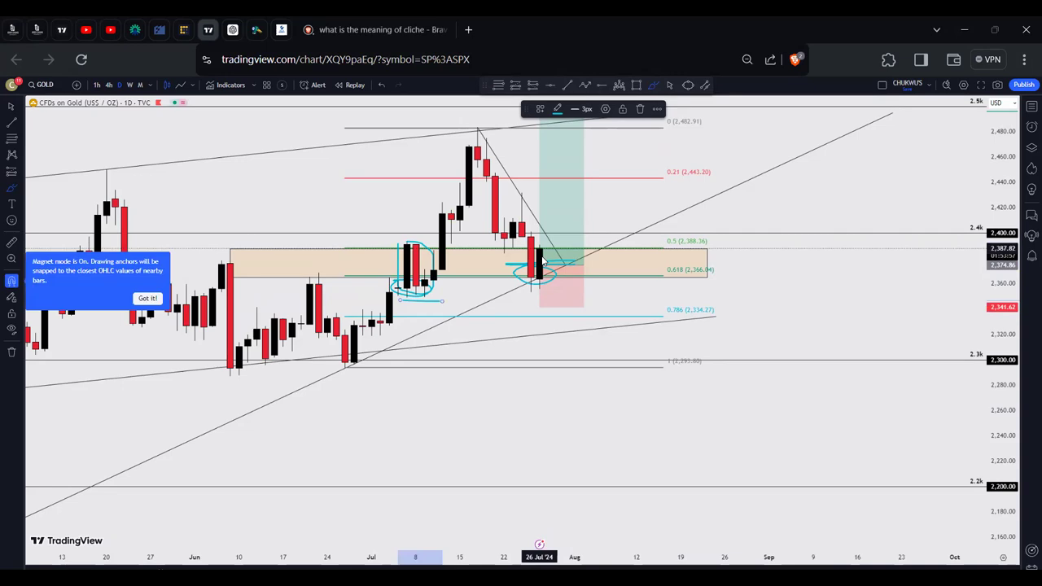
key(Delete)
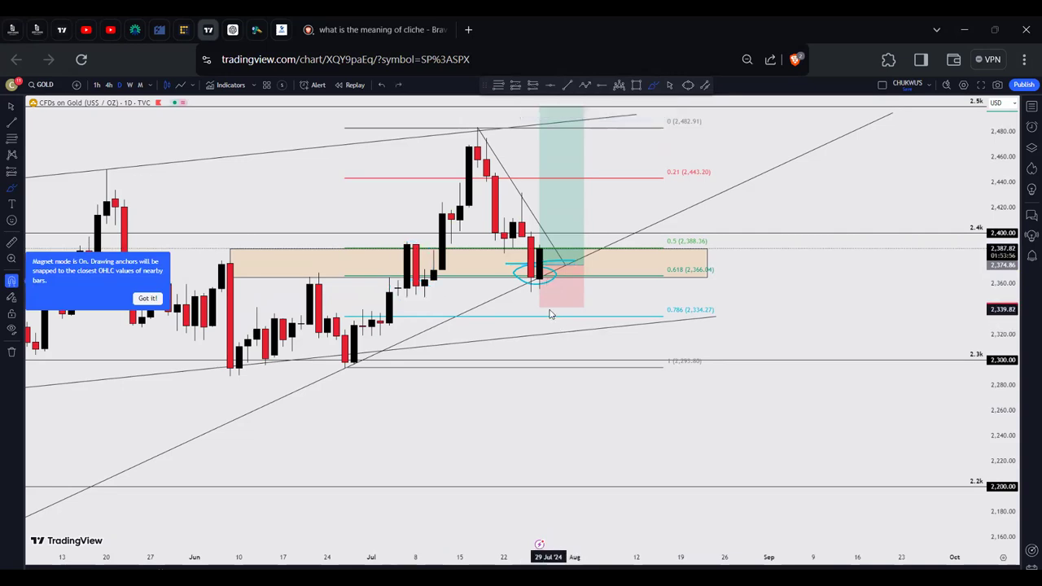
key(ctrl+z)
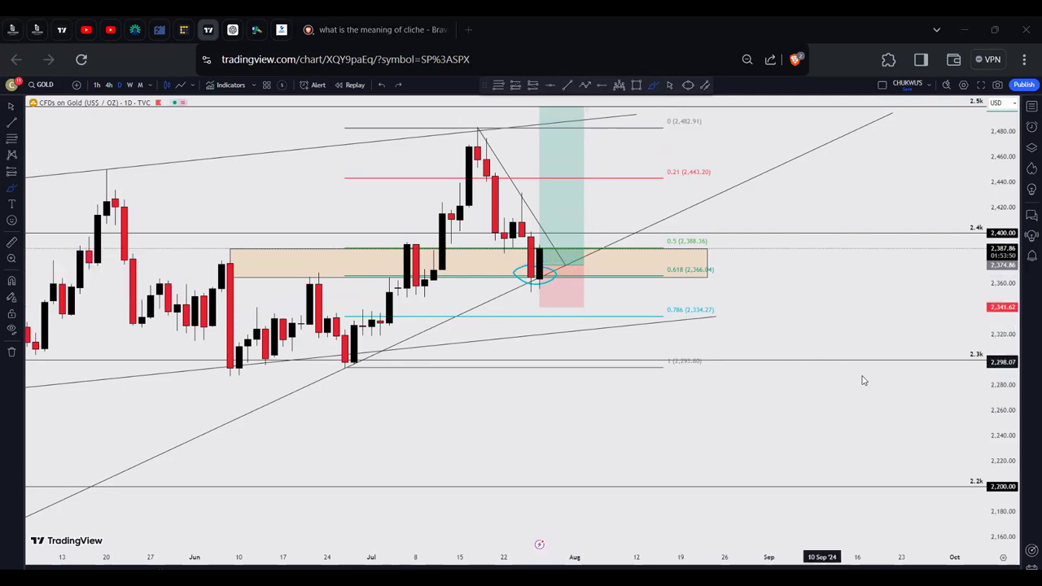
Delete the brush circle around the late-July lows at the 0.618 level
key(ctrl)
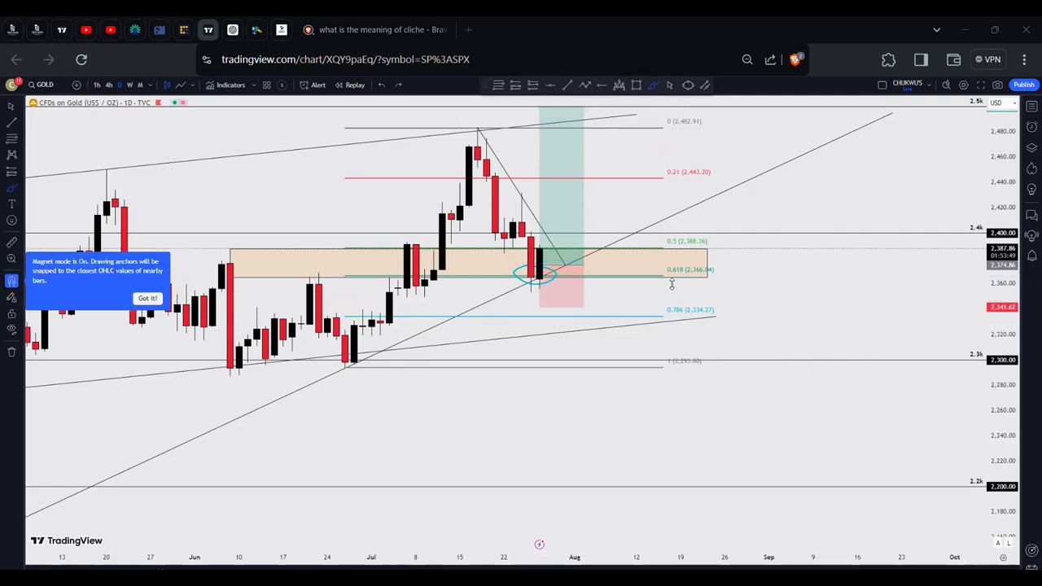
key(ctrl)
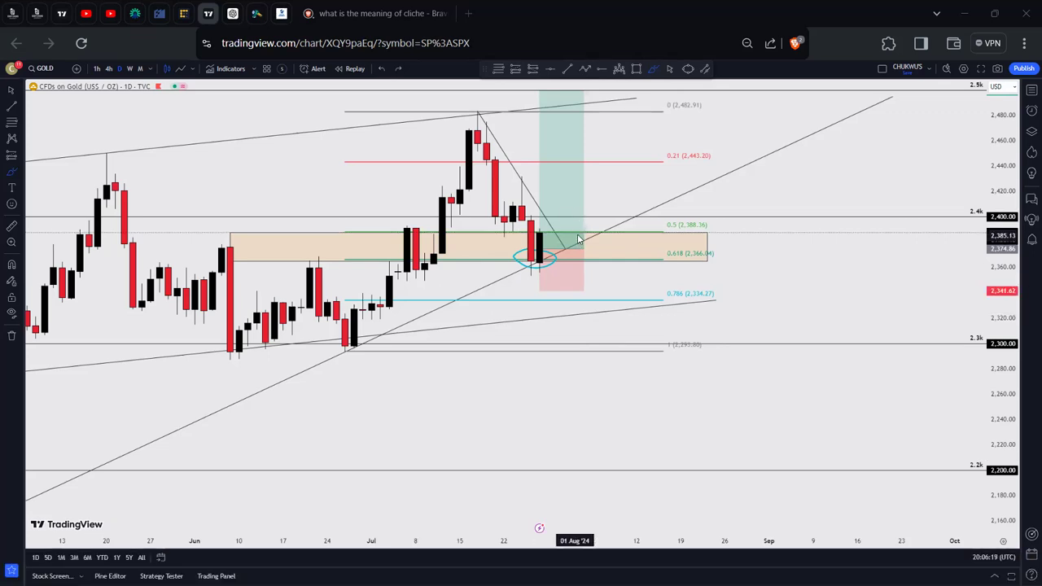
key(ctrl)
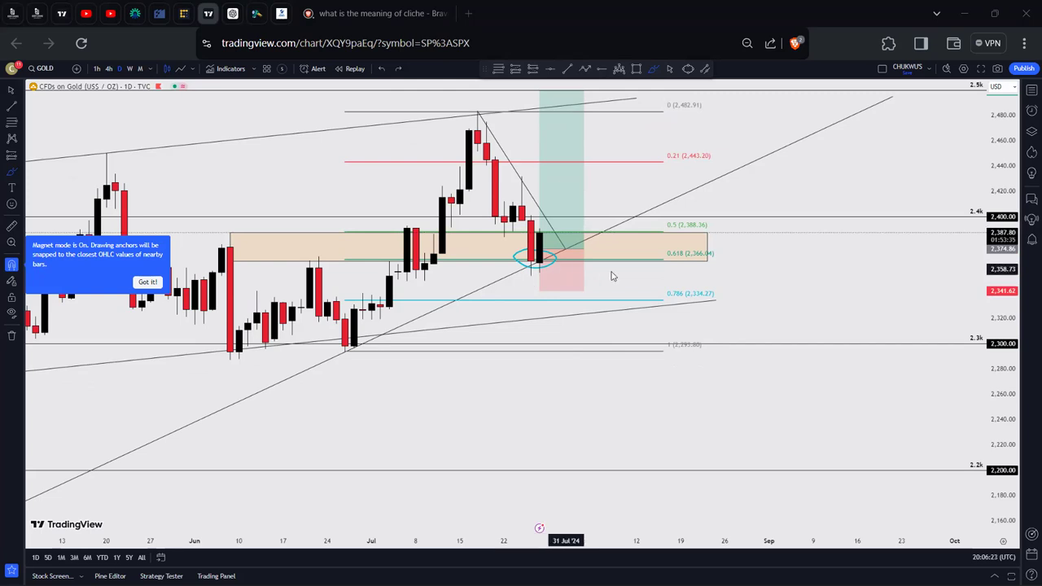
key(ctrl)
click(563, 243)
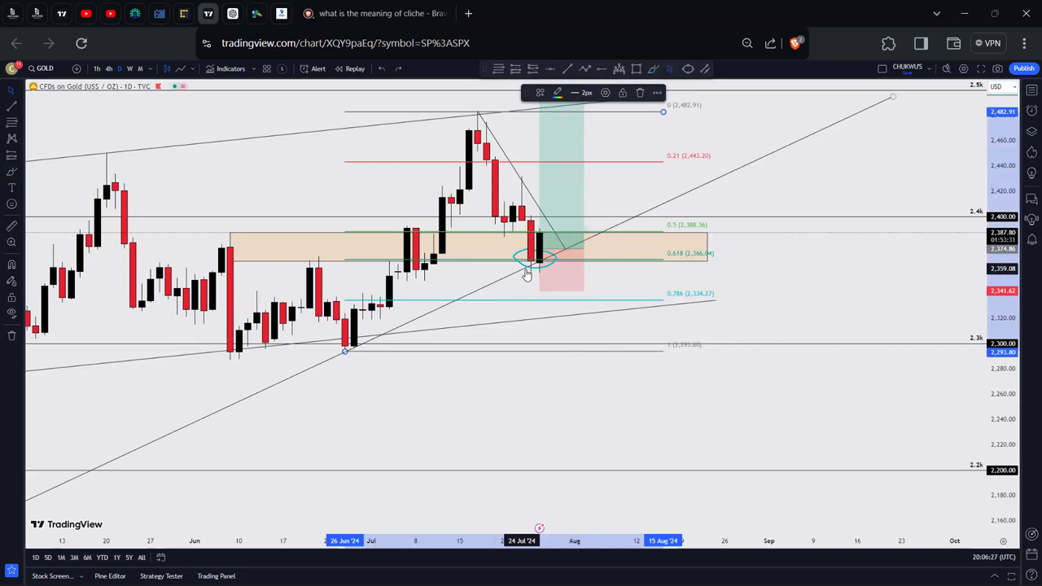
click(533, 267)
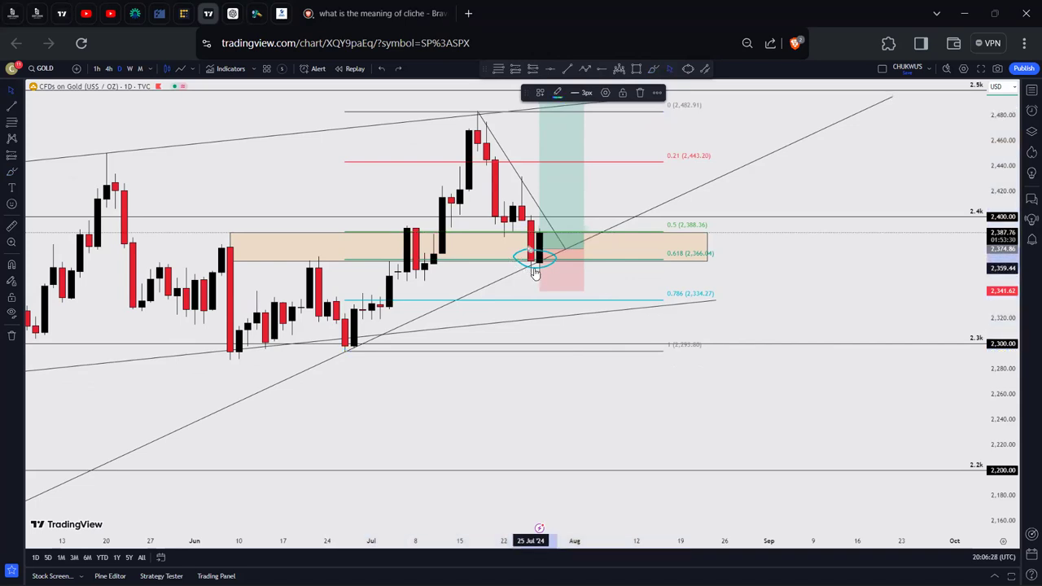
click(642, 93)
Sketch a small rise-and-dip path from the latest candle, peaking at about 2,400 and returning to the 0.5 level
drag(632, 204, 671, 245)
scroll(670, 223, up, 3)
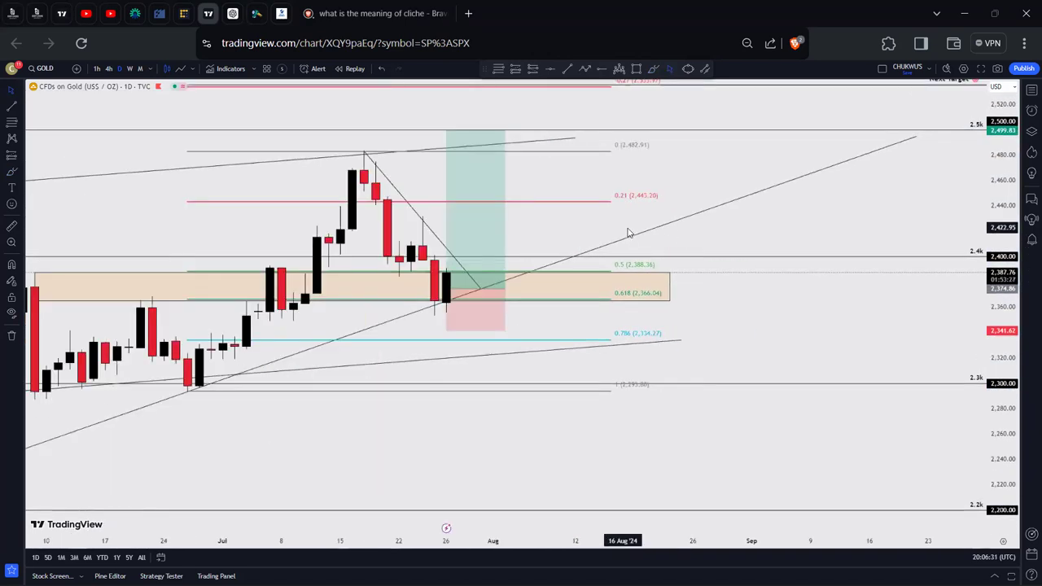
scroll(628, 234, down, 1)
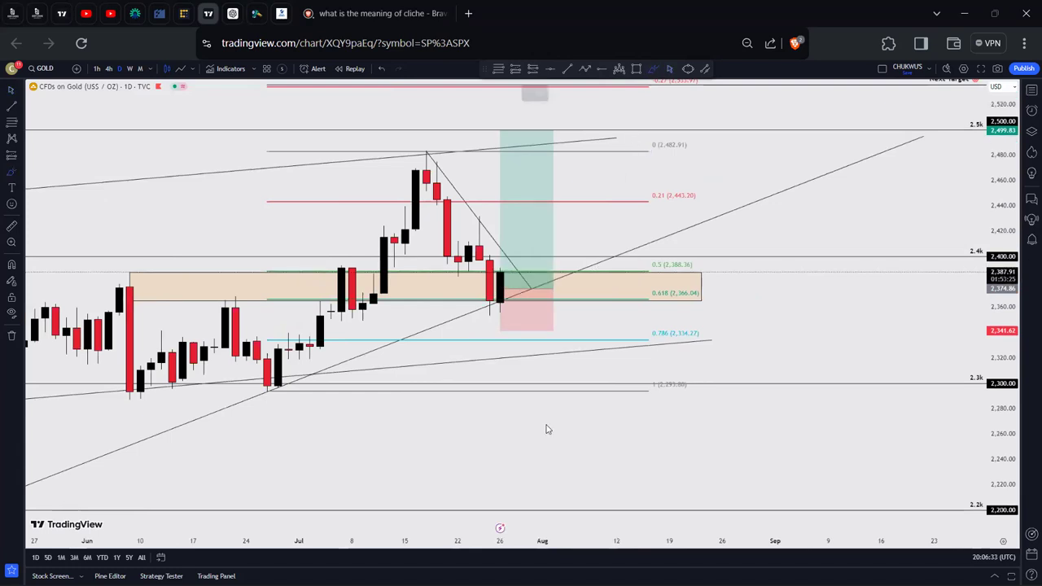
mouse_move(513, 273)
mouse_down()
mouse_move(525, 256)
mouse_move(542, 272)
mouse_up()
click(671, 70)
Circle the -0.27 (2,533.97) Fibonacci level and sketch a rising path toward it from the end of the small dip
drag(732, 163, 772, 251)
scroll(772, 251, down, 1)
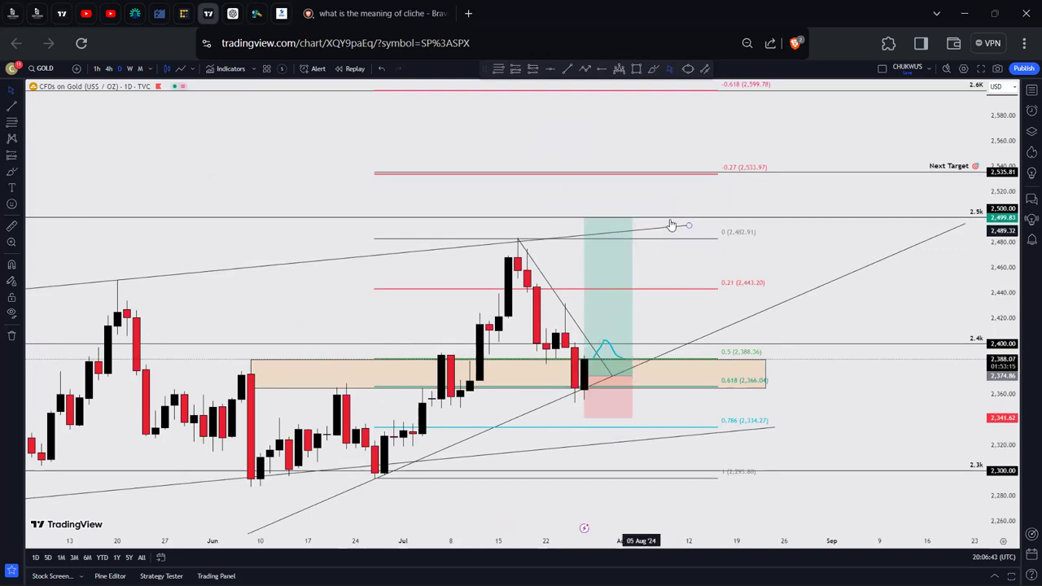
click(652, 69)
mouse_move(715, 157)
mouse_down()
mouse_move(711, 188)
mouse_move(772, 162)
mouse_move(713, 160)
mouse_up()
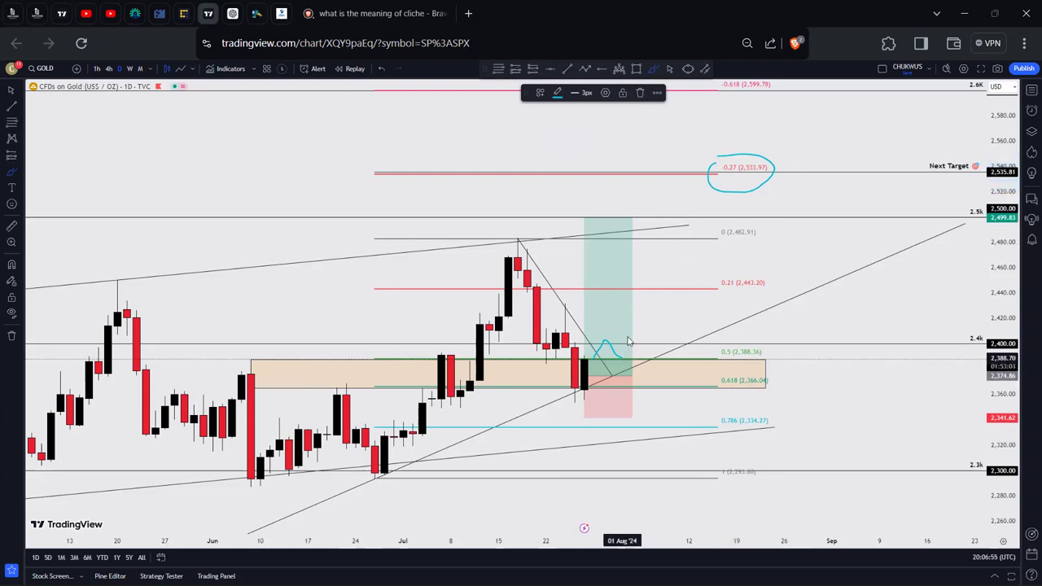
drag(628, 341, 679, 189)
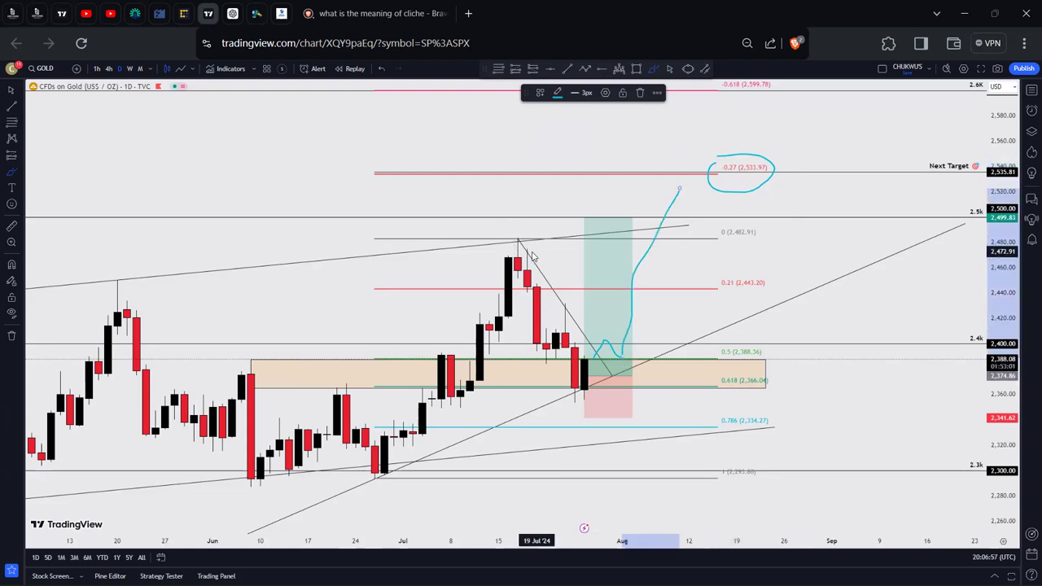
Circle the mid-July high and the 0.21 level, and sketch a path up to the 0 level, back to 0.21 and past -0.27
scroll(532, 256, up, 1)
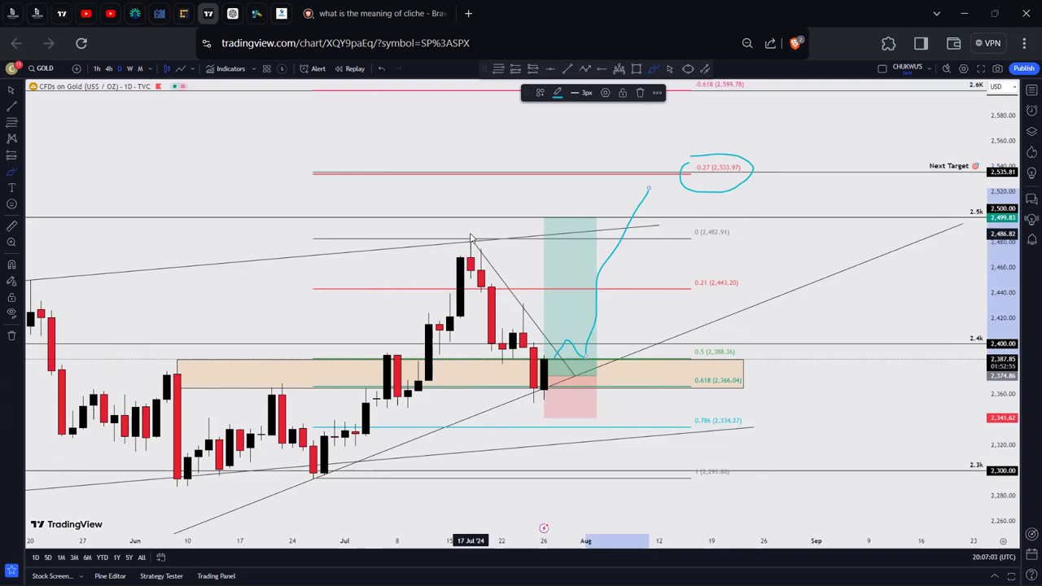
mouse_move(460, 236)
mouse_down()
mouse_move(491, 258)
mouse_move(470, 228)
mouse_move(461, 232)
mouse_up()
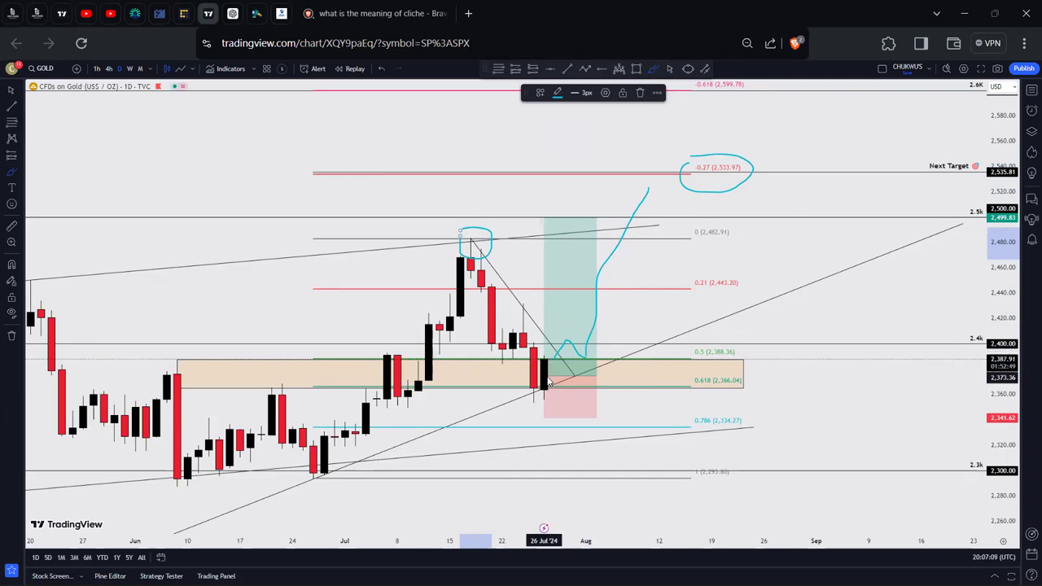
mouse_move(550, 366)
mouse_down()
mouse_move(560, 231)
mouse_move(572, 257)
mouse_up()
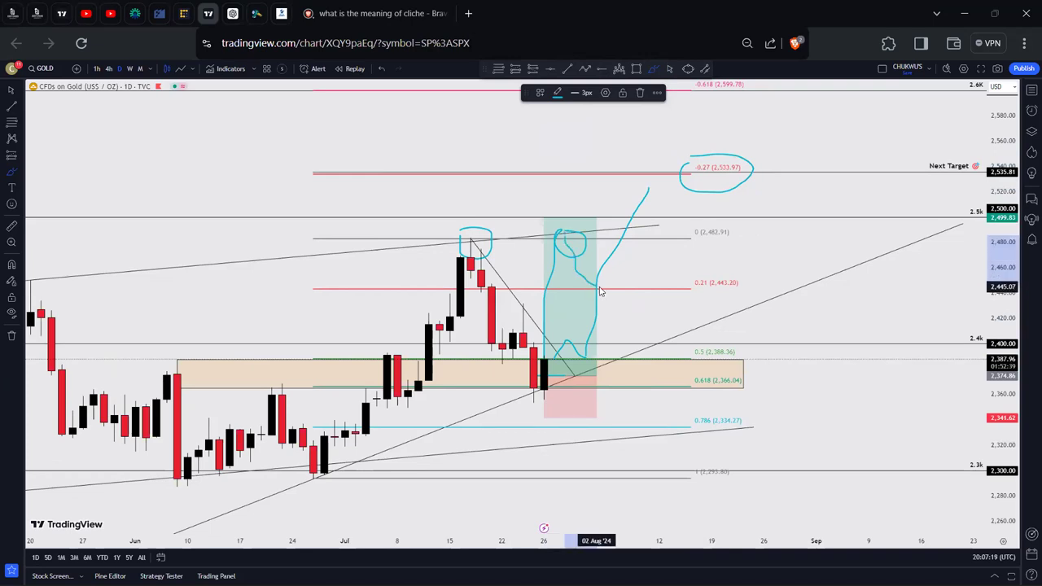
mouse_move(688, 267)
mouse_down()
mouse_move(690, 297)
mouse_move(721, 259)
mouse_move(690, 266)
mouse_up()
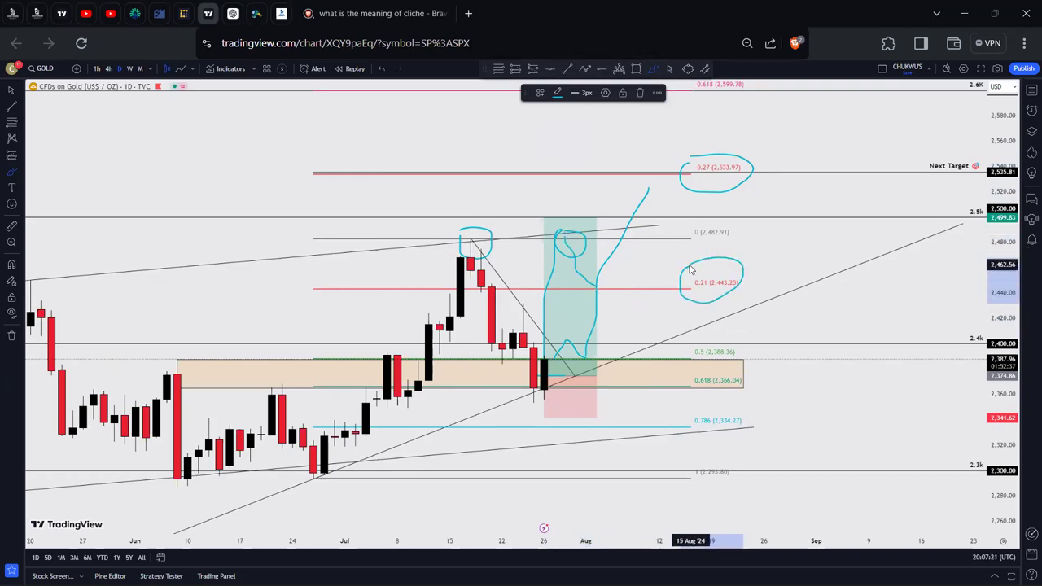
drag(598, 287, 651, 166)
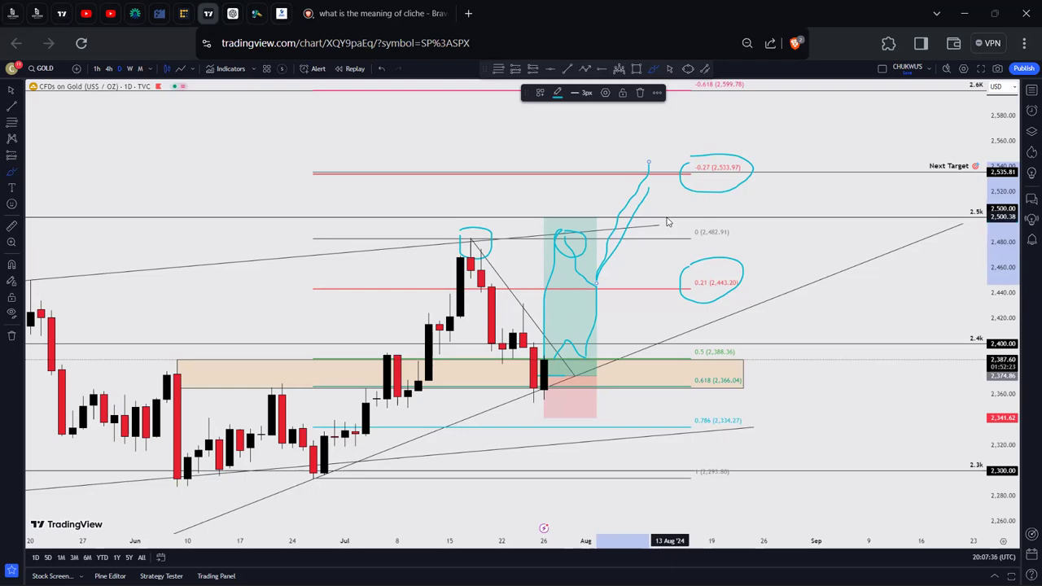
Undo the latest brush marks back to the circled -0.27 level and the small rise-and-dip path
key(ctrl+z)
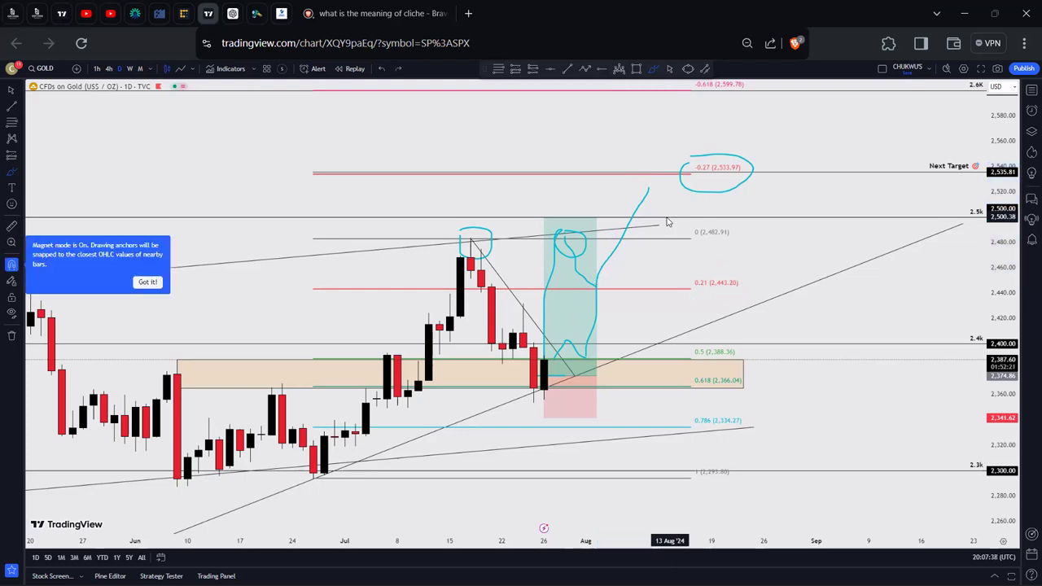
key(ctrl+z)
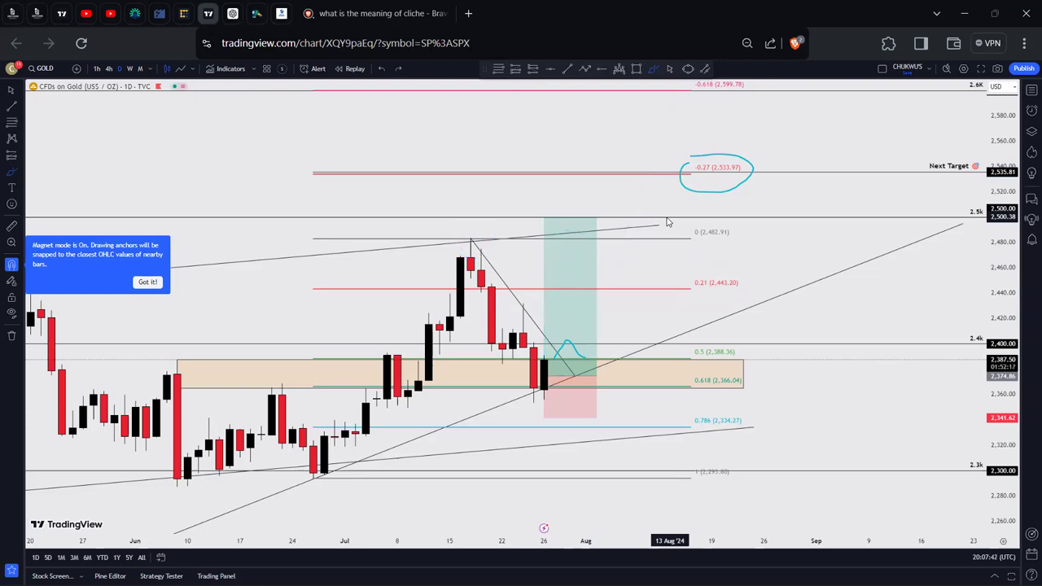
Undo the remaining brush marks and remove the Fibonacci retracement from the daily Gold chart
key(ctrl+z)
key(ctrl+z)
key(ctrl)
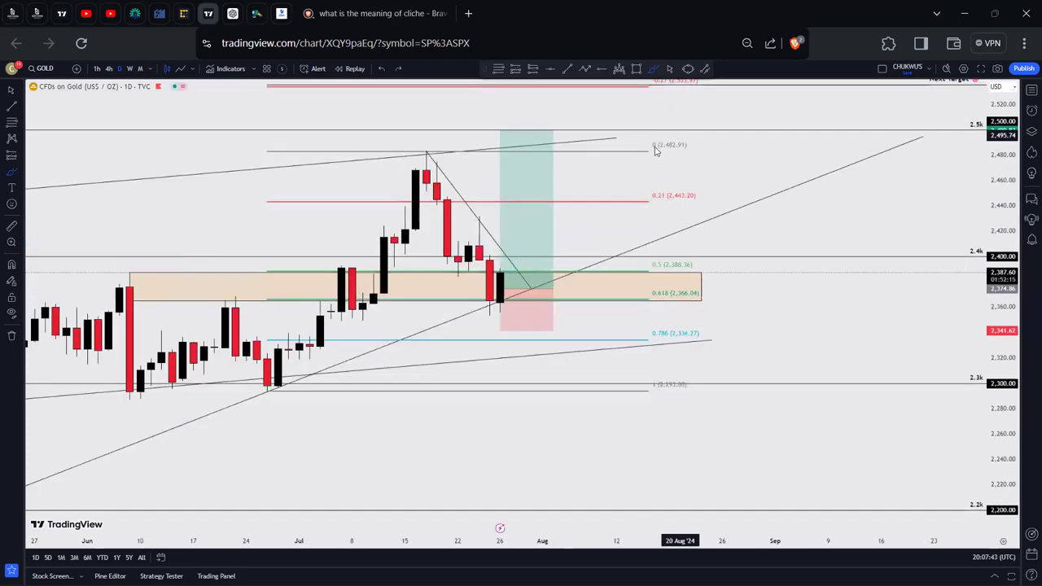
click(644, 202)
click(642, 93)
Place a horizontal line at about 2,801 in the empty area above the 2.6K level
drag(683, 170, 731, 350)
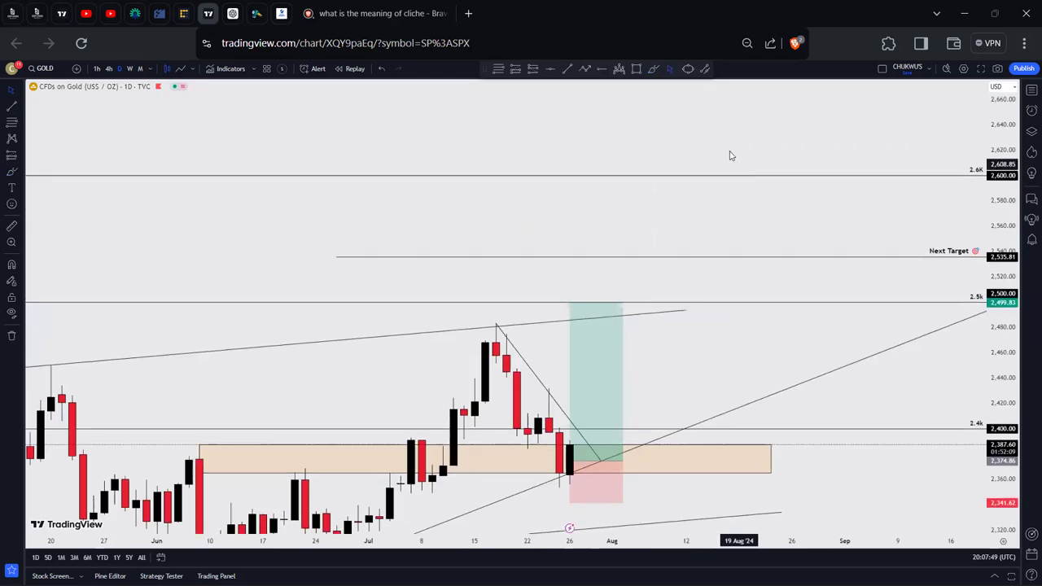
scroll(724, 281, up, 5)
drag(715, 313, 716, 333)
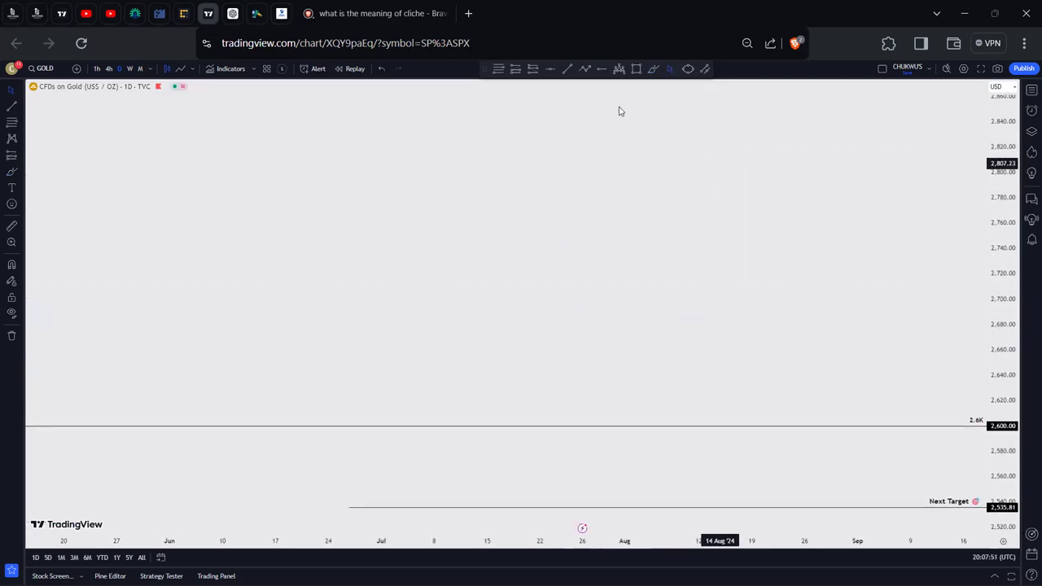
click(550, 70)
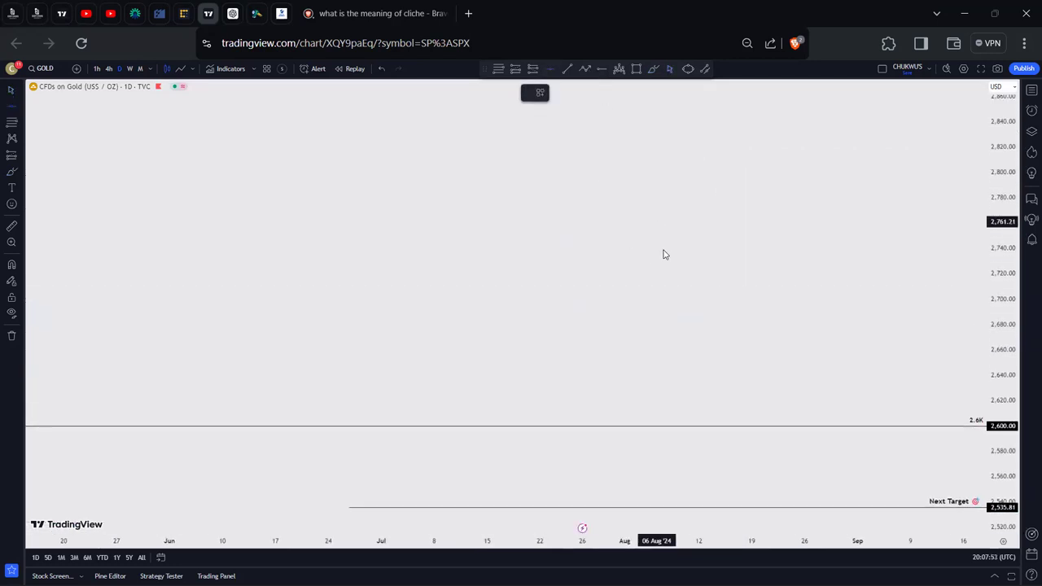
click(651, 175)
Switch Gold to the weekly timeframe and examine the price structure from the 2023 lows up to the current zone
scroll(647, 245, down, 5)
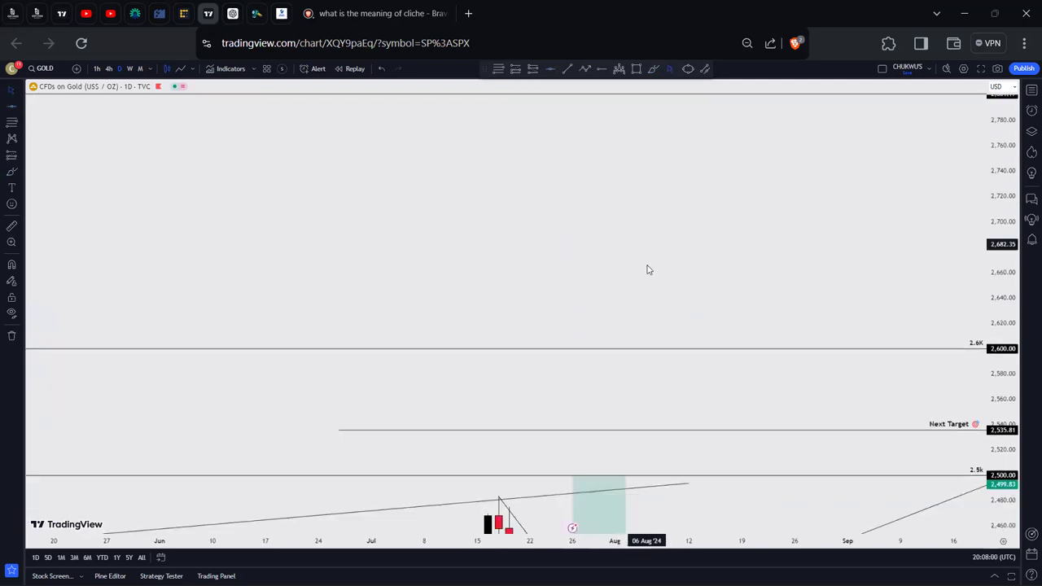
scroll(651, 212, down, 5)
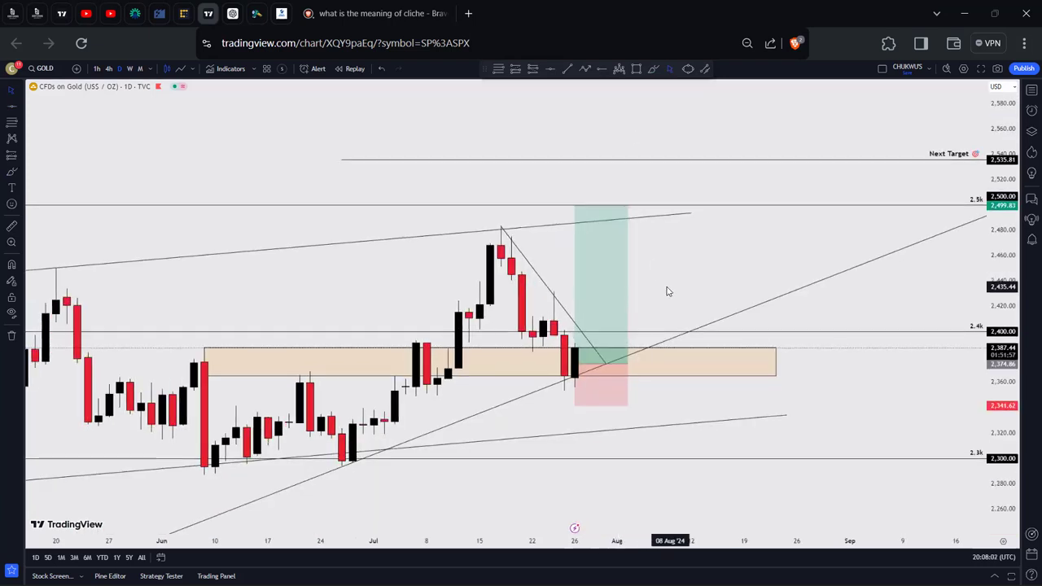
scroll(664, 214, down, 4)
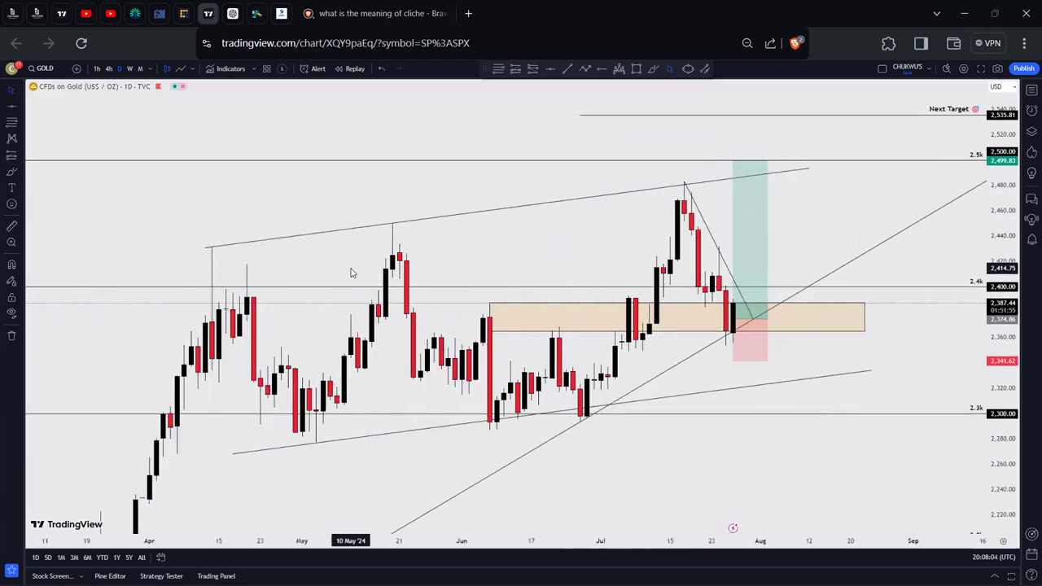
scroll(480, 141, down, 5)
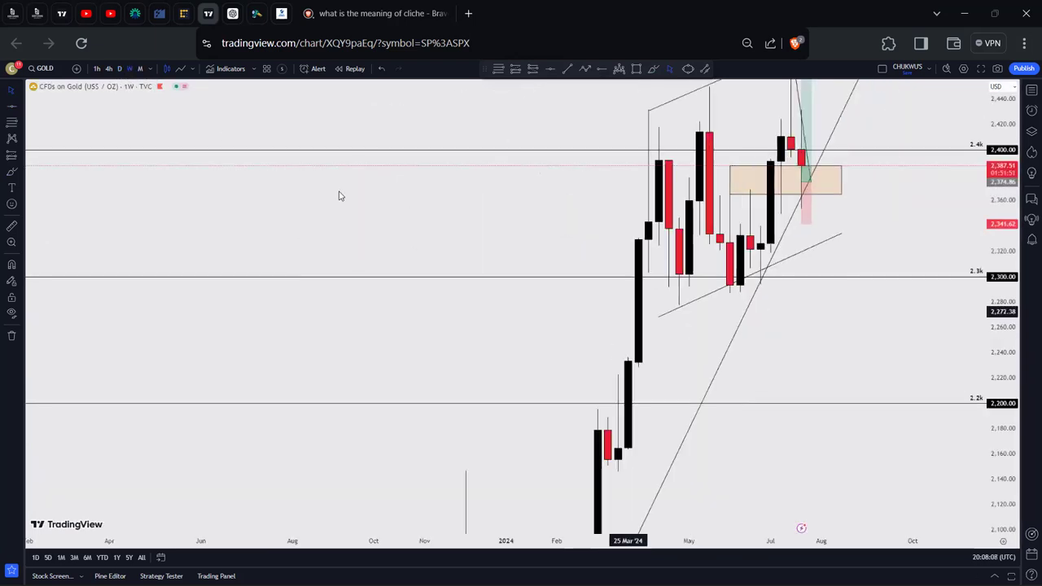
right_click(337, 187)
scroll(698, 377, down, 5)
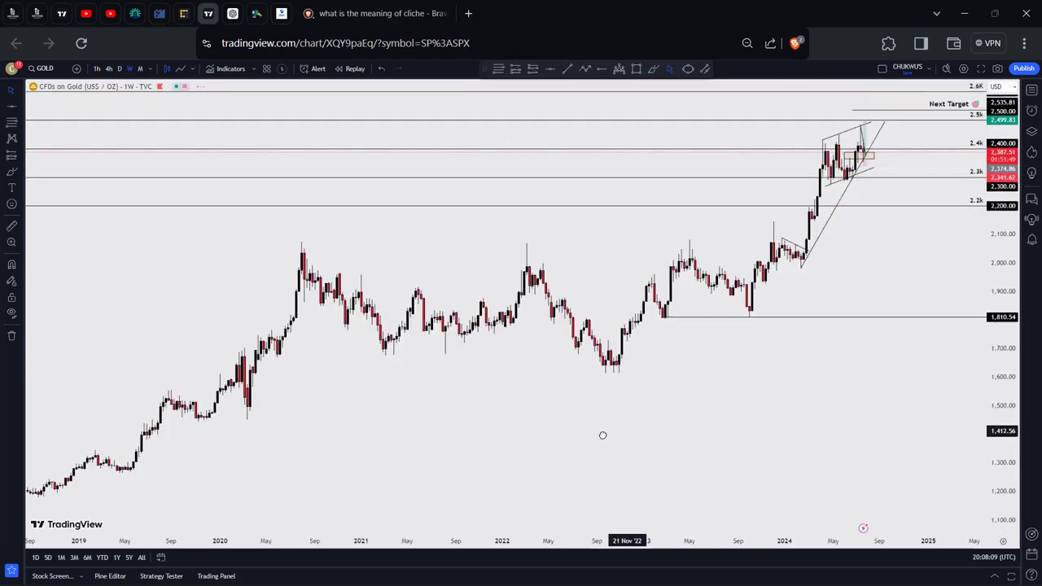
scroll(521, 423, up, 2)
scroll(574, 354, up, 2)
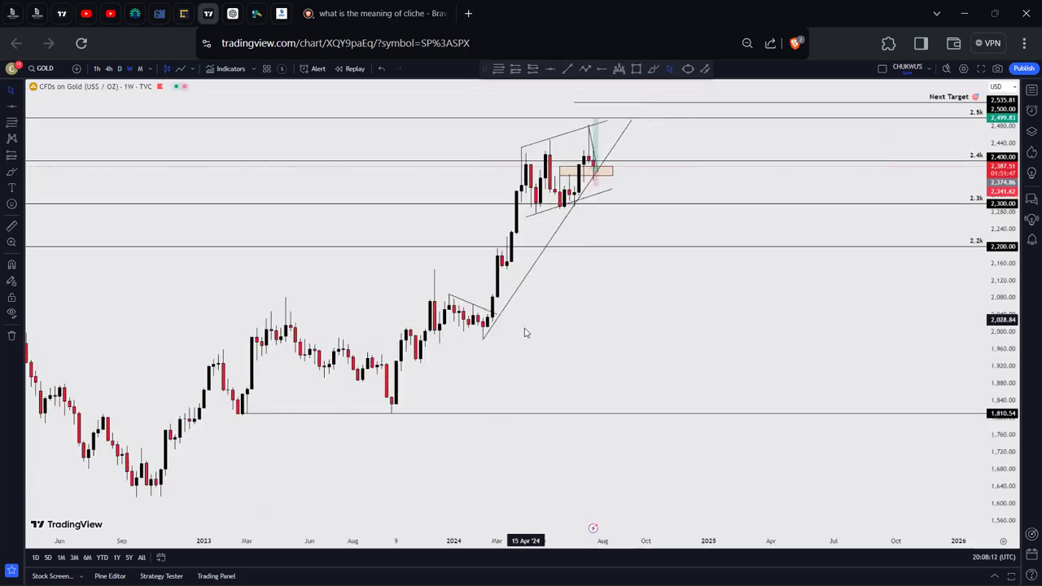
scroll(605, 350, up, 2)
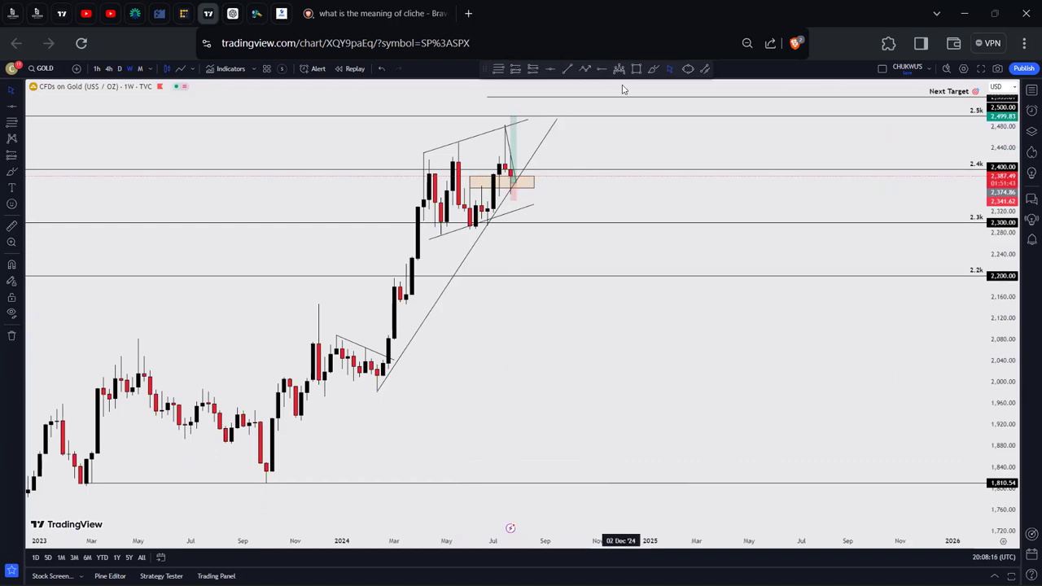
Draw a trend line along the rally from the early-March 2024 breakout to the mid-April high
click(567, 68)
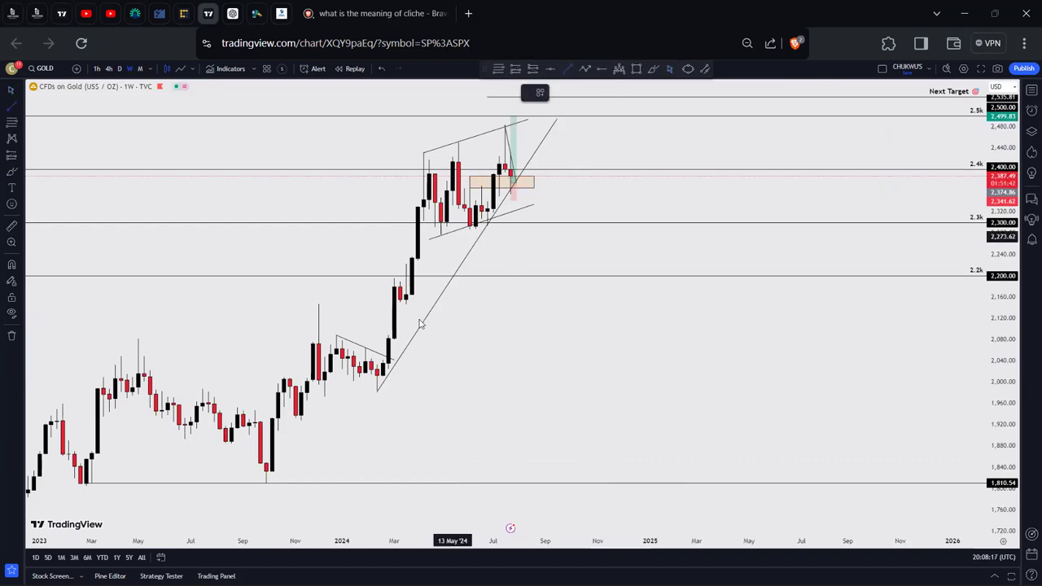
click(390, 360)
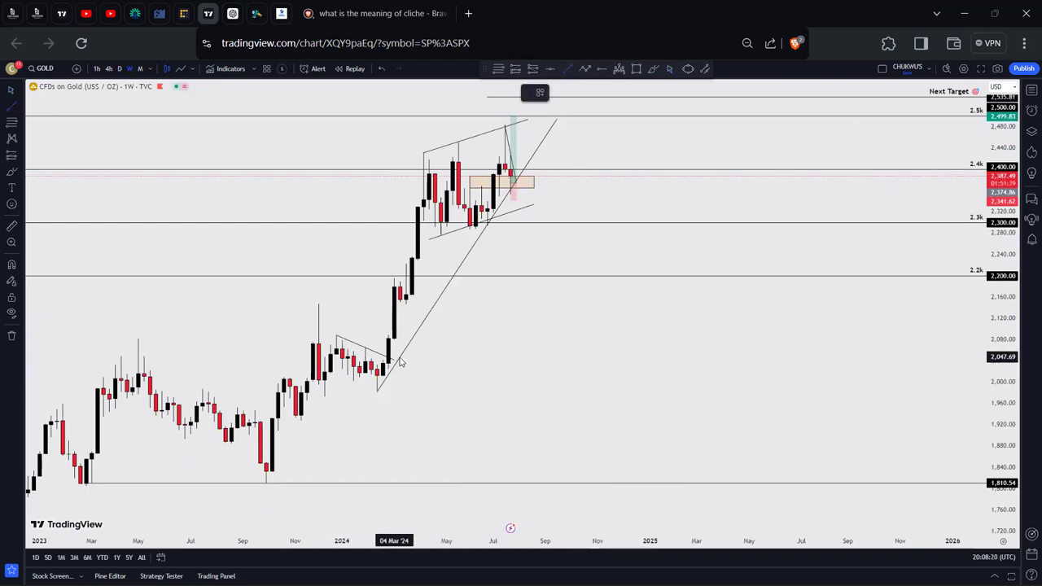
click(424, 152)
Move the rally trend line to the latest candle so it projects from about 2,382 up to about 2,768
drag(582, 267, 655, 272)
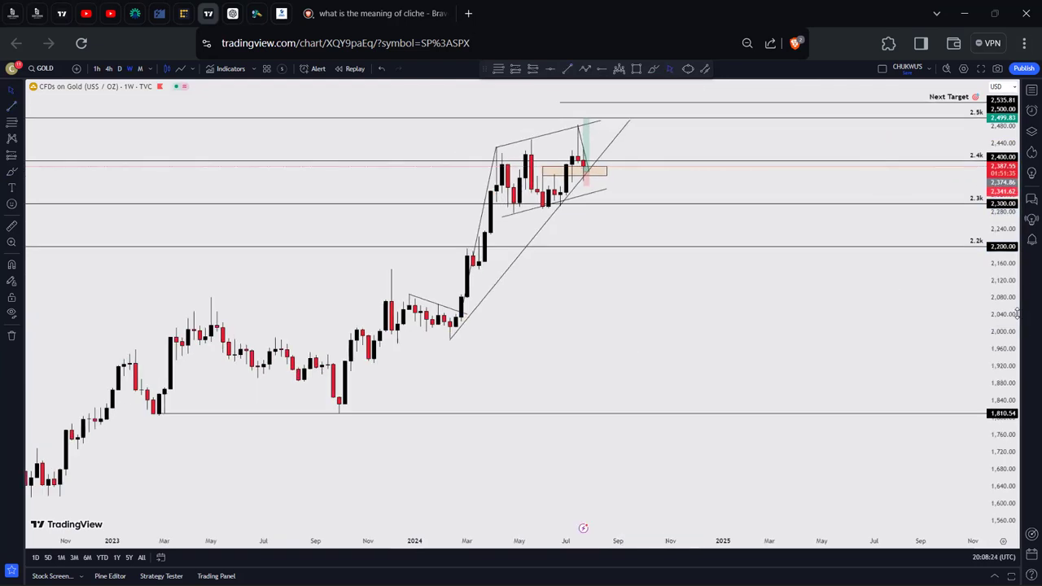
drag(1017, 314, 1009, 254)
drag(753, 214, 674, 470)
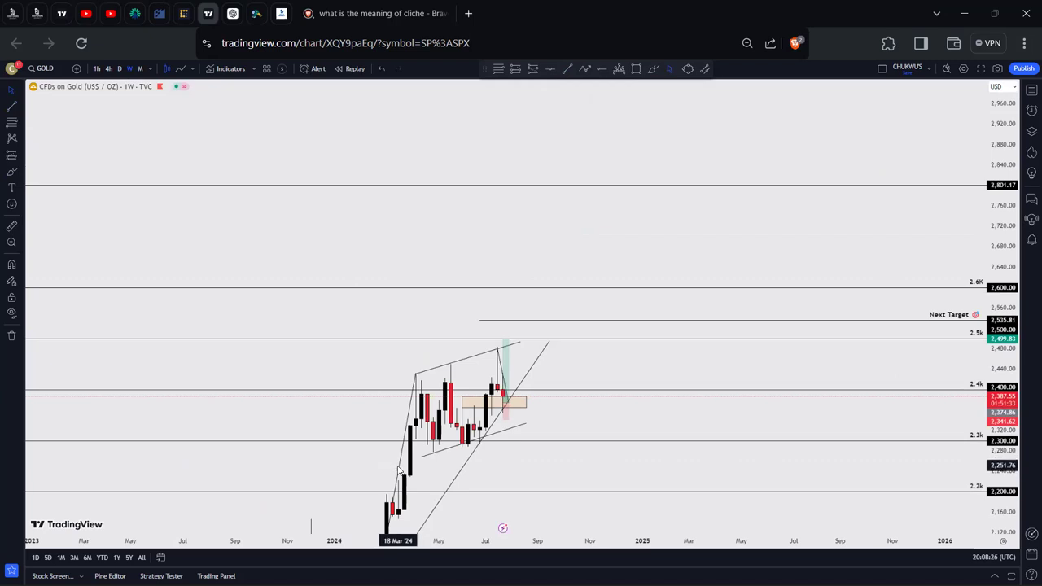
drag(399, 473, 524, 295)
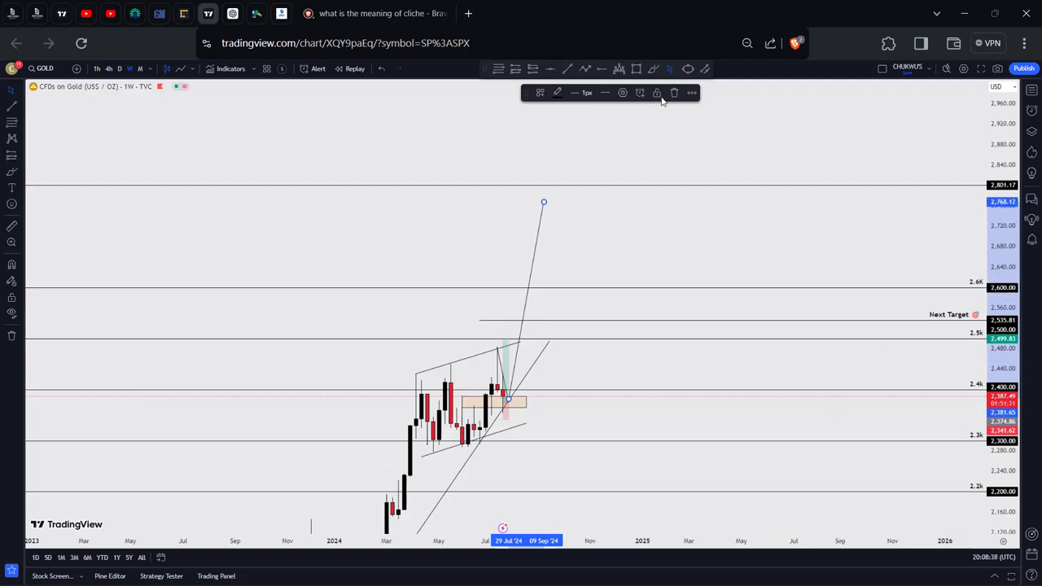
Delete the projected rally line, return Gold to the daily timeframe and reset the chart view
key(Delete)
click(119, 70)
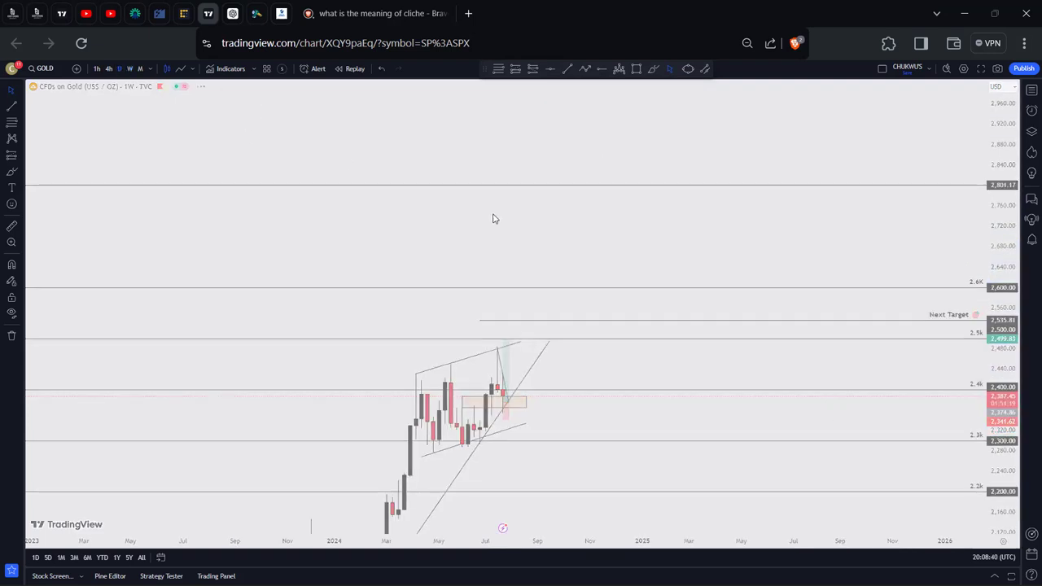
right_click(493, 214)
click(535, 219)
scroll(637, 363, up, 10)
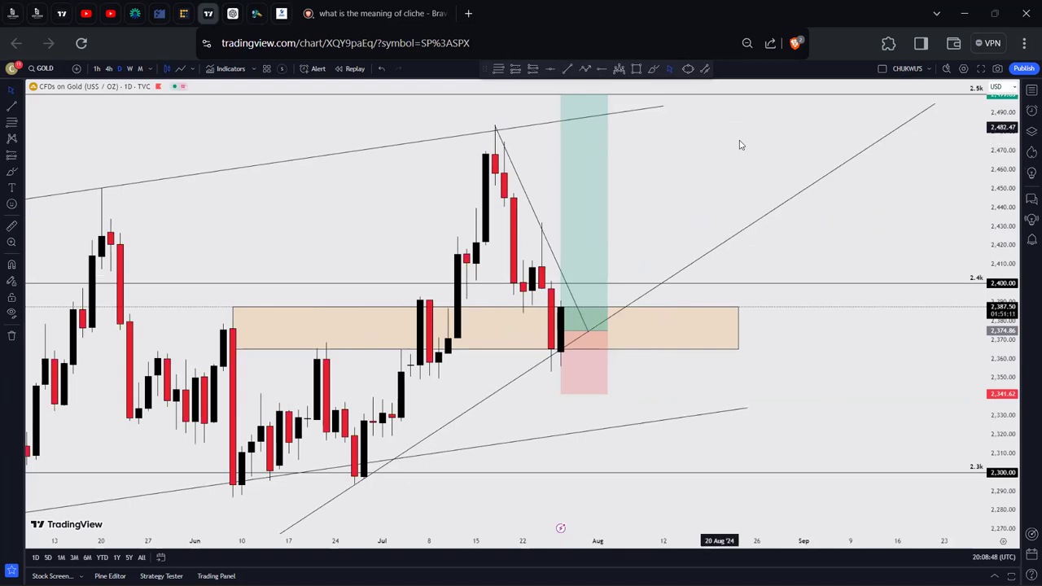
Circle the mid-July swing high on the daily Gold chart with the Brush tool
drag(708, 186, 771, 258)
scroll(772, 259, up, 2)
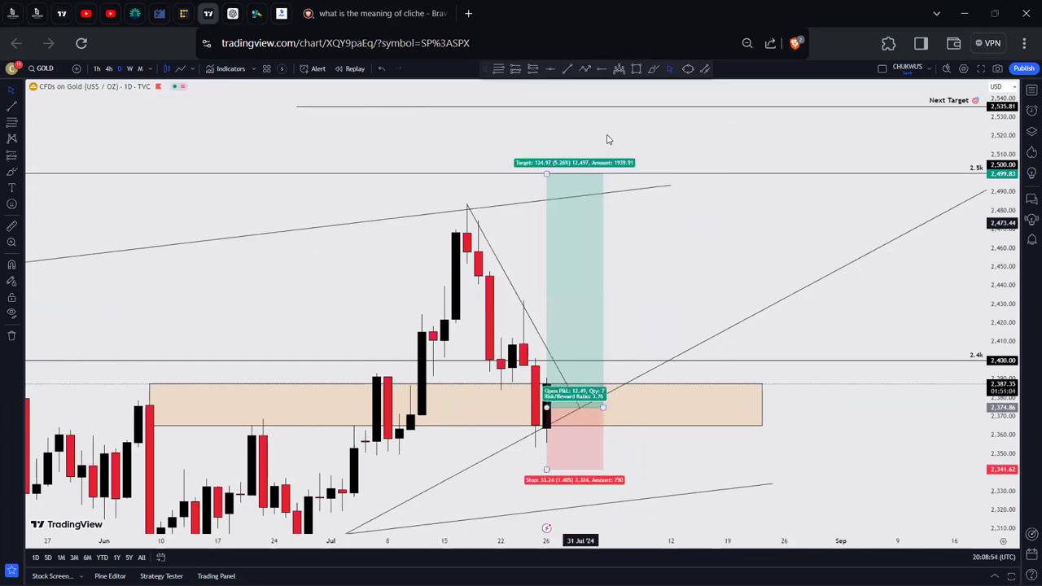
click(654, 69)
mouse_move(464, 200)
mouse_down()
mouse_move(487, 226)
mouse_move(468, 196)
mouse_up()
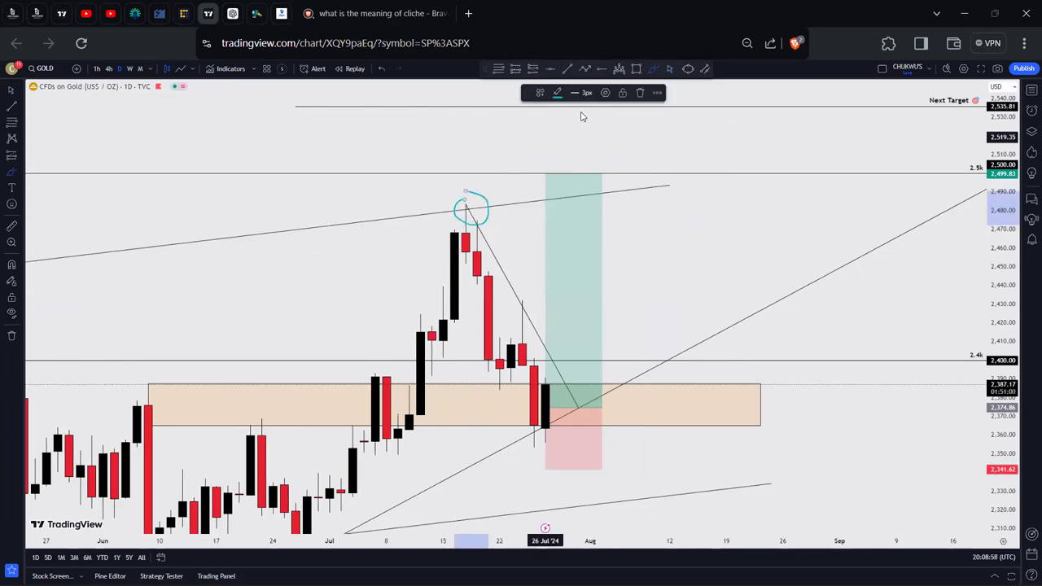
Circle the Next Target line at late August and sketch a pullback to 2,500 and a bounce, circling the turning point
mouse_move(782, 98)
mouse_down()
mouse_move(753, 116)
mouse_move(782, 121)
mouse_move(794, 106)
mouse_move(775, 96)
mouse_up()
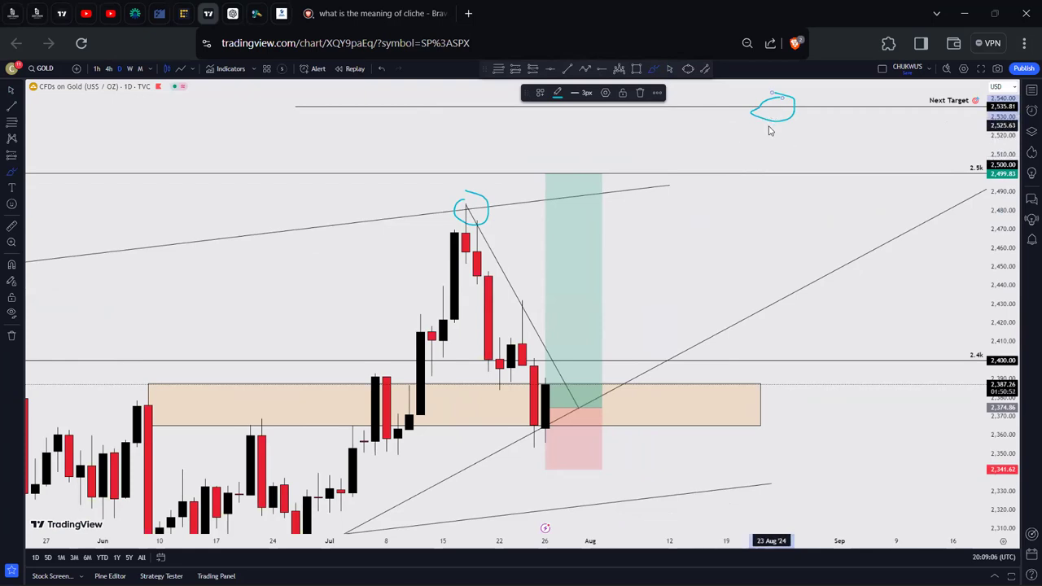
mouse_move(778, 96)
mouse_down()
mouse_move(826, 180)
mouse_move(839, 123)
mouse_up()
mouse_move(838, 166)
mouse_down()
mouse_move(811, 186)
mouse_move(851, 156)
mouse_up()
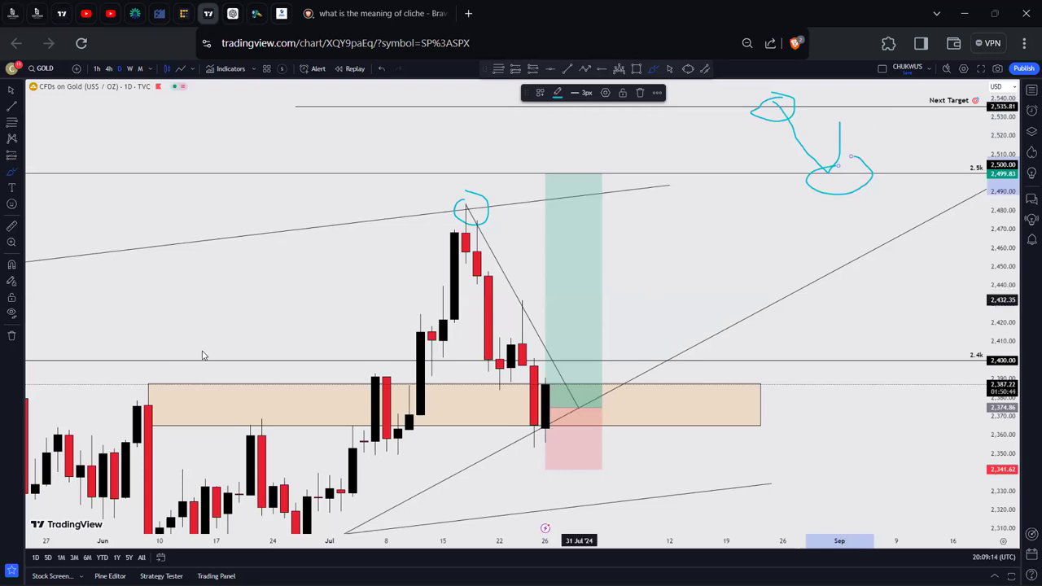
Undo all the brush circles and the sketched pullback path on the Gold chart
key(ctrl+z)
key(ctrl+z)
key(ctrl+z)
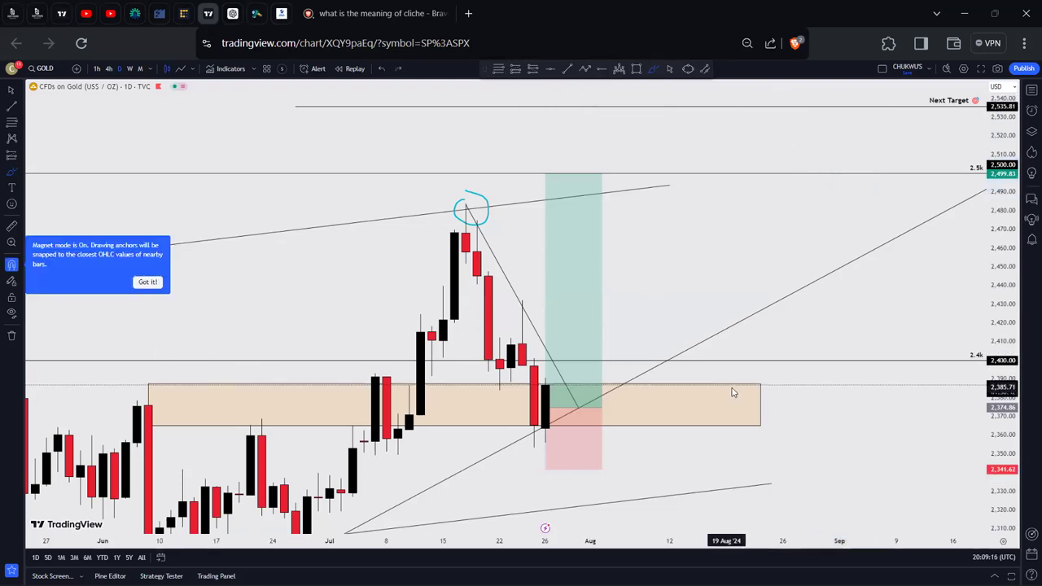
key(ctrl+z)
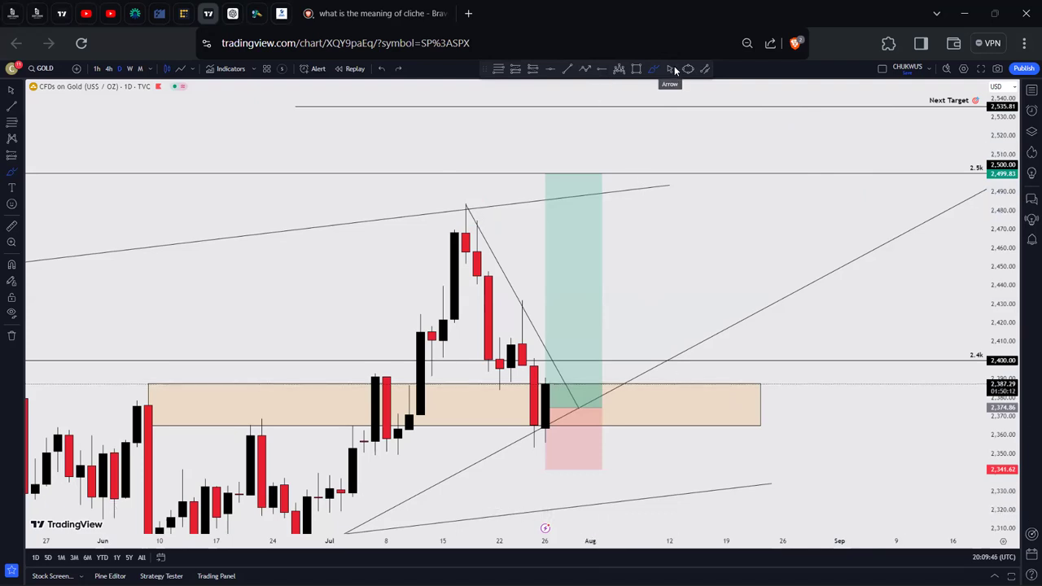
Reset the Gold chart view to review the overall trend and switch to the NAS100 chart
right_click(473, 156)
click(547, 160)
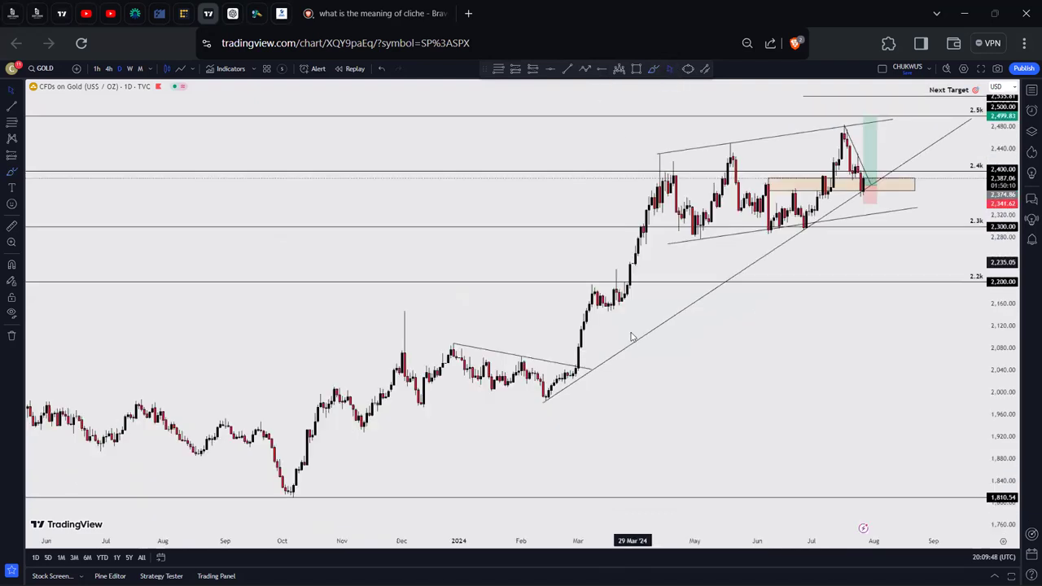
scroll(747, 455, up, 3)
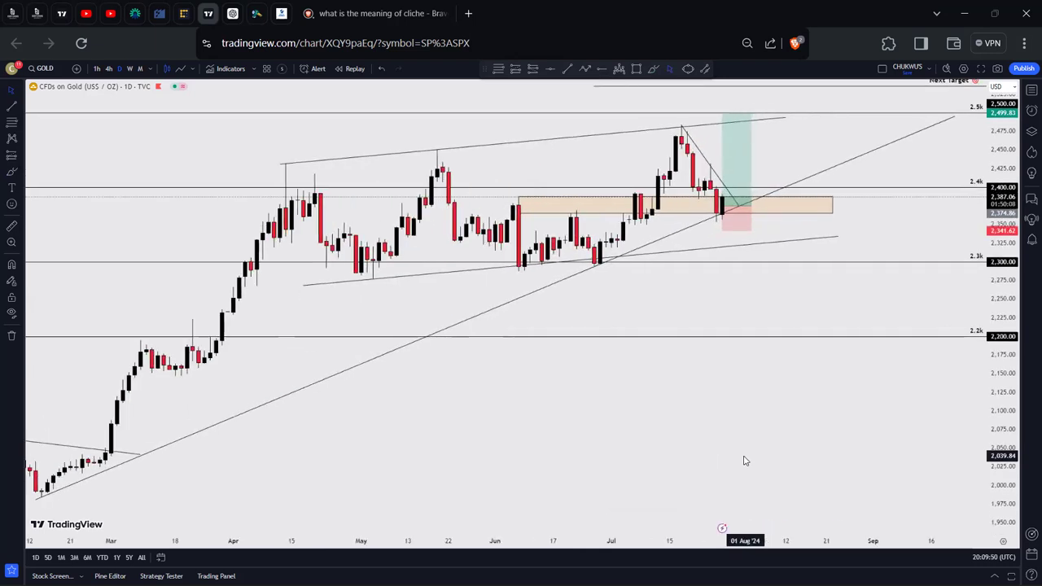
scroll(673, 463, up, 1)
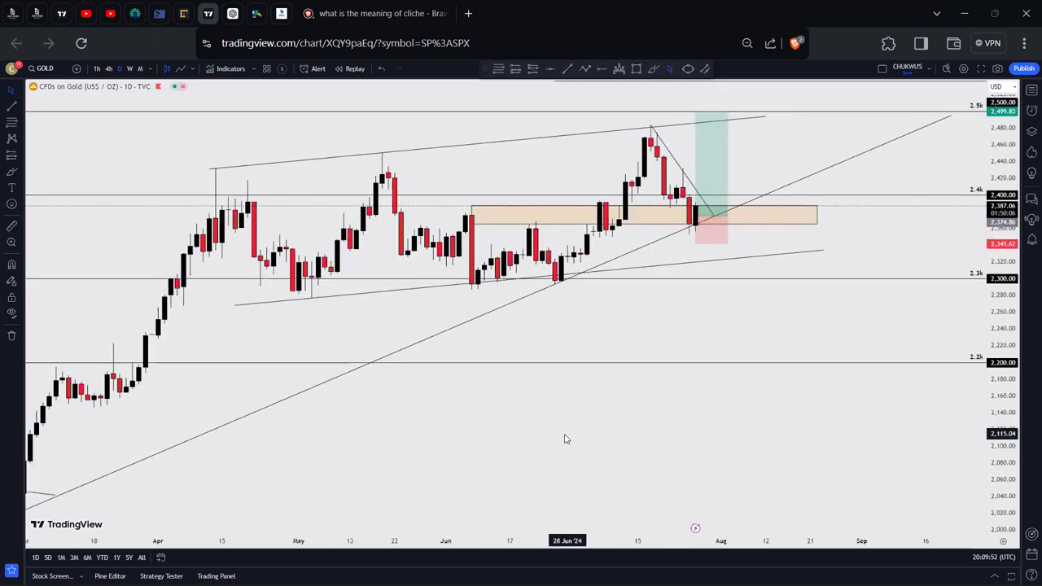
key(Down)
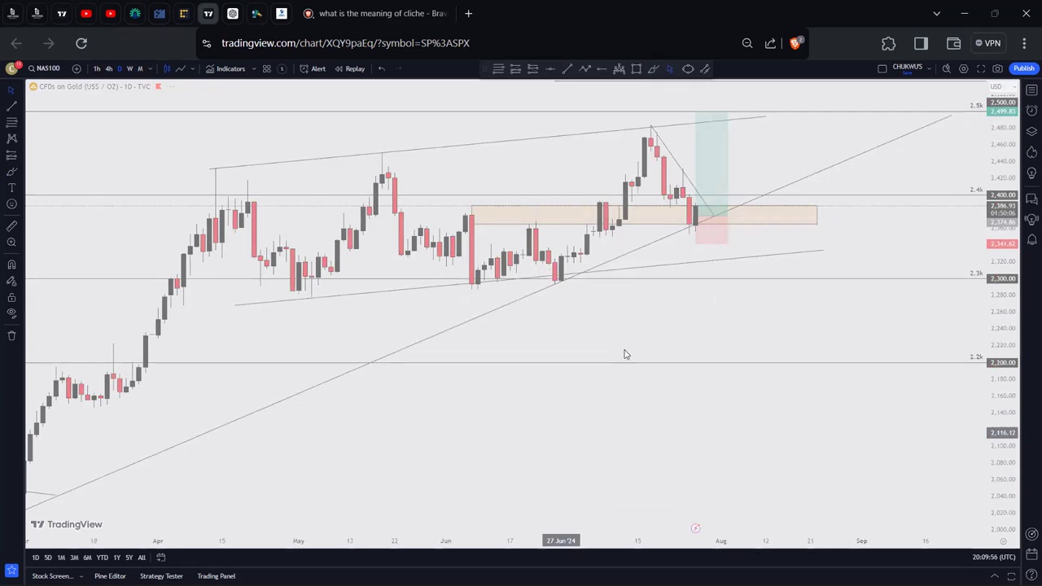
scroll(613, 349, up, 1)
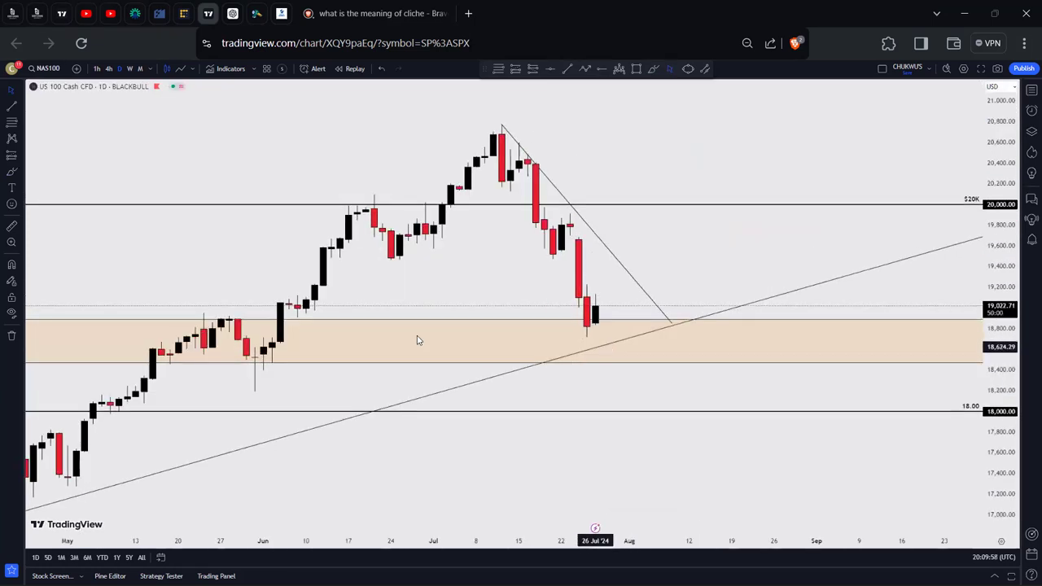
Check NAS100 on the 4-hour timeframe, return to daily, and circle where the rising trendline crosses the orange zone below the latest candle
click(110, 71)
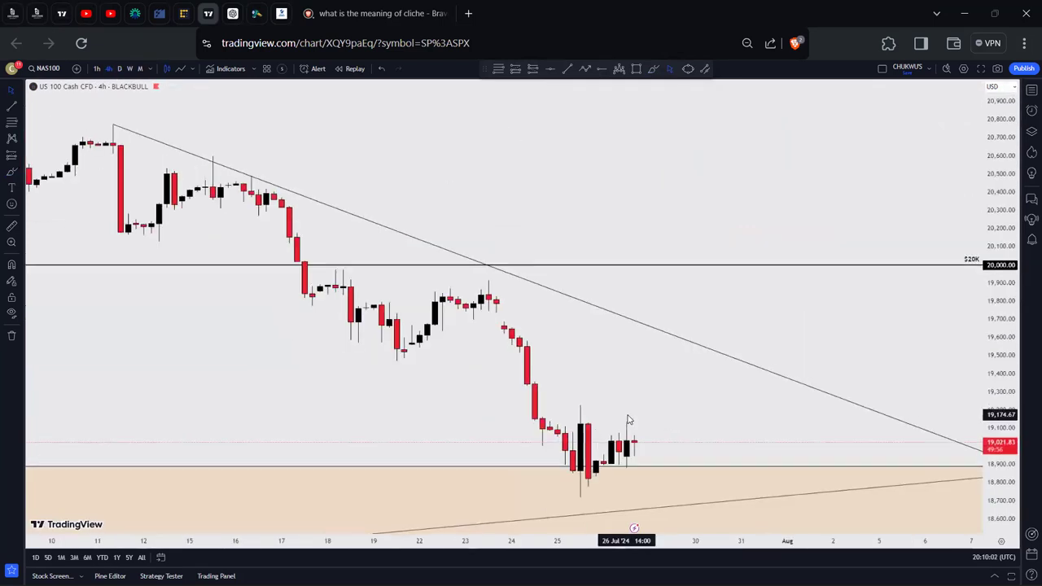
click(120, 70)
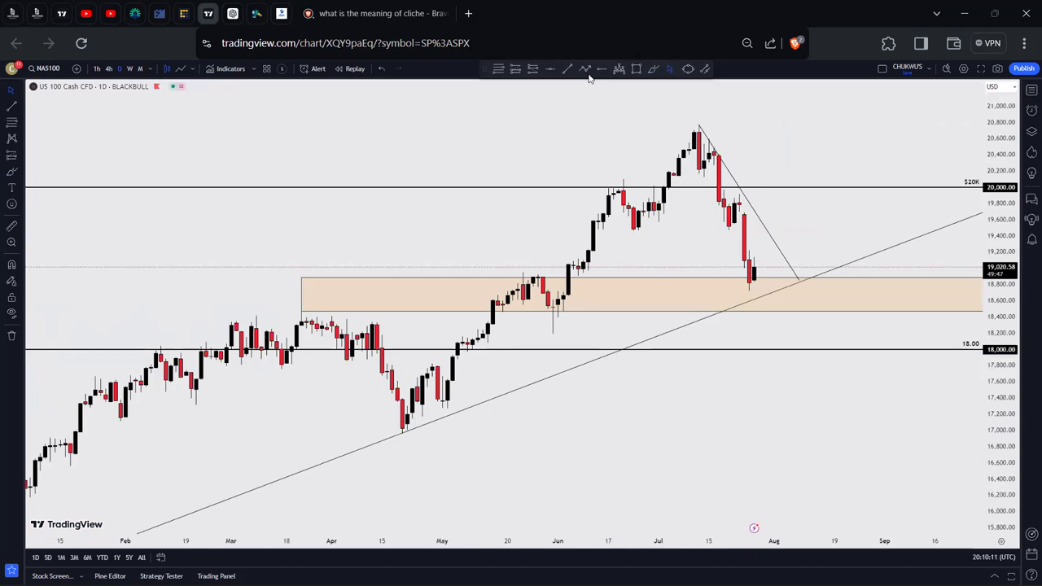
click(652, 69)
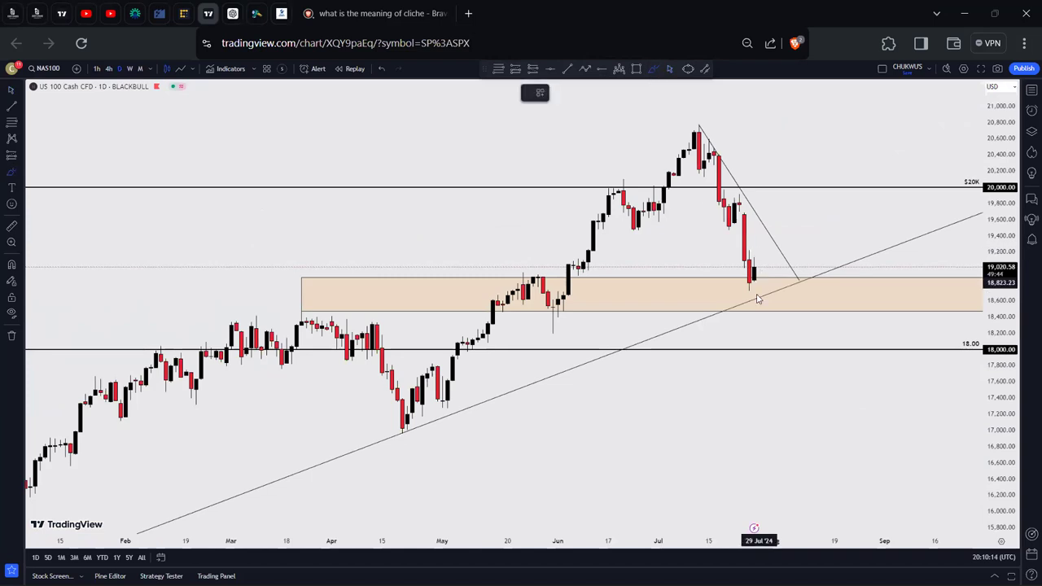
drag(765, 281, 788, 293)
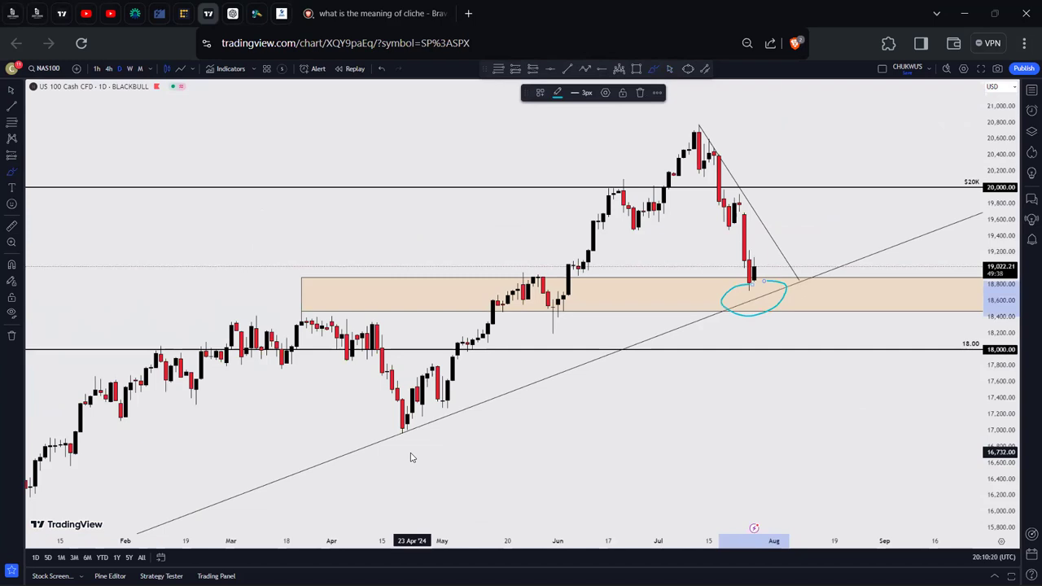
Search for SPX500 and load the FXCM S&P 500 index chart
text(SP)
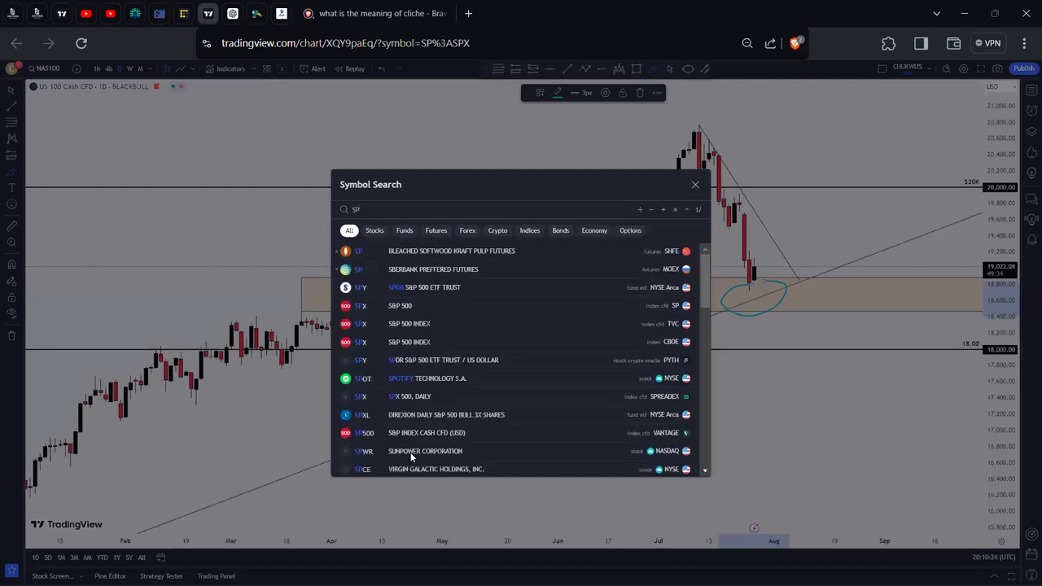
text(X500)
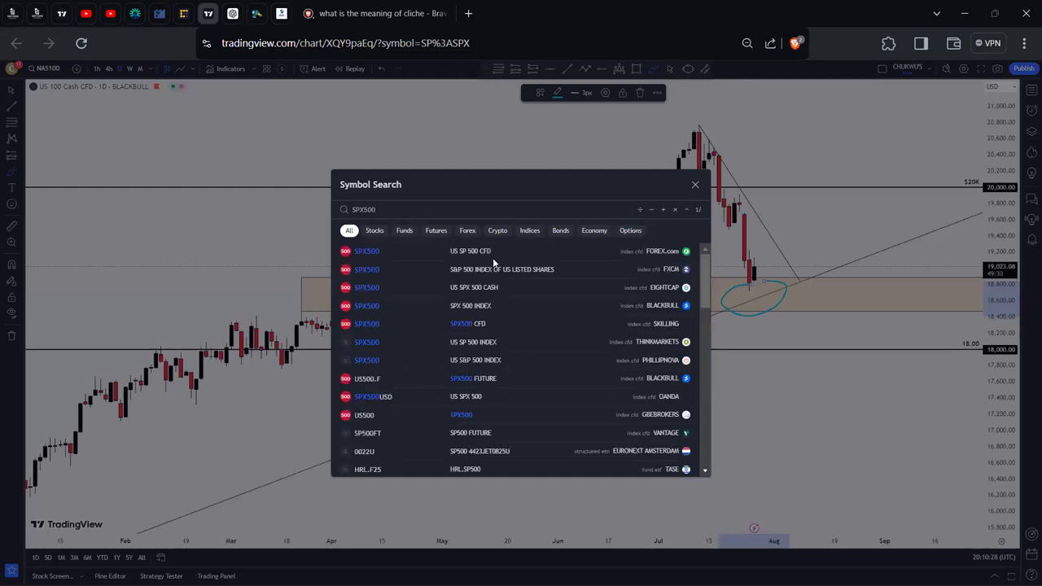
click(483, 268)
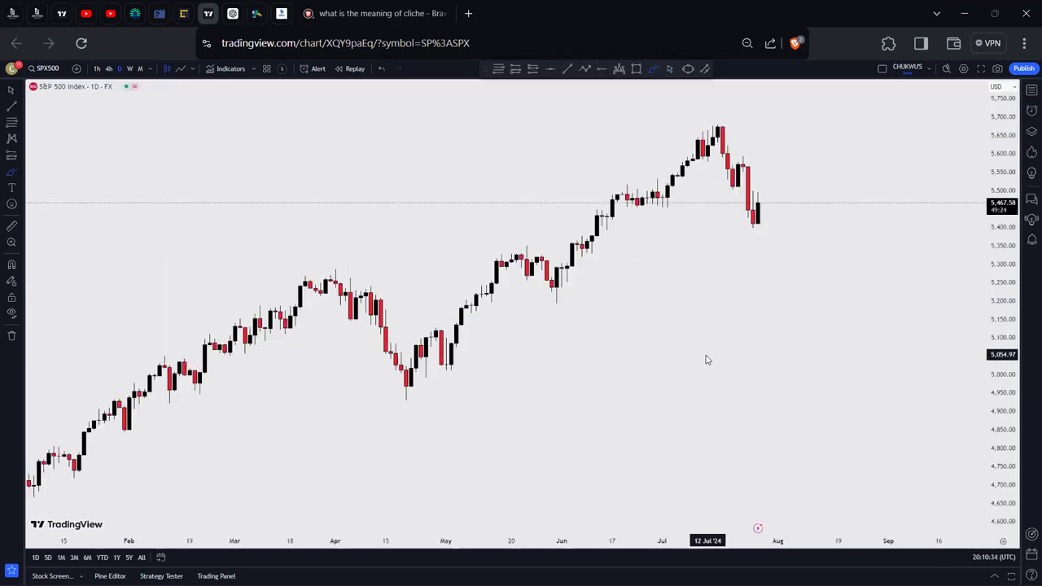
scroll(644, 334, down, 1)
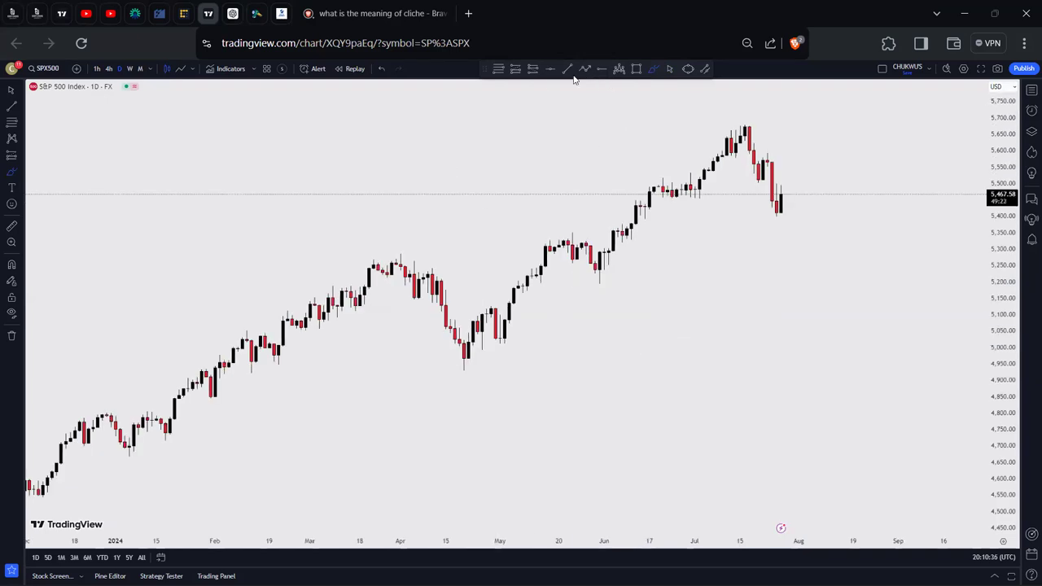
On the weekly timeframe, draw a rising trendline from the October 2023 low under the April 2024 low to about 5,723 in late September 2024
click(129, 70)
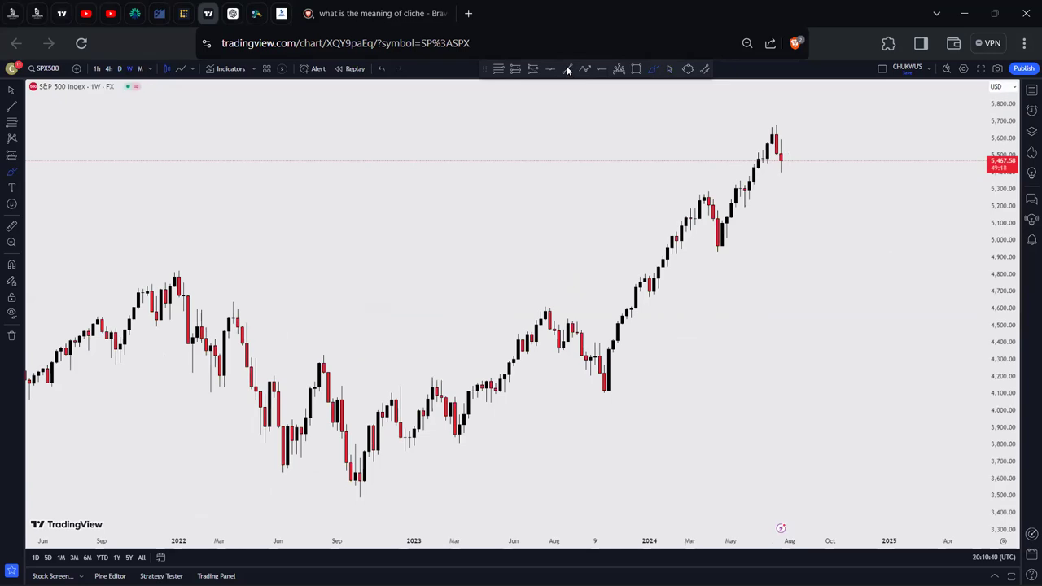
click(600, 394)
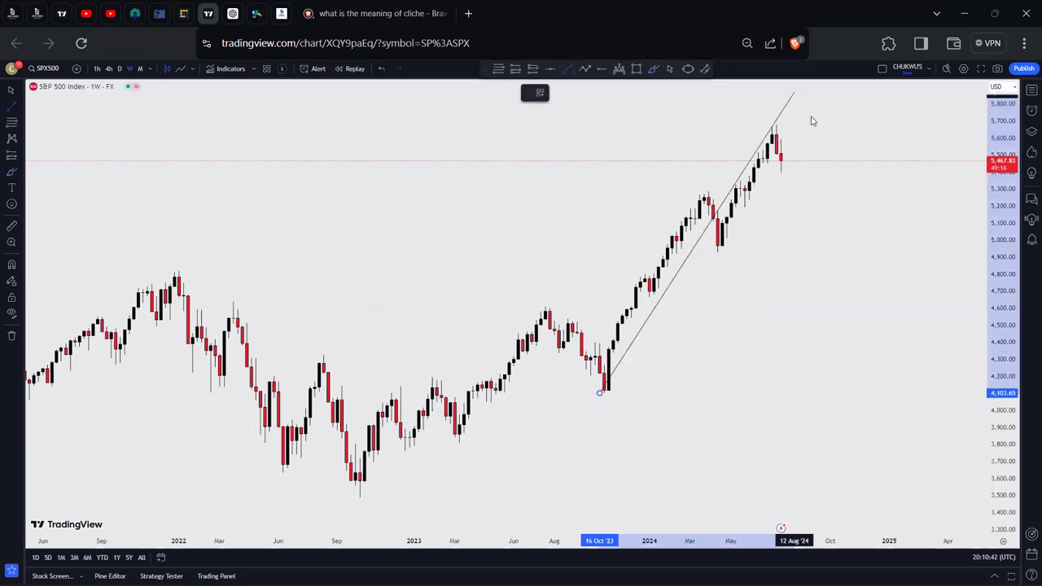
click(824, 122)
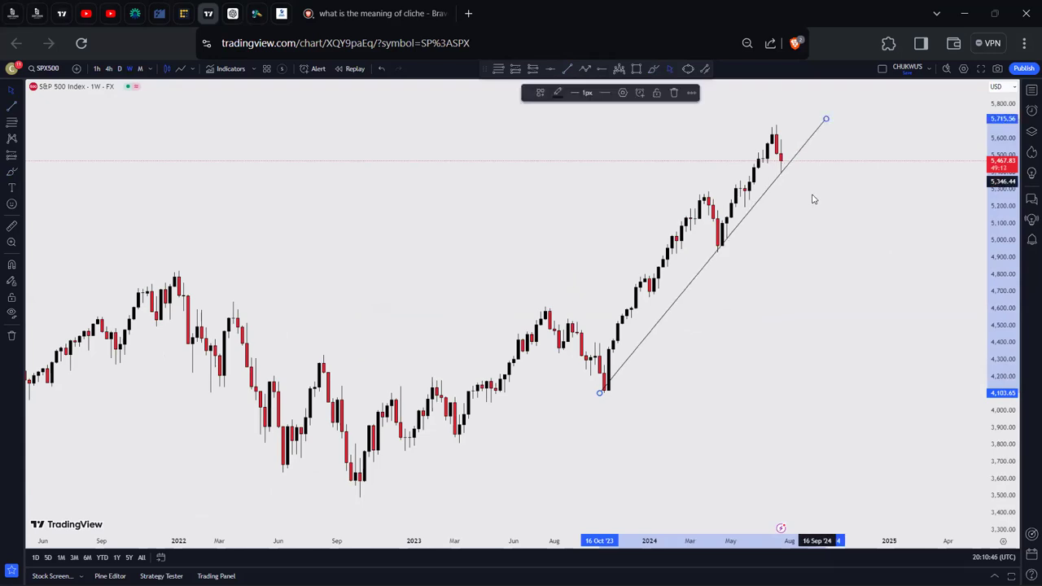
drag(600, 394, 605, 395)
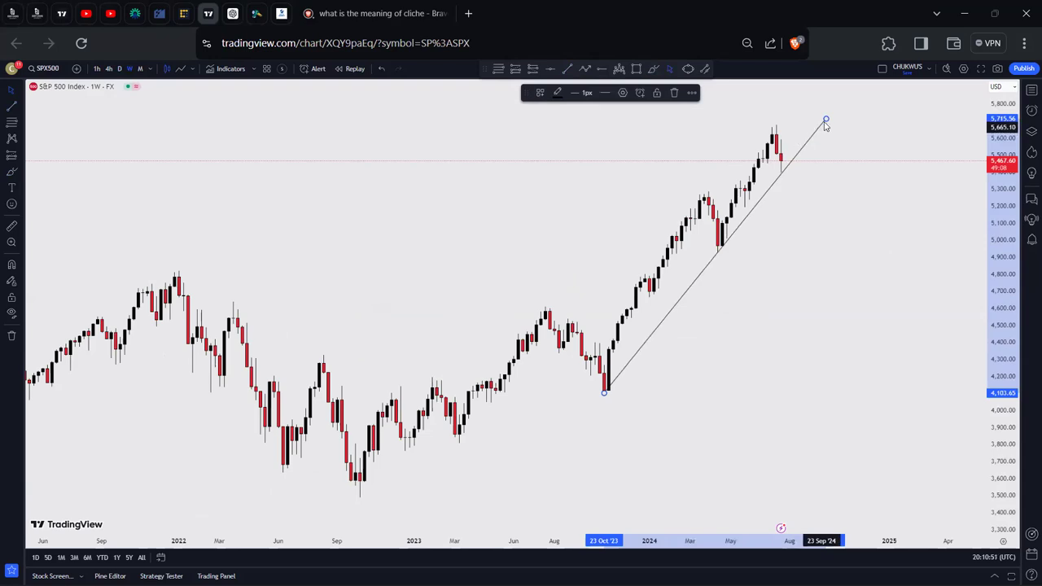
drag(827, 122, 826, 119)
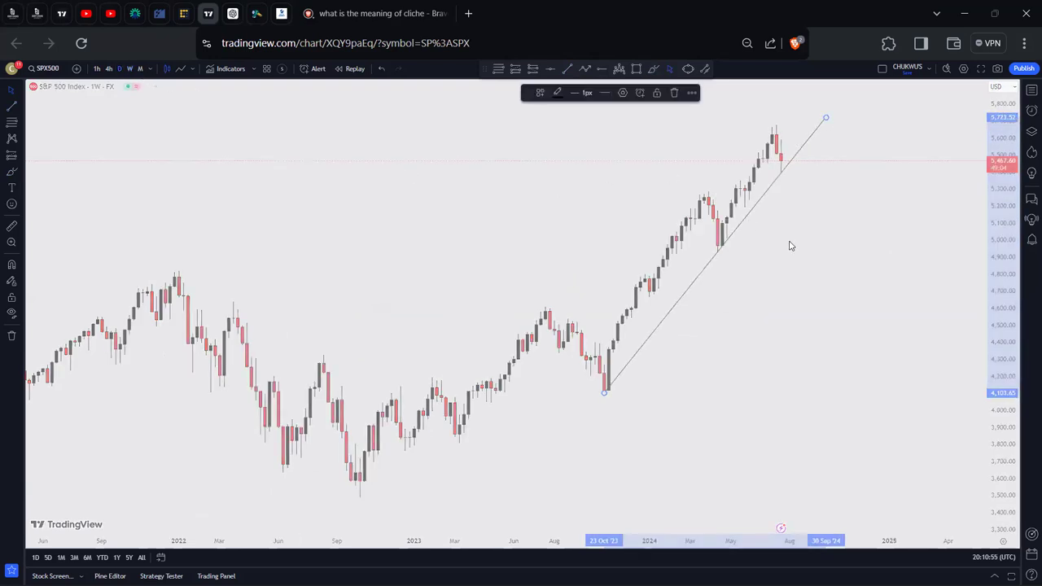
On the daily timeframe, refine the rising trendline's start point to the late October 2023 low at about 4,093
scroll(737, 305, up, 4)
scroll(691, 337, down, 3)
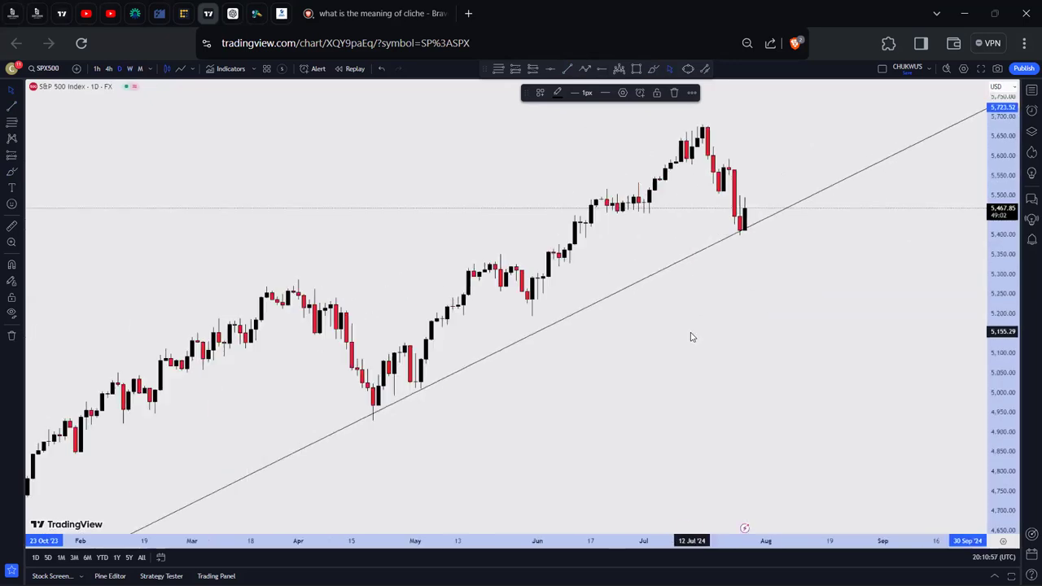
scroll(560, 394, down, 1)
scroll(560, 396, down, 2)
scroll(502, 418, down, 1)
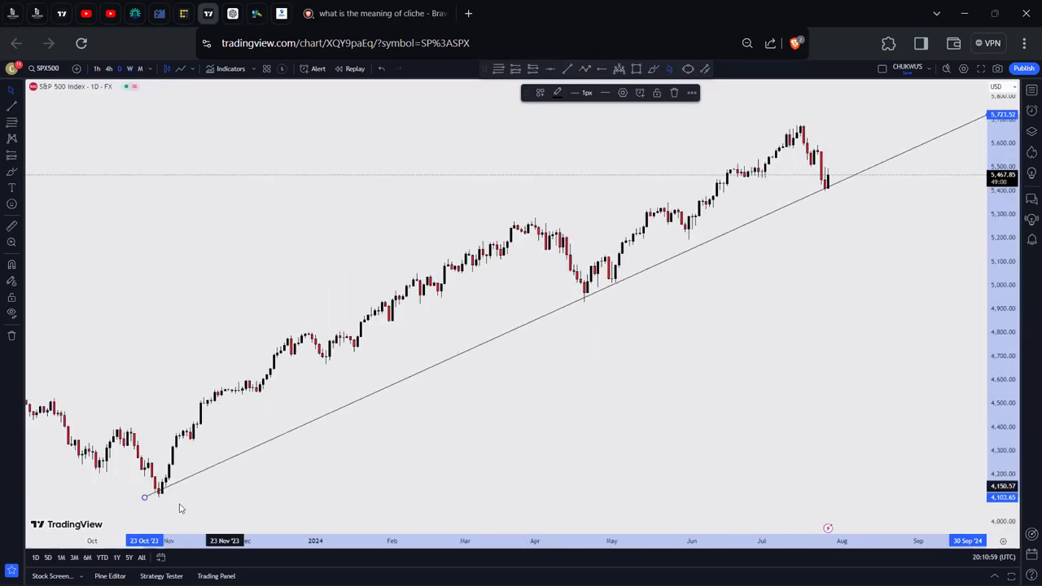
drag(150, 503, 160, 505)
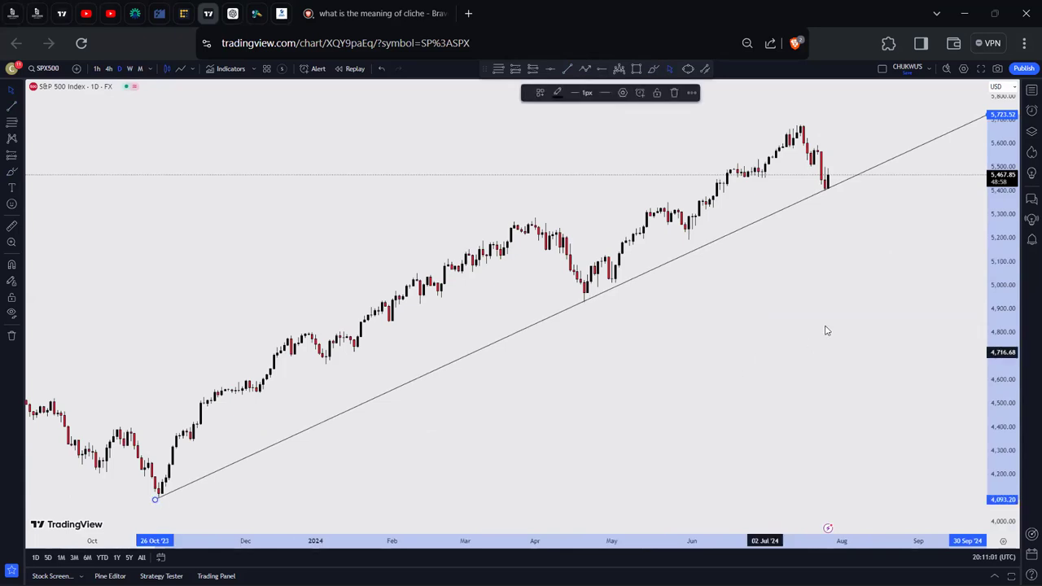
drag(623, 171, 485, 187)
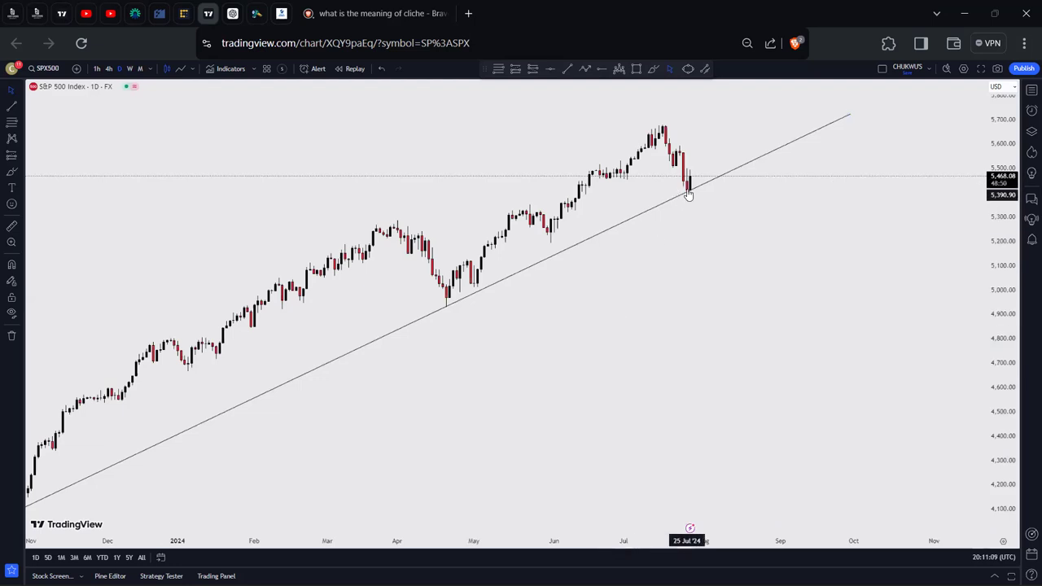
Try a long position on the 4-hour chart with entry at about 5,434 and target at about 5,608, and remove it
click(514, 69)
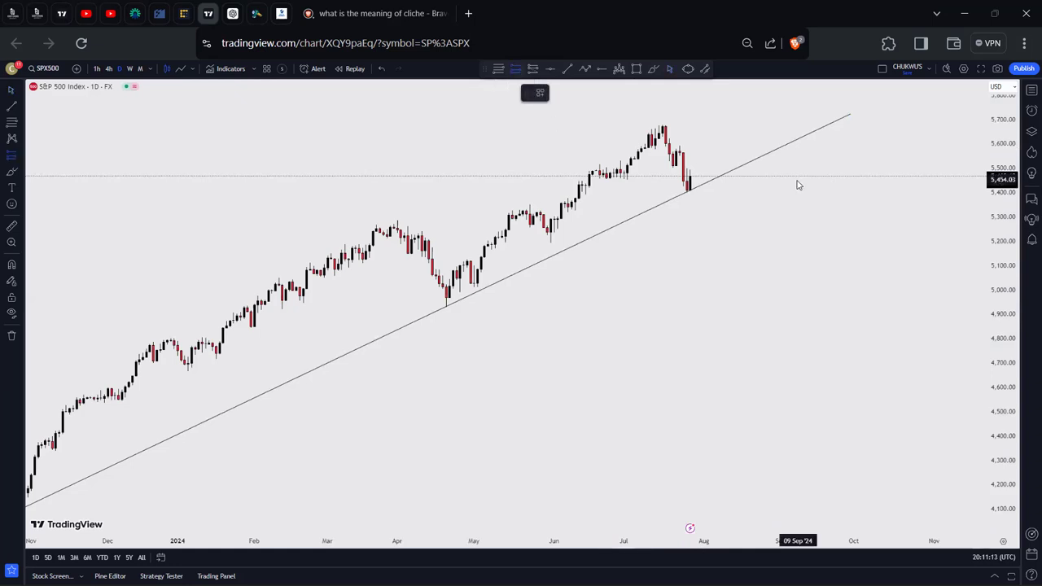
scroll(733, 204, up, 3)
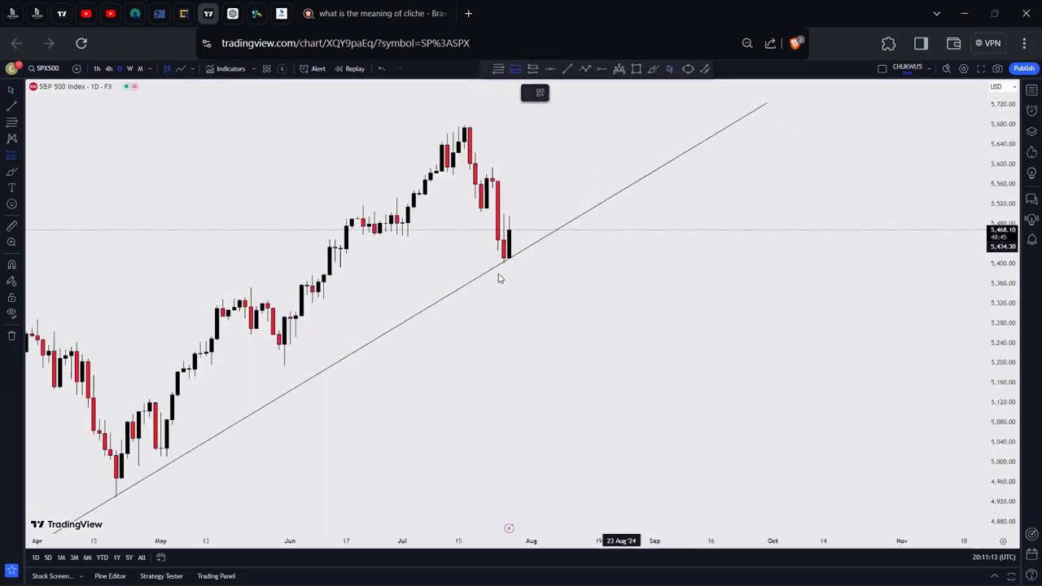
click(108, 69)
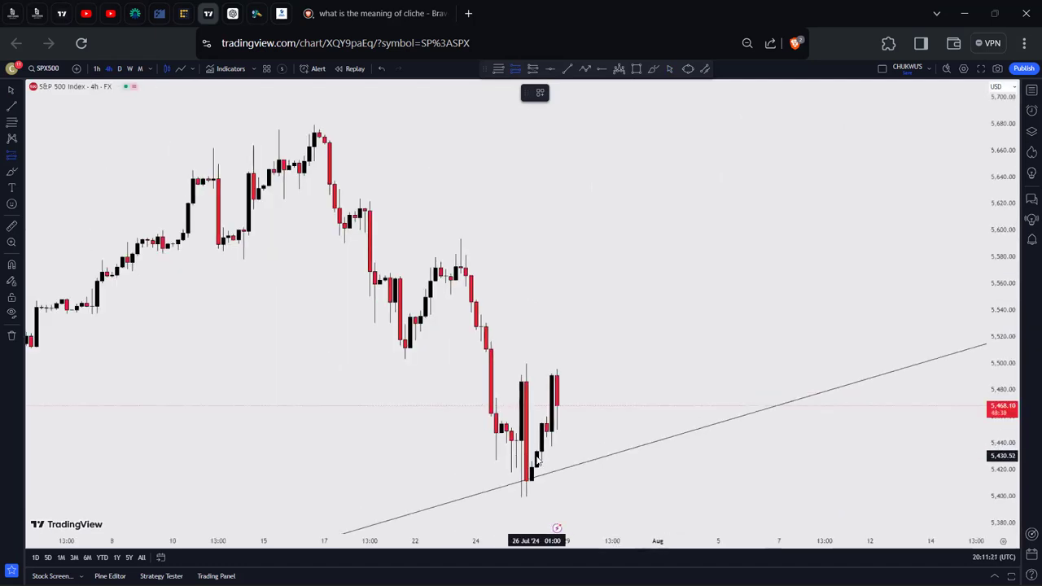
click(537, 450)
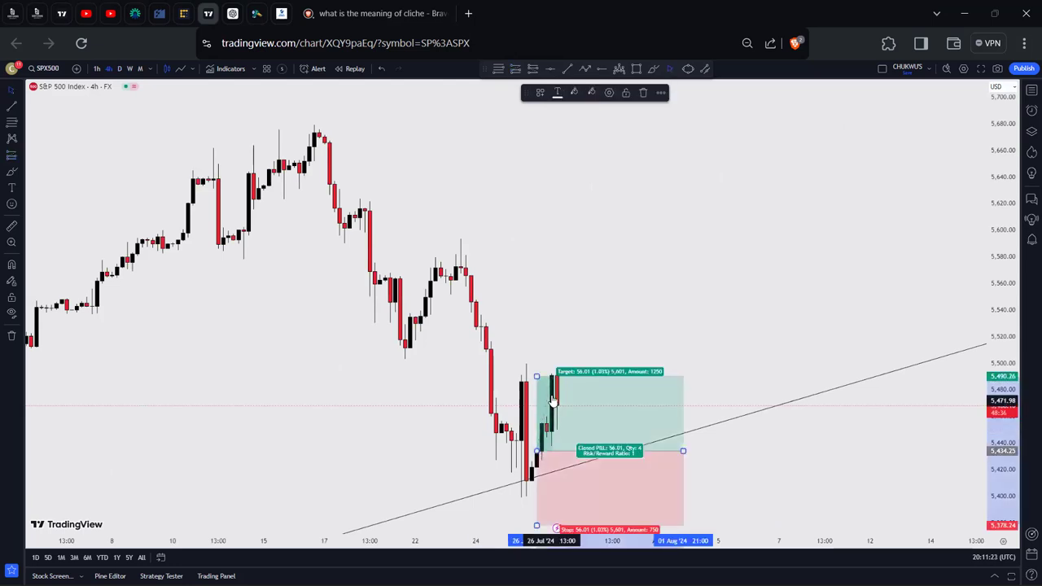
drag(573, 358, 573, 204)
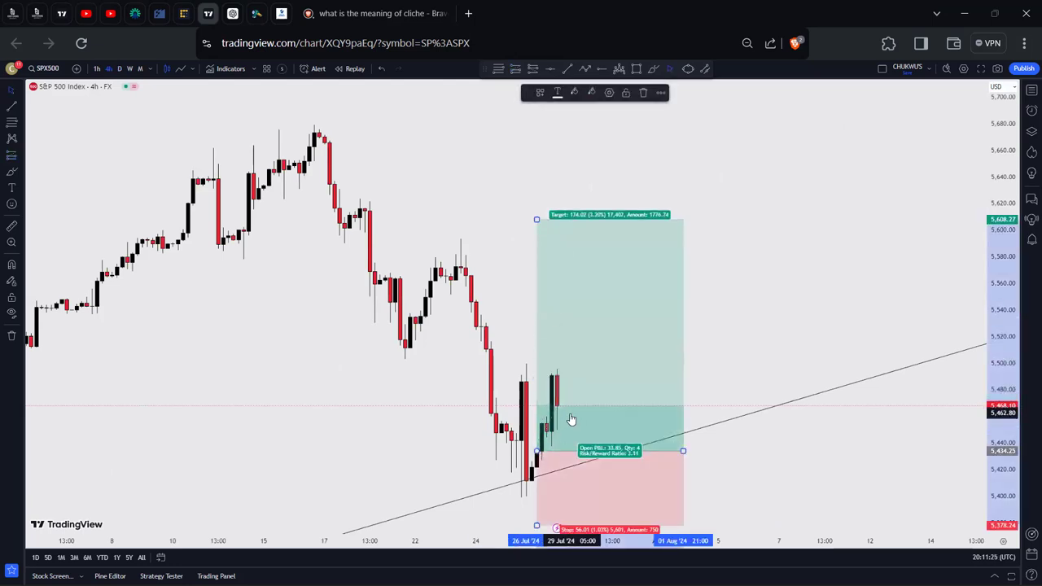
click(643, 92)
Draw a horizontal ray from the mid-July high at about 5,680
scroll(610, 424, down, 5)
scroll(595, 253, up, 5)
click(602, 70)
click(518, 130)
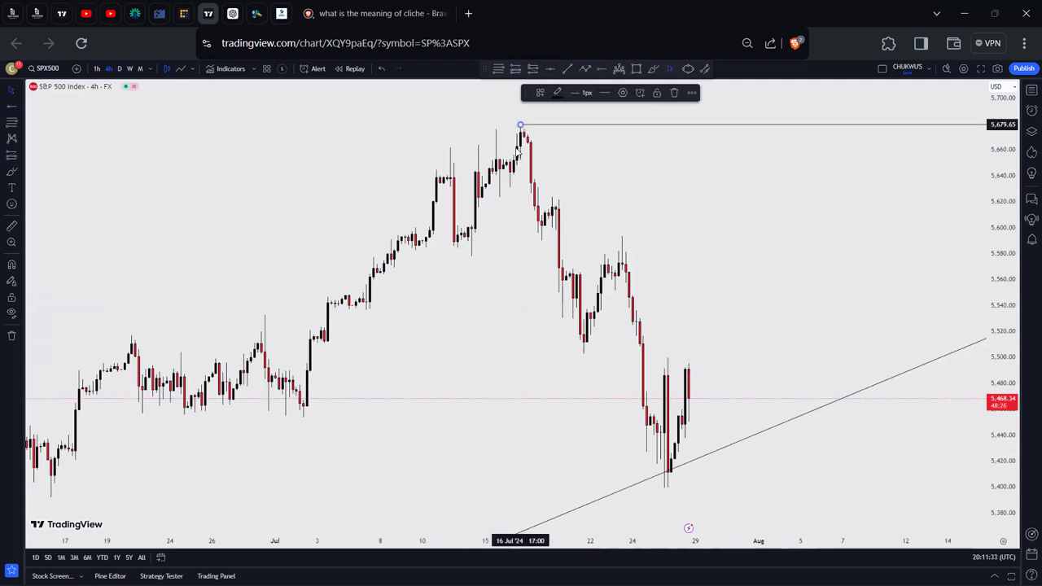
click(525, 159)
Draw a trend line along the rally from the April 2024 low at about 4,934 to the mid-July high at about 5,676
scroll(693, 263, down, 3)
scroll(694, 267, down, 4)
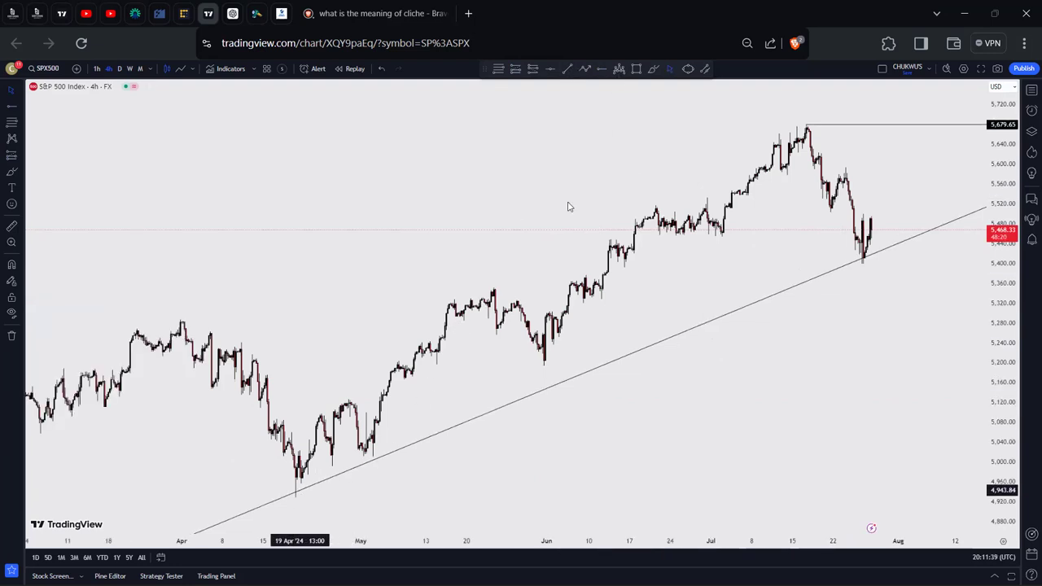
click(568, 68)
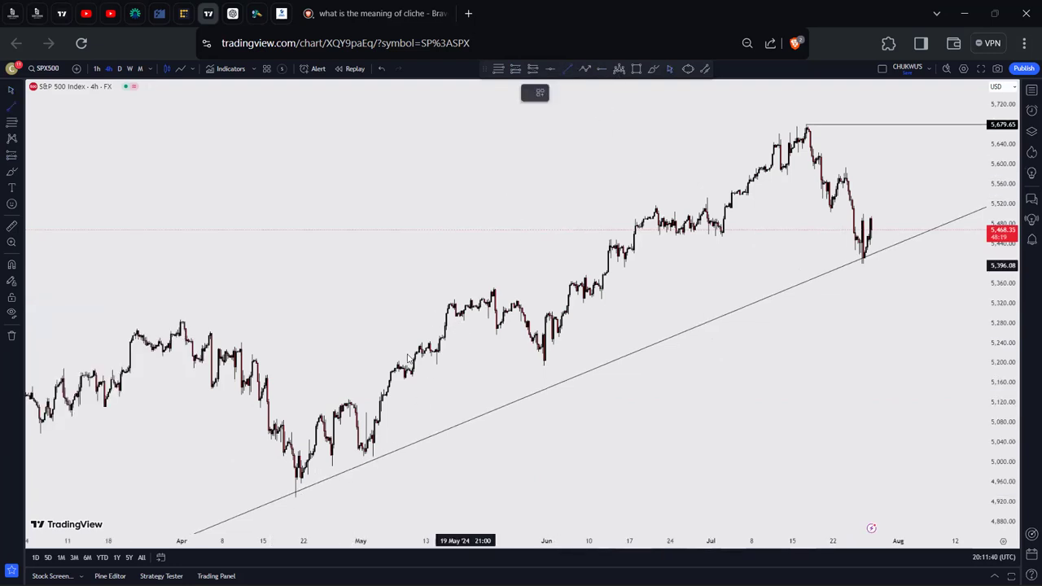
click(293, 494)
click(806, 128)
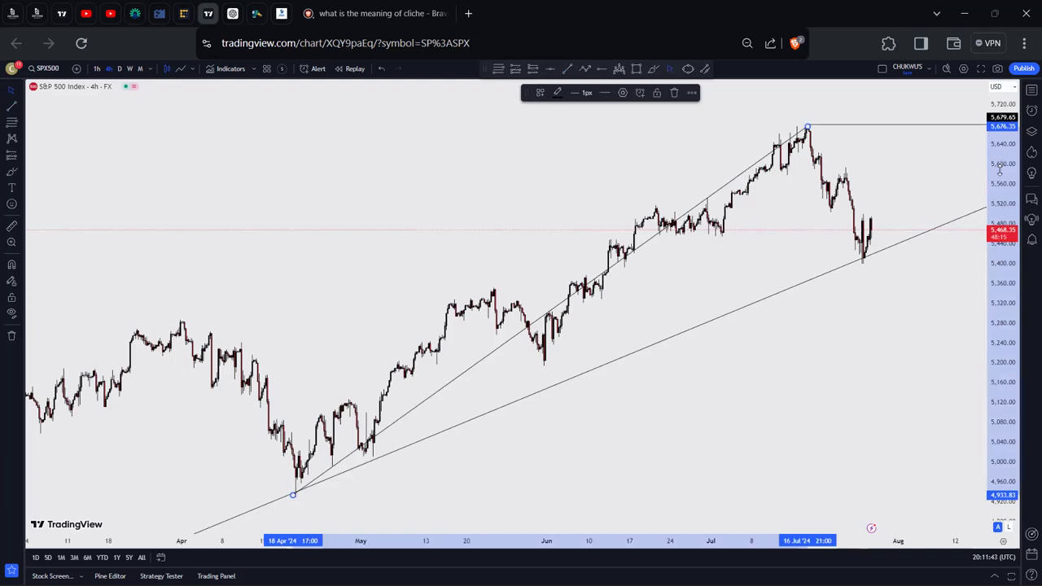
On the weekly timeframe, move the rally line to start at the latest July low, projecting it up to about 6,138 in October 2024
drag(999, 170, 998, 214)
click(129, 69)
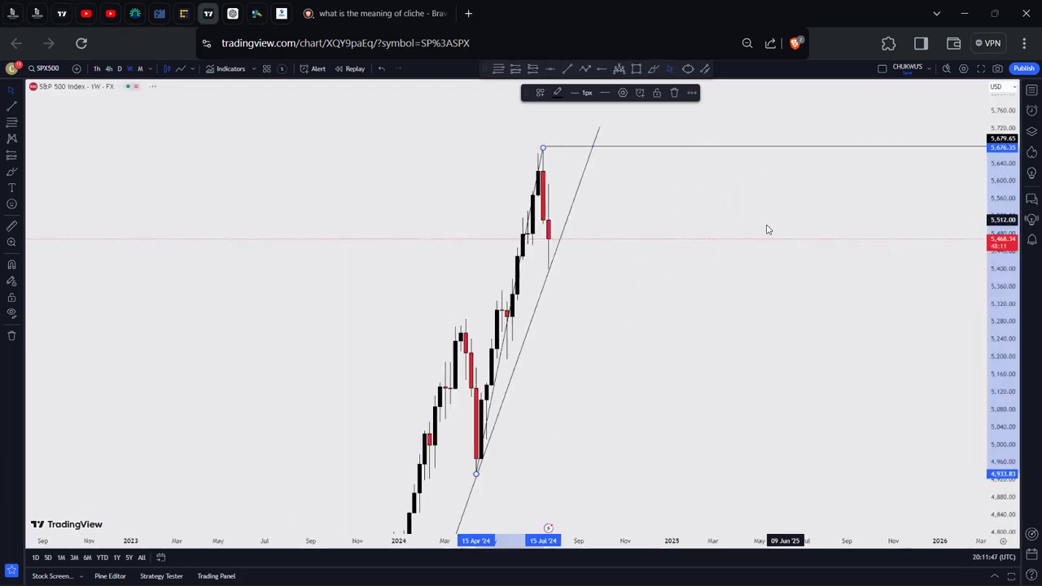
drag(997, 166, 529, 343)
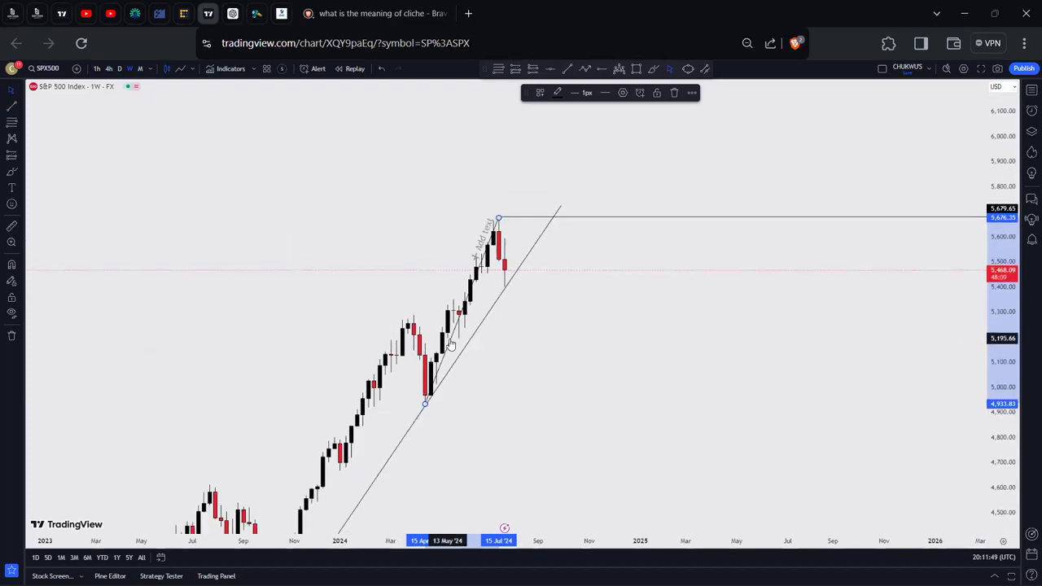
drag(515, 247, 528, 223)
drag(639, 307, 682, 425)
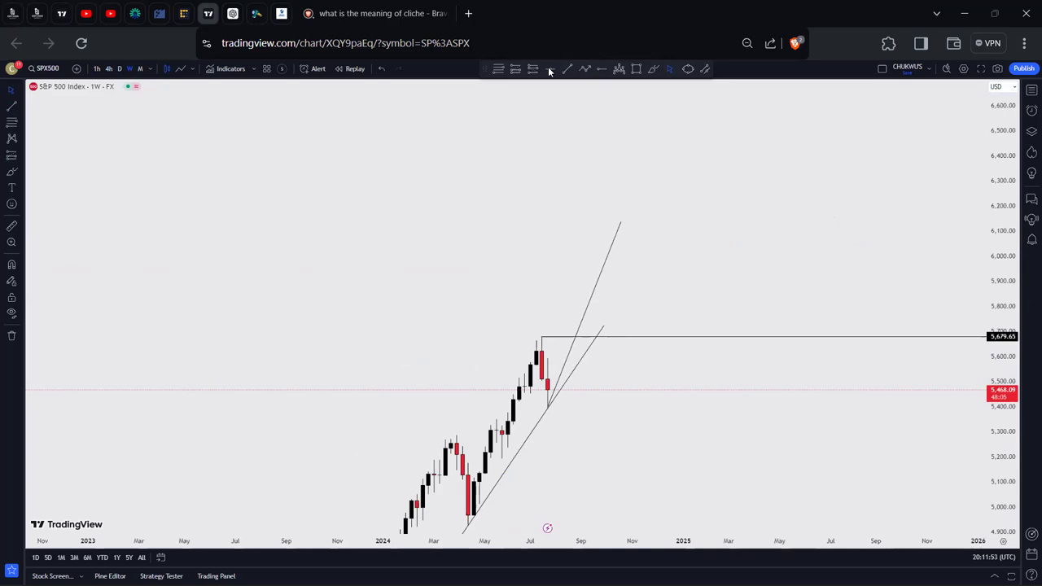
Place a horizontal line at the upper end of the projected rally line, at about 6,136
click(621, 225)
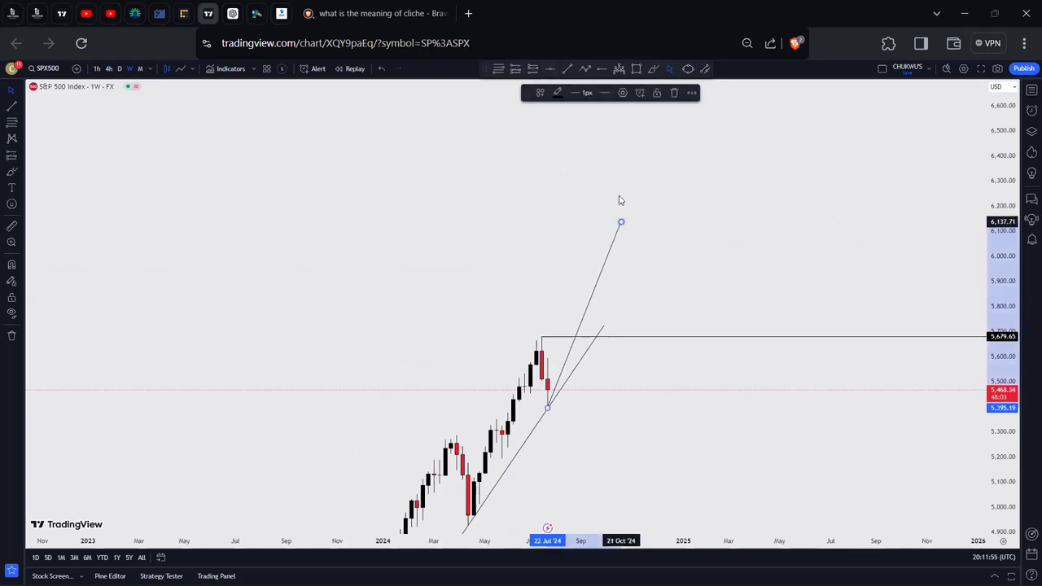
click(612, 231)
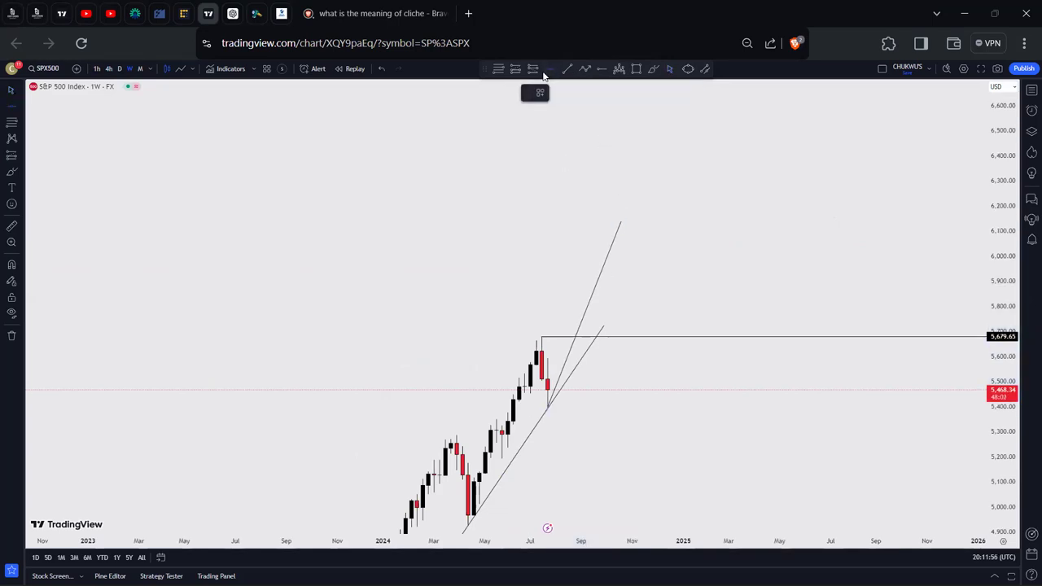
click(619, 223)
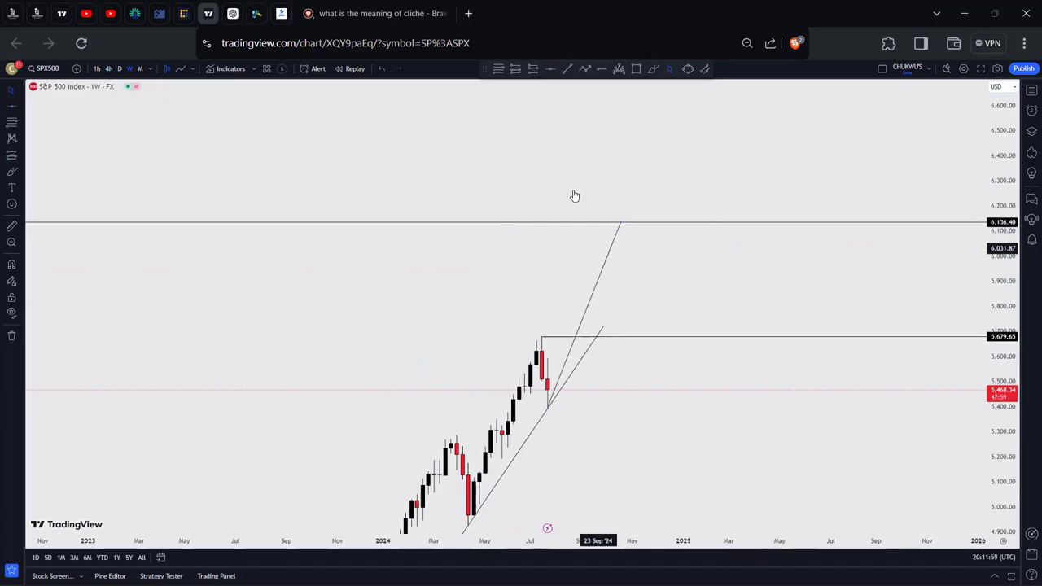
Set the price of the horizontal line above the projected rally to 6000
click(582, 221)
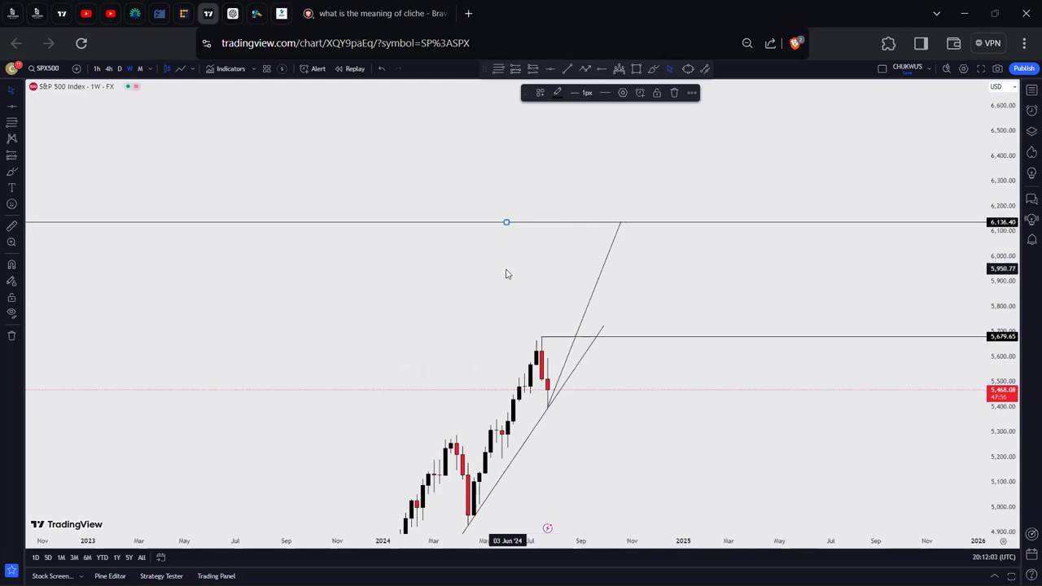
click(622, 93)
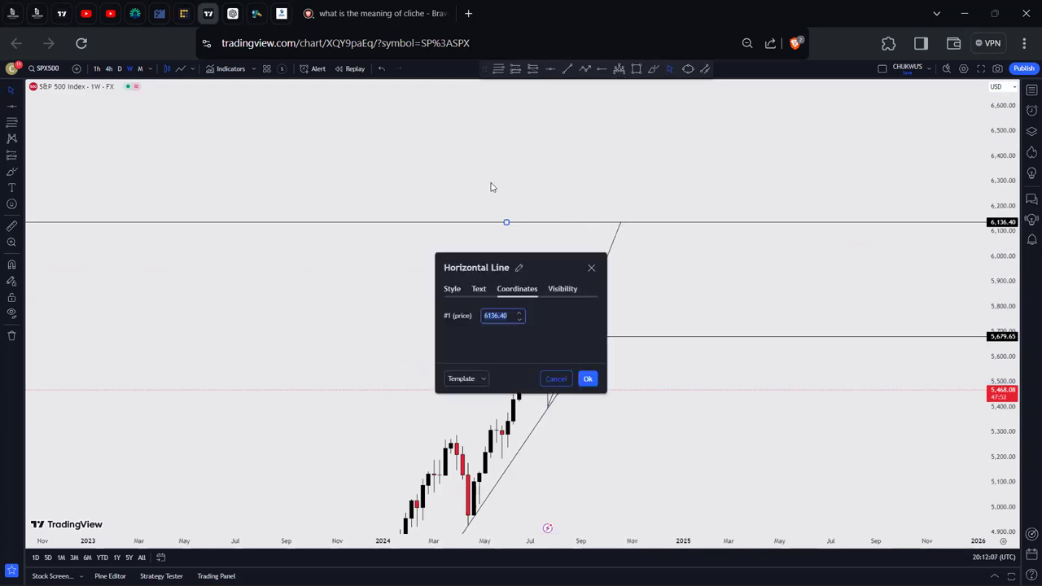
click(479, 290)
click(515, 291)
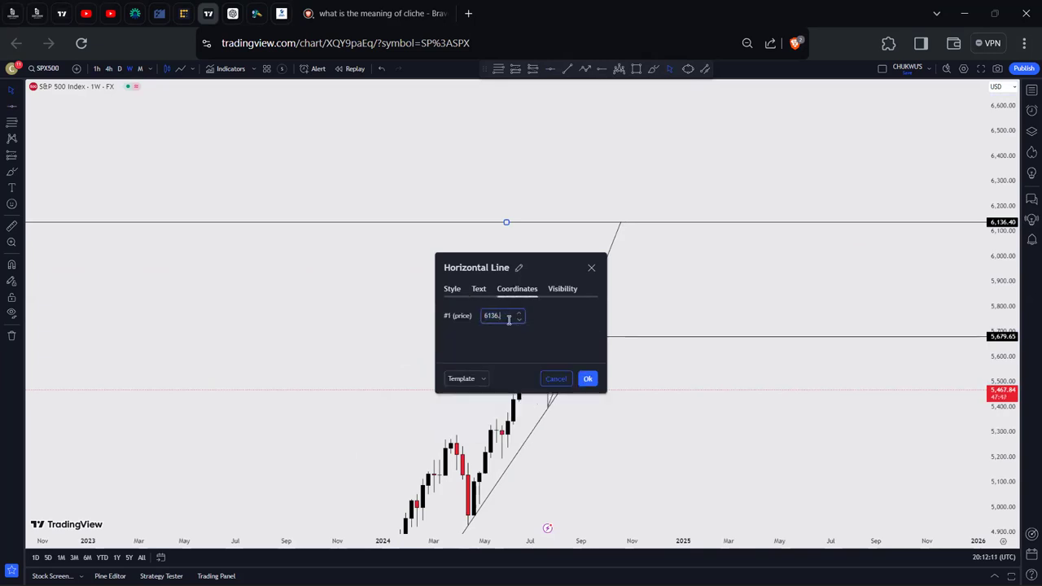
key(BackSpace)
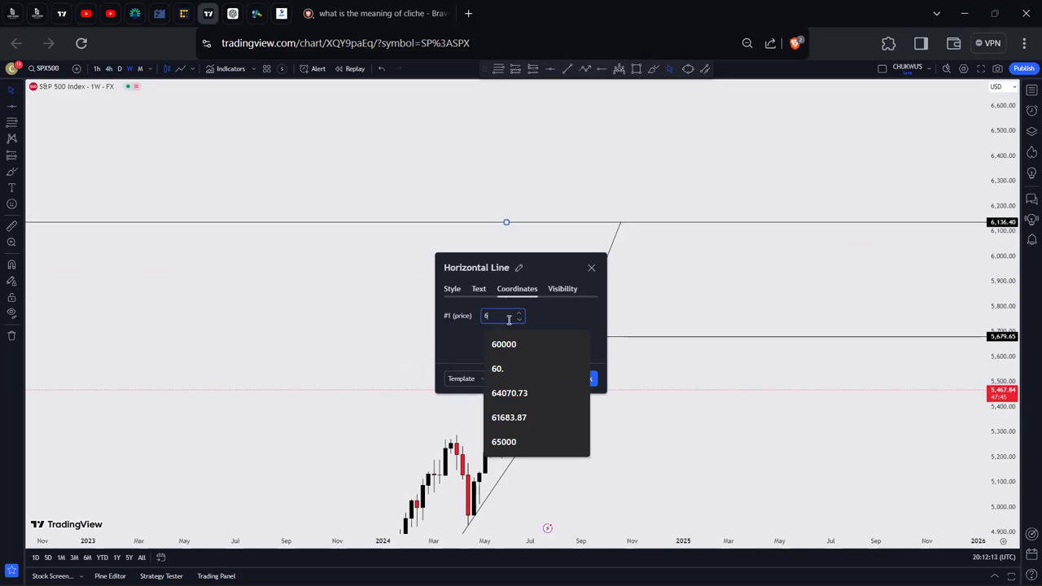
text(000)
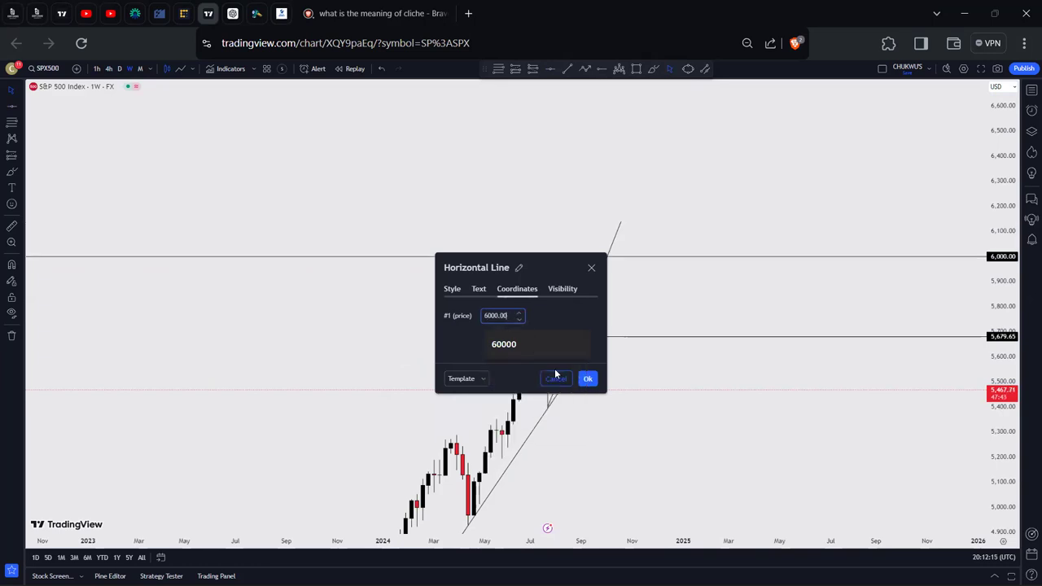
click(587, 379)
On the daily timeframe, add a long position with entry at about 5,434 and extend its target to the 6,000 line
drag(610, 426, 626, 399)
click(518, 70)
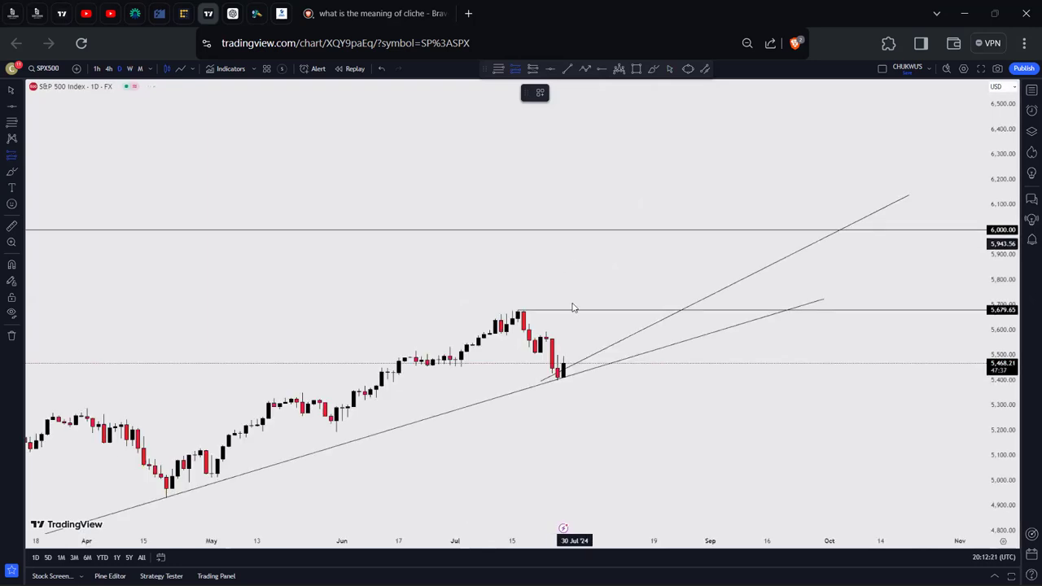
click(564, 372)
drag(561, 334, 557, 229)
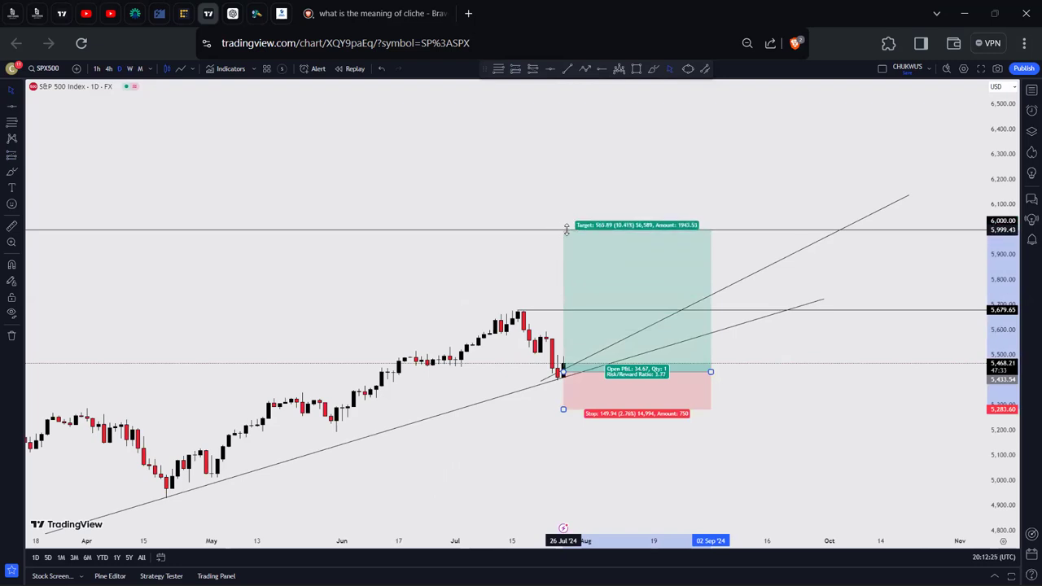
Tighten the long position by raising its stop to about 5,374 and shortening its width to about mid-August
drag(711, 372, 623, 373)
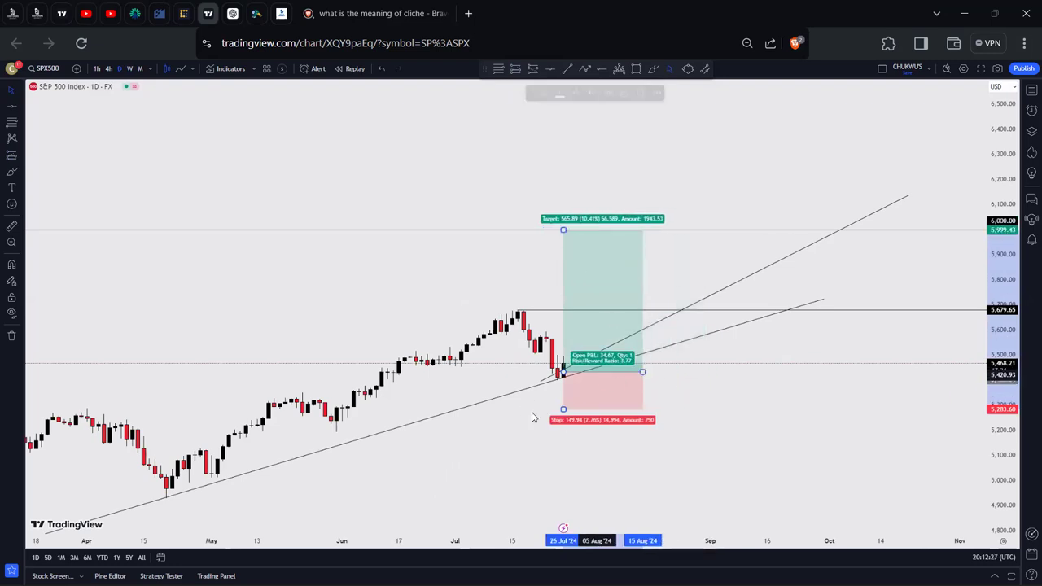
drag(563, 408, 562, 386)
drag(643, 371, 626, 371)
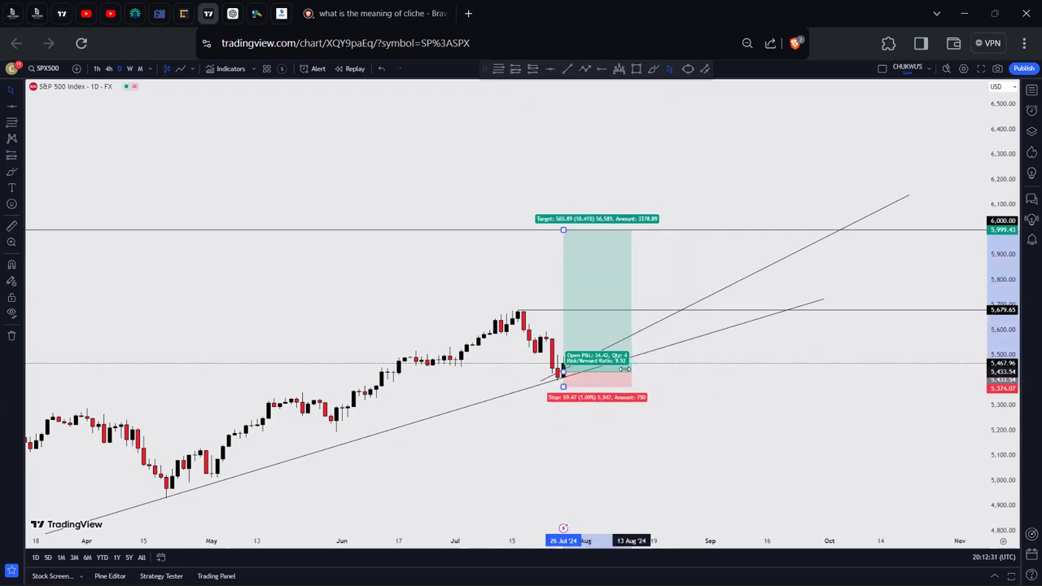
click(497, 291)
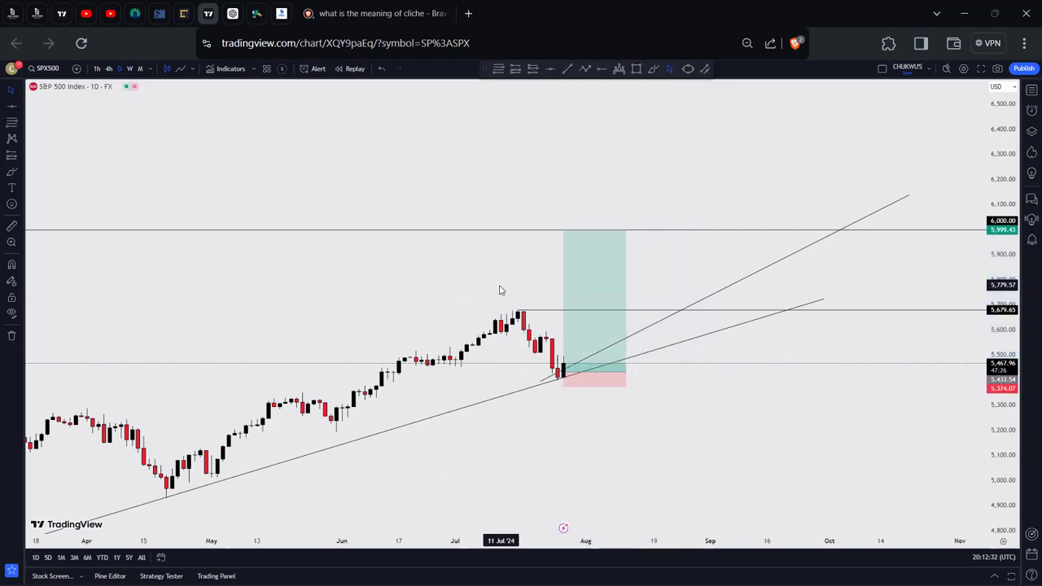
Delete the steeper projected rally line, leaving the main ascending trendline in place
click(804, 235)
click(675, 94)
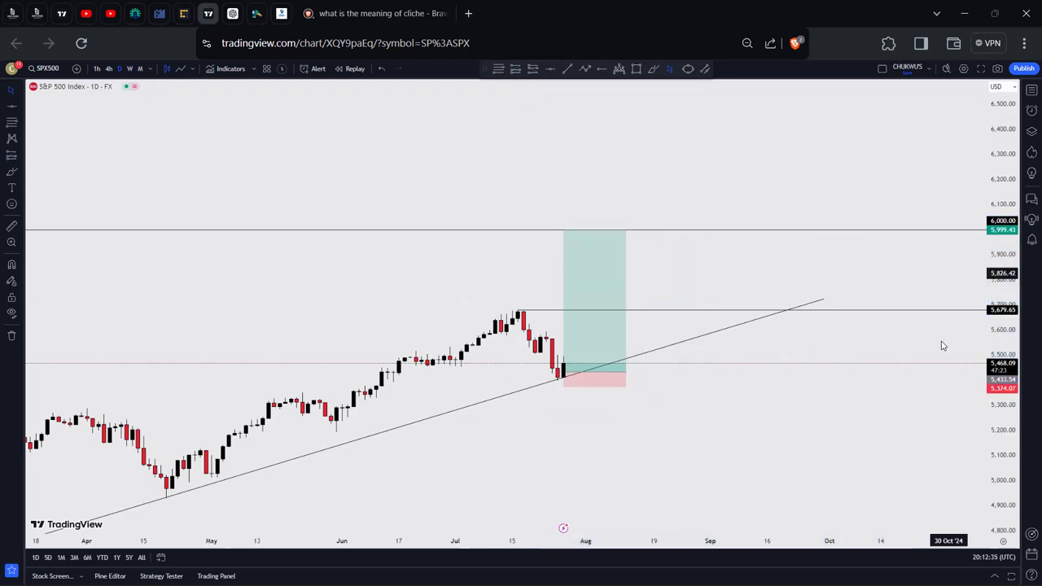
drag(774, 271, 797, 268)
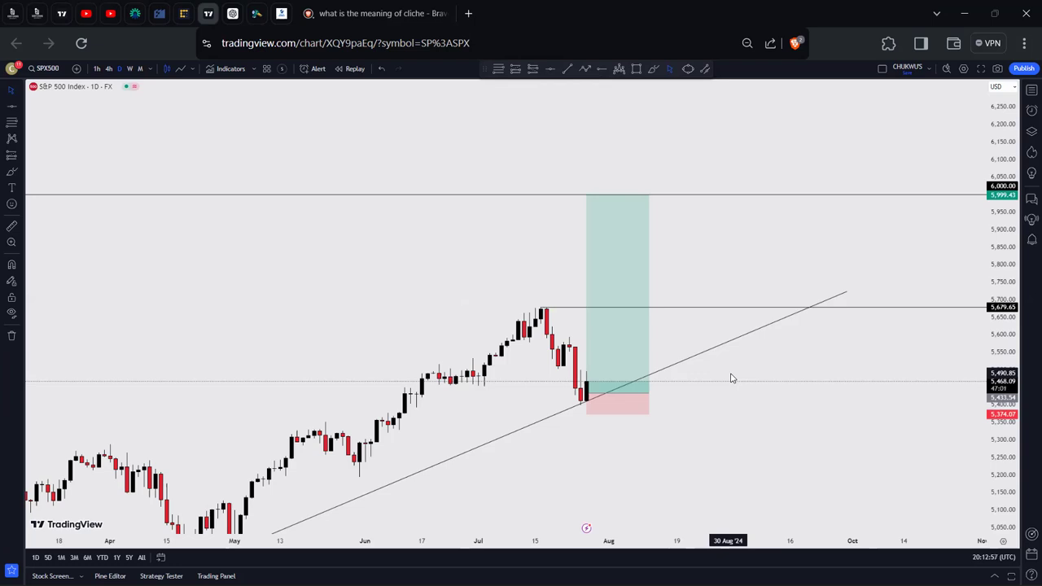
Brush a circle around the July high and a rising path to that high's level, and undo the strokes
click(654, 69)
drag(537, 301, 534, 303)
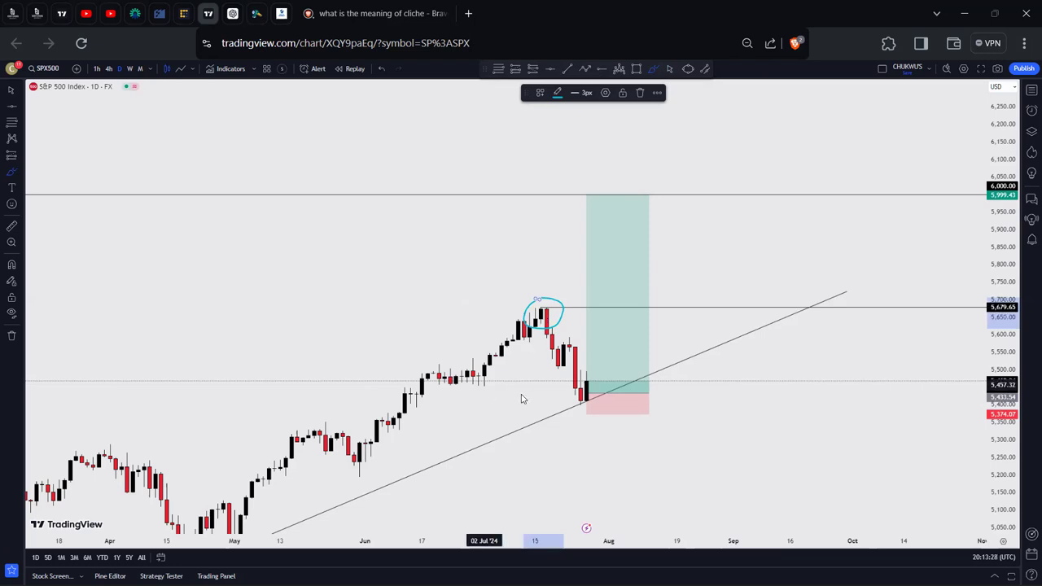
mouse_move(591, 381)
mouse_down()
mouse_move(617, 319)
mouse_move(613, 301)
mouse_move(635, 301)
mouse_up()
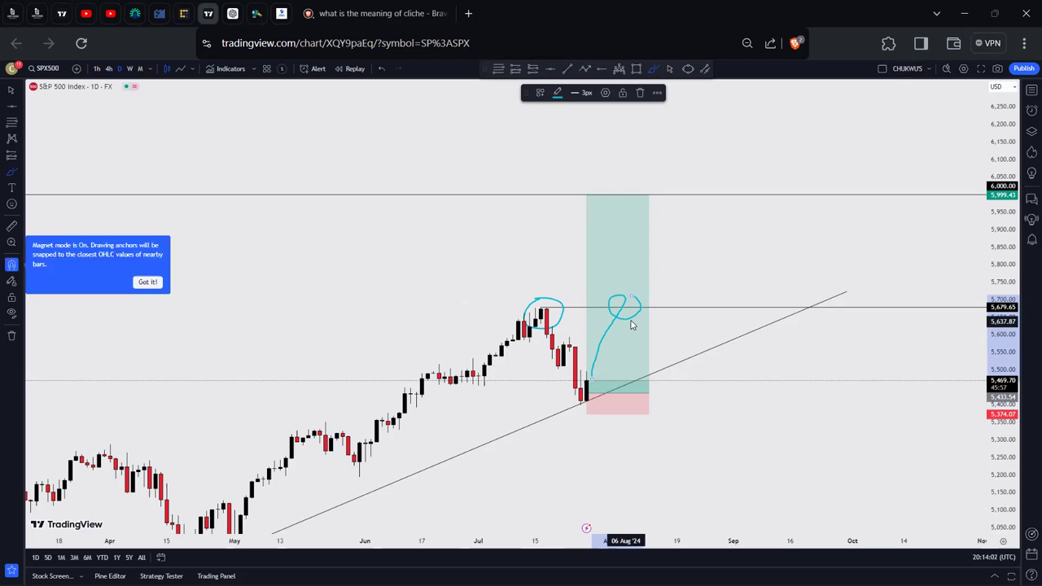
key(ctrl+z)
key(ctrl+z)
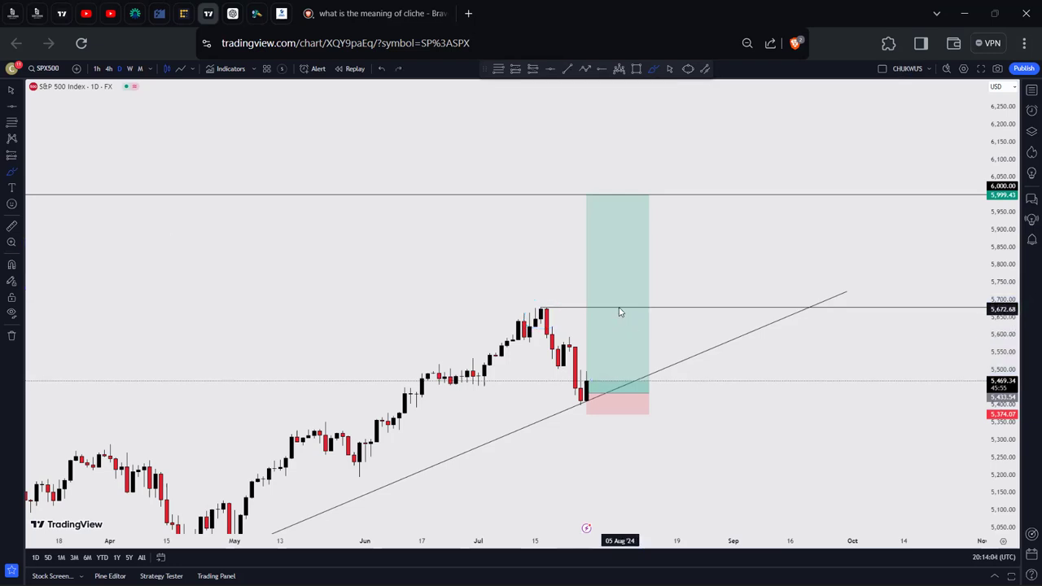
Sketch a retest along the July-high line and add a long position there with entry about 5,690, stop about 5,620 and target about 5,998
mouse_move(606, 312)
mouse_down()
mouse_move(612, 303)
mouse_move(653, 329)
mouse_move(659, 285)
mouse_up()
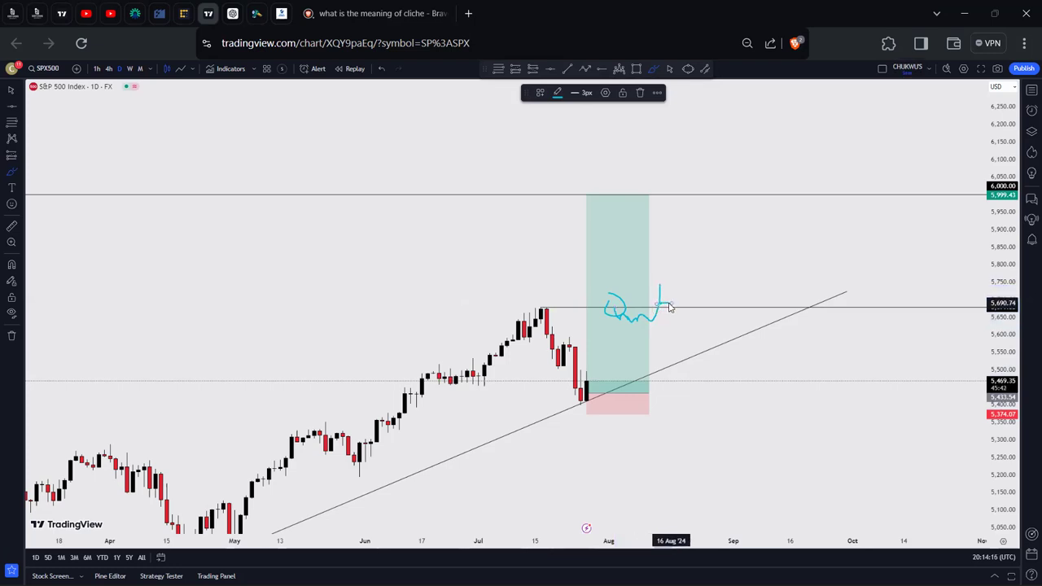
click(516, 68)
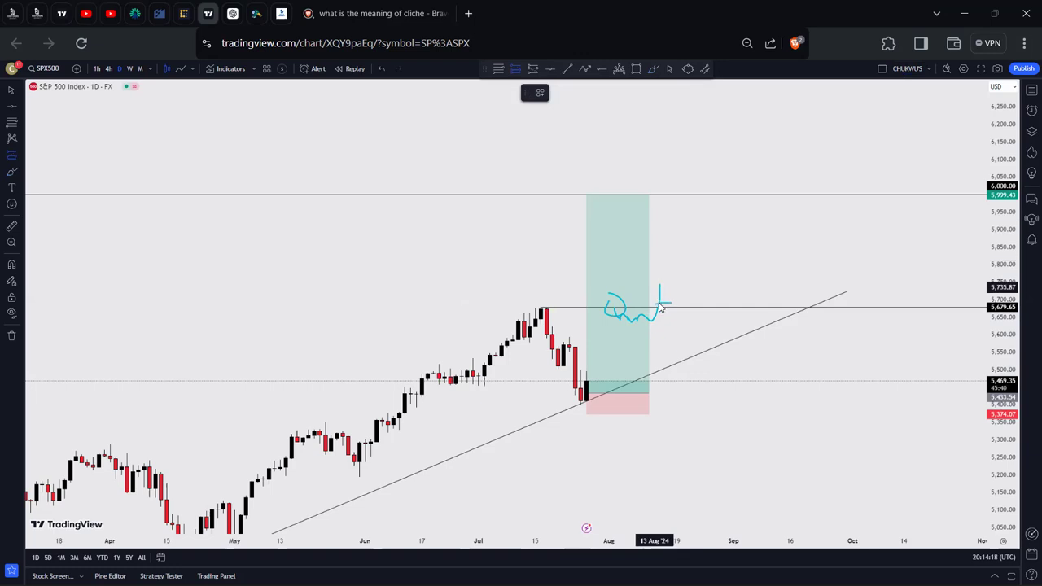
click(660, 304)
drag(661, 242, 657, 195)
drag(660, 356, 649, 328)
drag(808, 303, 705, 304)
click(607, 405)
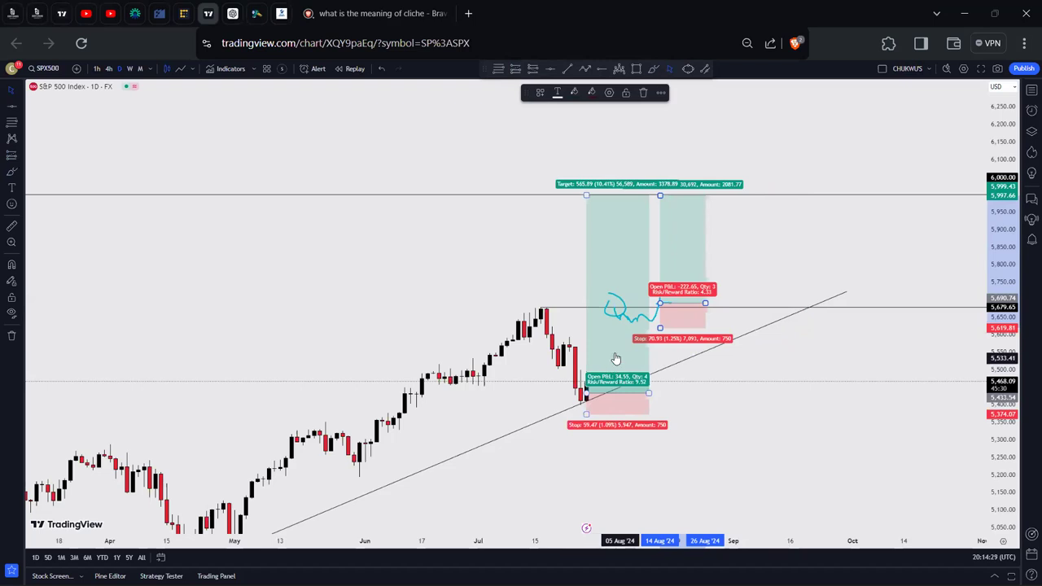
click(658, 306)
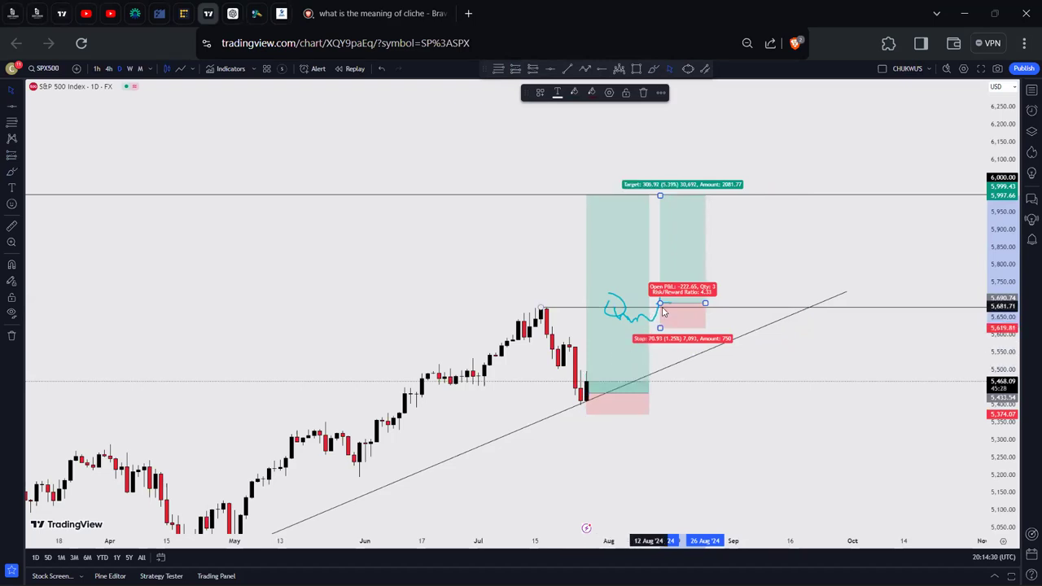
Circle the second position's target at the 6,000 line and brush a rising path to it from the entry
click(653, 69)
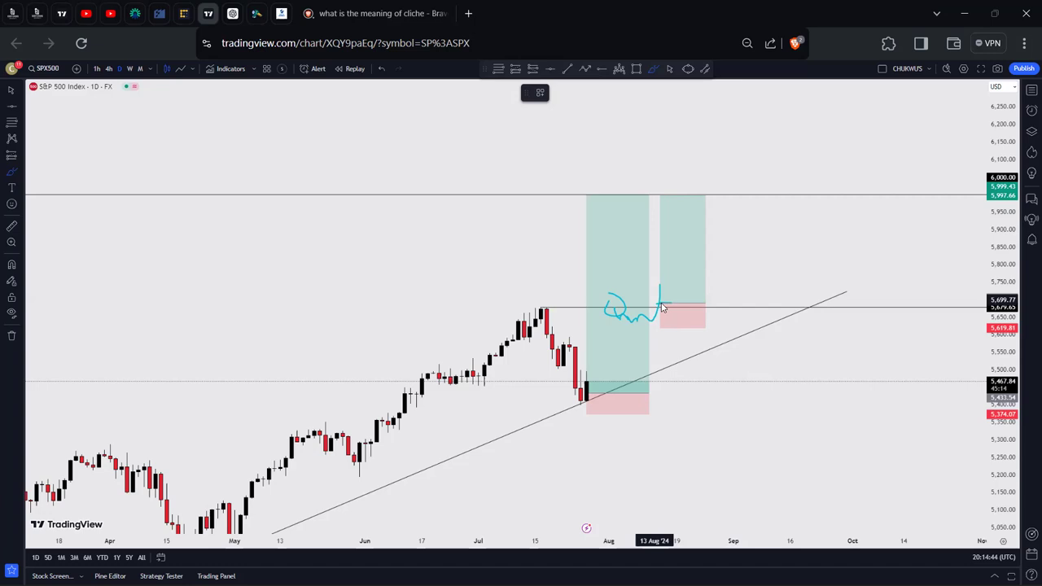
drag(663, 307, 671, 304)
mouse_move(671, 185)
mouse_down()
mouse_move(657, 200)
mouse_move(696, 193)
mouse_move(665, 181)
mouse_up()
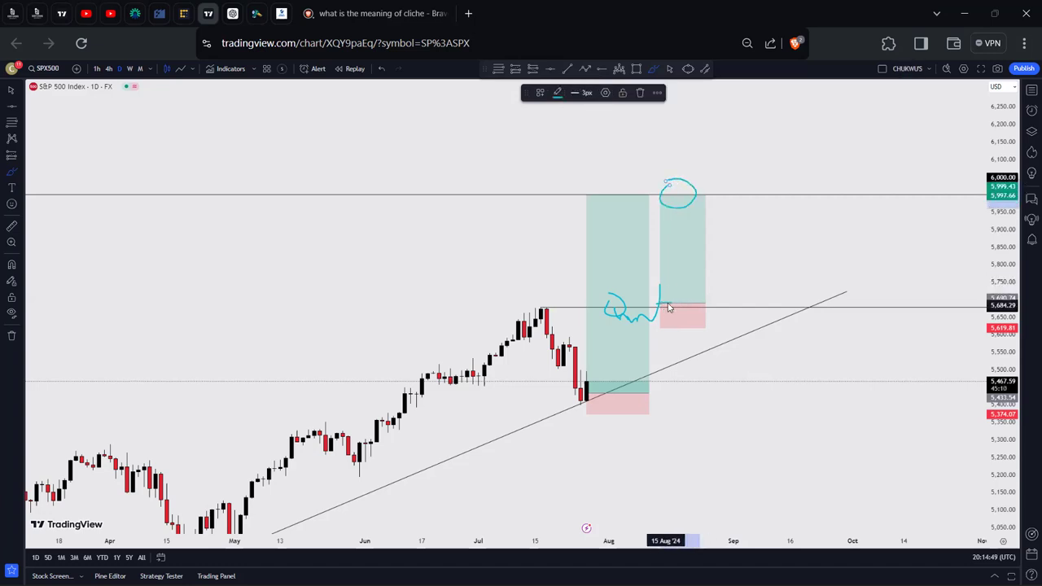
mouse_move(659, 300)
mouse_down()
mouse_move(674, 191)
mouse_move(668, 234)
mouse_move(676, 204)
mouse_move(672, 213)
mouse_up()
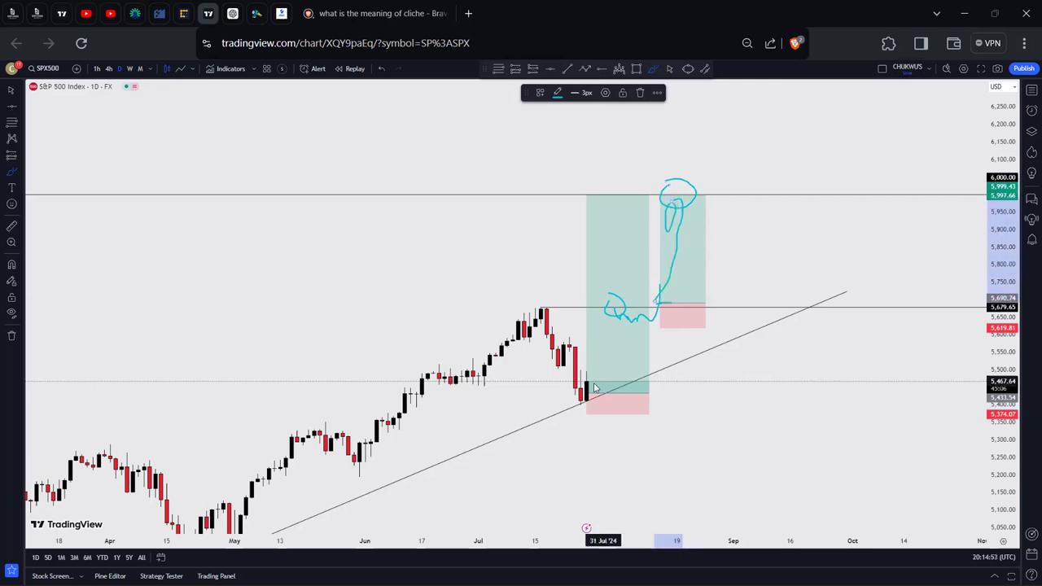
Handwrite $2000, 4800 and 3600 on the chart and circle the July high and the first position's target
mouse_move(207, 277)
mouse_down()
mouse_move(210, 304)
mouse_move(241, 299)
mouse_move(254, 271)
mouse_move(295, 261)
mouse_up()
mouse_move(189, 270)
mouse_down()
mouse_move(168, 307)
mouse_move(177, 320)
mouse_up()
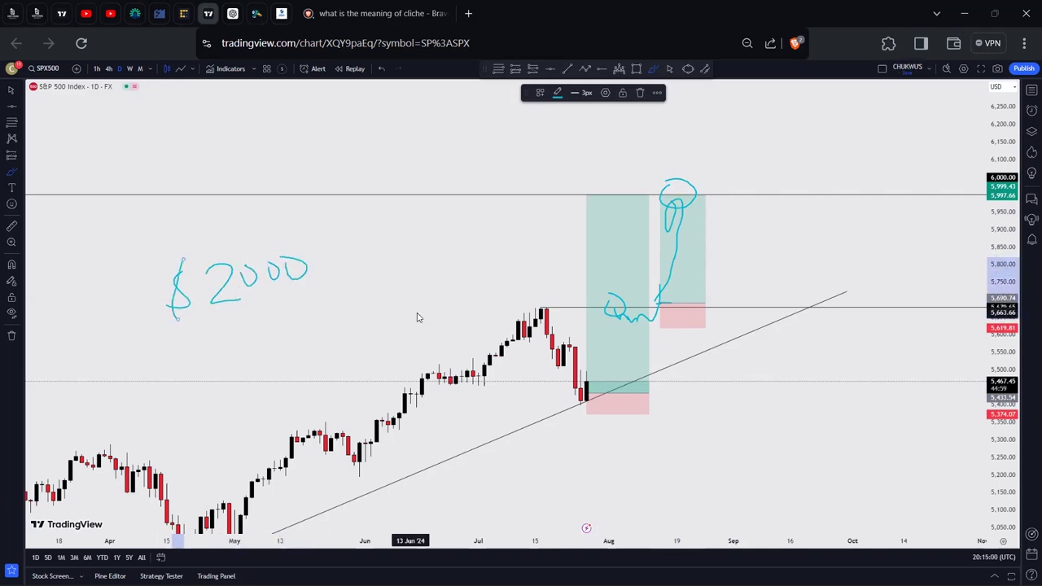
drag(539, 303, 531, 306)
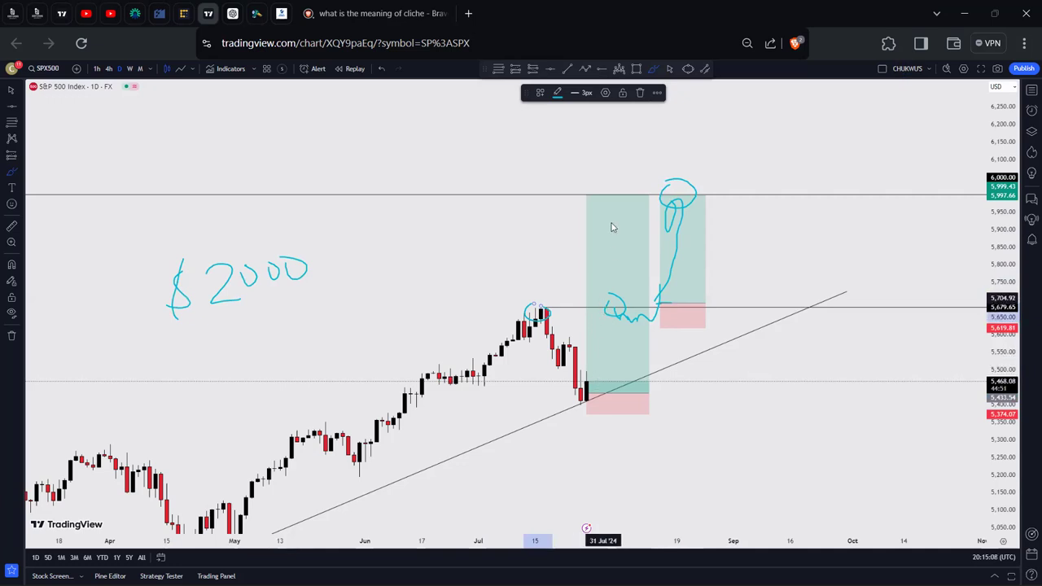
mouse_move(598, 193)
mouse_down()
mouse_move(612, 207)
mouse_move(604, 196)
mouse_up()
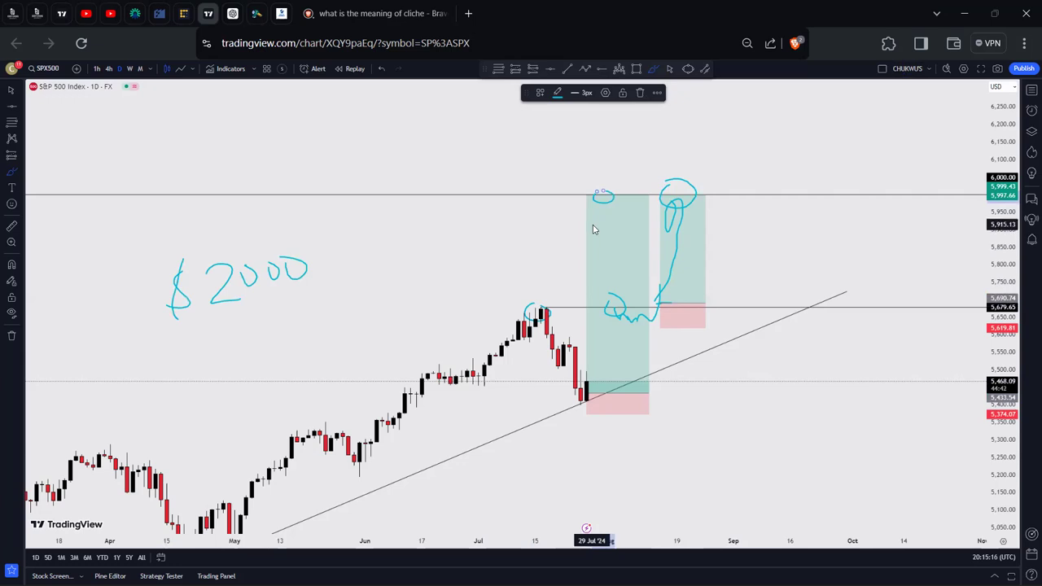
mouse_move(224, 314)
mouse_down()
mouse_move(210, 347)
mouse_move(257, 346)
mouse_move(225, 360)
mouse_up()
mouse_move(277, 311)
mouse_down()
mouse_move(268, 360)
mouse_move(281, 309)
mouse_move(293, 327)
mouse_move(320, 324)
mouse_move(286, 301)
mouse_up()
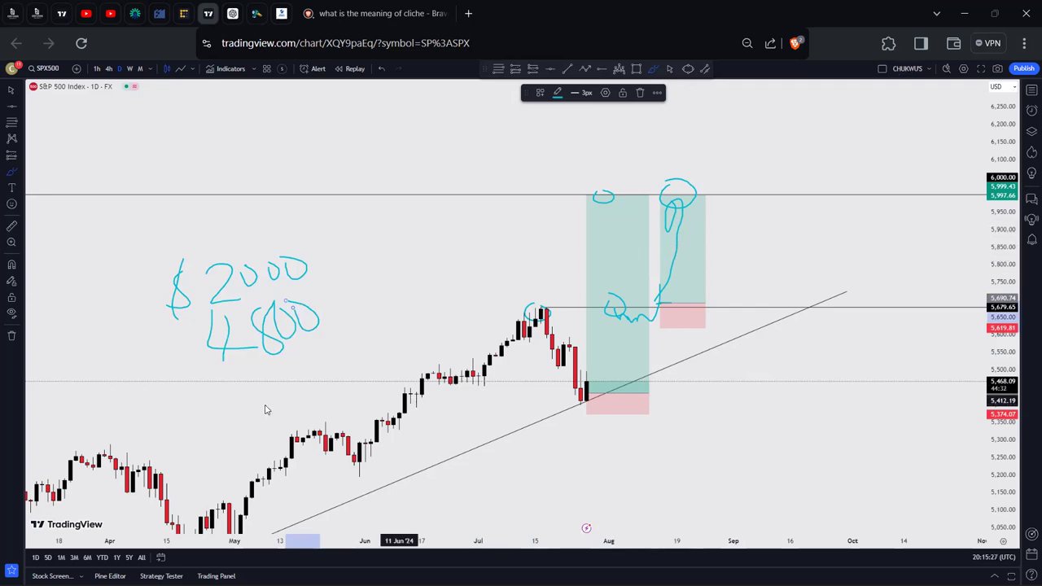
mouse_move(214, 238)
mouse_down()
mouse_move(200, 236)
mouse_move(274, 225)
mouse_move(282, 242)
mouse_move(285, 210)
mouse_up()
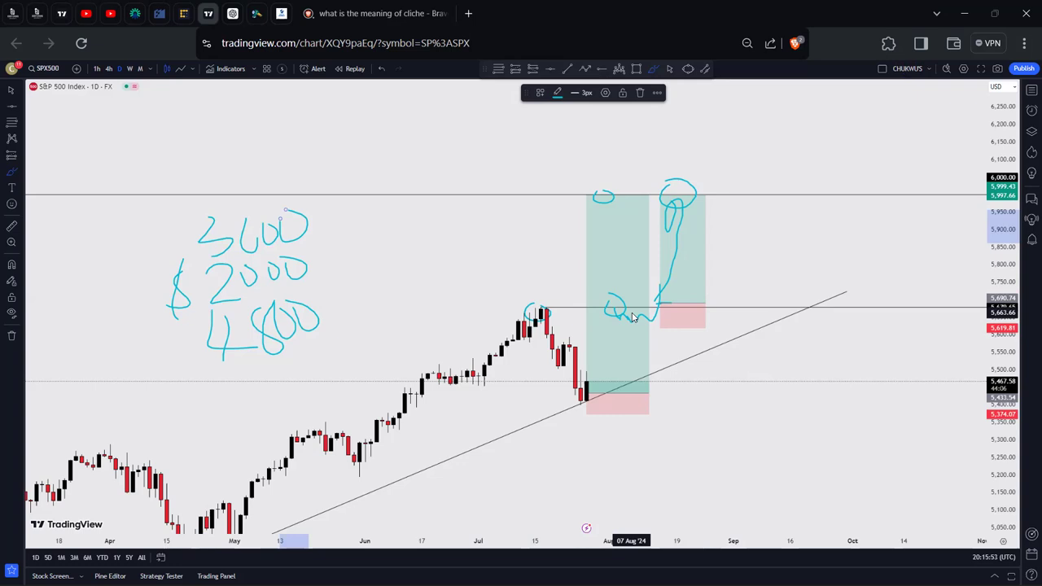
Undo all brush marks and the second long position, keeping the first position and leaving the steeper rally line deleted
key(ctrl)
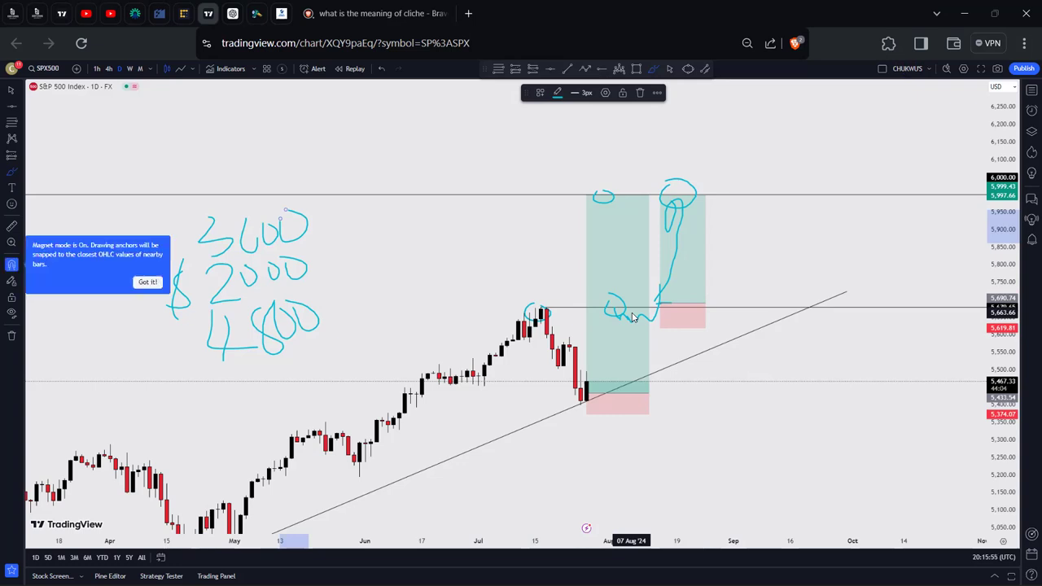
key(ctrl+z)
key(ctrl+z)
key(ctrl+z)
key(ctrl+z)
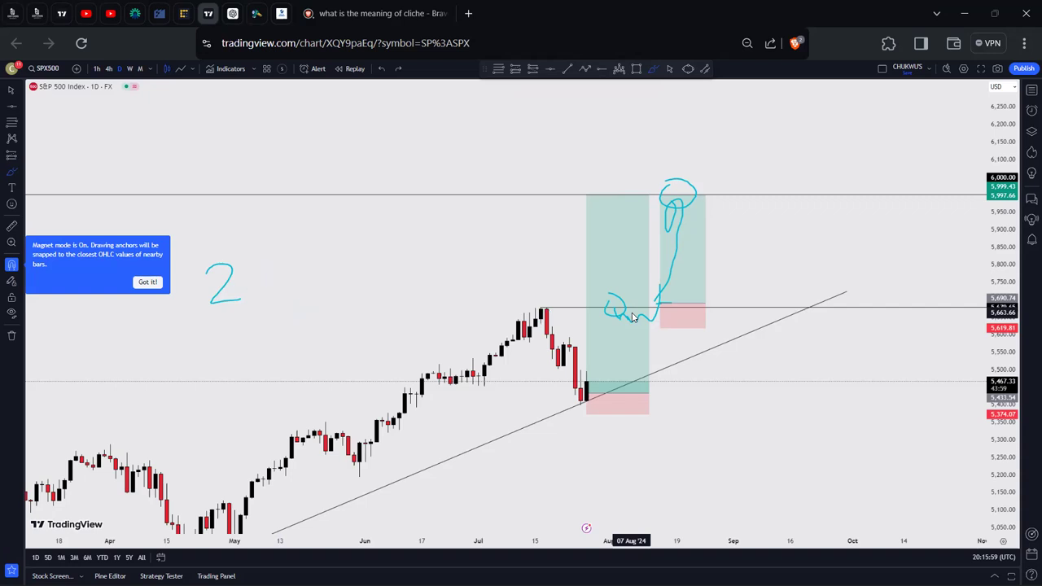
key(ctrl+z)
key(ctrl+z)
key(ctrl+z)
key(ctrl+z)
key(ctrl+z)
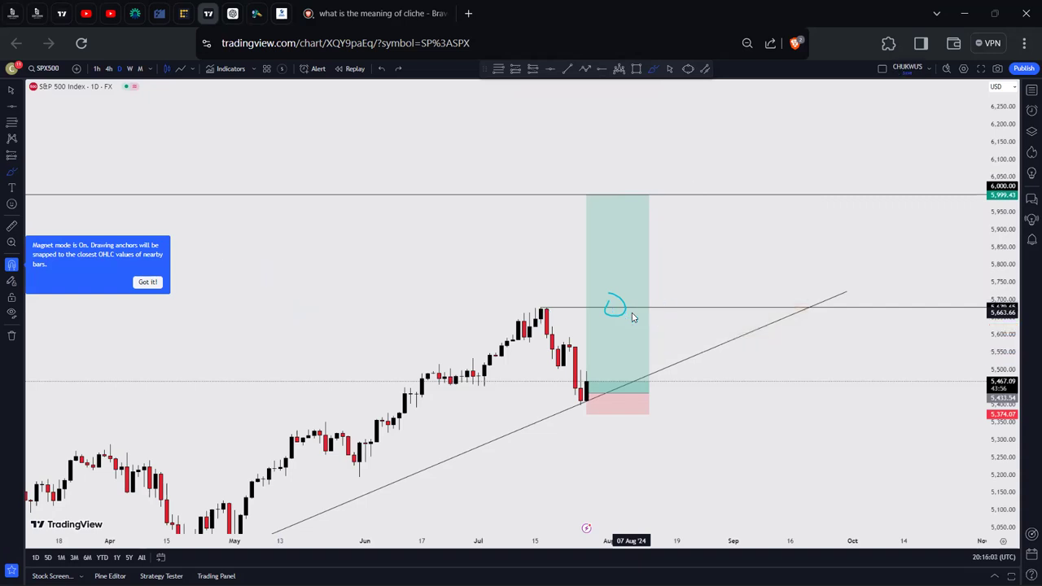
key(ctrl+z)
key(ctrl+z)
key(ctrl+z)
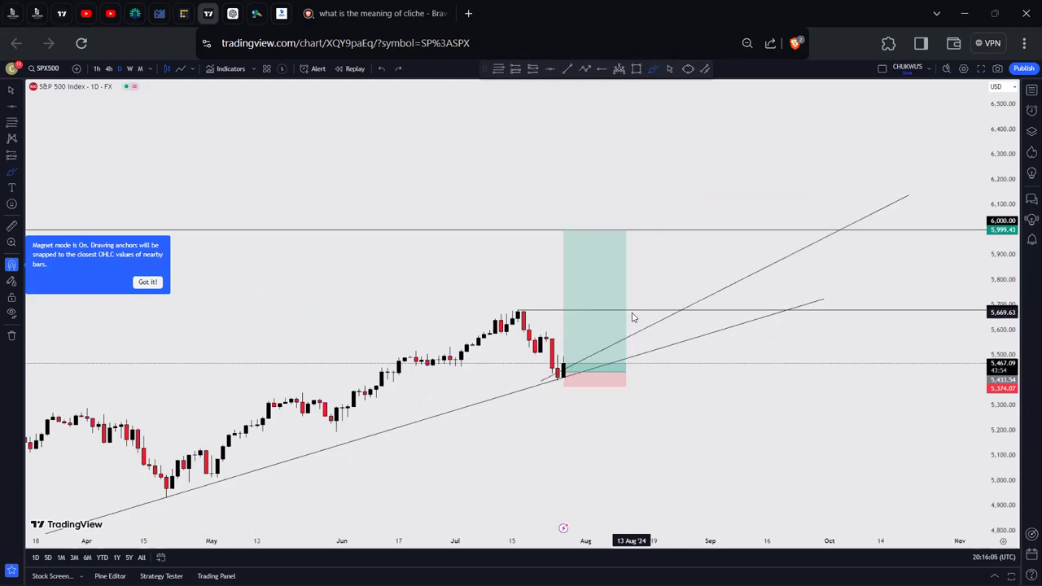
key(ctrl+z)
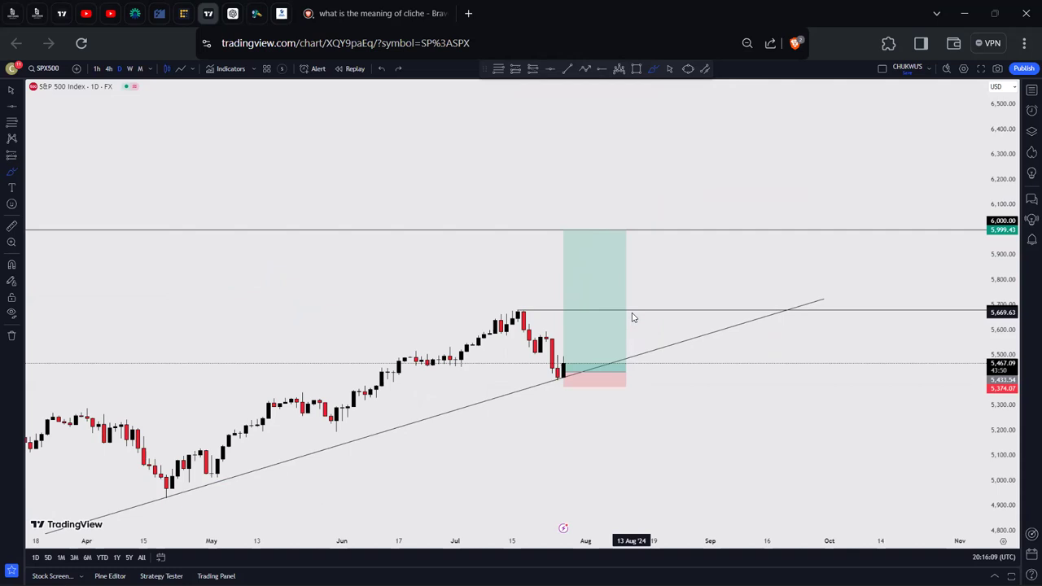
Switch the SPX500 chart to the 4-hour timeframe and frame the July decline with the long position
click(671, 69)
drag(1023, 374, 997, 236)
drag(700, 411, 711, 367)
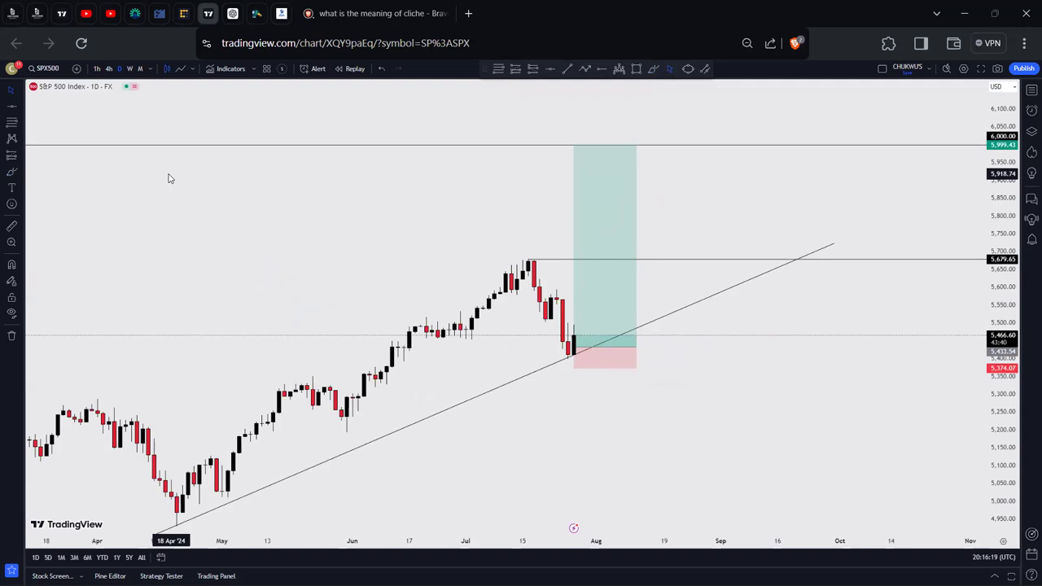
click(107, 70)
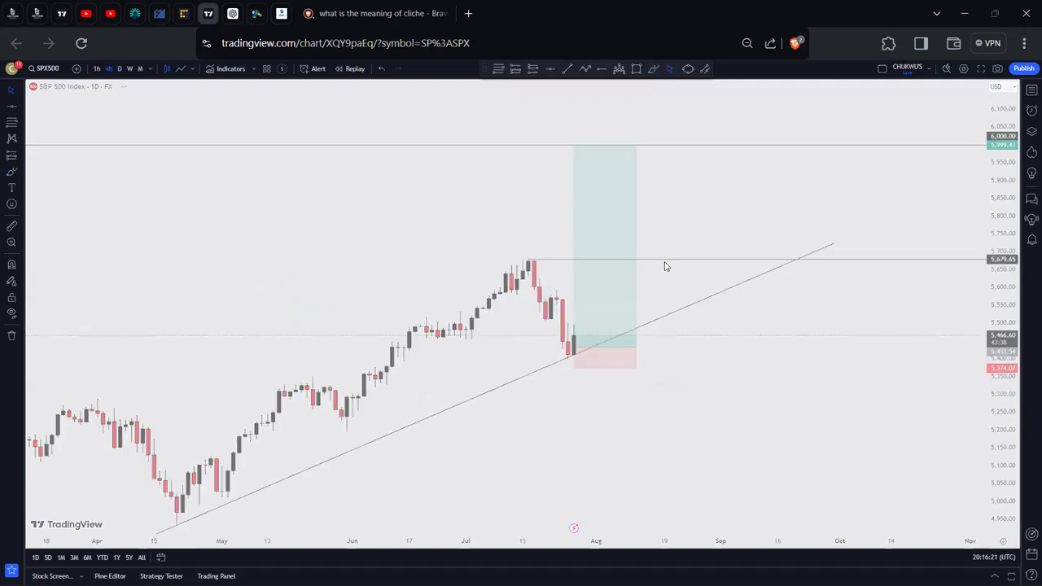
scroll(613, 350, down, 3)
drag(705, 412, 558, 418)
drag(1004, 399, 1004, 167)
drag(621, 261, 571, 242)
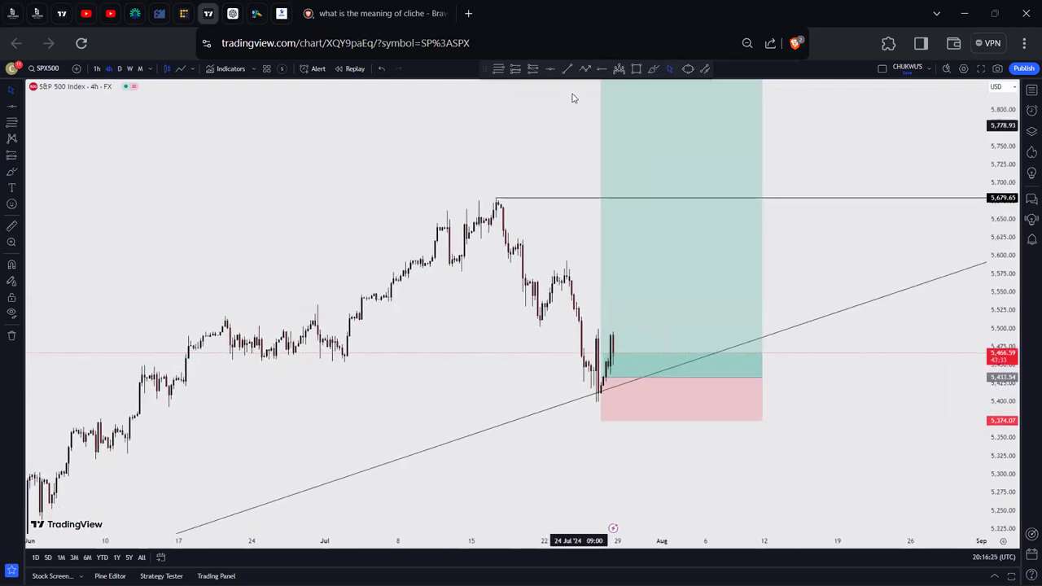
Draw a descending trendline from the 16 July high at about 5,683 along the lower high to about 5,413 on 2 August
click(567, 68)
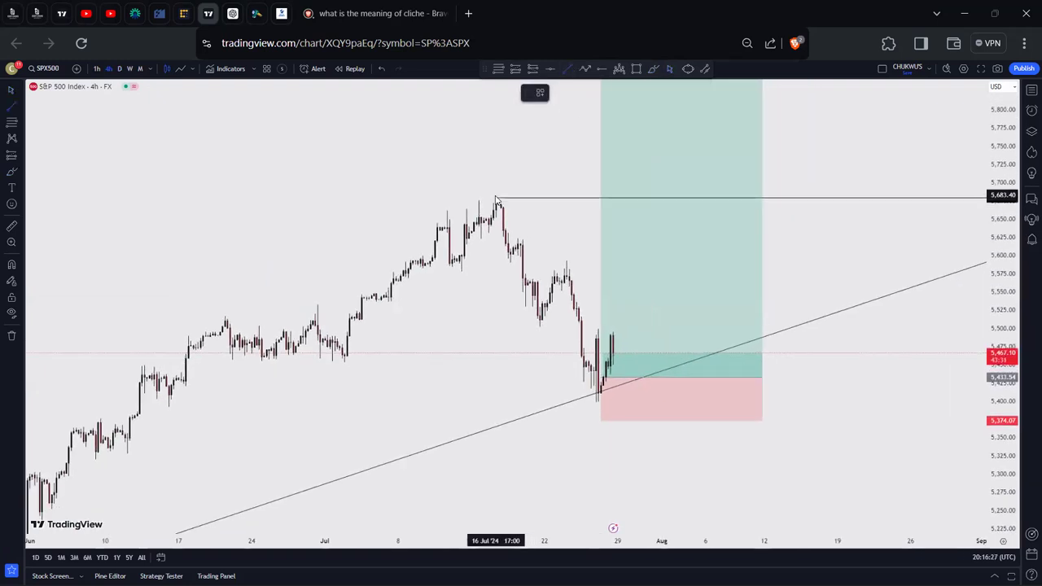
click(496, 196)
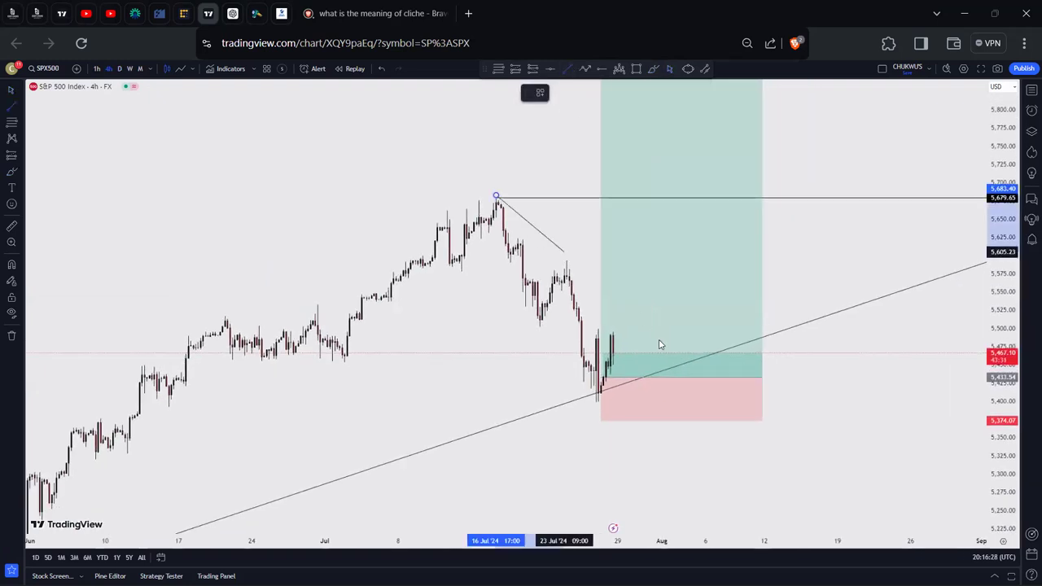
click(683, 393)
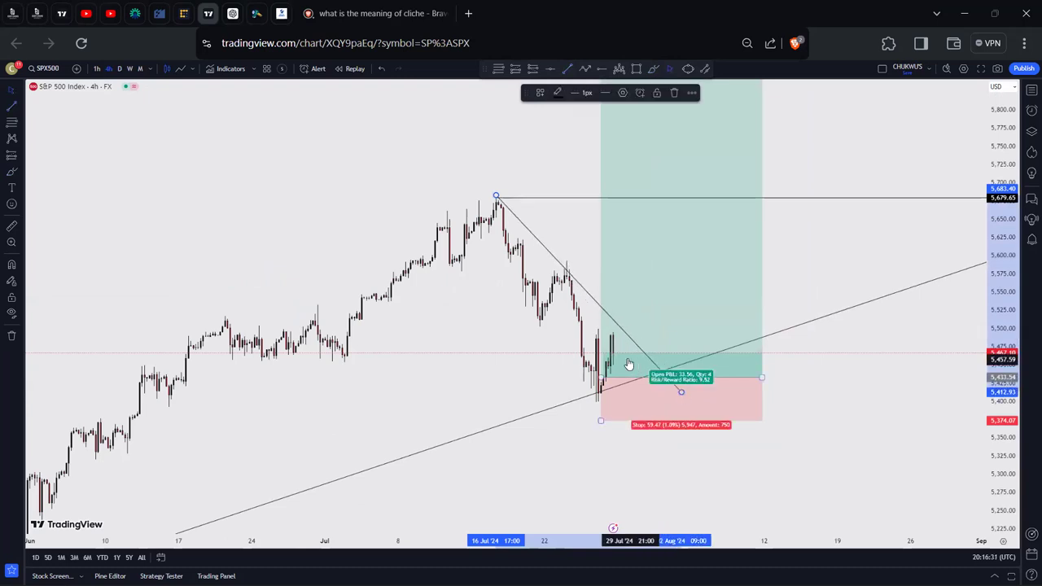
click(843, 287)
Circle the strong bullish candle at the July low and brush a path up past the July high, and undo both strokes
drag(838, 431, 880, 420)
scroll(879, 420, up, 2)
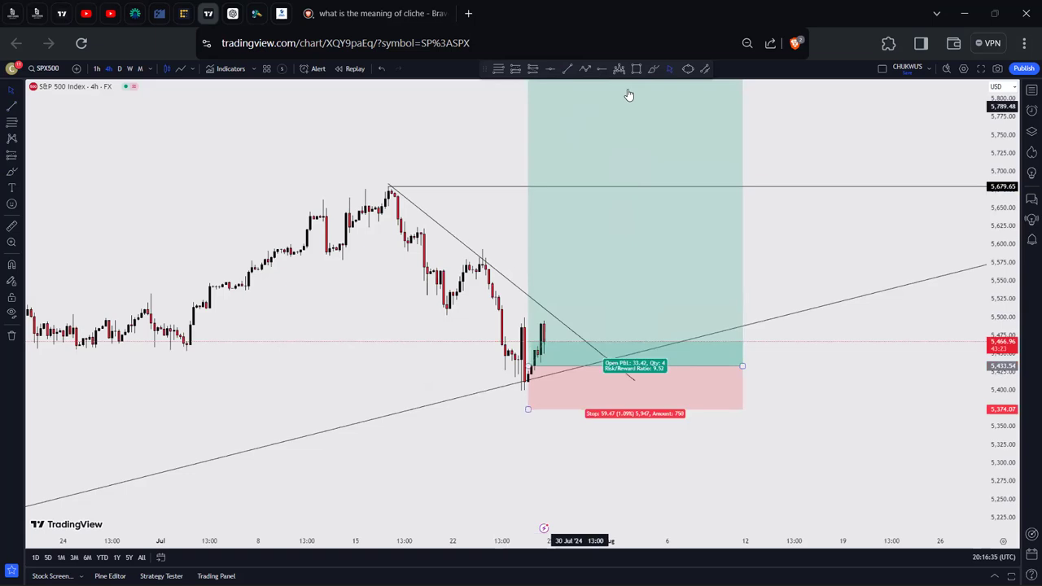
mouse_move(512, 342)
mouse_down()
mouse_move(513, 369)
mouse_move(537, 389)
mouse_move(680, 145)
mouse_up()
click(654, 69)
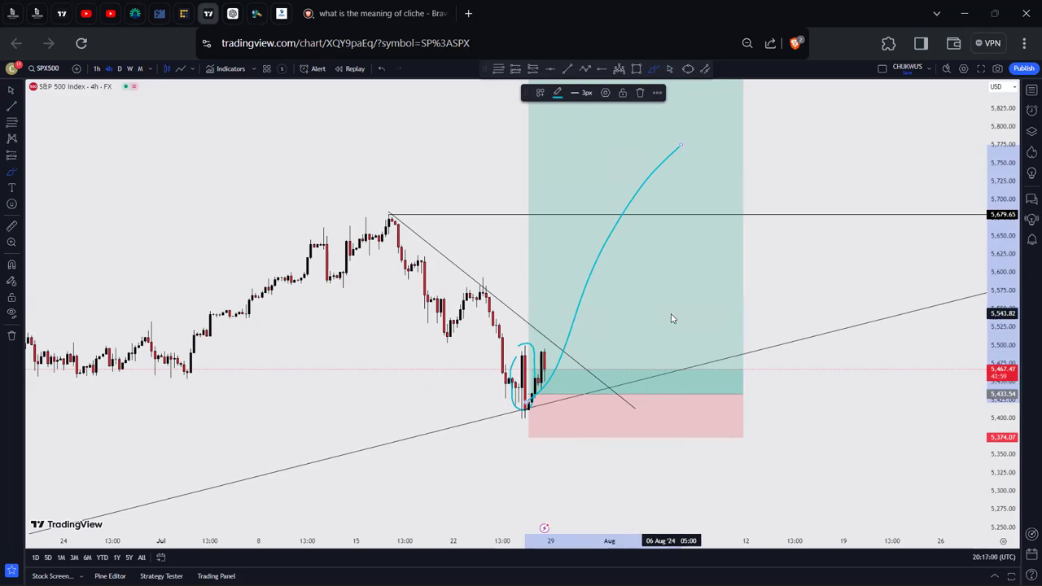
key(ctrl+z)
key(ctrl+z)
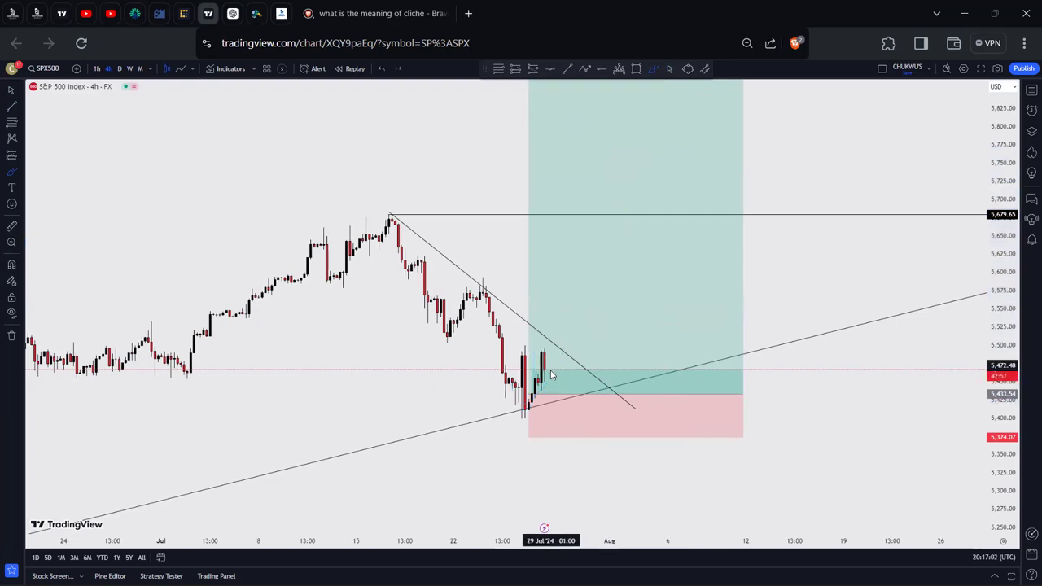
Brush a line near 5,431 and an arc above the descending trendline, and mark a rectangle zone from about 5,486 to 5,497 through the recent highs
drag(518, 398, 581, 398)
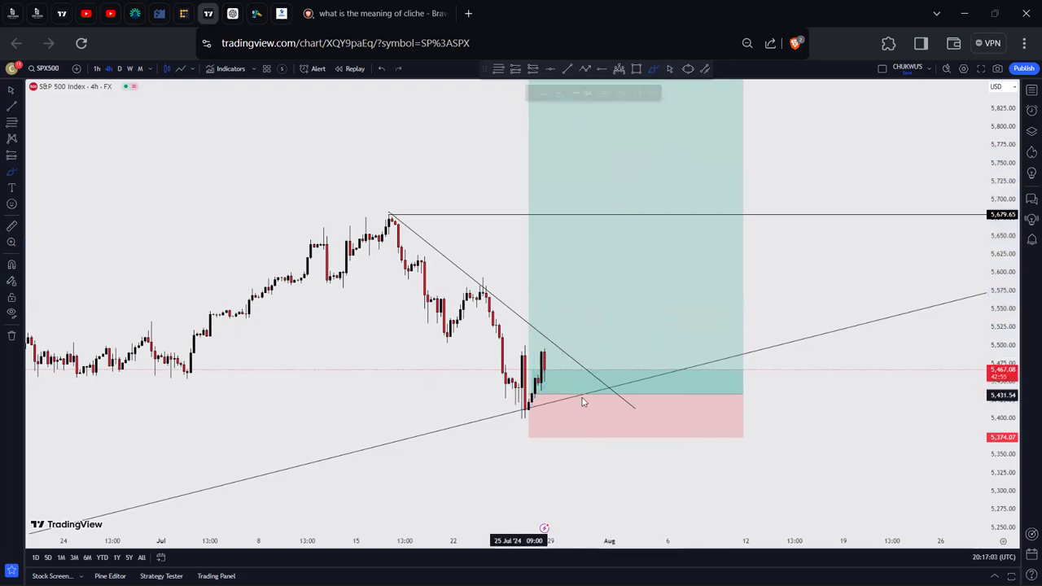
mouse_move(543, 365)
mouse_down()
mouse_move(570, 323)
mouse_move(593, 358)
mouse_up()
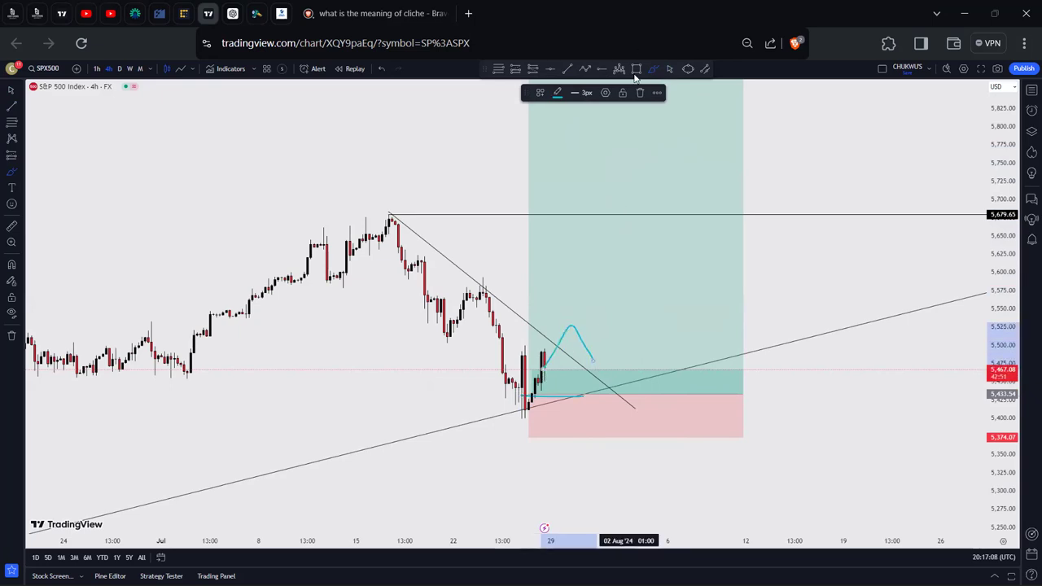
click(636, 68)
drag(479, 349, 649, 351)
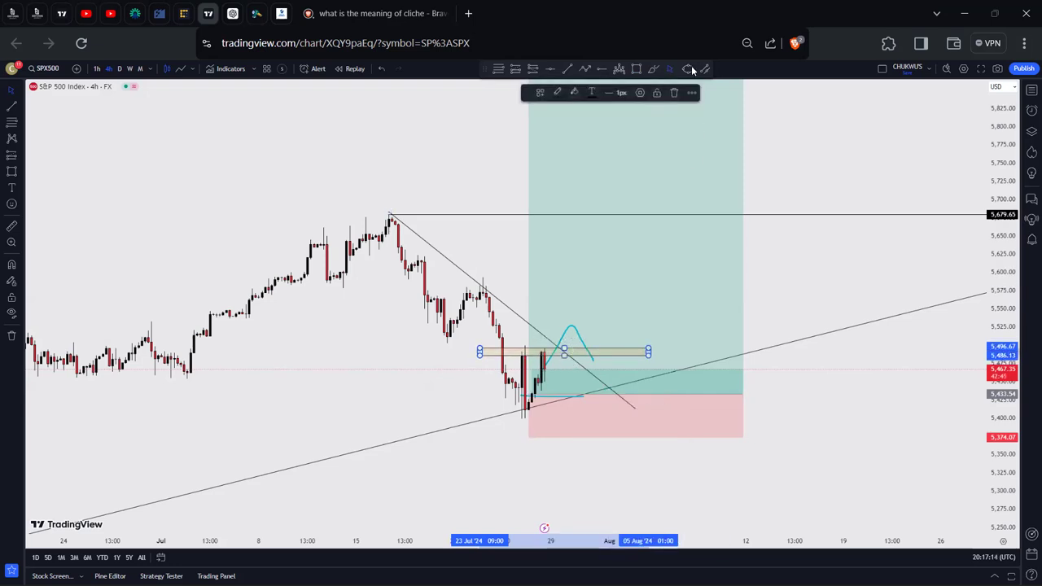
Circle the recent candle highs at the rectangle zone with the brush, and undo the strokes
click(653, 69)
mouse_move(519, 331)
mouse_down()
mouse_move(549, 362)
mouse_move(536, 351)
mouse_up()
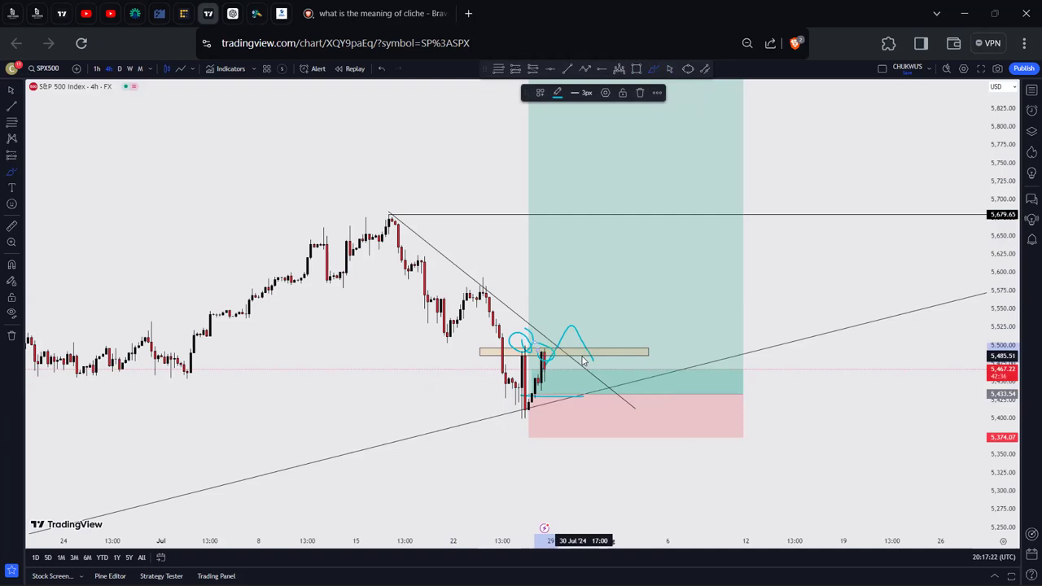
key(ctrl)
key(ctrl+z)
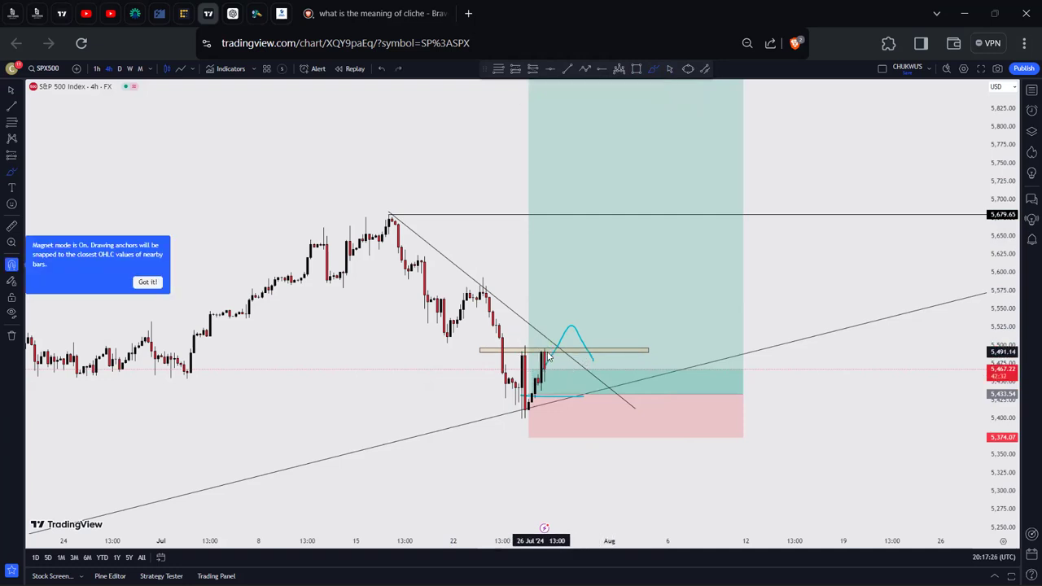
Brush a breakout and retest path from the zone up to about 5,570, and undo every brush mark and the rectangle zone
click(571, 340)
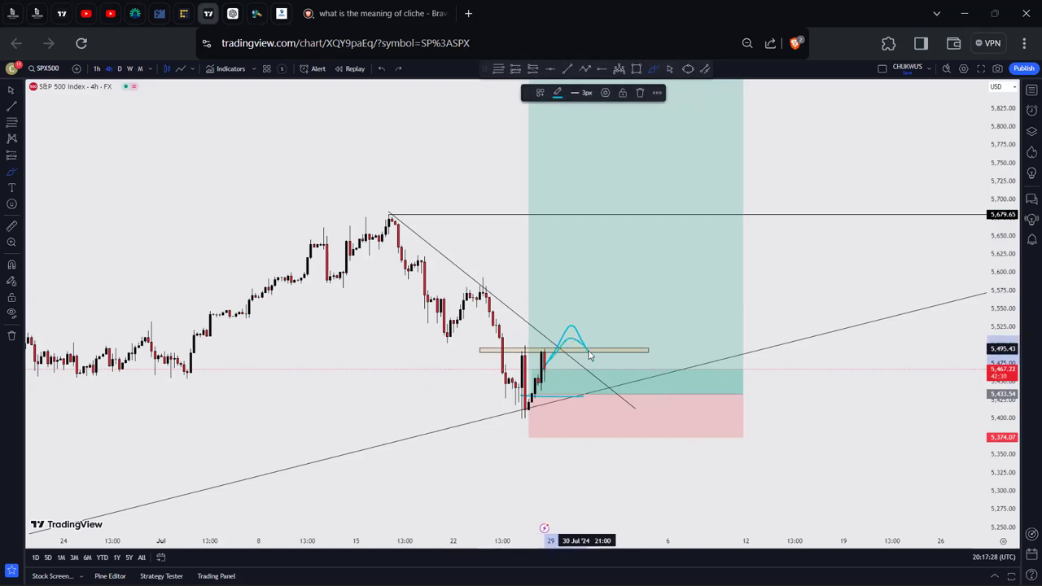
drag(586, 353, 615, 294)
mouse_move(575, 367)
mouse_down()
mouse_move(577, 337)
mouse_move(587, 359)
mouse_move(568, 344)
mouse_up()
key(ctrl)
key(ctrl+z)
key(ctrl+z)
key(ctrl+z)
key(ctrl+z)
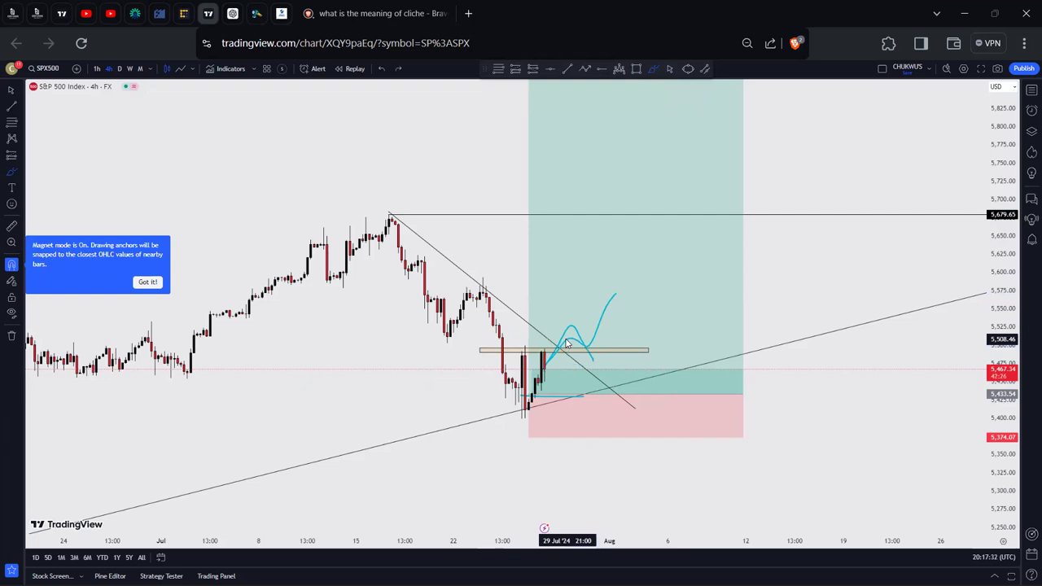
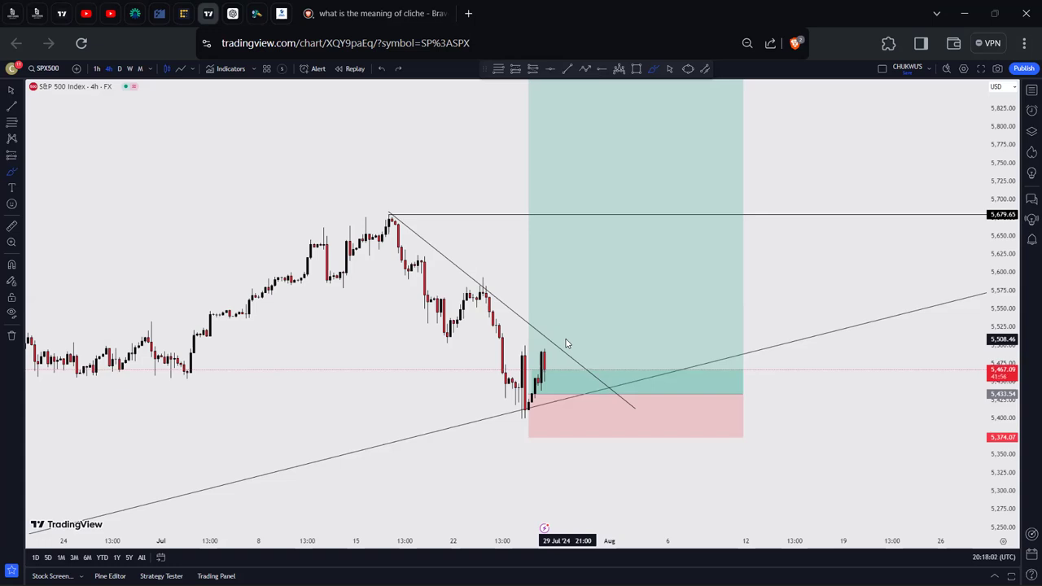
Brush the resistance zone, mark the two trendline highs and project a retest rally to about 5,585, and undo all strokes
mouse_move(510, 357)
mouse_down()
mouse_move(606, 348)
mouse_move(513, 338)
mouse_move(561, 346)
mouse_move(558, 337)
mouse_move(587, 361)
mouse_up()
drag(471, 271, 486, 297)
drag(386, 195, 389, 218)
drag(568, 335, 606, 282)
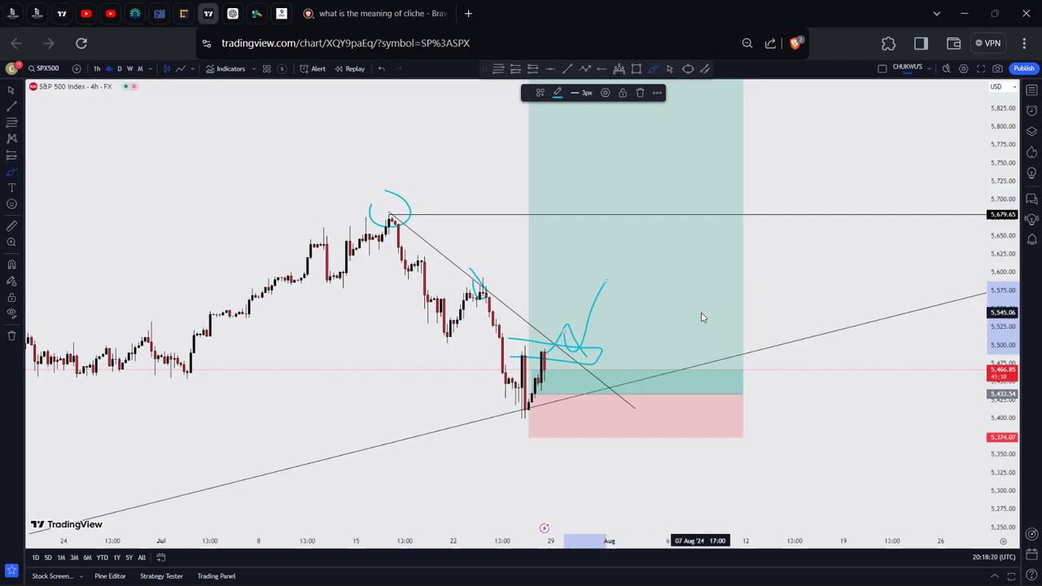
key(ctrl+z)
key(ctrl+z)
key(ctrl+z)
key(ctrl+z)
key(ctrl+z)
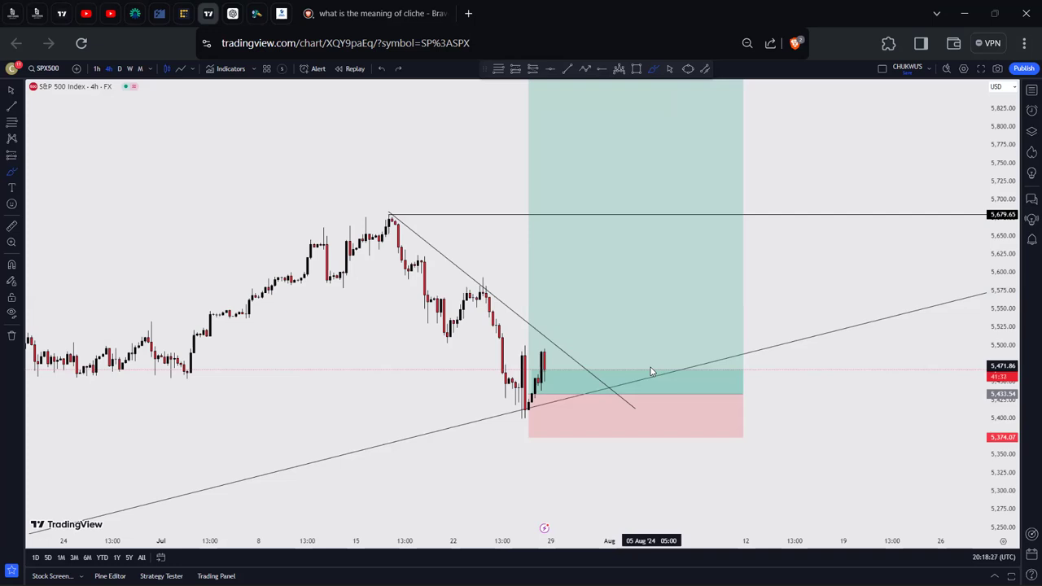
Change the chart symbol from SPX500 to GBPCHF
click(537, 370)
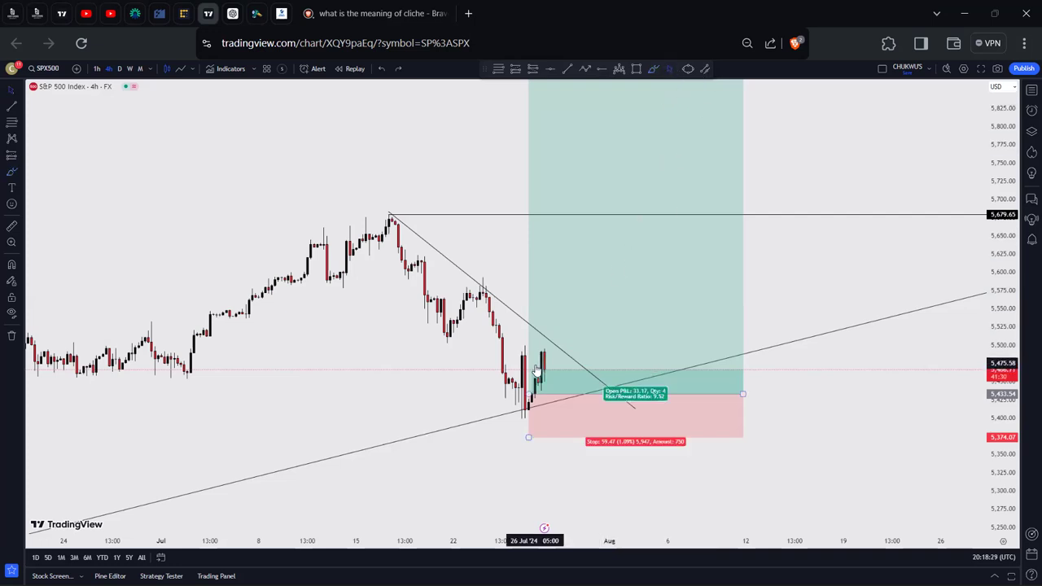
scroll(537, 370, down, 1)
text(GB)
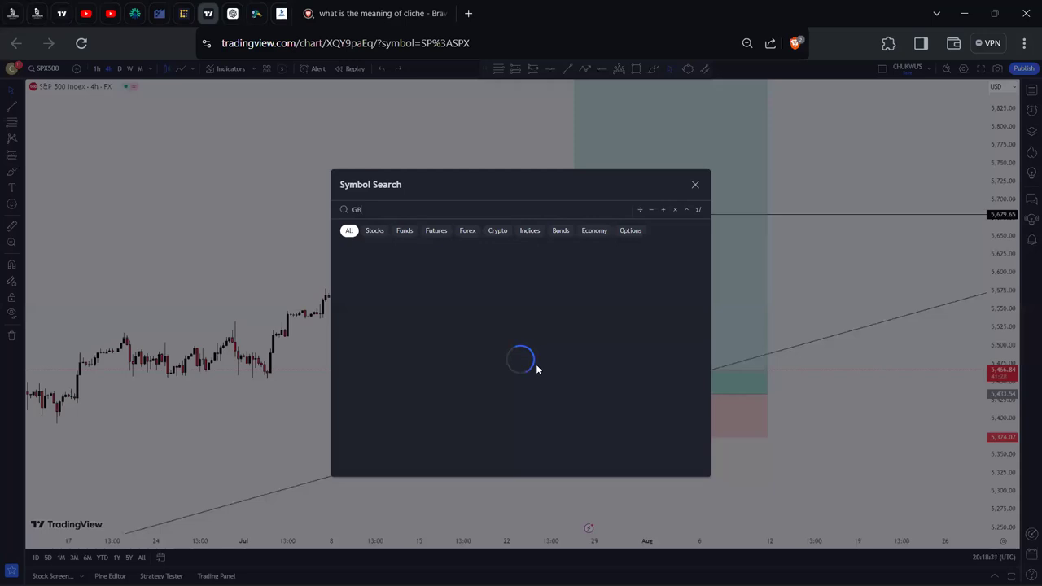
text(PCHF)
click(493, 250)
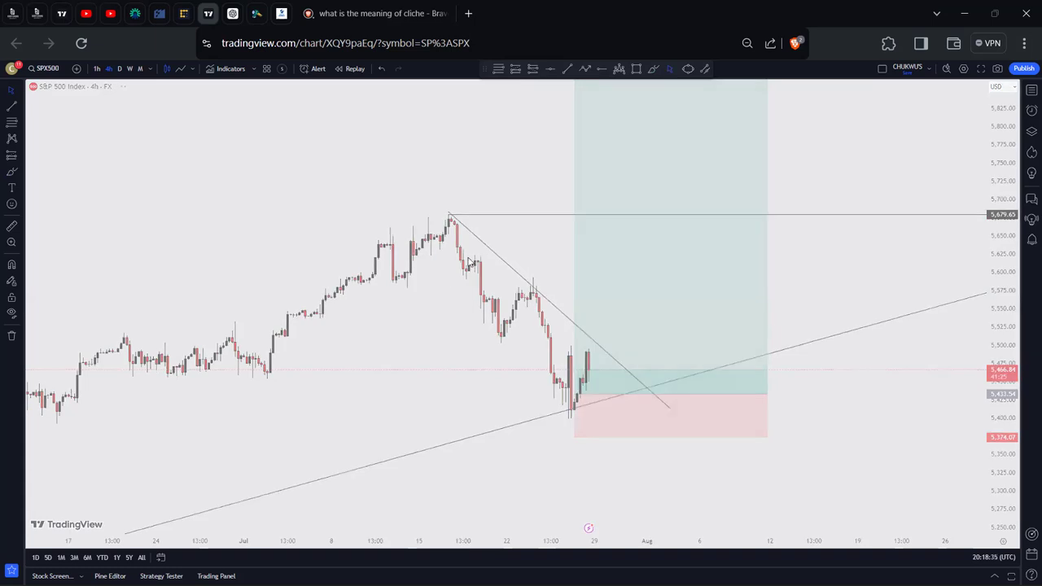
Switch the GBPCHF chart to the daily timeframe and reset the chart view to frame the rising trendline and recent candles
scroll(492, 286, down, 3)
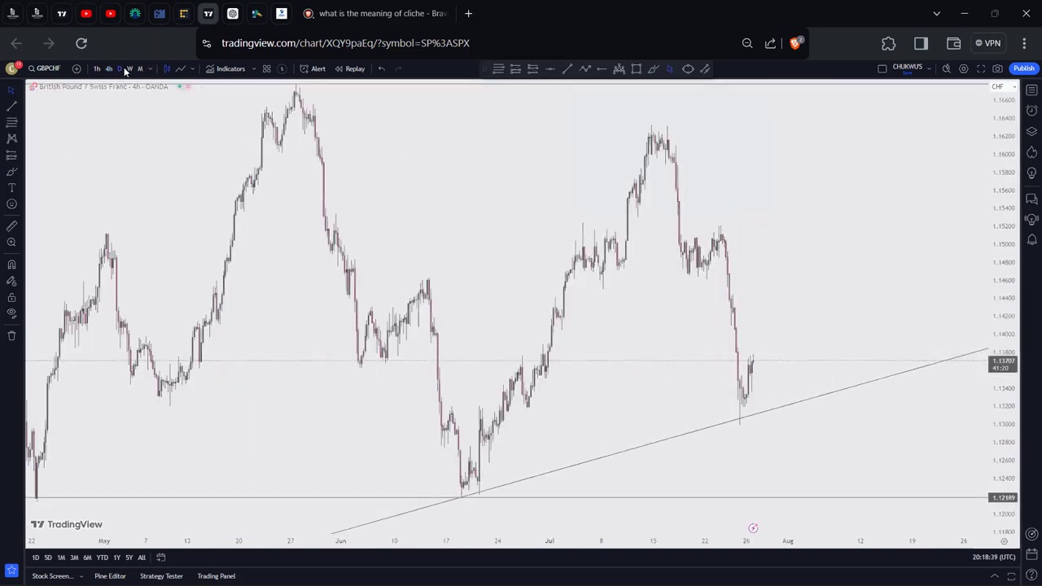
right_click(383, 207)
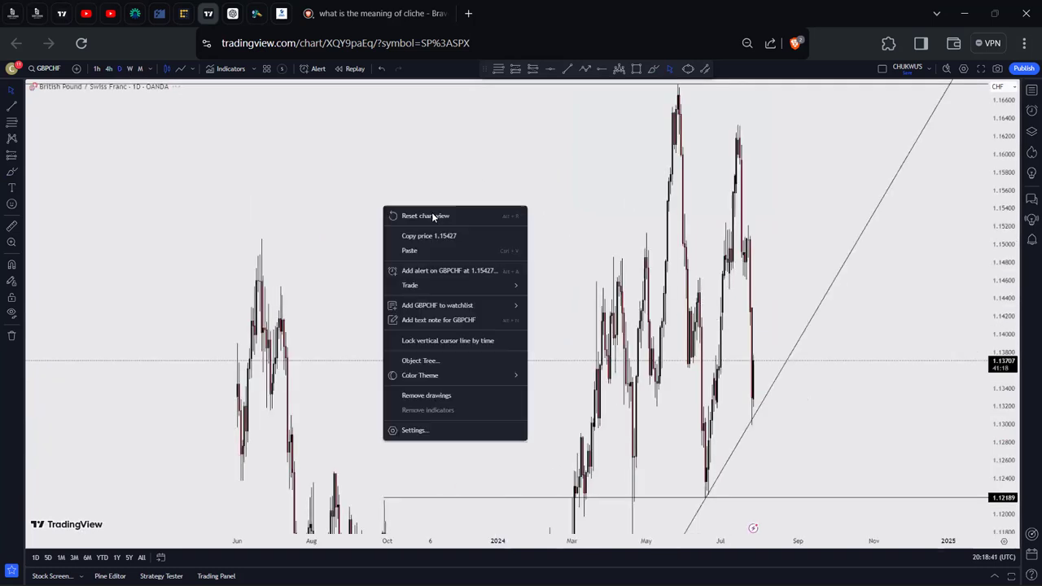
click(407, 214)
scroll(652, 327, up, 2)
scroll(669, 331, up, 1)
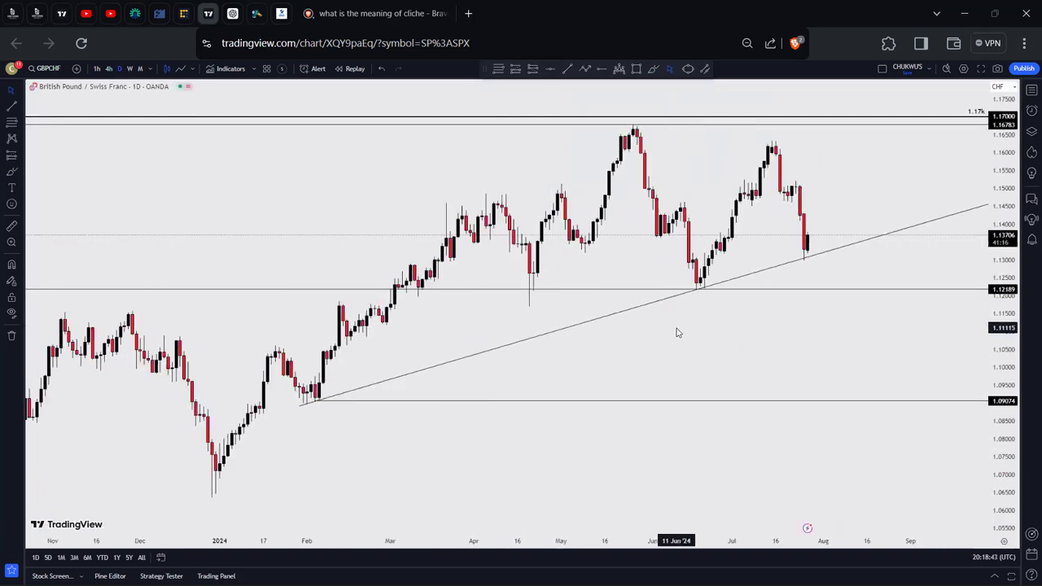
drag(775, 347, 714, 351)
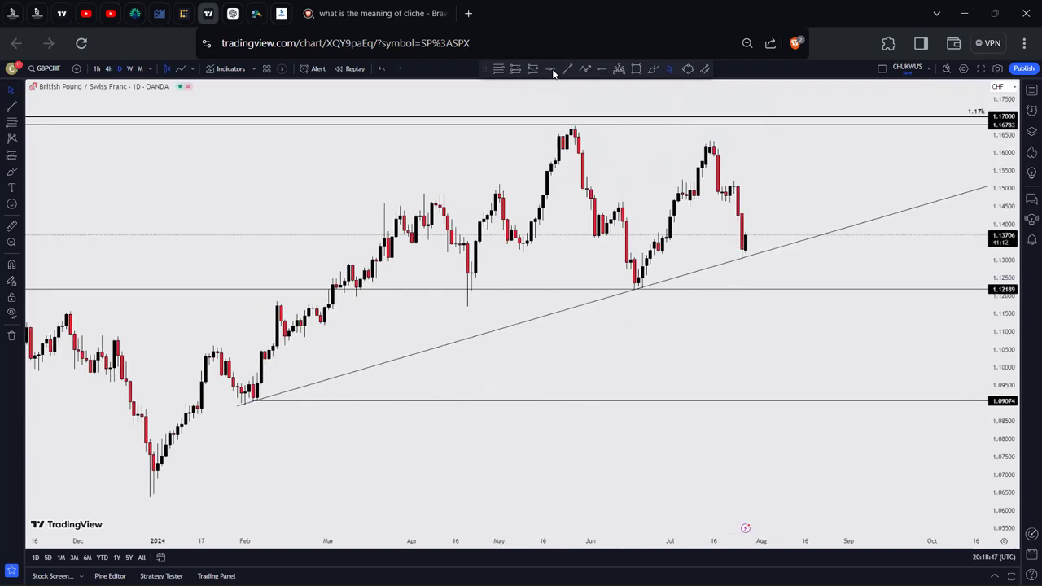
Circle the latest daily candles where they touch the rising trendline, and remove the circle
click(654, 69)
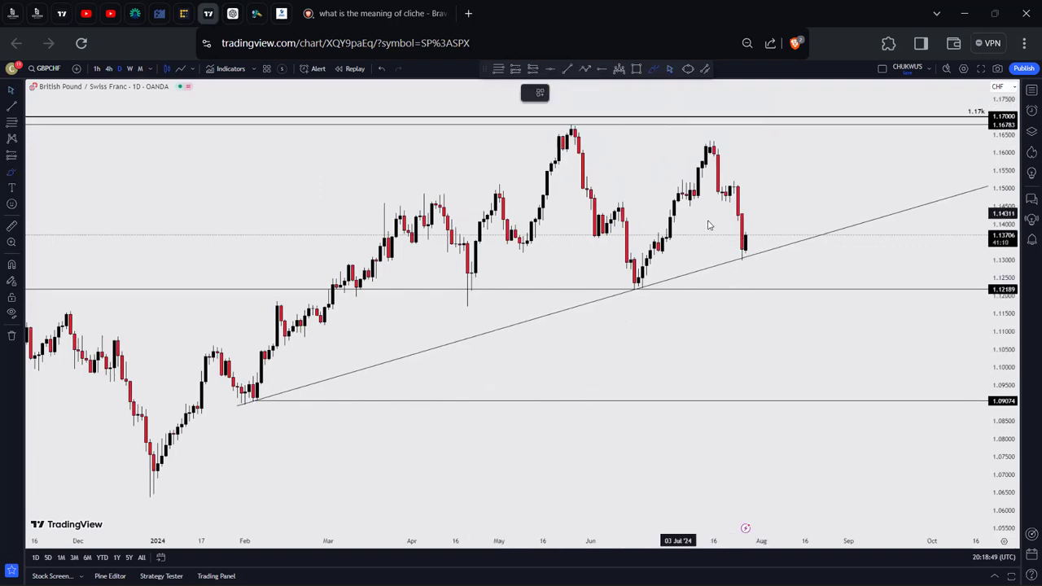
mouse_move(742, 219)
mouse_down()
mouse_move(726, 240)
mouse_move(762, 254)
mouse_move(741, 218)
mouse_up()
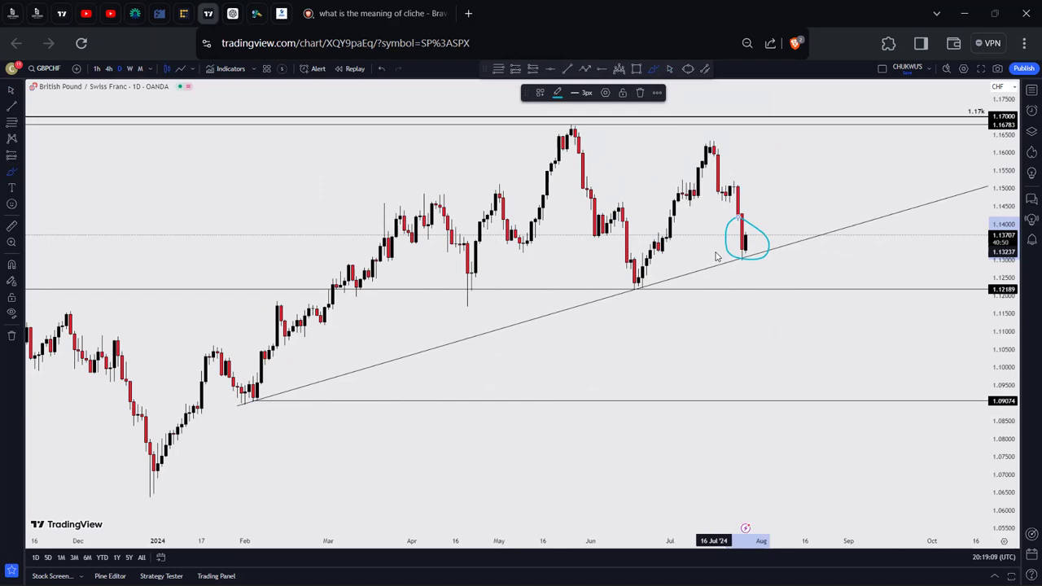
key(Delete)
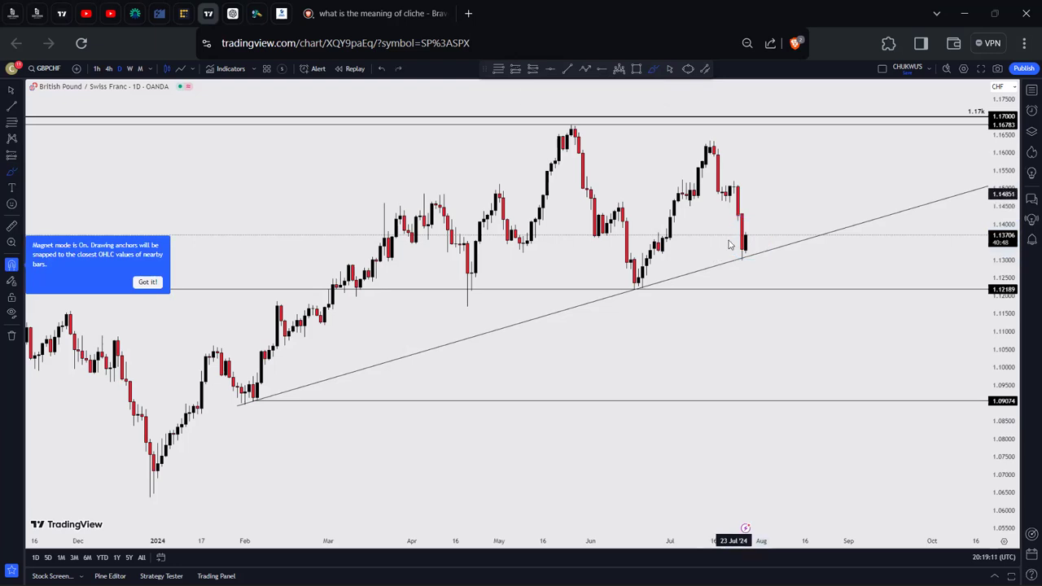
Switch GBPCHF down through the 4-hour to the 1-hour timeframe and frame the late-July decline and rebound off the trendline
click(111, 69)
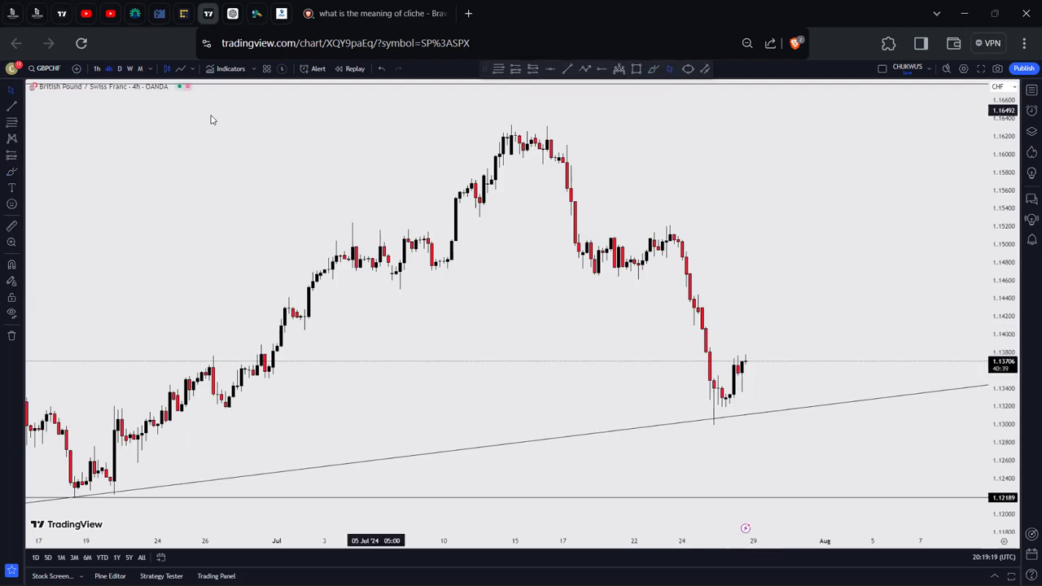
click(97, 69)
scroll(684, 354, down, 3)
drag(849, 351, 740, 311)
scroll(740, 309, up, 2)
drag(1007, 359, 1007, 330)
drag(900, 346, 924, 214)
scroll(773, 243, up, 1)
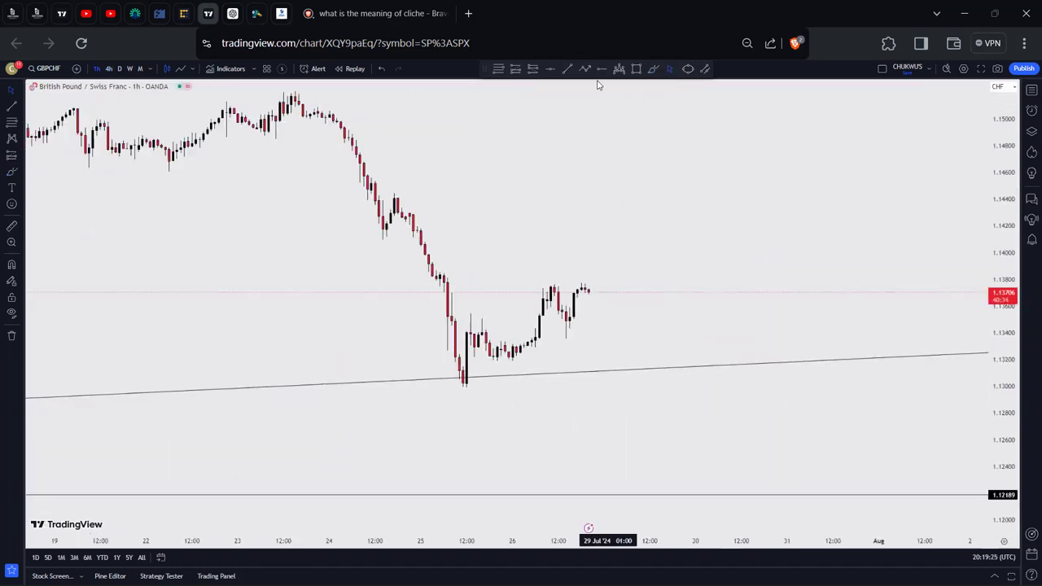
Mark a rectangle zone from 1.13417 to 1.13491, spanning 25 July 09:00 to 30 July 02:00, across the retested highs
click(637, 69)
click(454, 331)
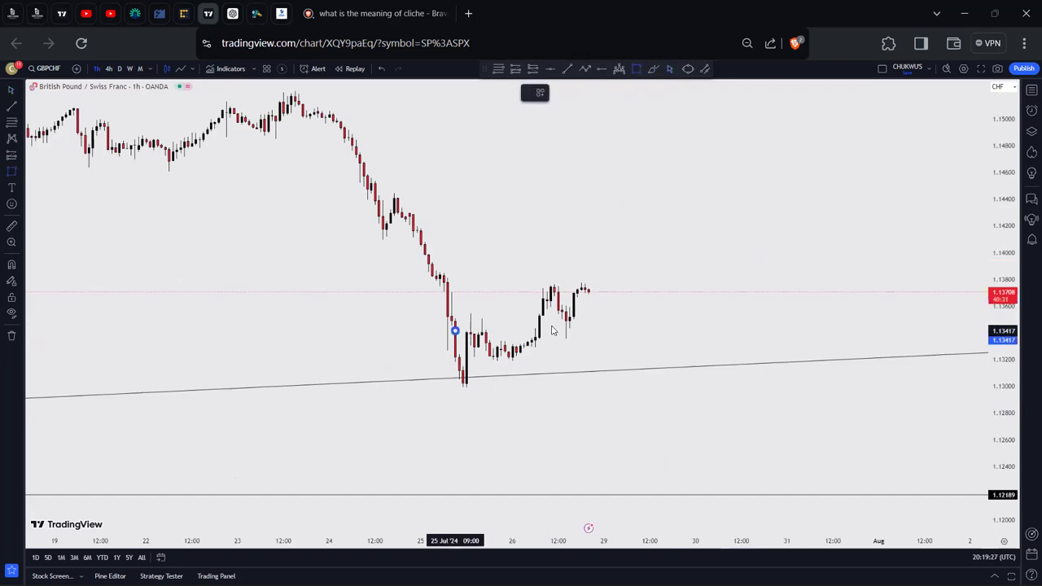
click(703, 321)
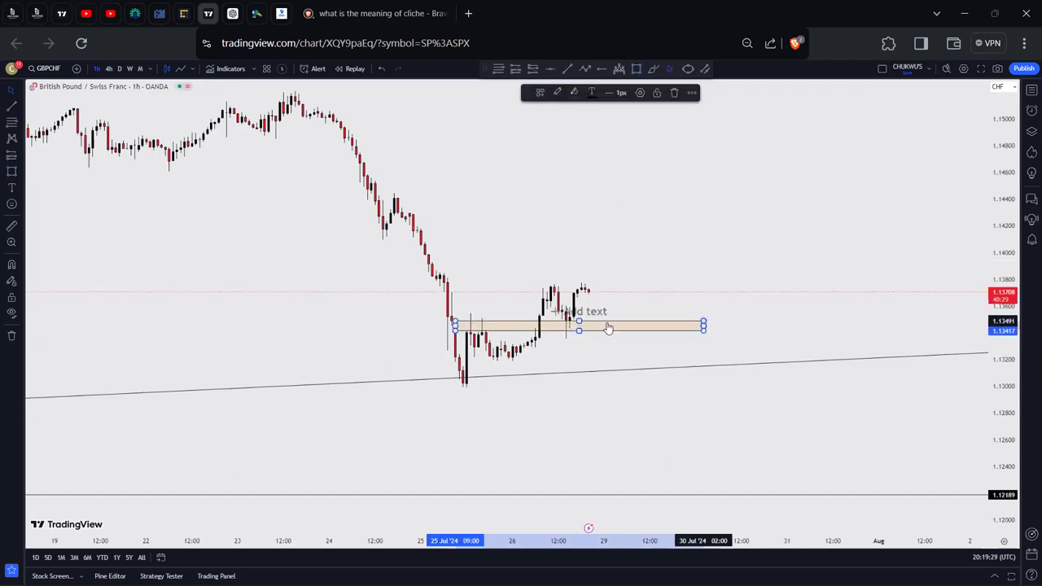
click(592, 354)
Place a long position at the zone's upper edge with entry about 1.13502, target about 1.14881 and stop about 1.12801
click(515, 70)
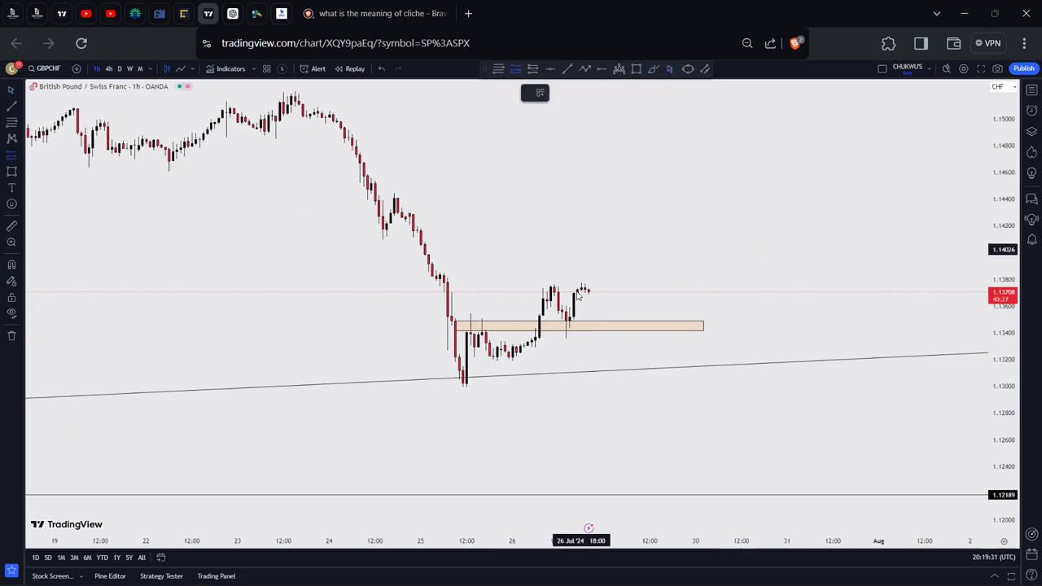
click(569, 319)
drag(569, 251, 569, 133)
drag(569, 378, 562, 413)
Draw a horizontal ray from the 25 July low at 1.13004 and move the long position's stop to about 1.12886
click(480, 402)
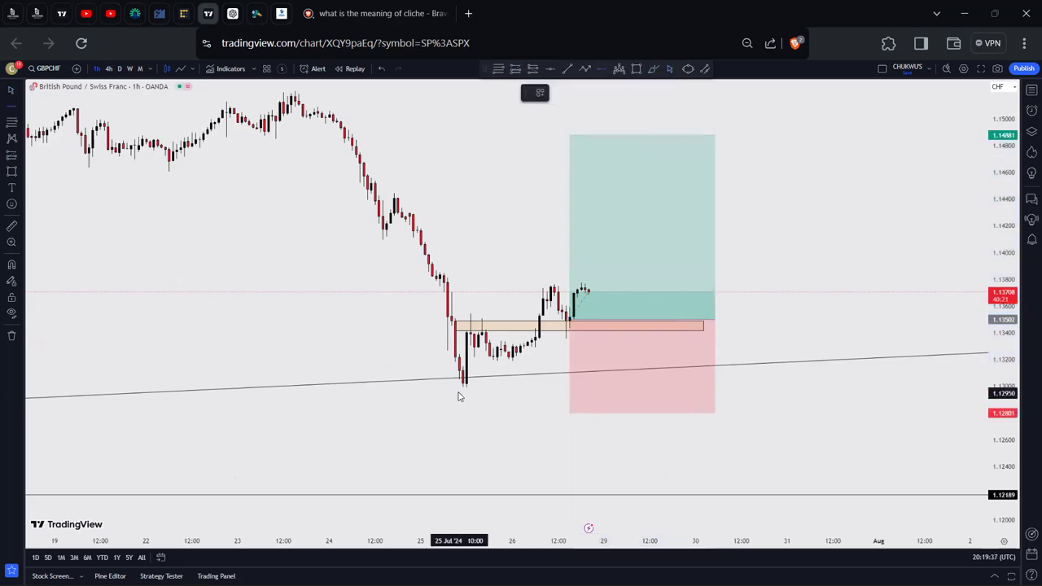
click(465, 386)
drag(467, 387, 462, 387)
mouse_move(570, 413)
mouse_down()
mouse_move(548, 403)
mouse_move(569, 402)
mouse_up()
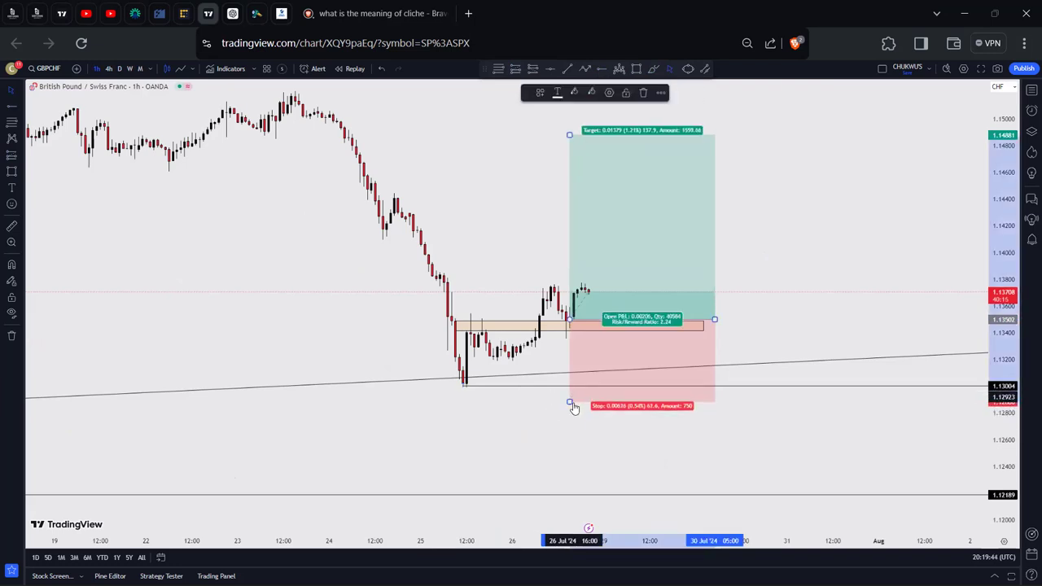
click(506, 236)
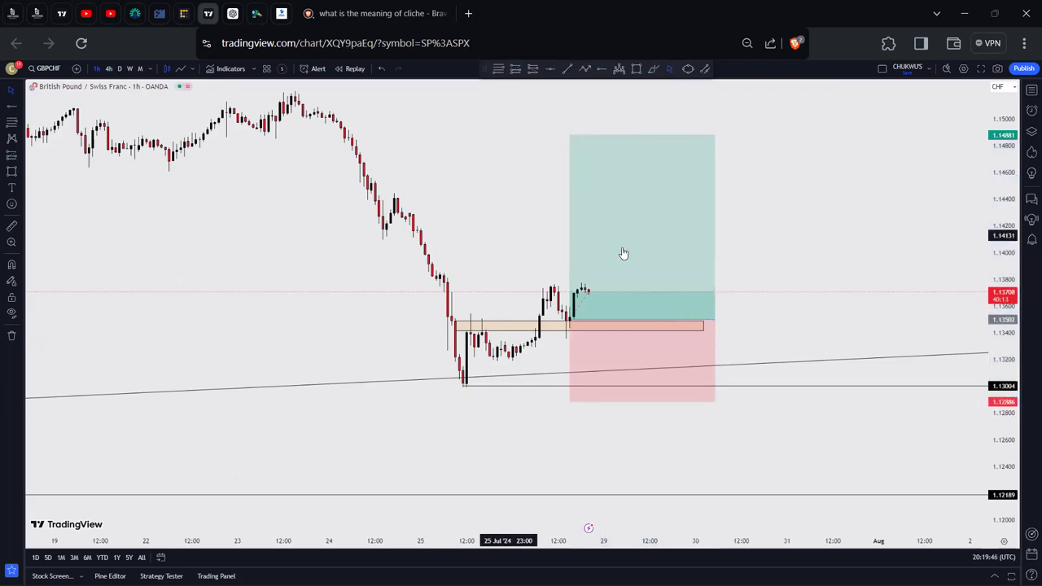
Brush a path dipping to the 1.13004 ray and rallying, plus a short arc beside the decline, deleting each stroke
click(652, 68)
mouse_move(577, 293)
mouse_down()
mouse_move(598, 366)
mouse_move(628, 270)
mouse_up()
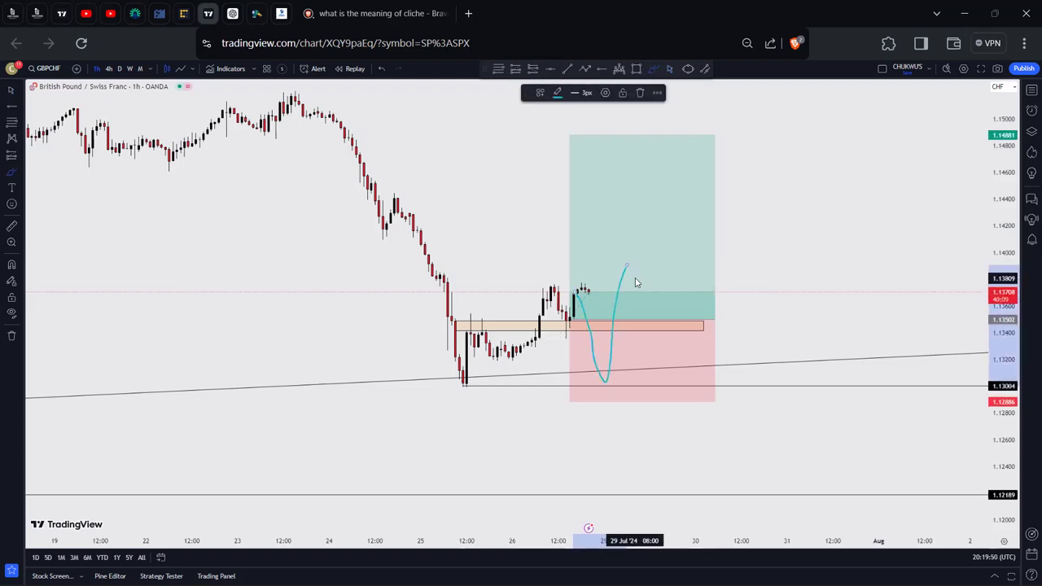
key(Delete)
click(653, 68)
scroll(534, 260, down, 1)
drag(534, 238, 495, 261)
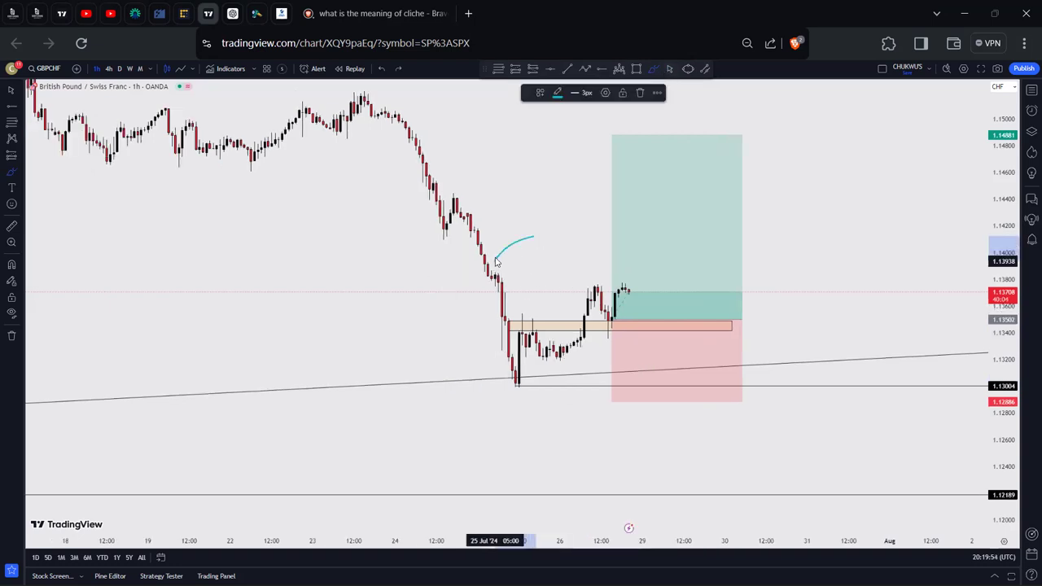
click(640, 92)
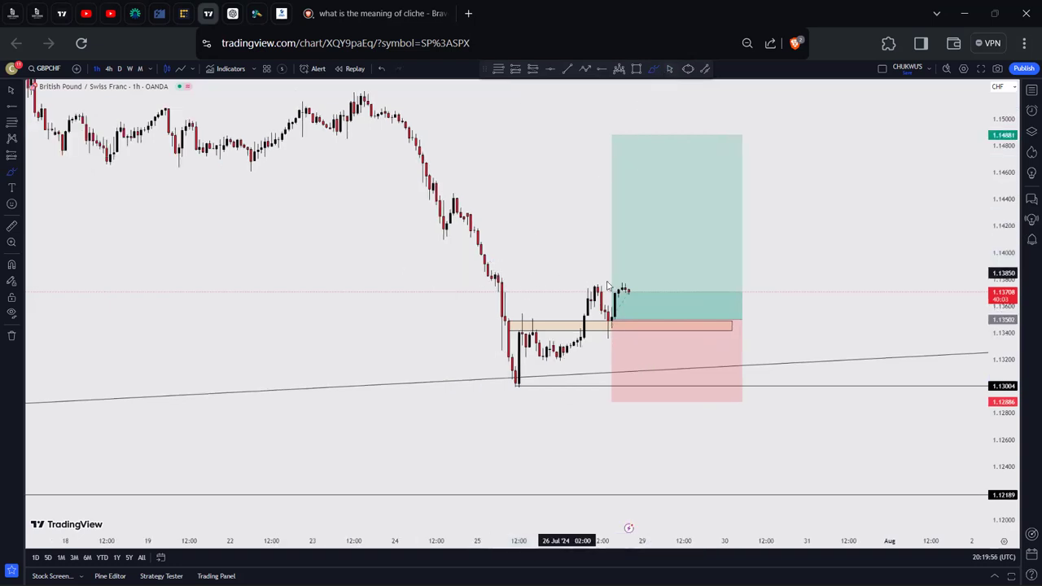
Brush a bounce path off the rectangle zone and circle its earlier touches, and undo the strokes
mouse_move(628, 290)
mouse_down()
mouse_move(643, 327)
mouse_move(660, 265)
mouse_up()
mouse_move(646, 312)
mouse_down()
mouse_move(635, 319)
mouse_move(648, 314)
mouse_up()
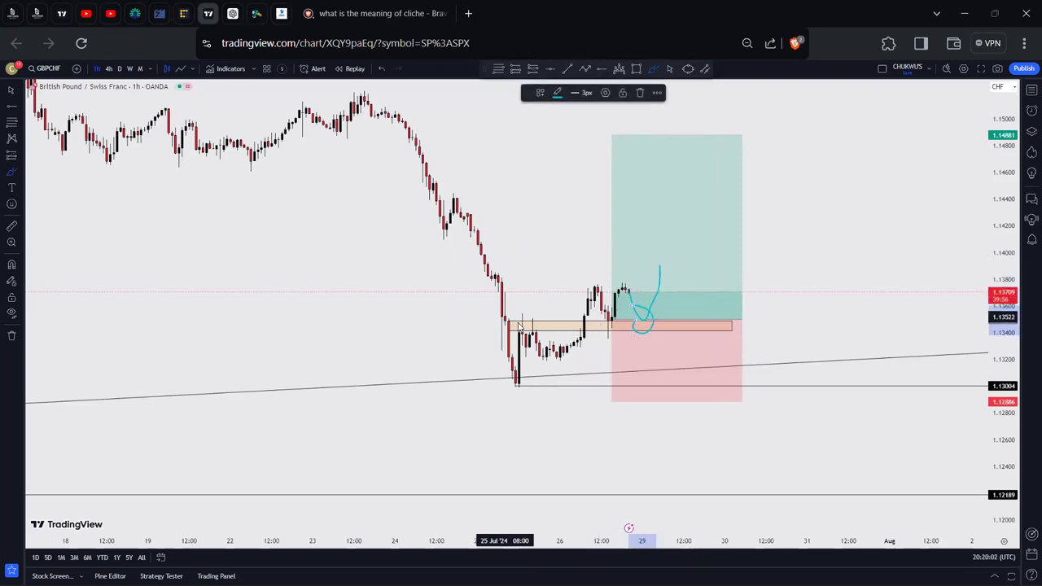
mouse_move(519, 324)
mouse_down()
mouse_move(540, 314)
mouse_move(521, 330)
mouse_up()
mouse_move(611, 316)
mouse_down()
mouse_move(602, 334)
mouse_move(666, 281)
mouse_up()
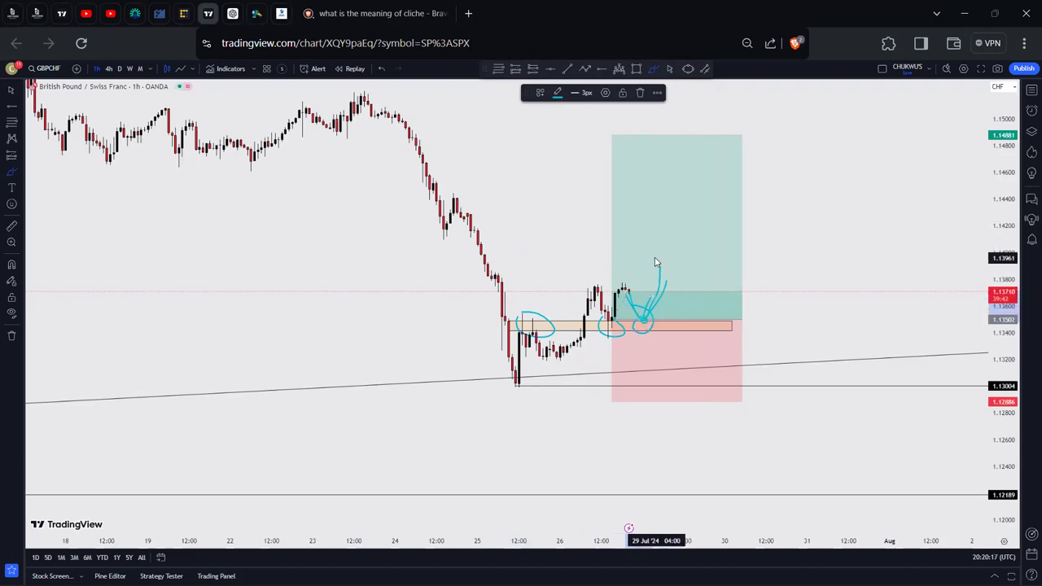
key(ctrl+z)
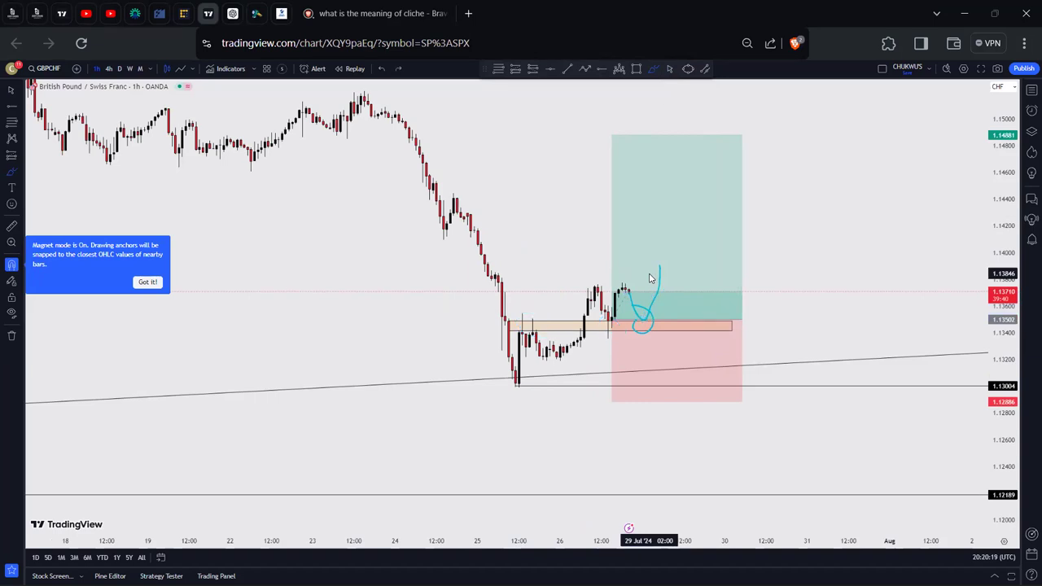
Switch the GBPCHF chart back to the 4-hour timeframe
click(119, 70)
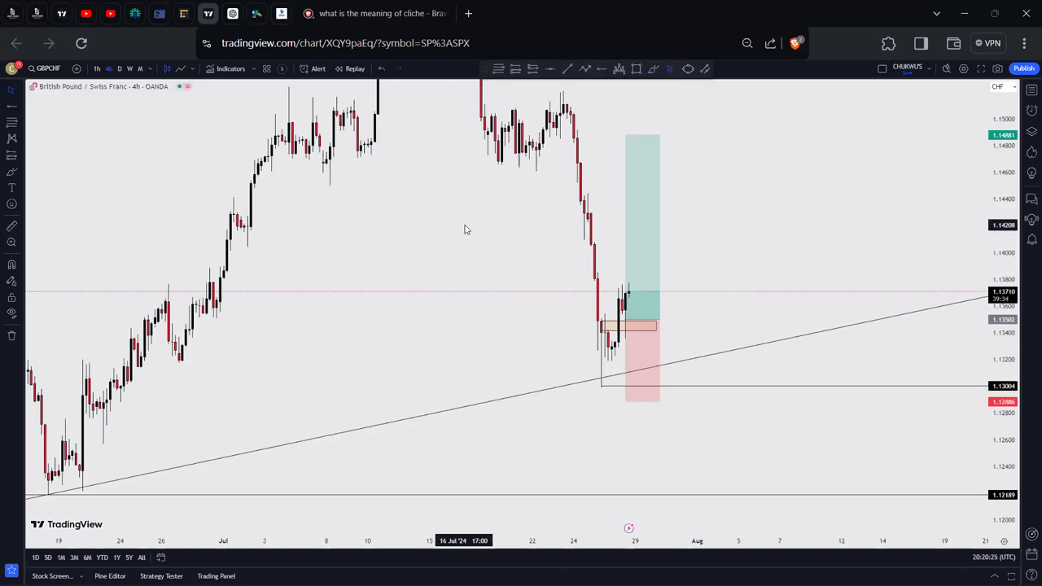
Switch the GBPCHF chart to the daily timeframe, and delete the 1.13004 horizontal ray and the long position
drag(998, 140, 990, 235)
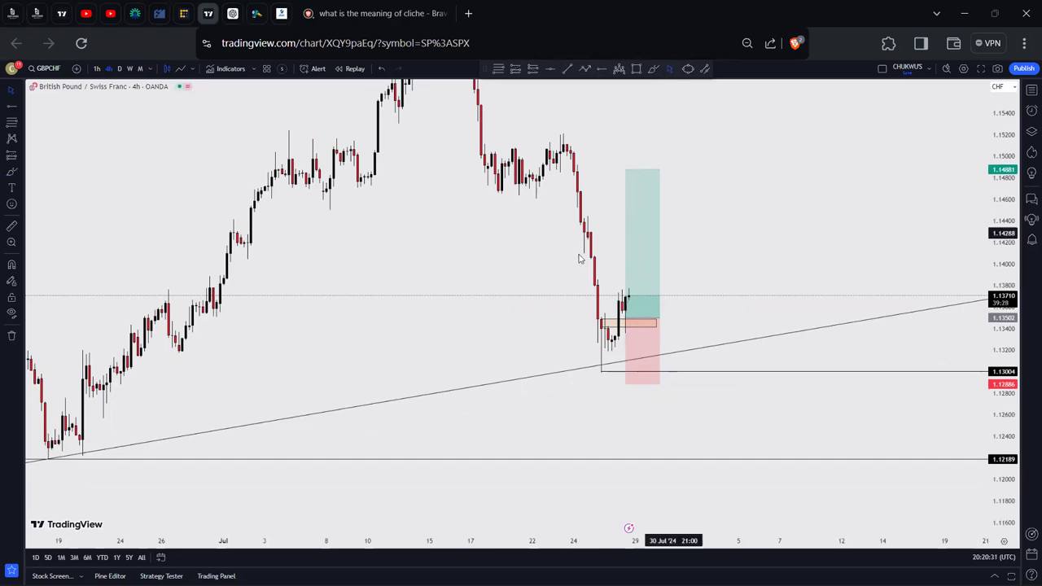
click(119, 69)
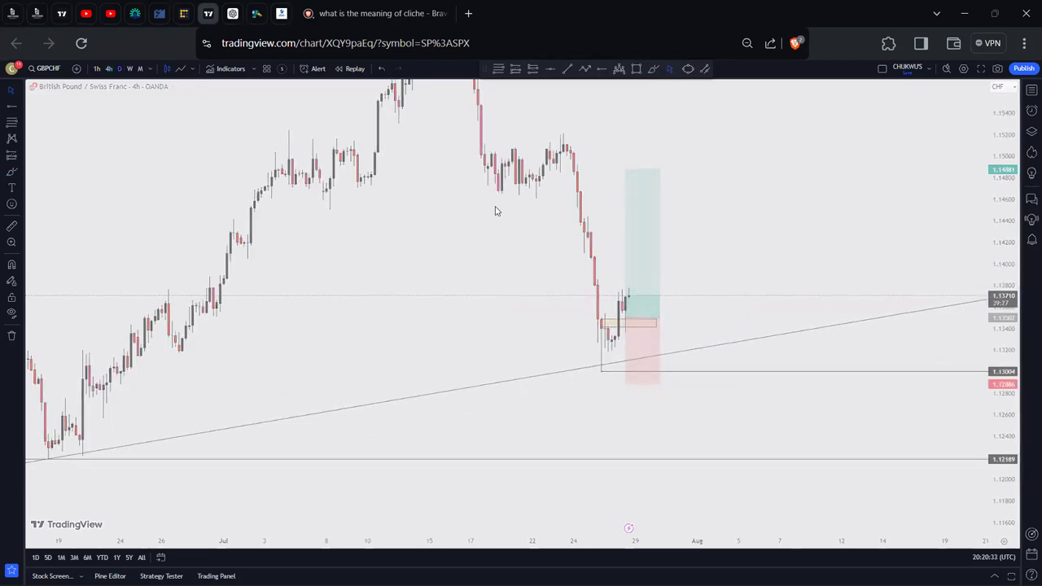
click(679, 374)
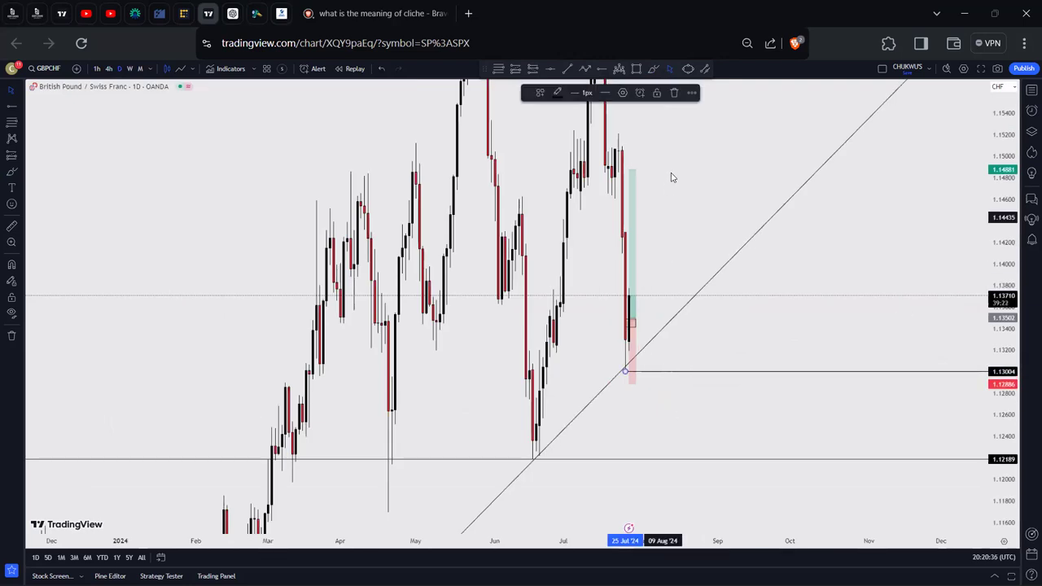
click(676, 93)
click(627, 235)
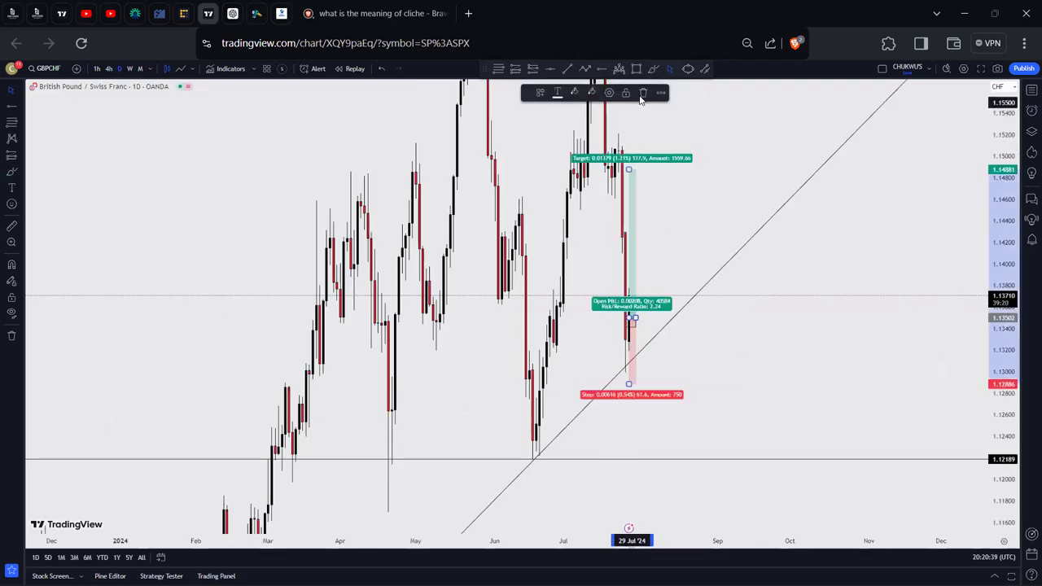
click(649, 92)
right_click(568, 128)
click(604, 135)
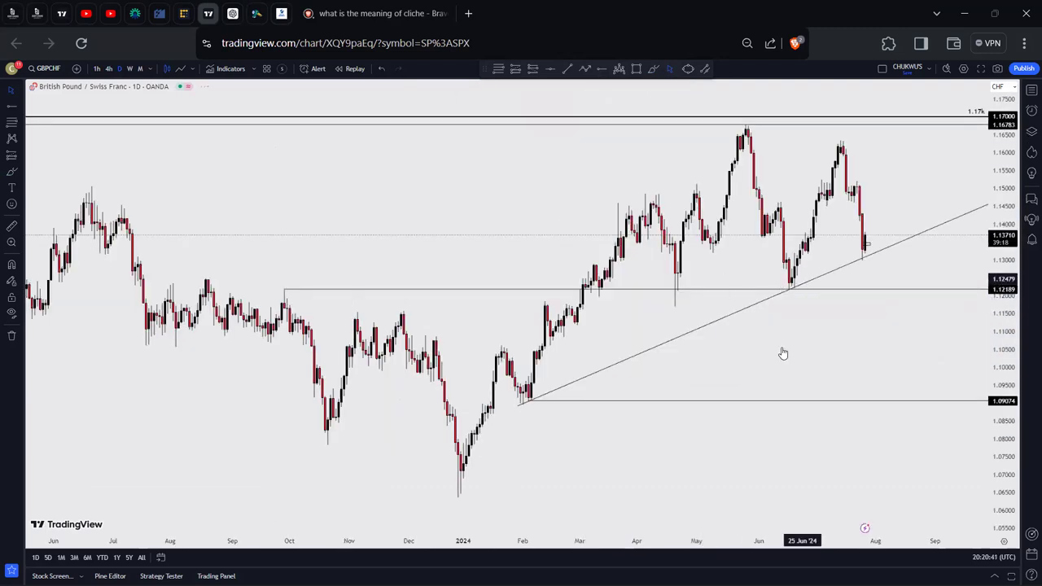
Brush circles around the February, June and late July touches of the rising trendline
drag(689, 388, 636, 145)
click(653, 69)
mouse_move(483, 375)
mouse_down()
mouse_move(477, 399)
mouse_move(486, 377)
mouse_up()
drag(755, 261, 737, 281)
drag(805, 255, 812, 244)
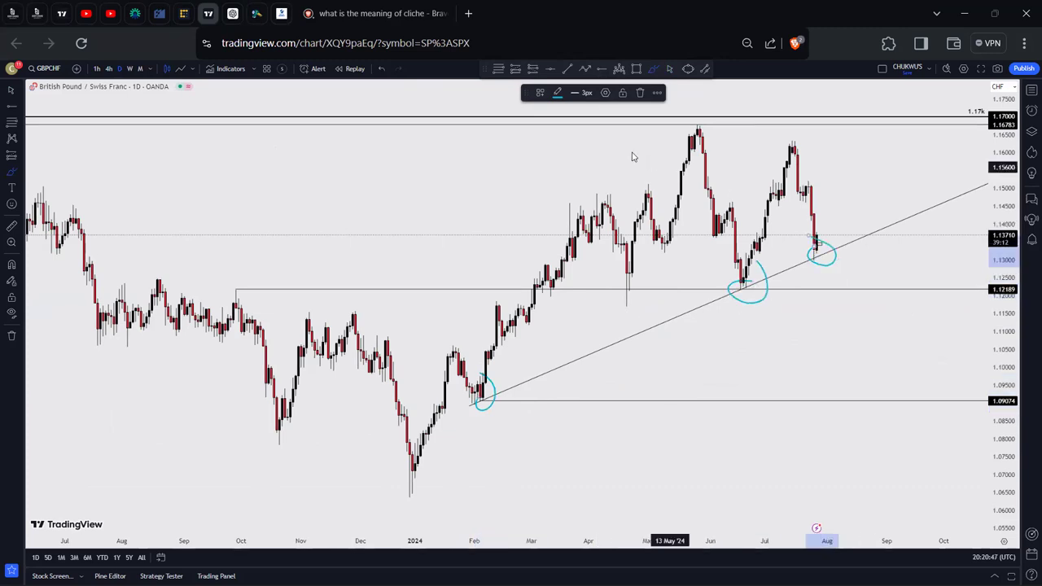
Draw a Fibonacci retracement up to the July high and move its starting anchor to the April low at about 1.11708
click(498, 70)
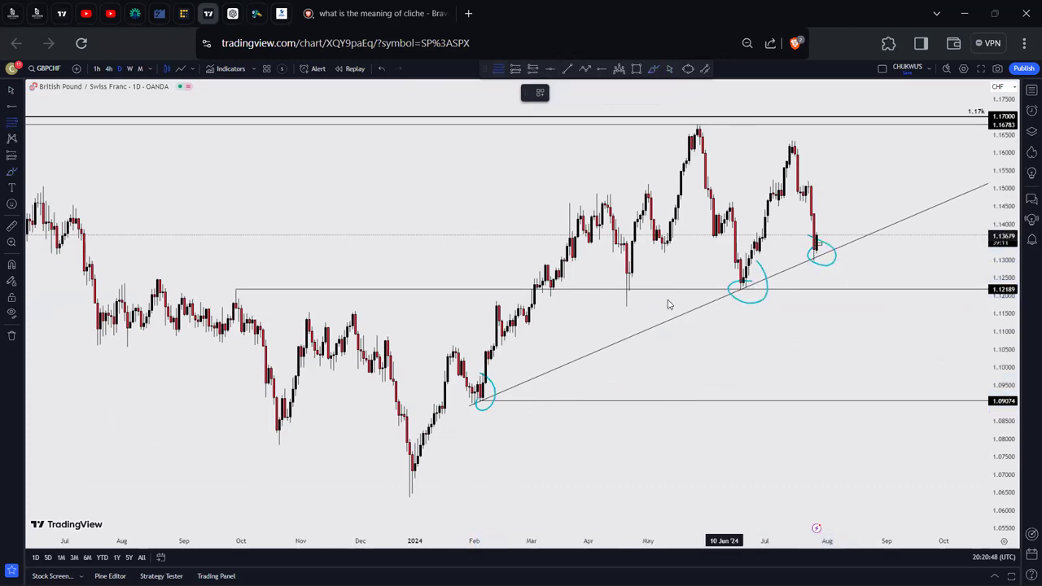
click(740, 290)
click(880, 144)
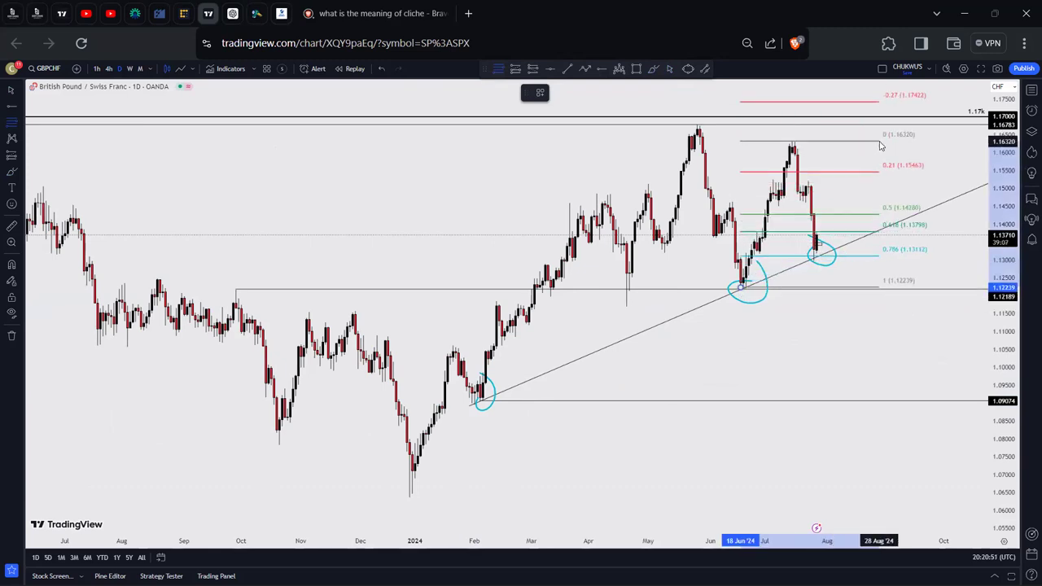
drag(743, 290, 619, 306)
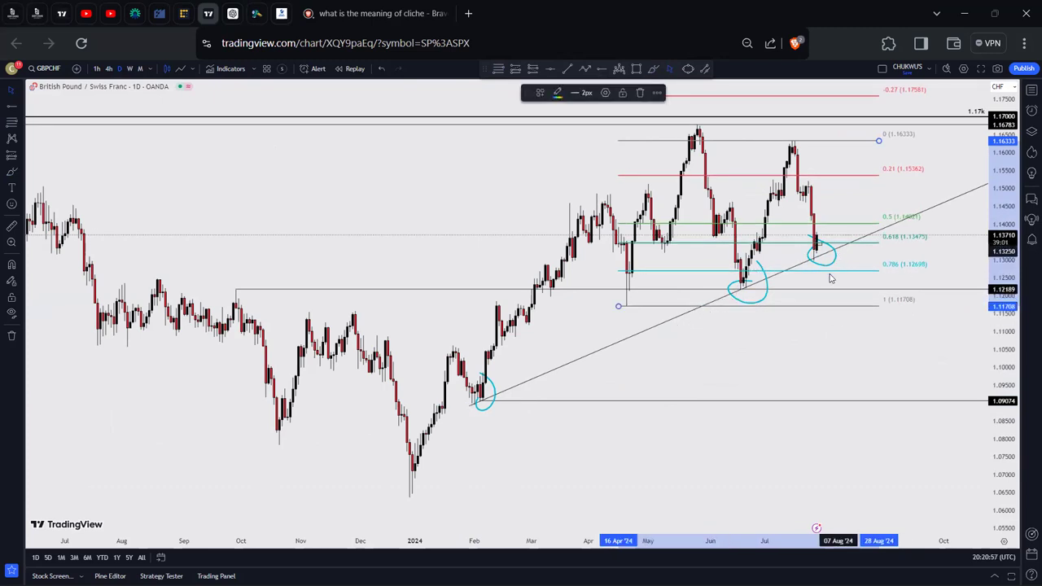
Shade the band between the 0.5 and 0.618 retracement levels with a rectangle, and undo the rectangle, retracement and circles
click(639, 70)
mouse_move(626, 223)
mouse_down()
mouse_move(741, 243)
mouse_move(922, 243)
mouse_up()
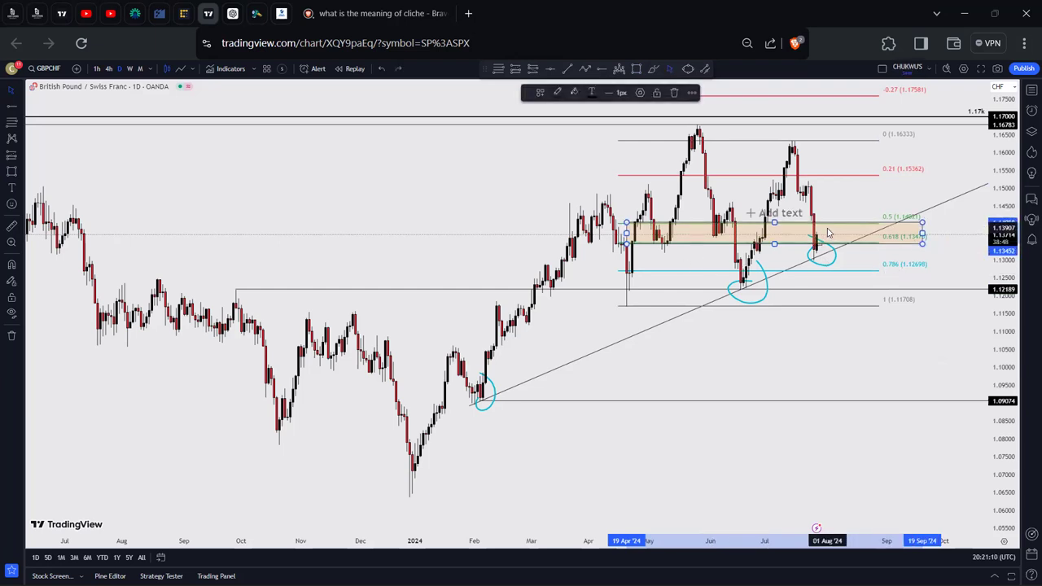
key(ctrl+z)
key(ctrl+z)
key(ctrl+z)
key(ctrl+z)
key(ctrl+z)
key(ctrl+z)
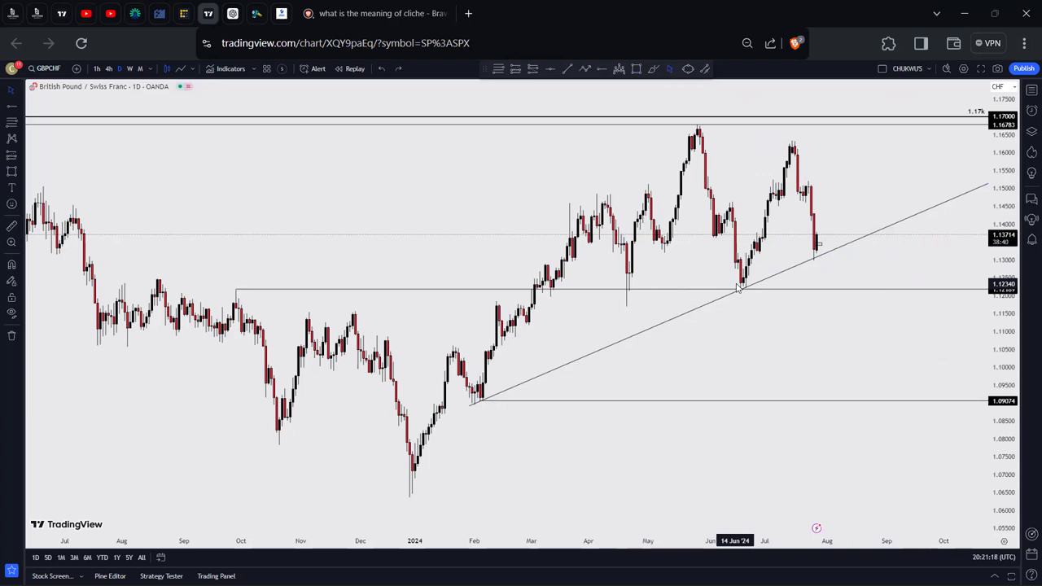
Draw a rectangle zone from 17 April to 3 October between about 1.12176 and 1.12631, above the 1.12189 ray
click(637, 68)
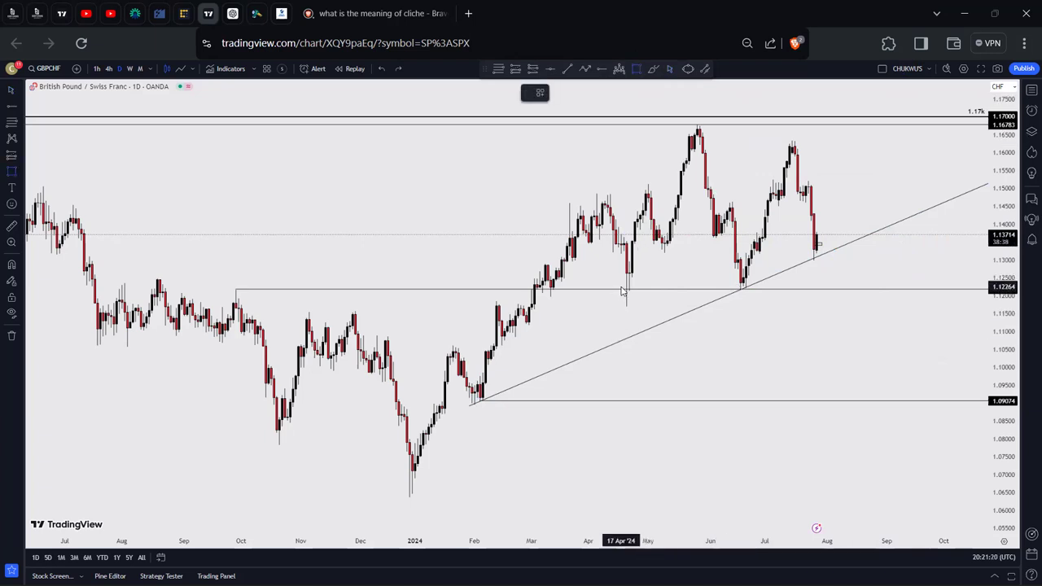
mouse_move(621, 290)
mouse_down()
mouse_move(803, 290)
mouse_move(958, 258)
mouse_move(951, 279)
mouse_up()
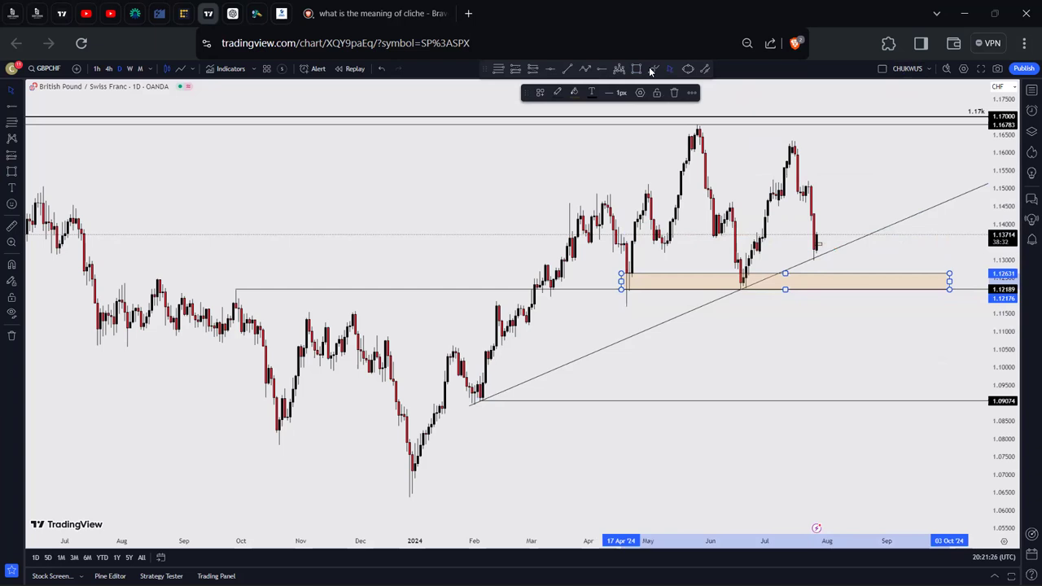
drag(862, 189, 800, 197)
scroll(797, 214, up, 2)
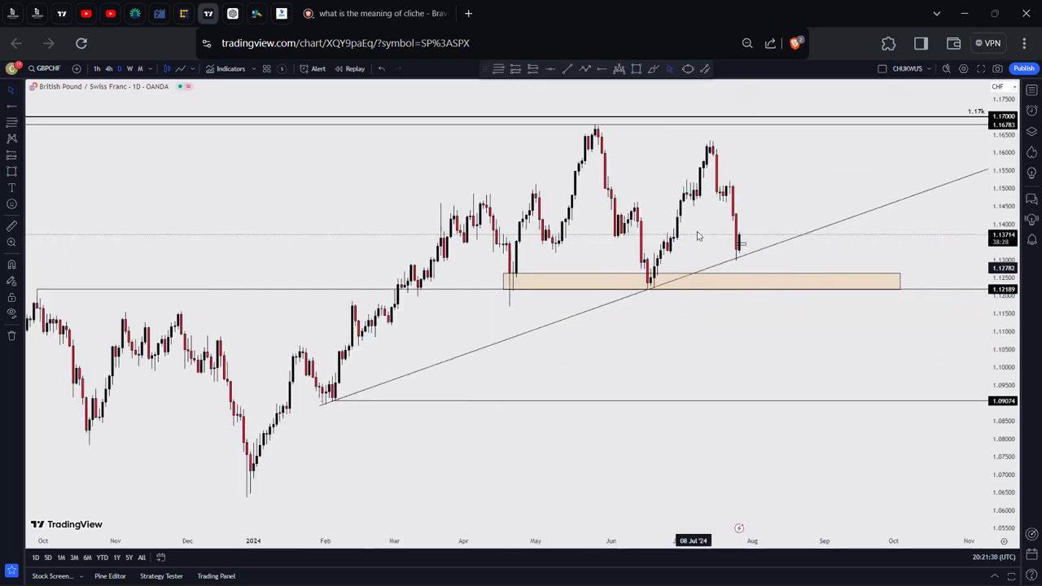
Switch to the weekly timeframe and brush a projected path dipping into the rectangle zone and rallying toward 1.167
click(130, 68)
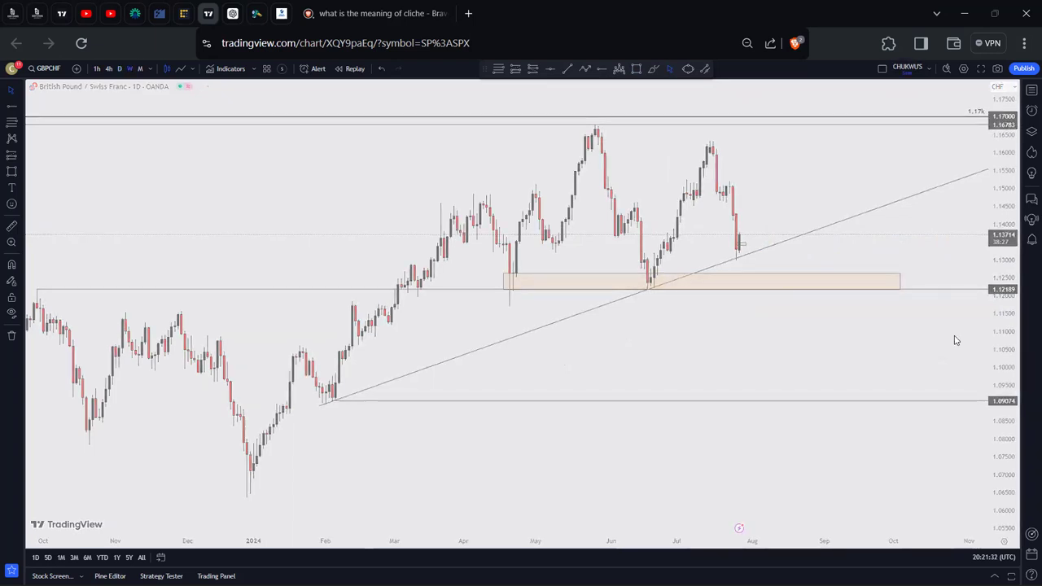
scroll(916, 329, up, 3)
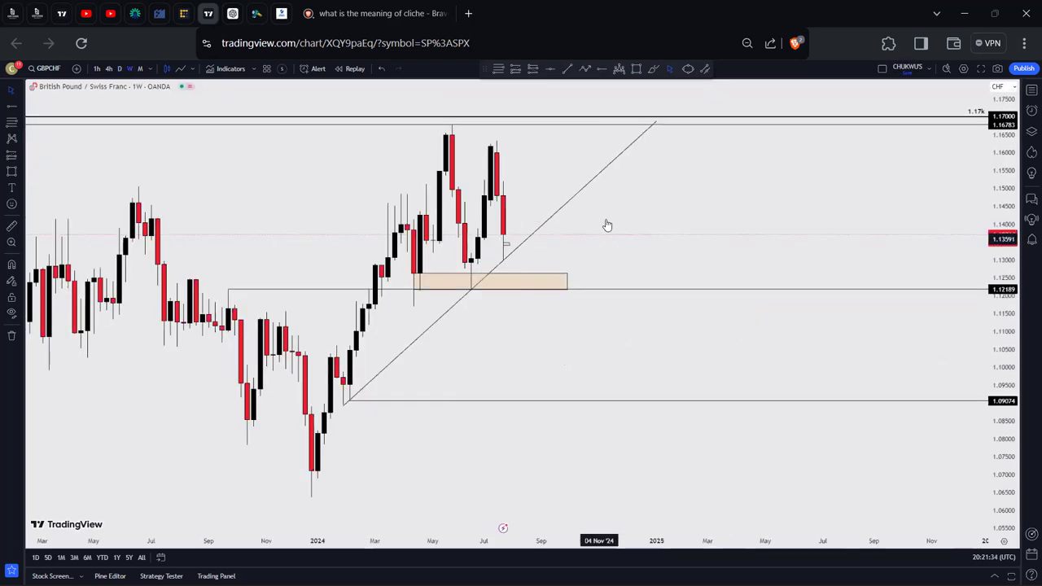
scroll(607, 223, down, 1)
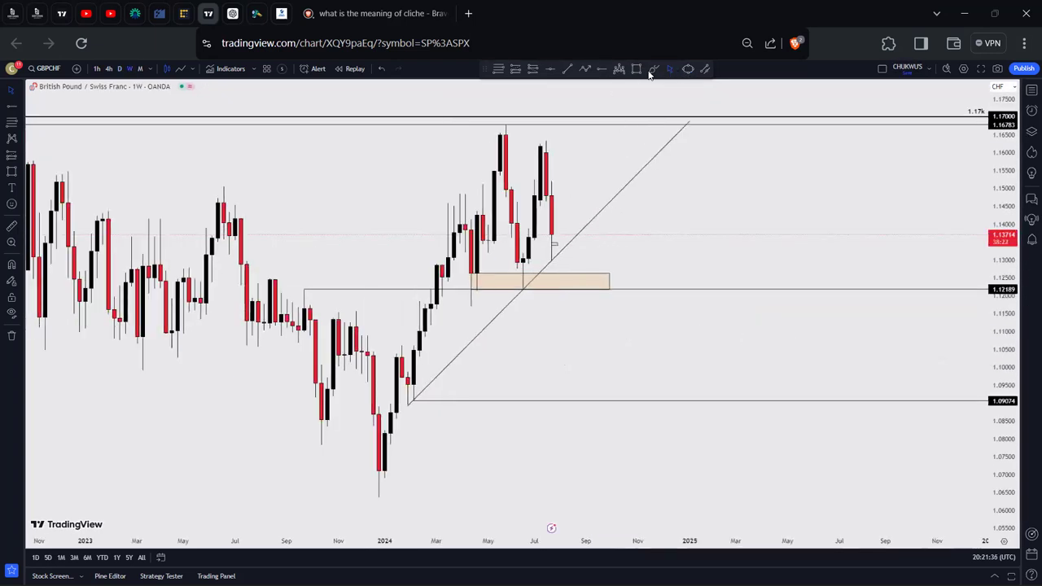
click(653, 69)
mouse_move(550, 235)
mouse_down()
mouse_move(561, 262)
mouse_move(595, 268)
mouse_move(615, 130)
mouse_up()
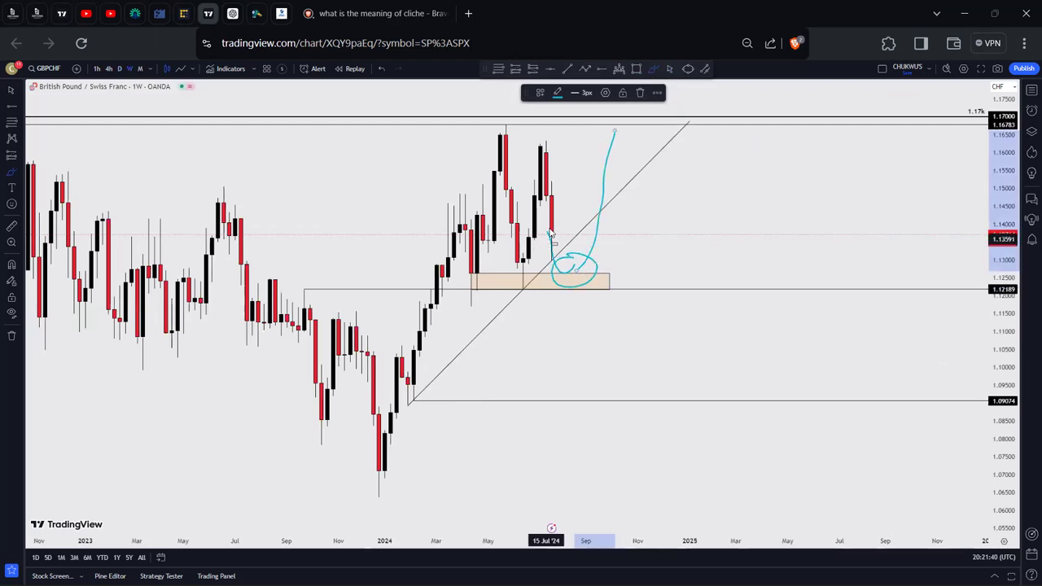
Brush the decline from the May high and the repeated swings off the zone, and remove all the weekly strokes
drag(495, 125, 506, 274)
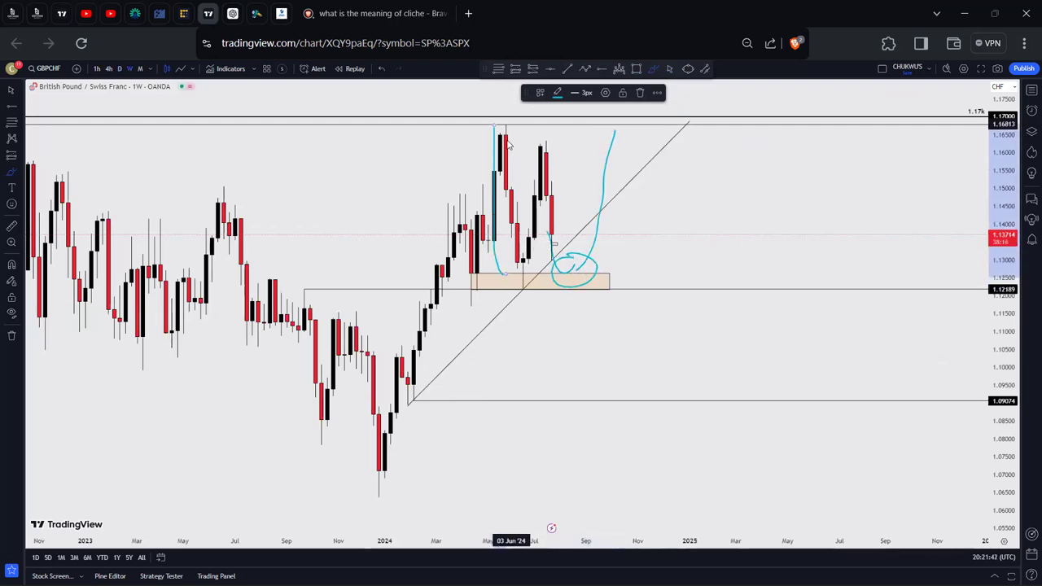
key(Delete)
mouse_move(504, 140)
mouse_down()
mouse_move(514, 290)
mouse_move(548, 145)
mouse_move(576, 278)
mouse_move(627, 143)
mouse_up()
key(ctrl)
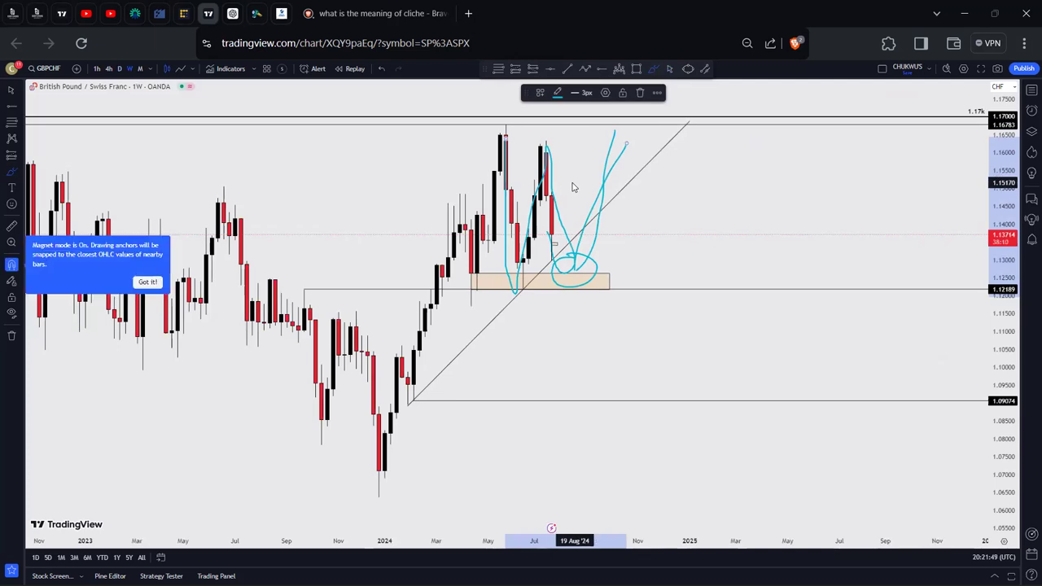
key(Delete)
Return to the daily timeframe and brush a rise to the marked mid-July lows, a drop into the zone, and a circle around the June low
key(d)
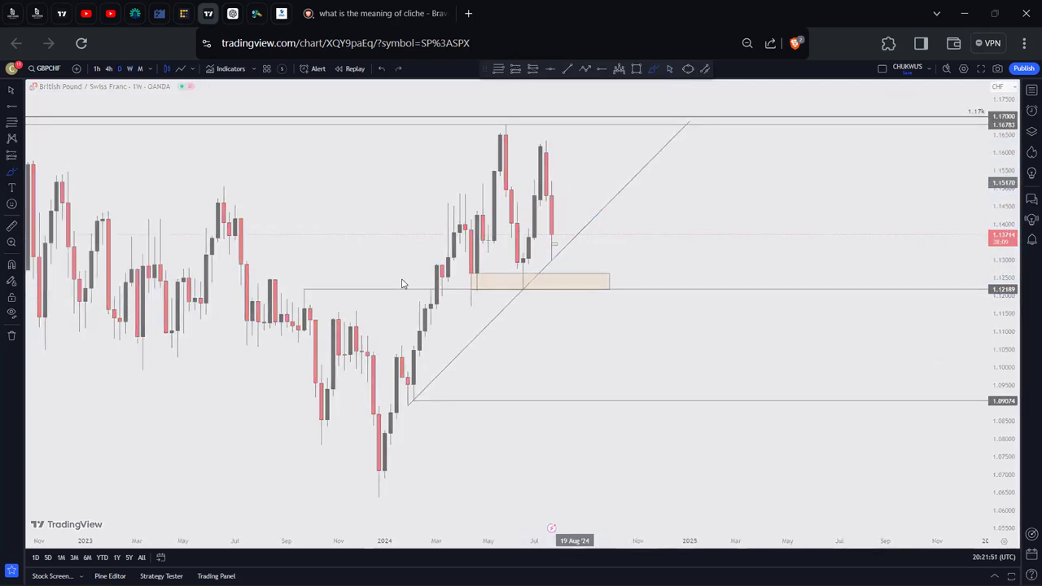
scroll(476, 332, down, 5)
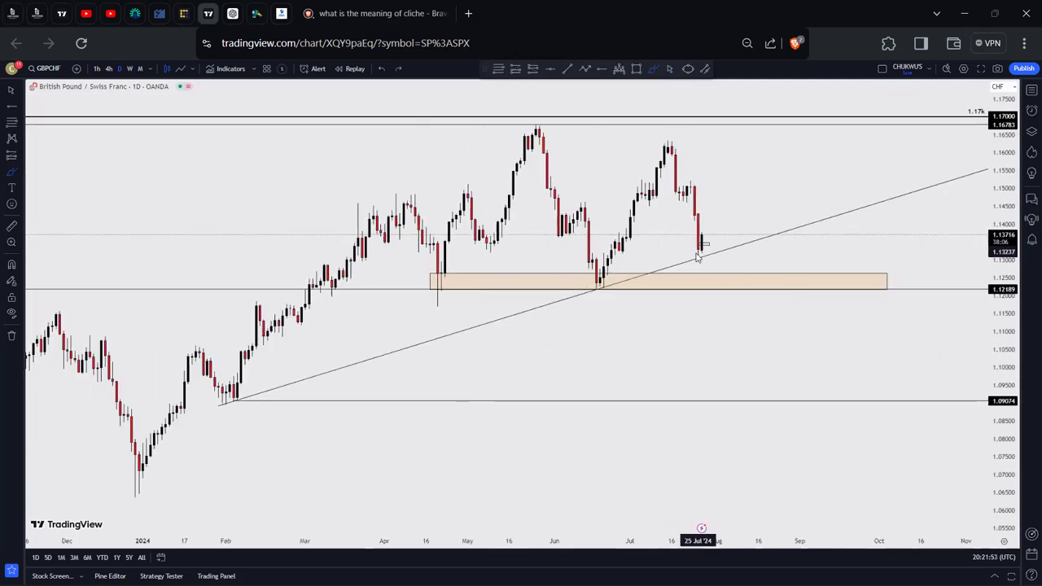
drag(702, 241, 717, 216)
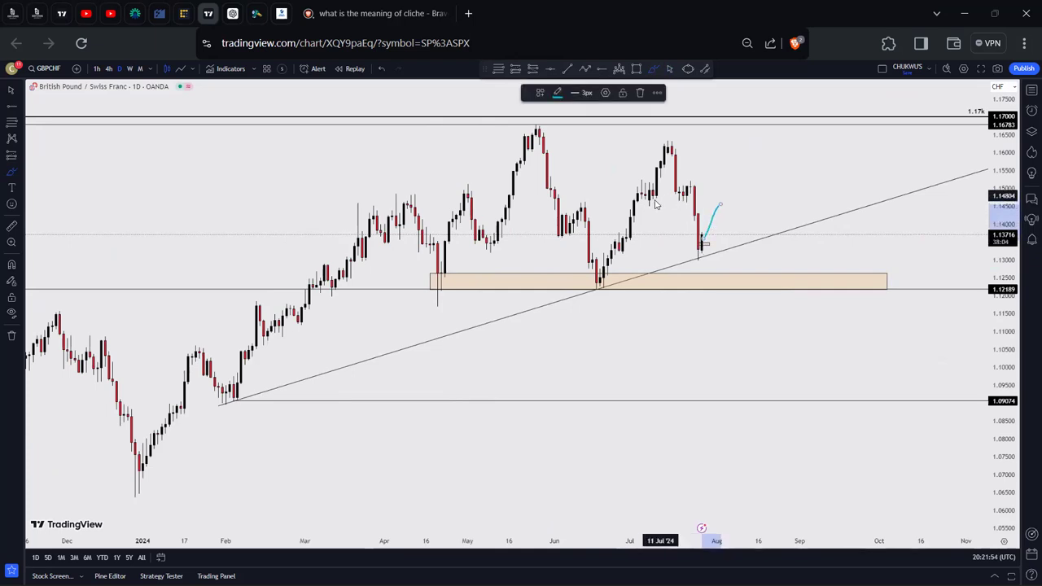
mouse_move(644, 200)
mouse_down()
mouse_move(728, 212)
mouse_move(747, 298)
mouse_move(751, 257)
mouse_move(714, 287)
mouse_move(683, 276)
mouse_up()
mouse_move(587, 263)
mouse_down()
mouse_move(601, 296)
mouse_move(580, 271)
mouse_up()
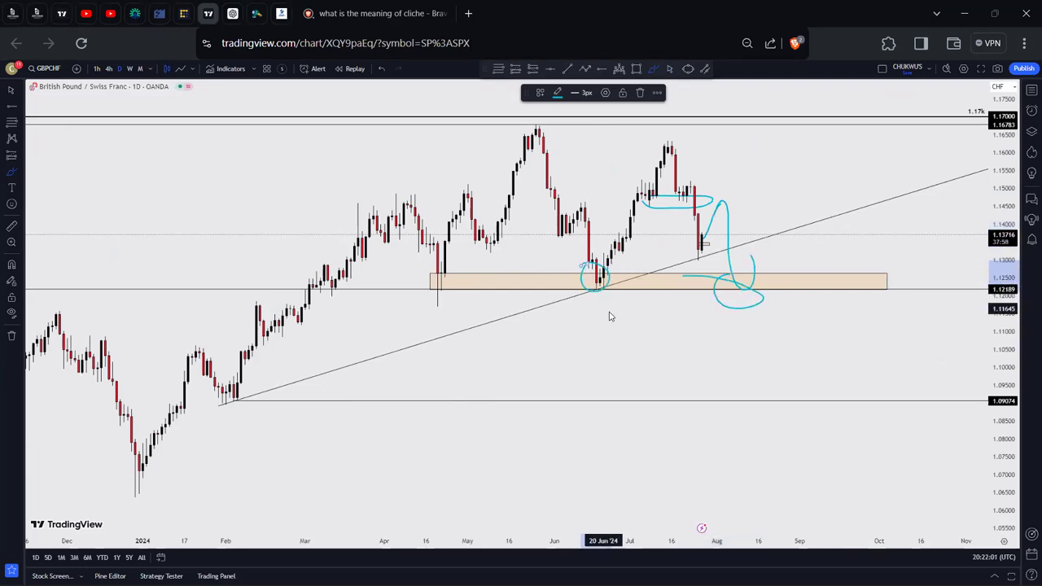
drag(712, 269, 781, 271)
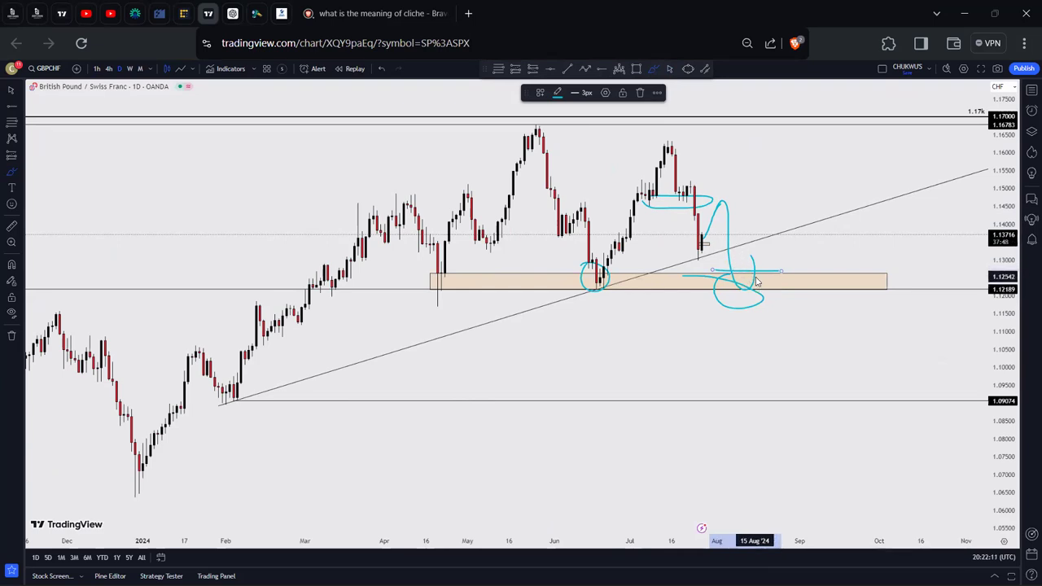
Undo all the brush strokes on the daily GBPCHF chart
key(ctrl+z)
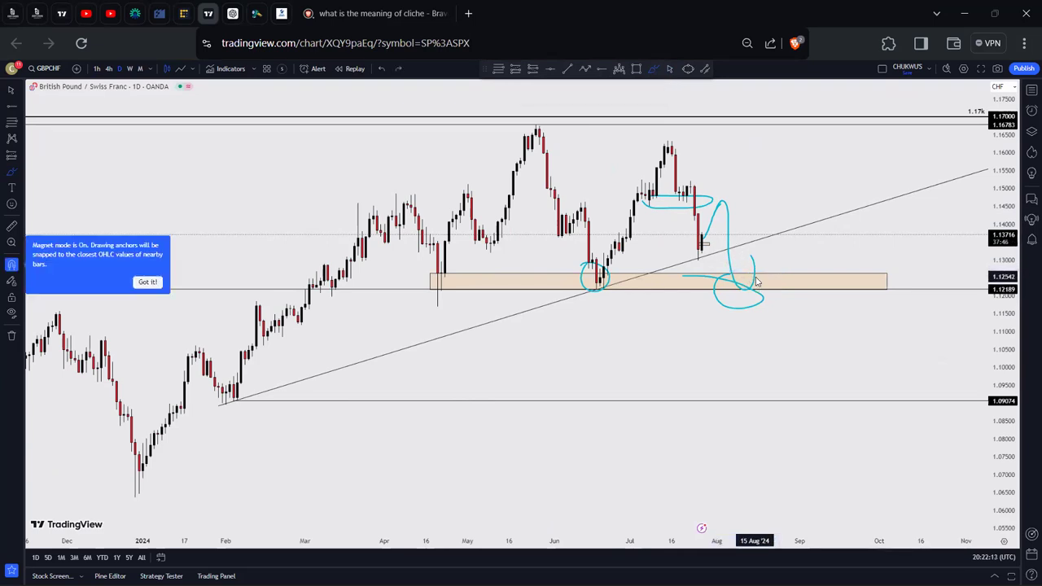
key(ctrl+z)
key(ctrl+z)
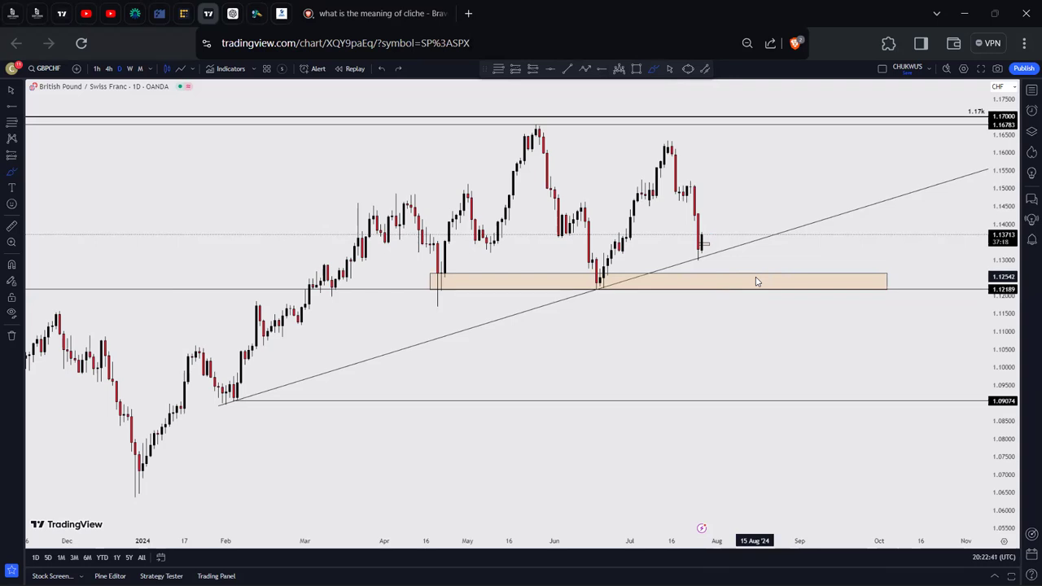
Open the FXCM GBPAUD chart and switch it to the weekly timeframe
text(GB)
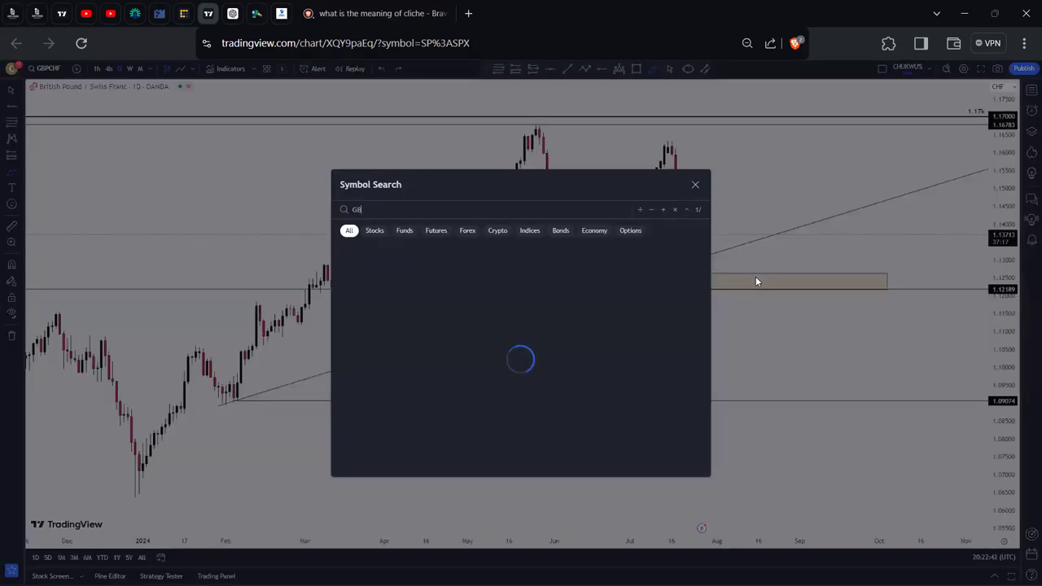
text(PAUD)
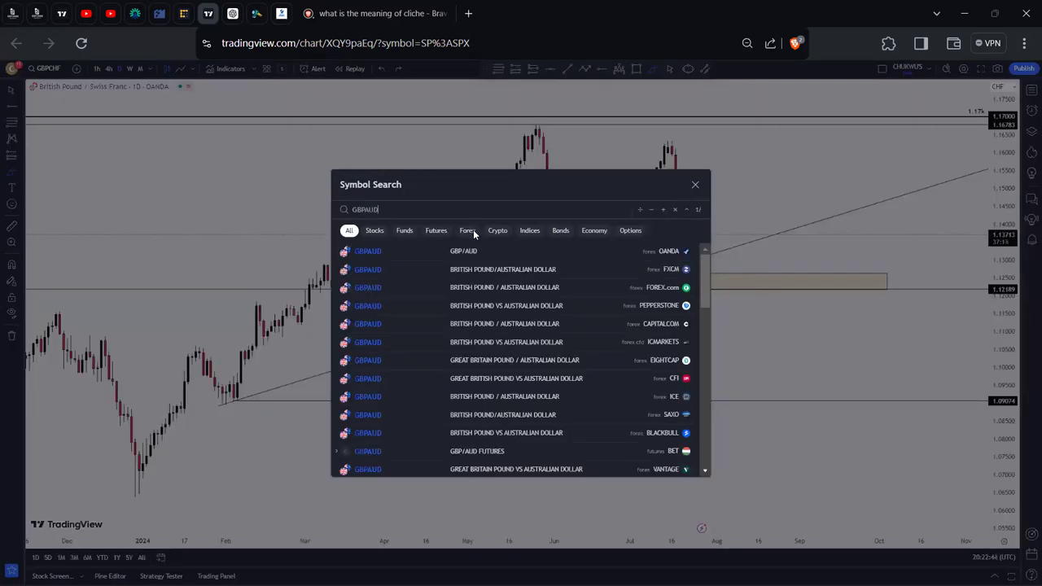
click(538, 273)
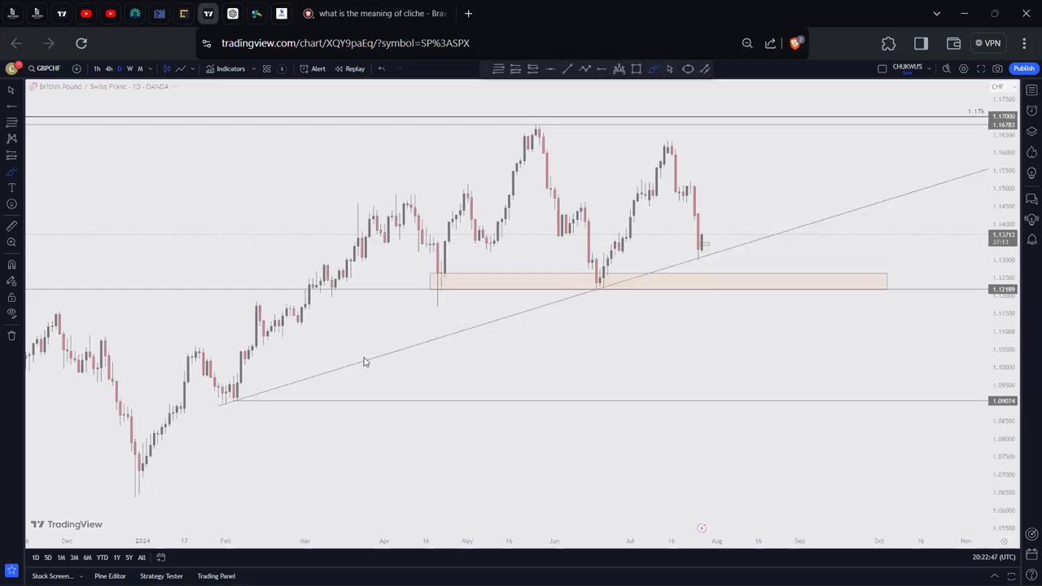
scroll(367, 358, down, 2)
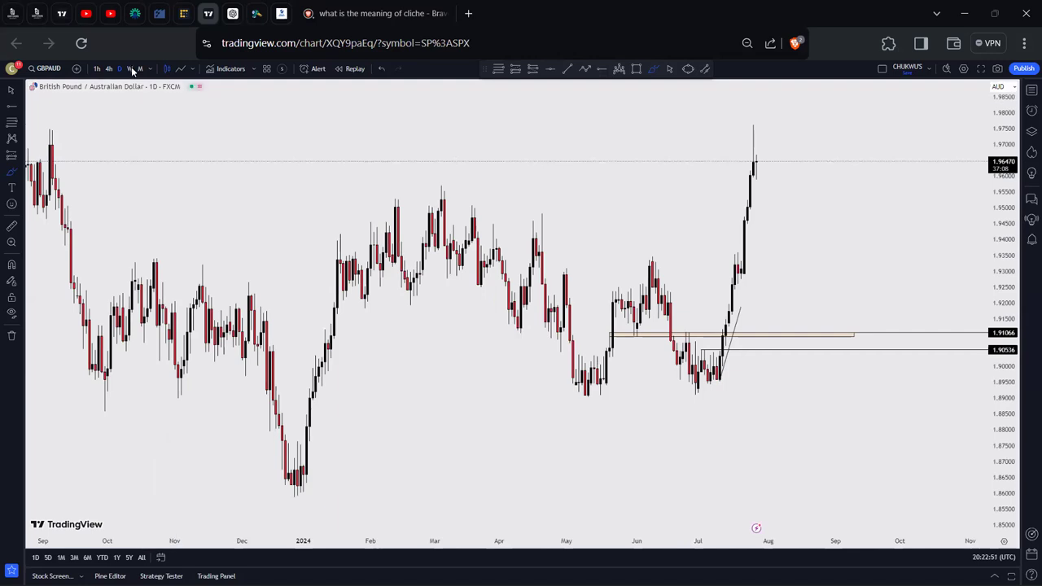
text(1W)
key(Return)
scroll(679, 320, up, 3)
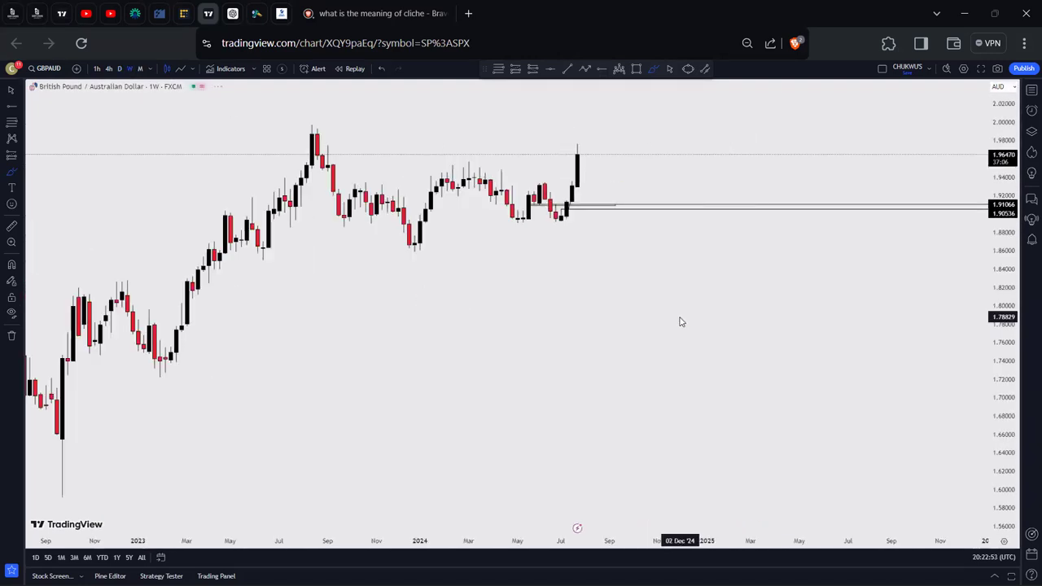
scroll(681, 322, up, 1)
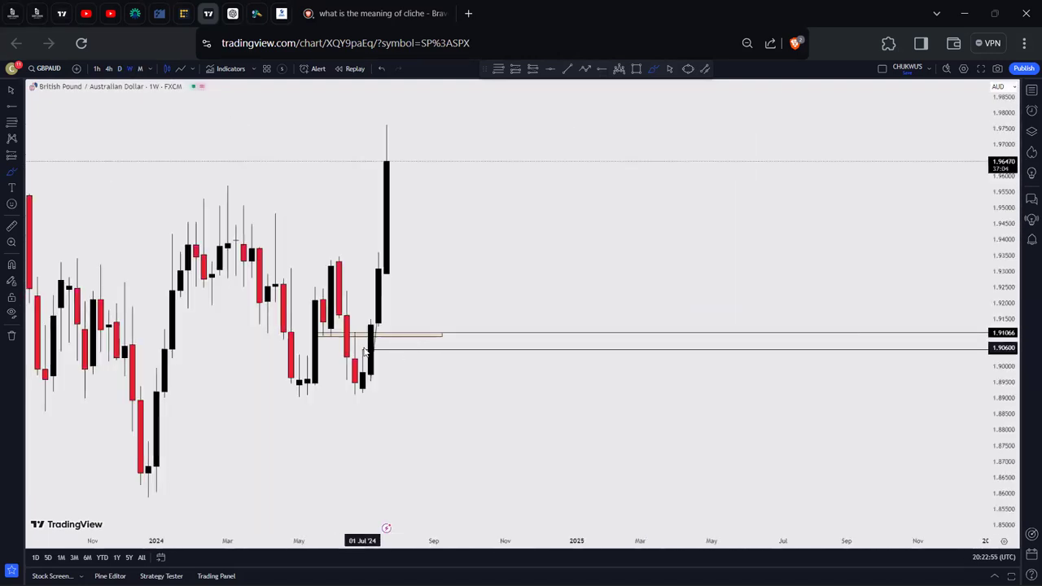
Delete the 1.90536 horizontal ray and the thin rectangle zone just below the 1.91066 ray
click(670, 68)
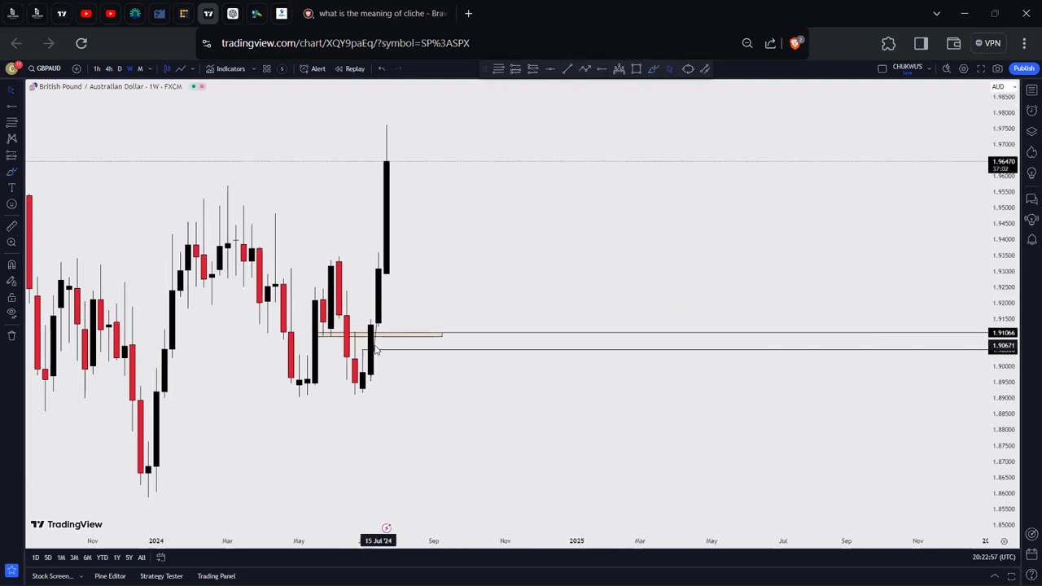
click(363, 350)
key(Delete)
click(440, 335)
click(671, 93)
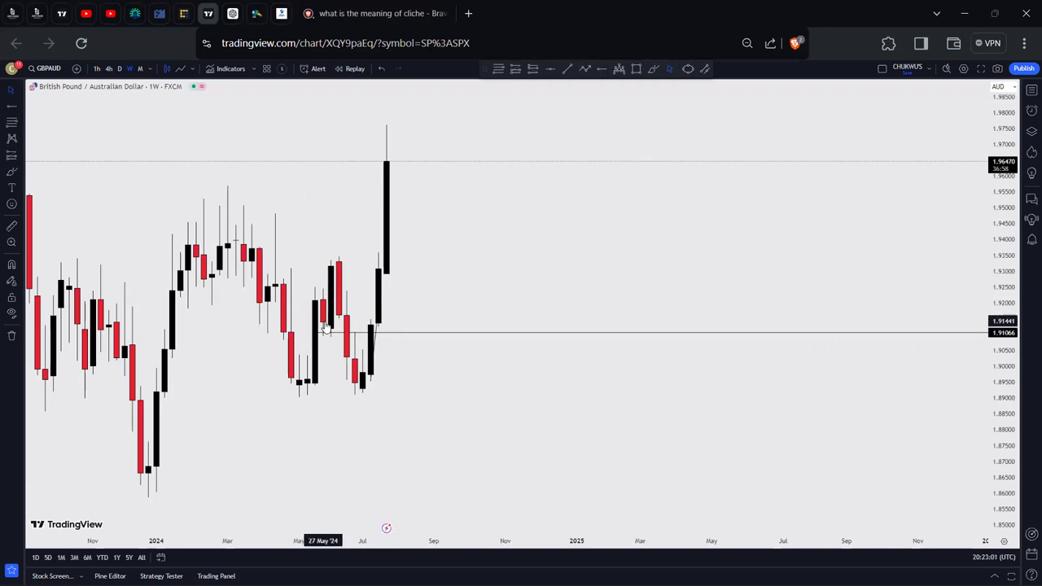
Move the horizontal ray down to the late-April and June lows, at 1.89104
click(283, 397)
drag(281, 394, 297, 396)
click(295, 398)
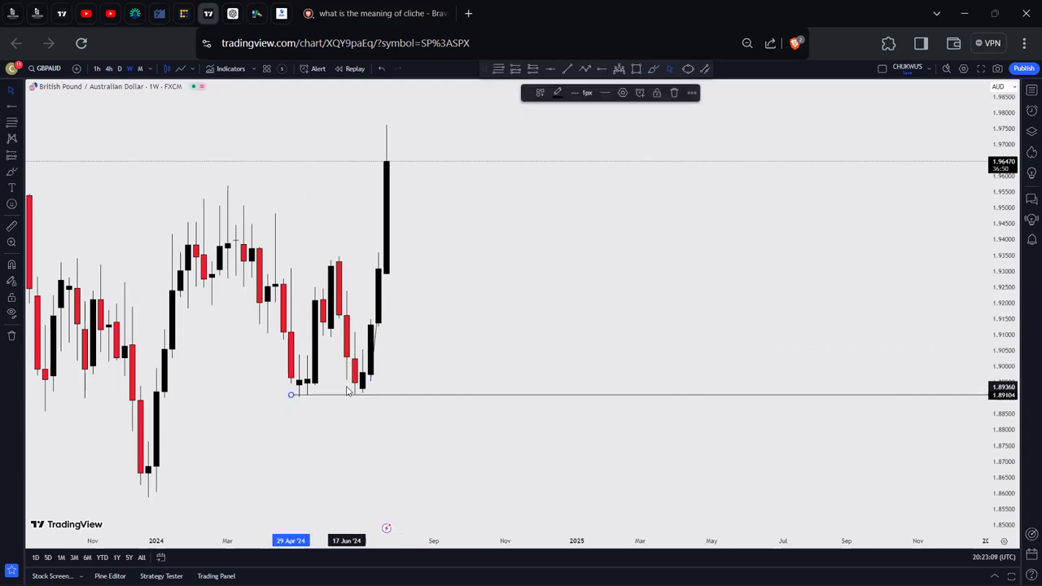
mouse_move(299, 394)
mouse_down()
mouse_move(310, 398)
mouse_move(299, 395)
mouse_up()
Draw a thin rectangle zone across the June highs from 22 Apr to 21 Oct '24, spanning about 1.932 to 1.935
drag(453, 303, 662, 411)
drag(1010, 372, 1010, 243)
drag(899, 244, 902, 346)
scroll(896, 341, up, 1)
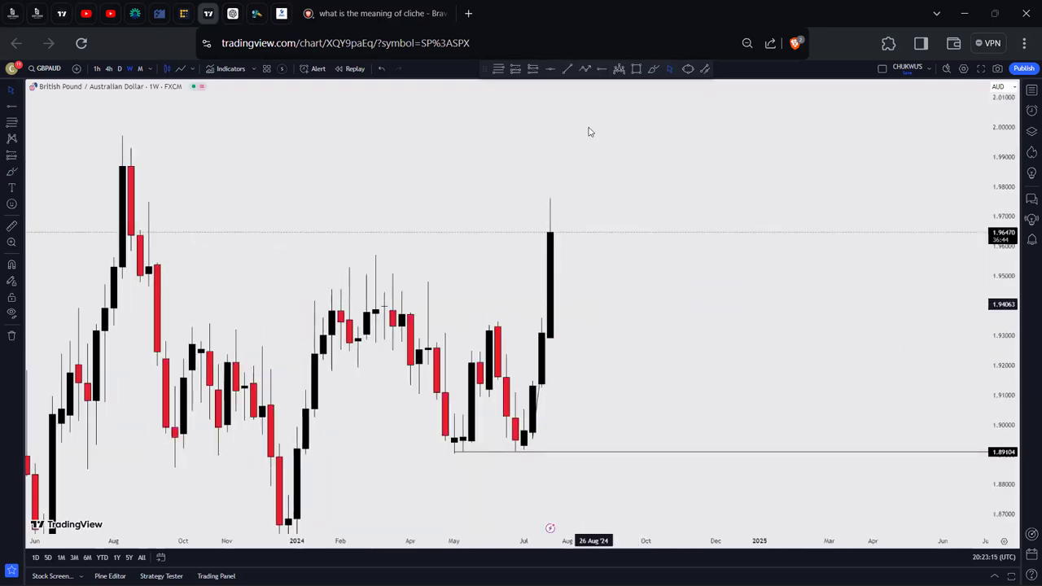
click(637, 68)
click(436, 329)
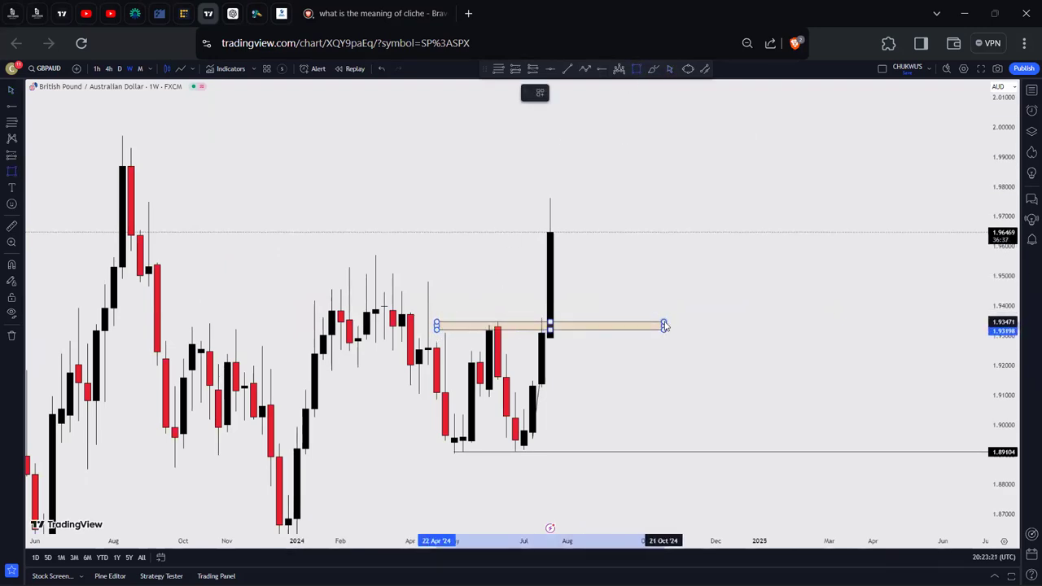
click(665, 323)
drag(564, 330, 578, 331)
click(593, 375)
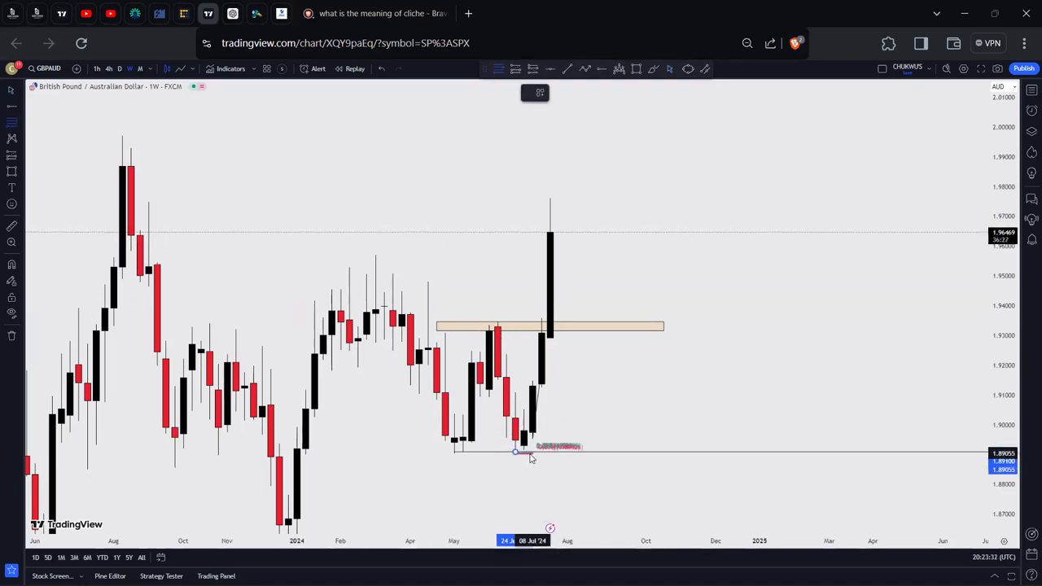
Draw a Fibonacci retracement from the late-June low at 1.89100 to the July high at 1.97614, ending it at 22 Oct '24 on the daily timeframe
mouse_move(565, 453)
mouse_down()
mouse_move(642, 209)
mouse_move(718, 203)
mouse_up()
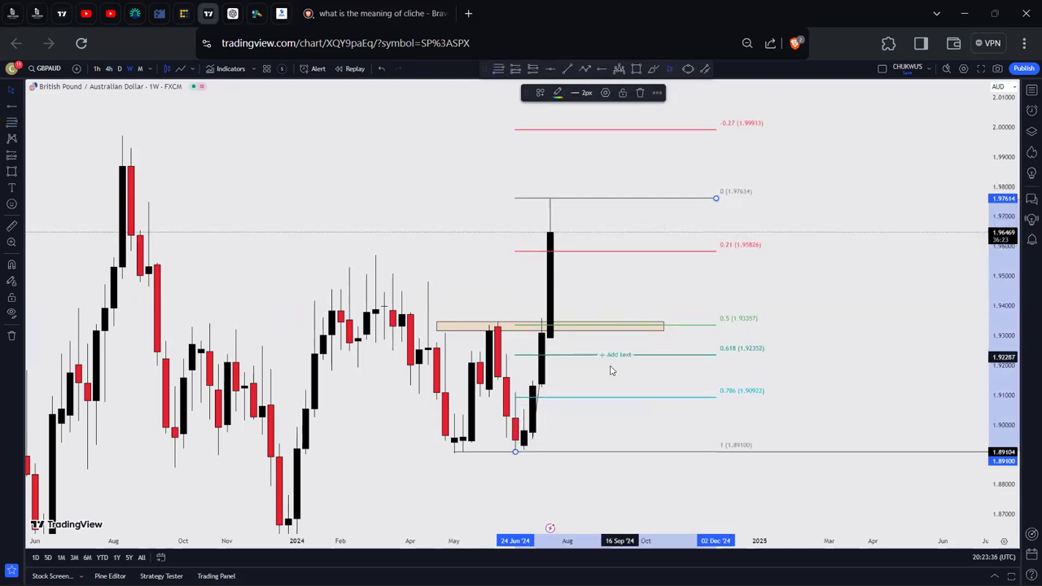
click(595, 416)
click(120, 69)
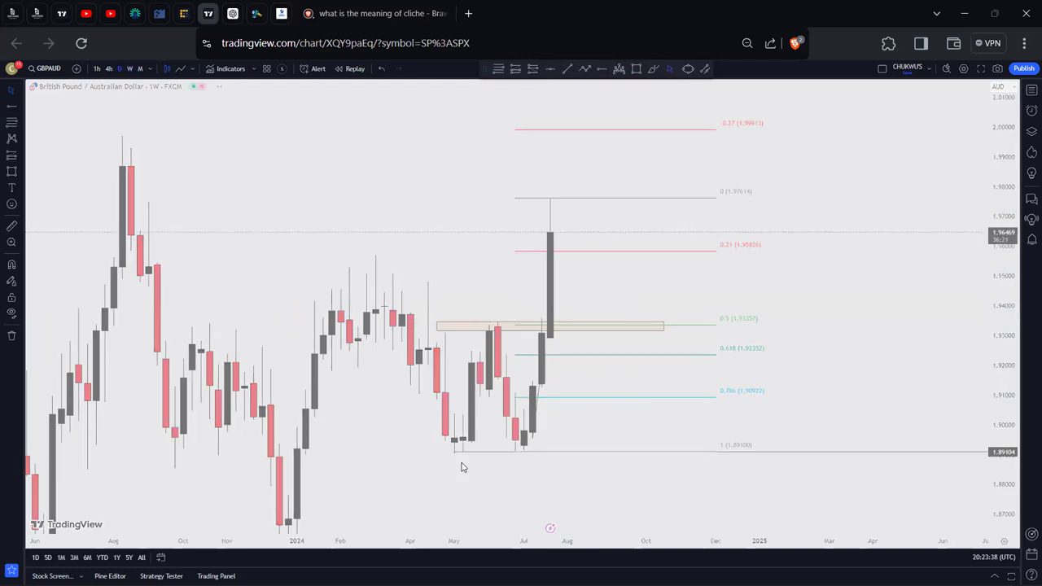
scroll(519, 458, down, 4)
drag(620, 292, 449, 293)
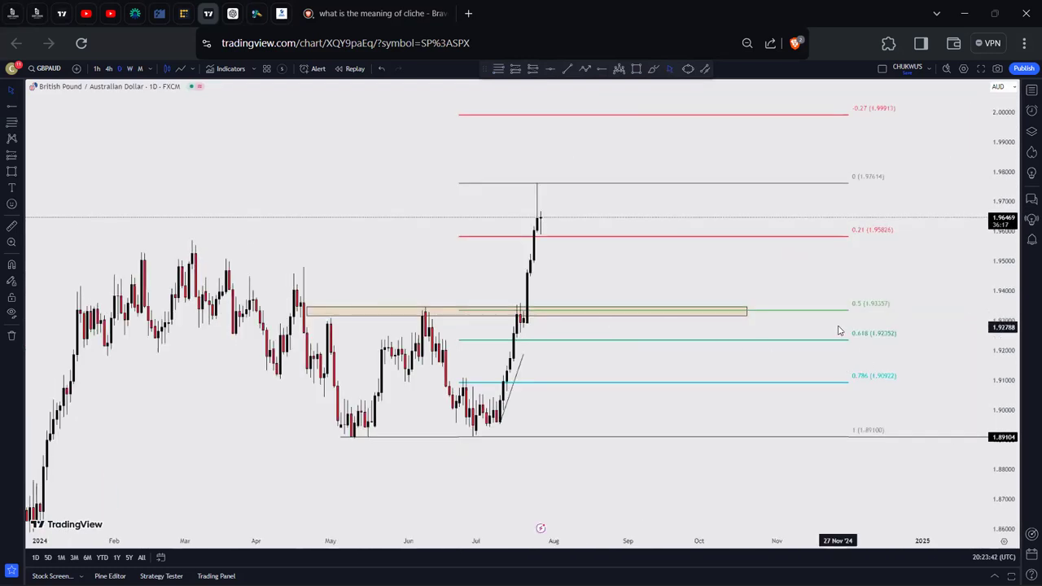
drag(848, 184, 750, 183)
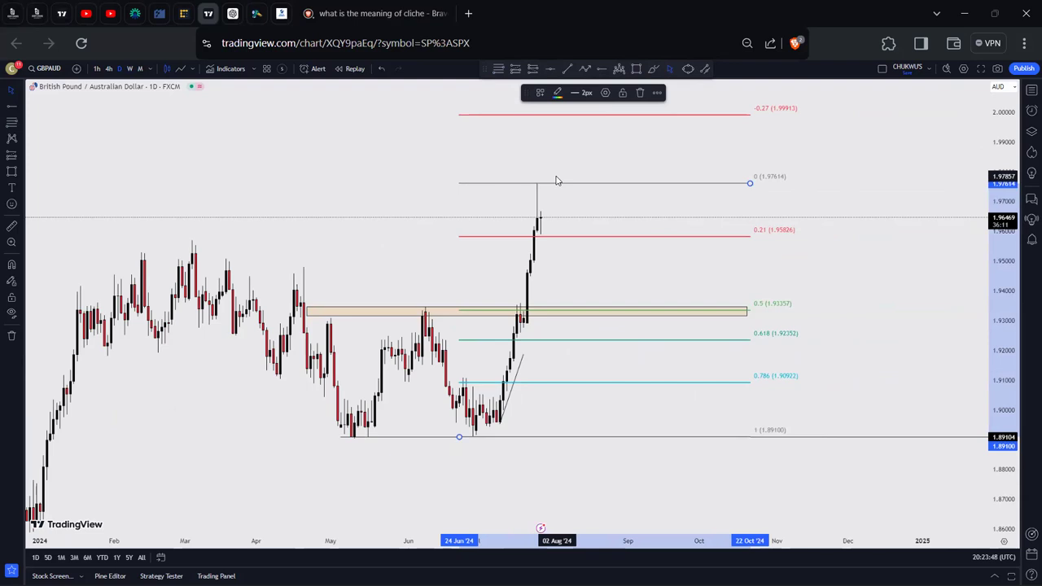
Switch to the 4-hour timeframe and draw a rectangle zone over the late-July peak, from about 1.9716 to 1.9774
scroll(540, 187, down, 1)
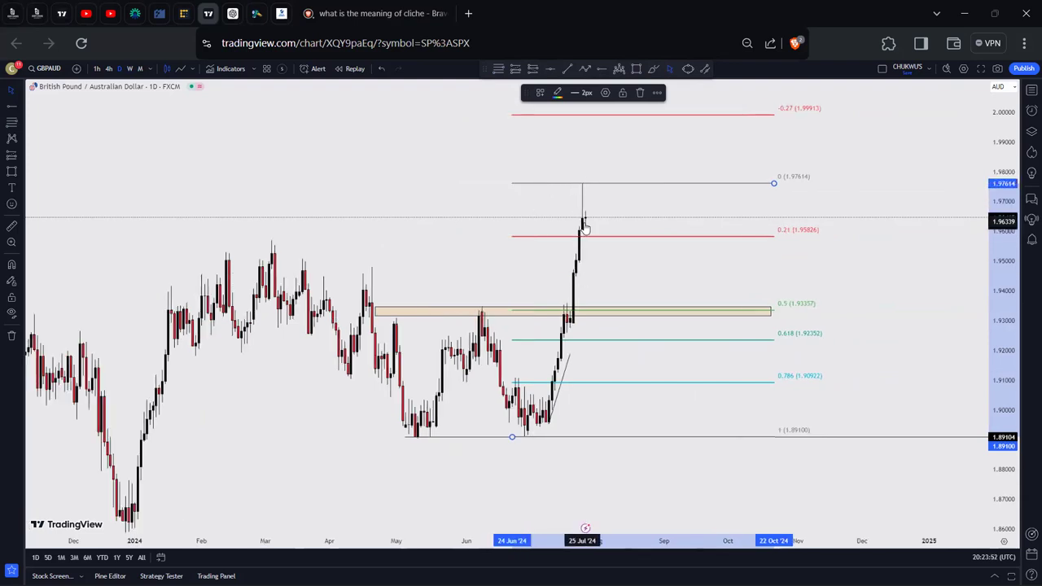
scroll(578, 222, up, 1)
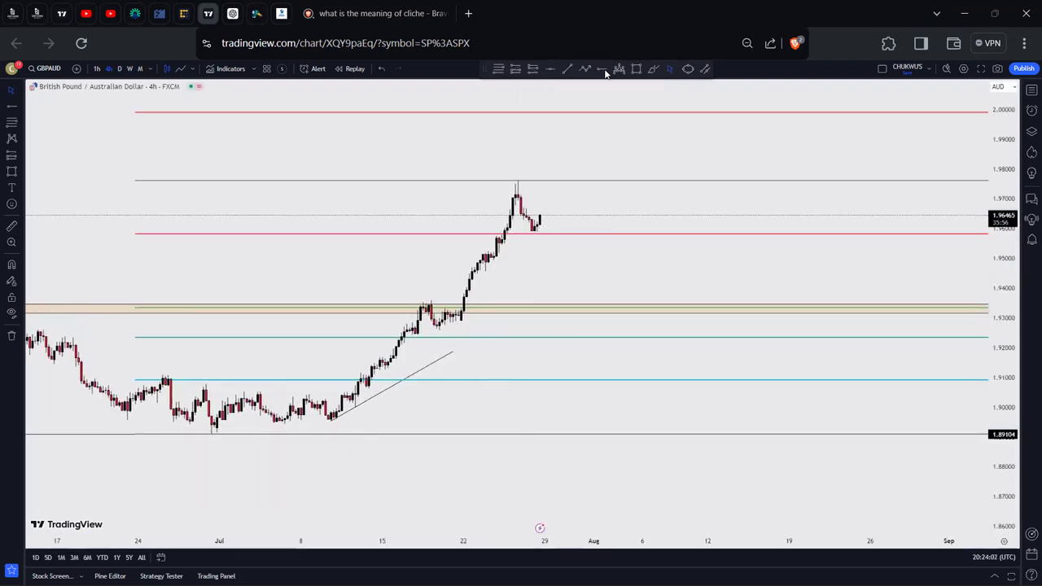
click(637, 69)
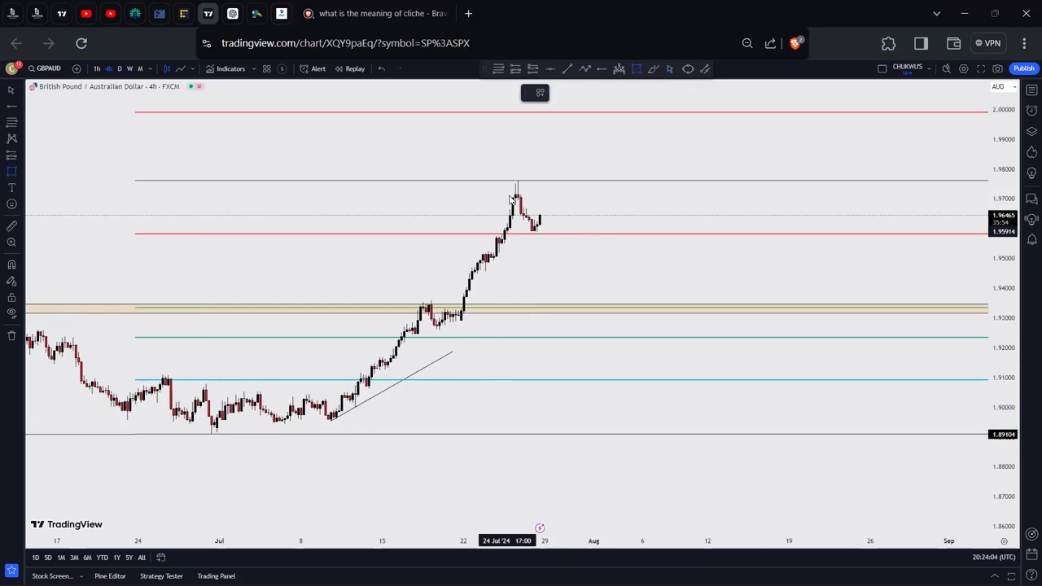
drag(514, 176, 610, 194)
click(534, 140)
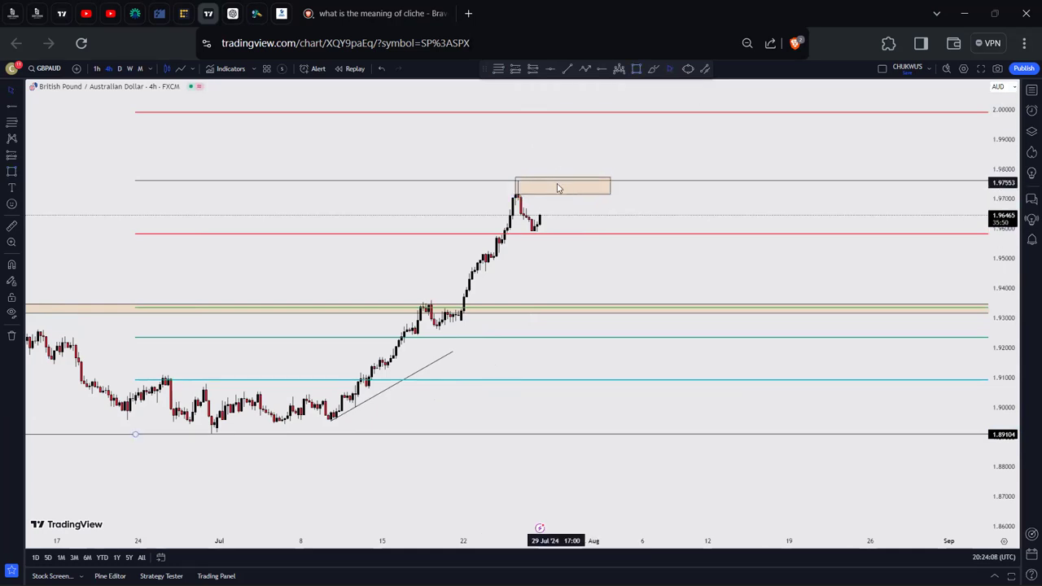
Switch the GBPAUD chart to the 1-hour timeframe and examine the price action below the peak zone
click(97, 69)
text(1h)
key(Return)
scroll(462, 284, down, 5)
drag(612, 266, 528, 277)
drag(999, 278, 972, 155)
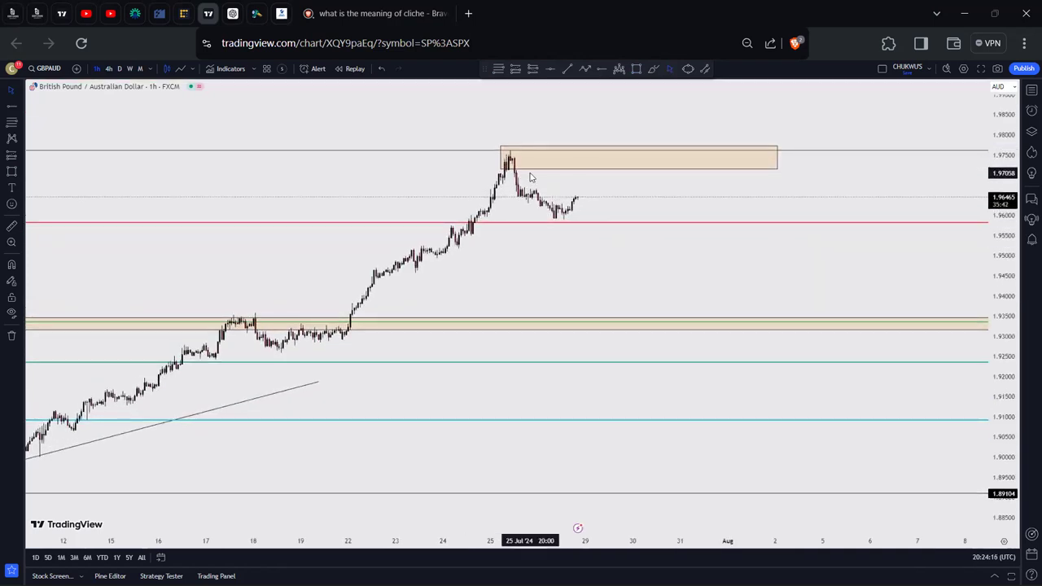
Open the OANDA USDJPY chart and switch it to the 4-hour timeframe
text(u)
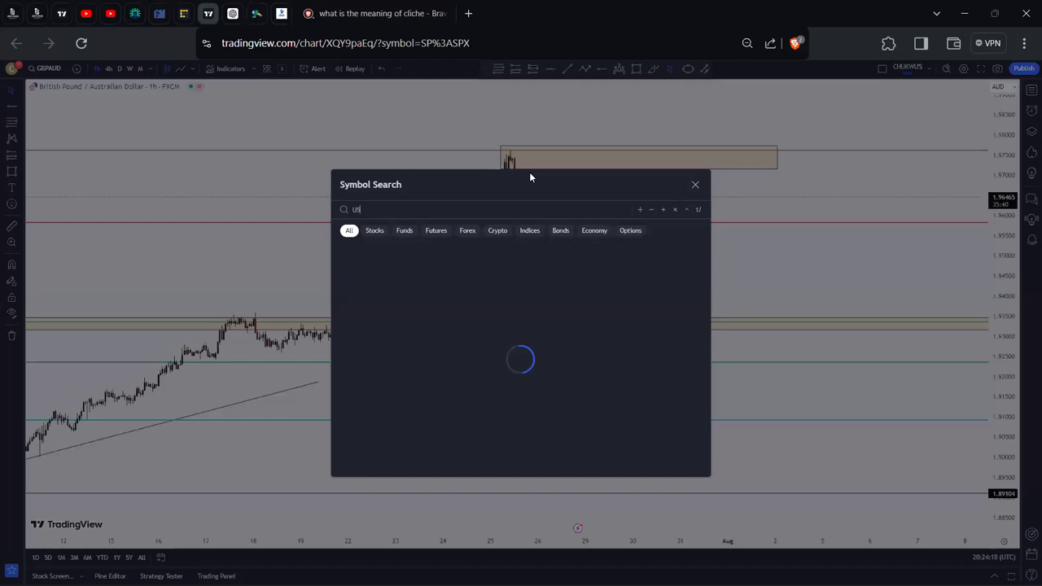
text(sdjpy)
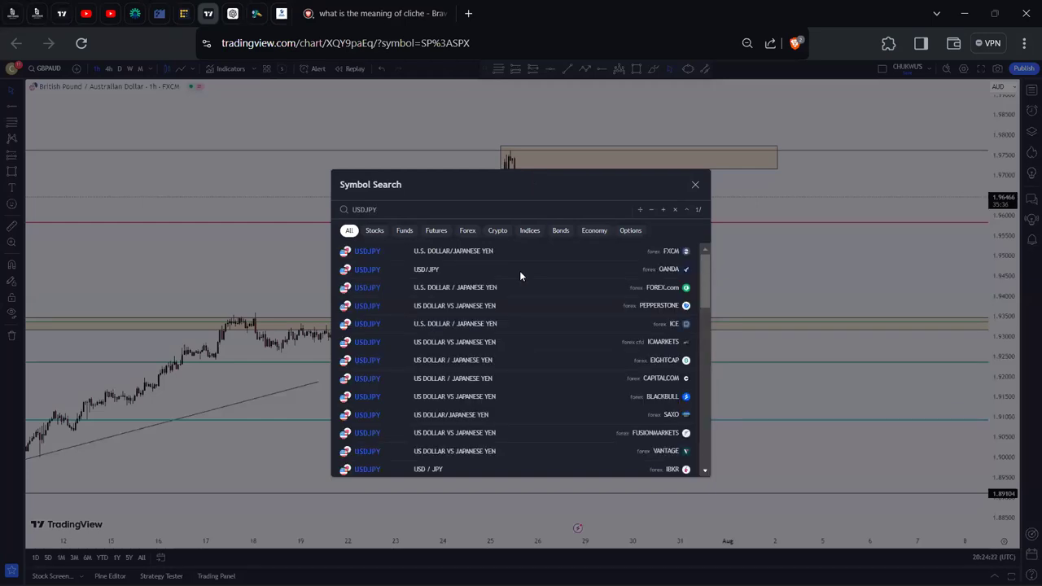
click(507, 263)
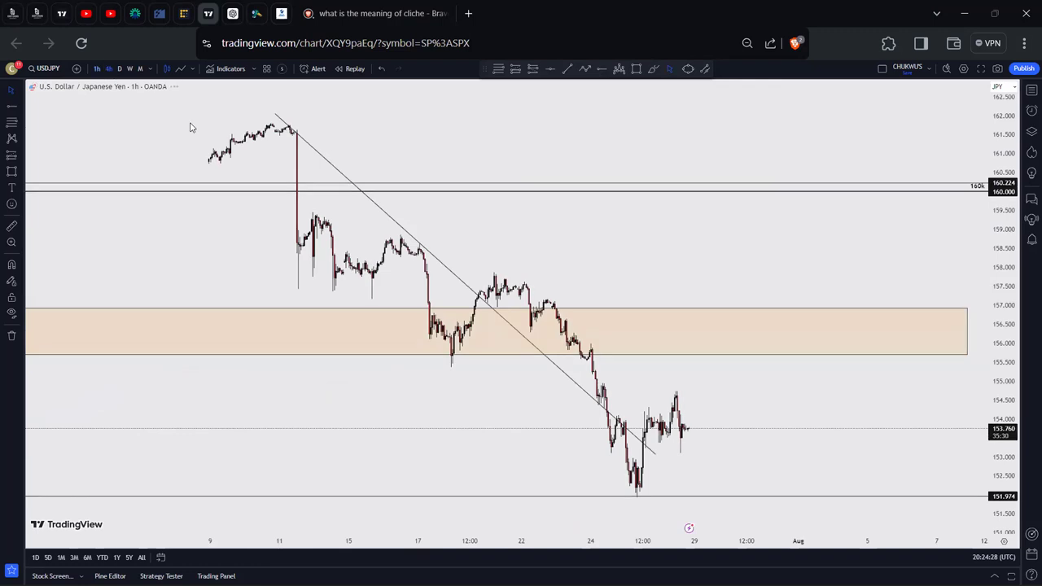
drag(652, 150, 805, 226)
scroll(741, 254, up, 4)
scroll(741, 253, up, 3)
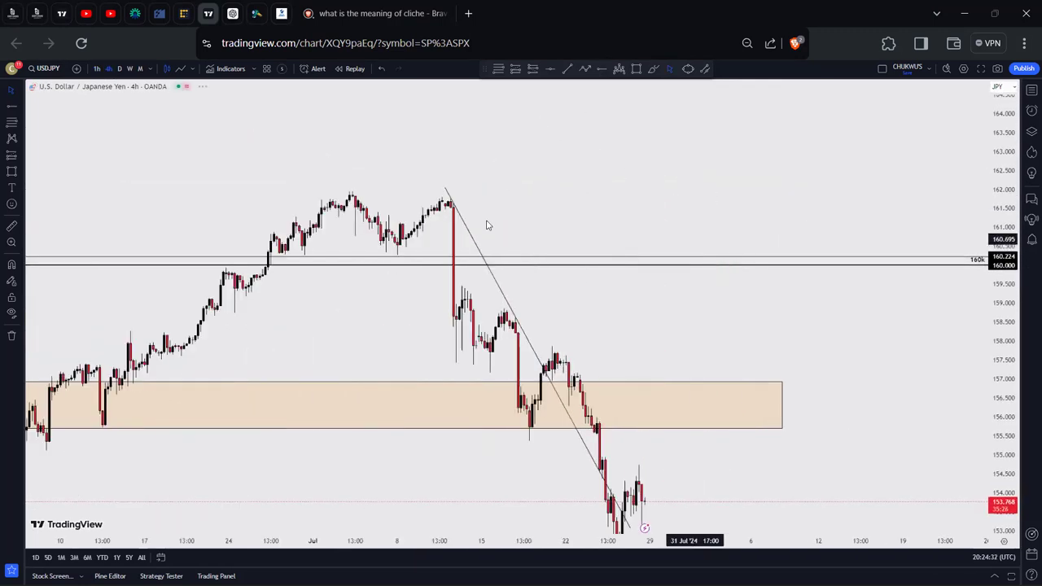
Draw a rectangle around the USDJPY double top in early July, from about 160.0 to 162.3
drag(1009, 325, 1007, 98)
drag(651, 99, 758, 324)
click(638, 68)
mouse_move(425, 294)
mouse_down()
mouse_move(748, 455)
mouse_move(622, 450)
mouse_up()
drag(534, 254, 569, 201)
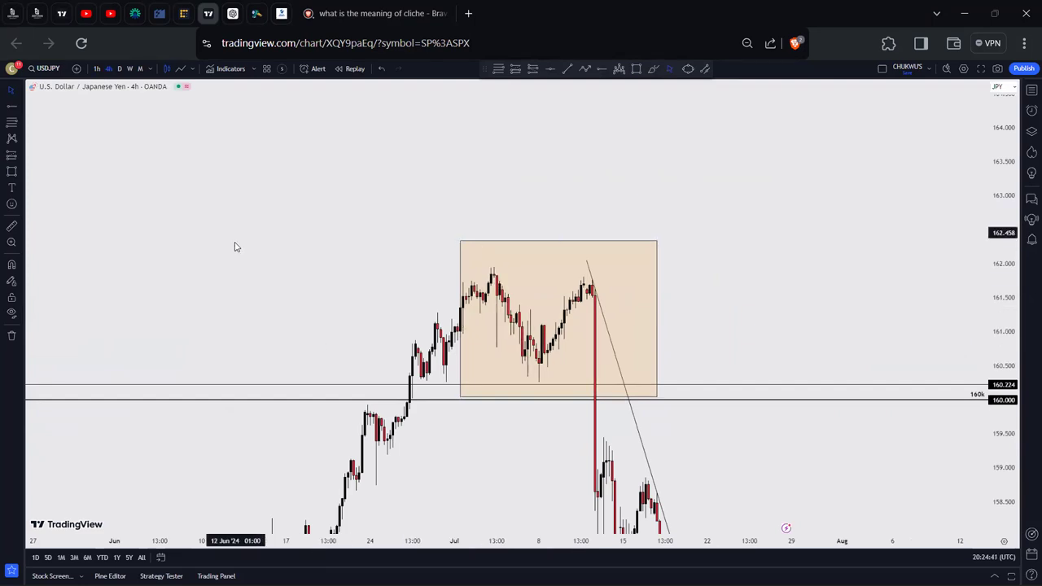
Return to the FXCM GBPAUD 1-hour chart and enlarge its price scale around the peak zone
scroll(245, 252, down, 5)
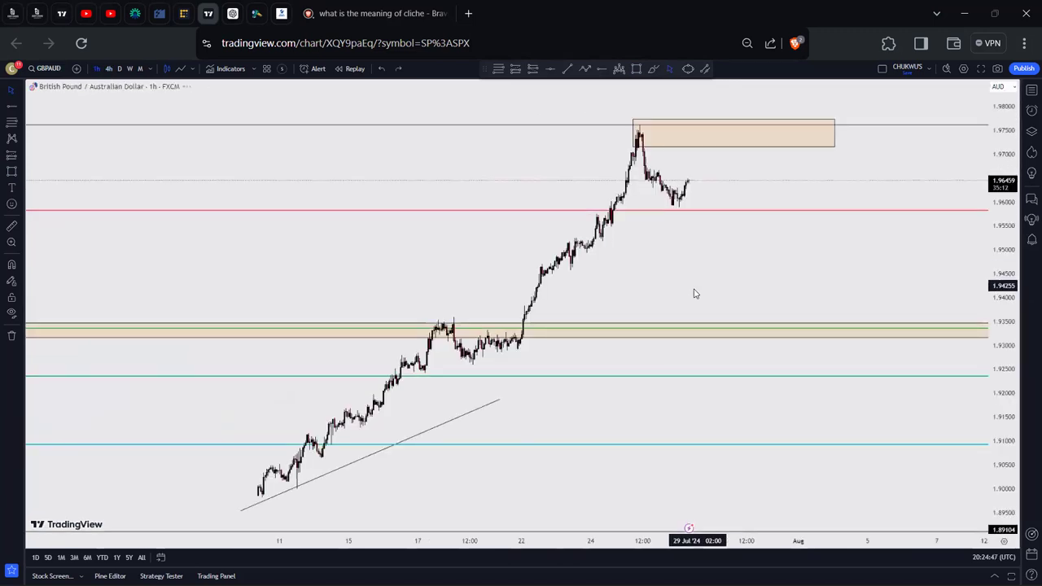
scroll(664, 256, up, 2)
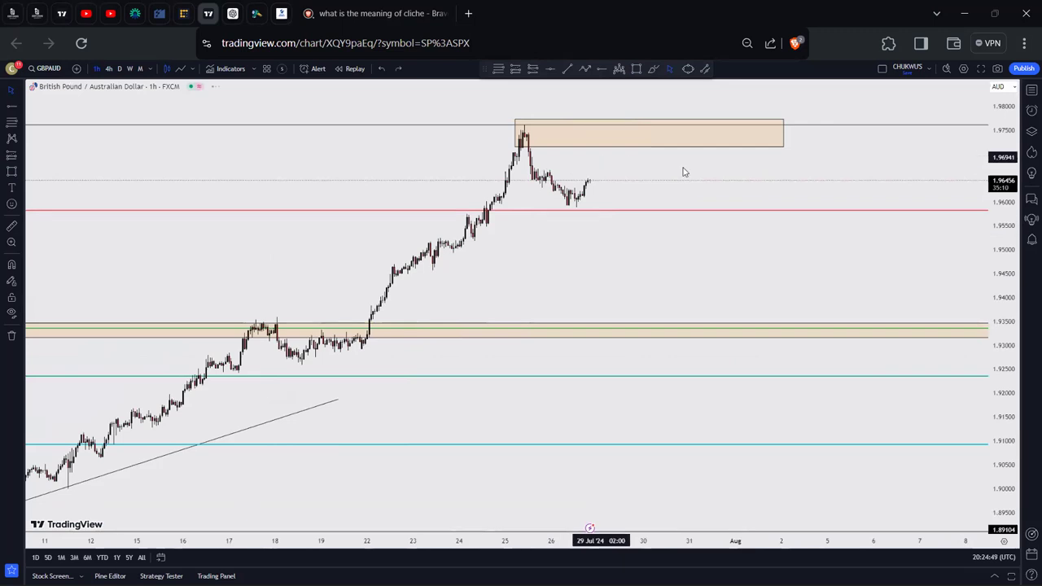
drag(1000, 288, 1000, 214)
drag(865, 284, 865, 351)
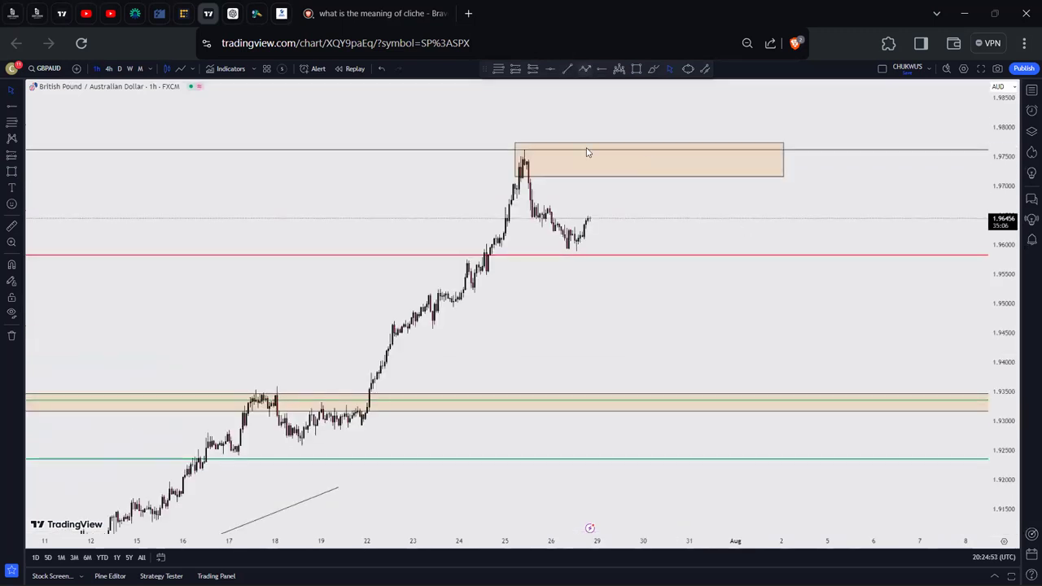
Draw a projected path from the current price up into the peak zone at about 1.9748 and down into the lower zone
click(585, 68)
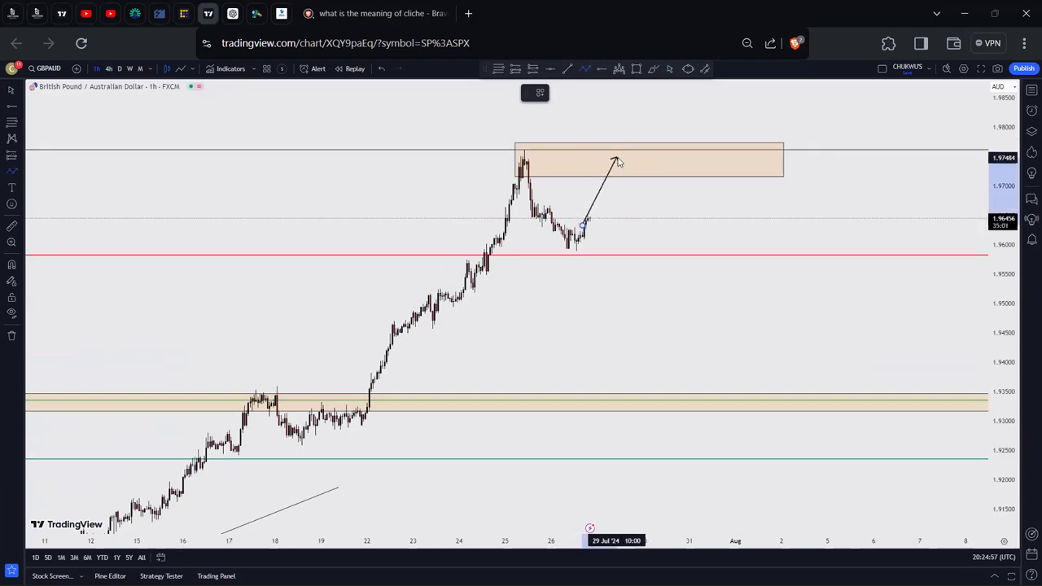
click(618, 157)
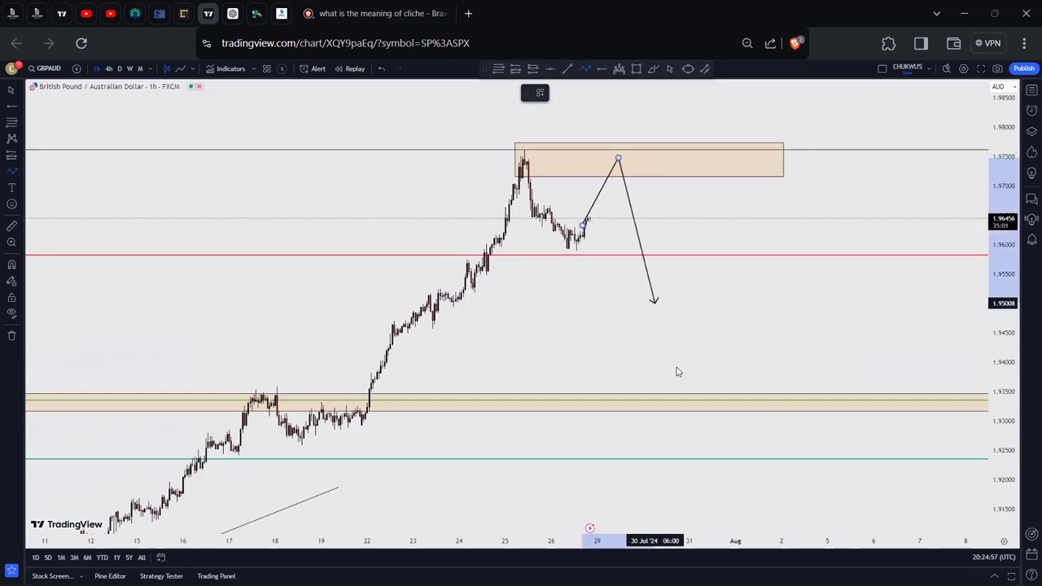
double_click(700, 402)
click(585, 228)
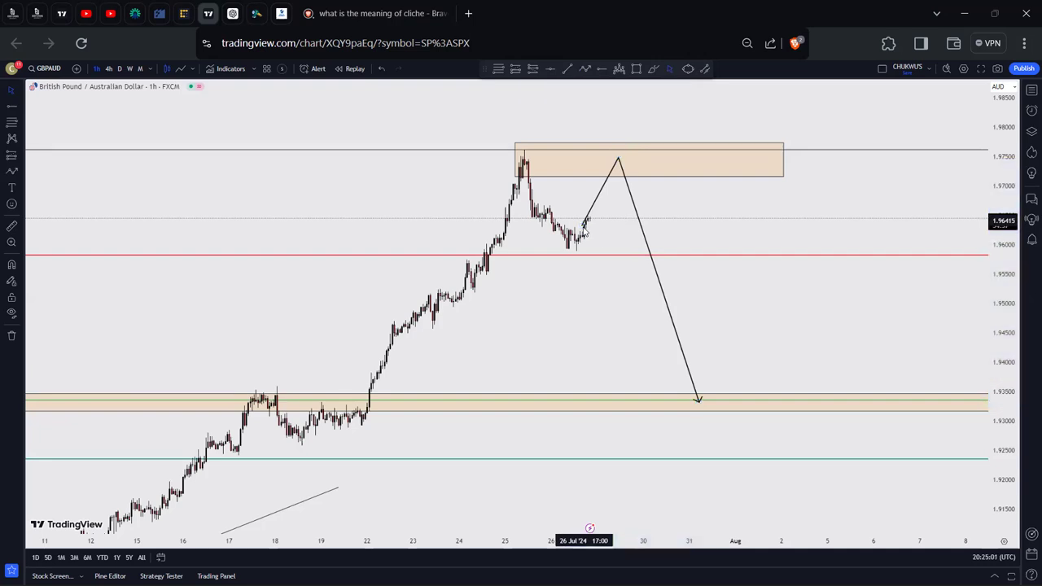
click(672, 323)
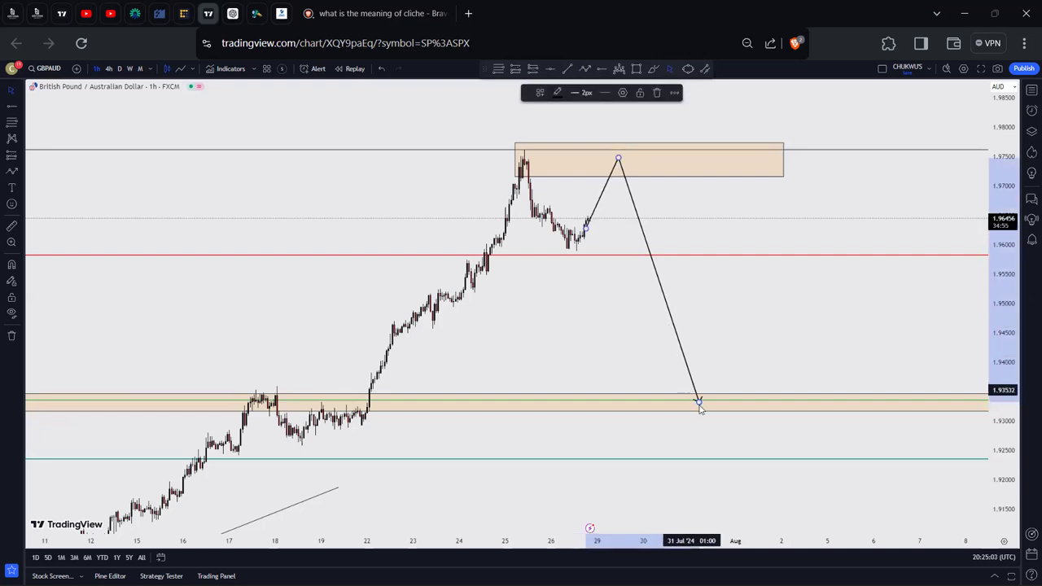
scroll(456, 415, down, 1)
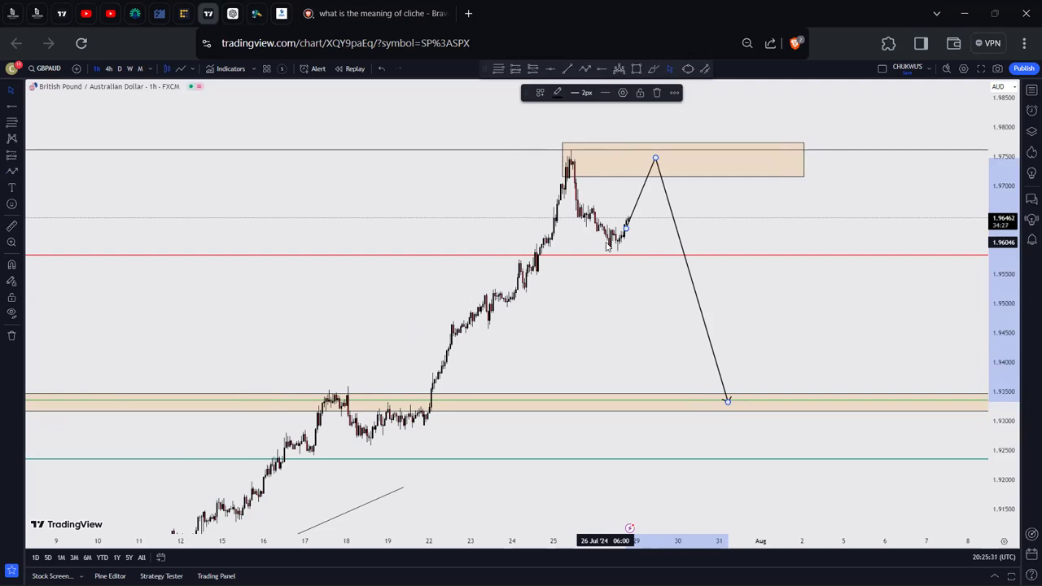
Switch GBPAUD to the 4-hour timeframe and delete the projected path
click(106, 70)
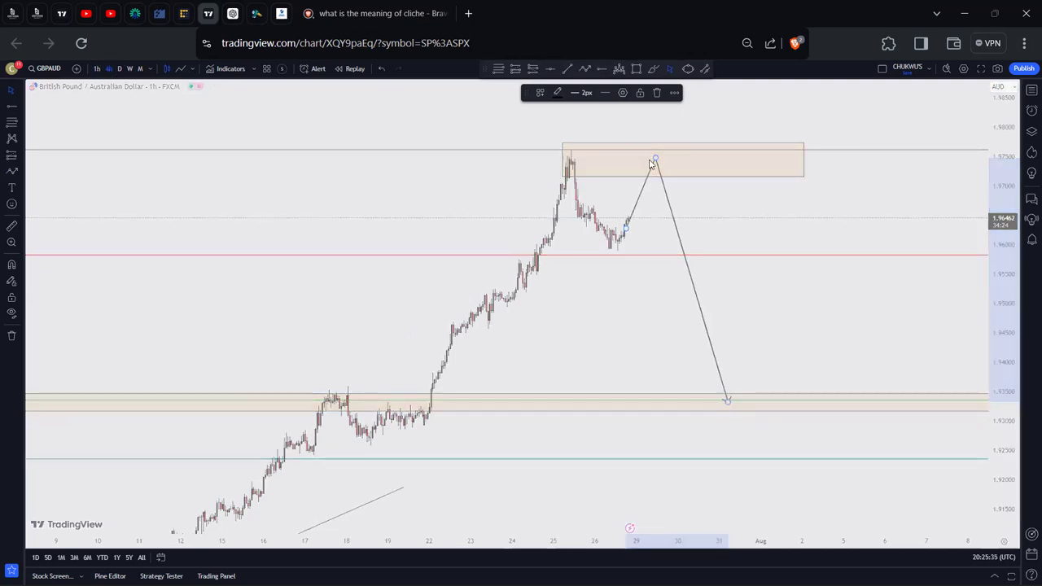
scroll(589, 196, up, 5)
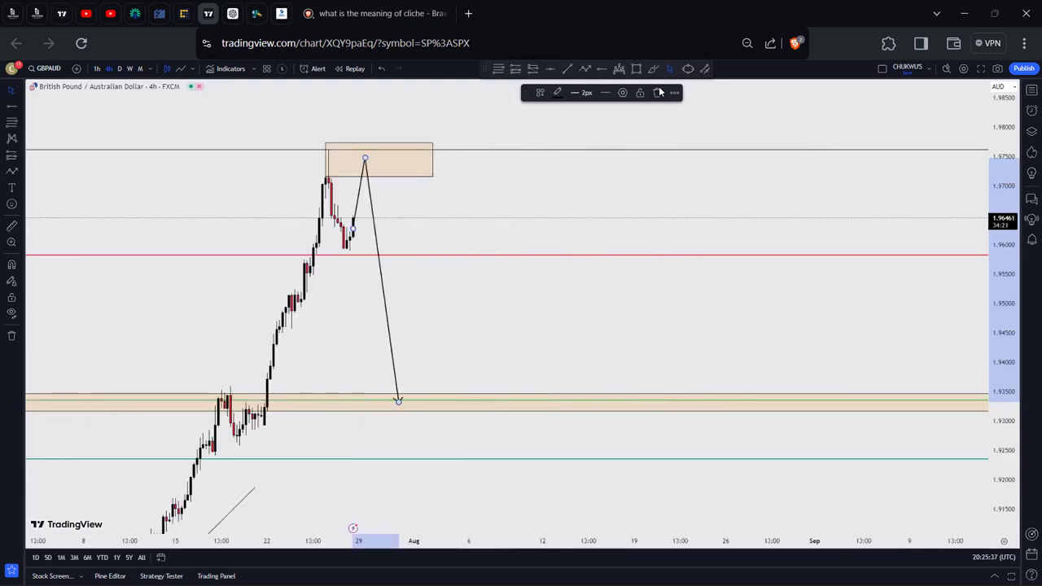
click(658, 92)
drag(570, 204, 747, 191)
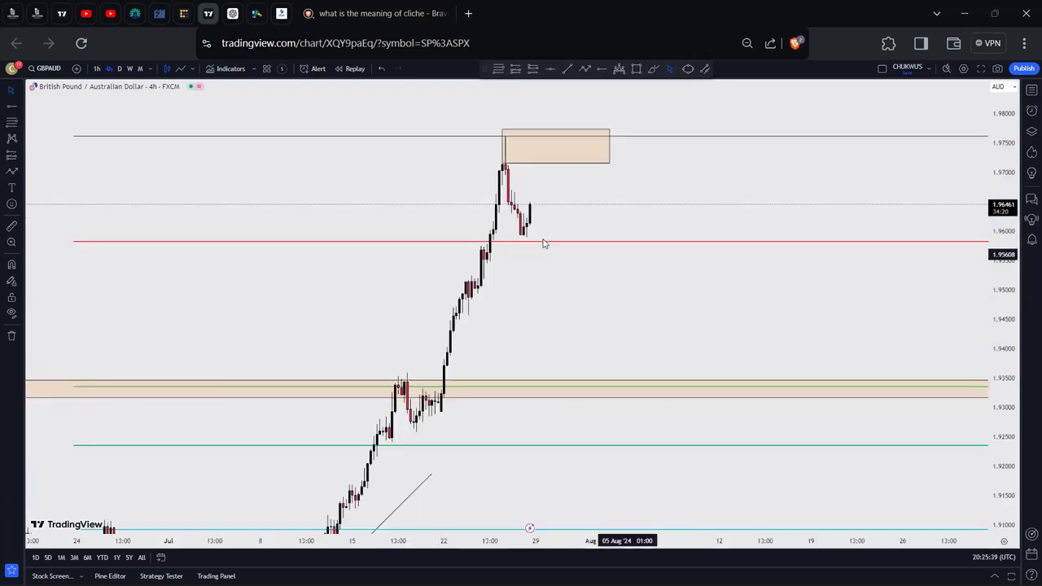
Delete the Fibonacci retracement from the GBPAUD chart
right_click(391, 171)
click(430, 179)
scroll(674, 316, up, 3)
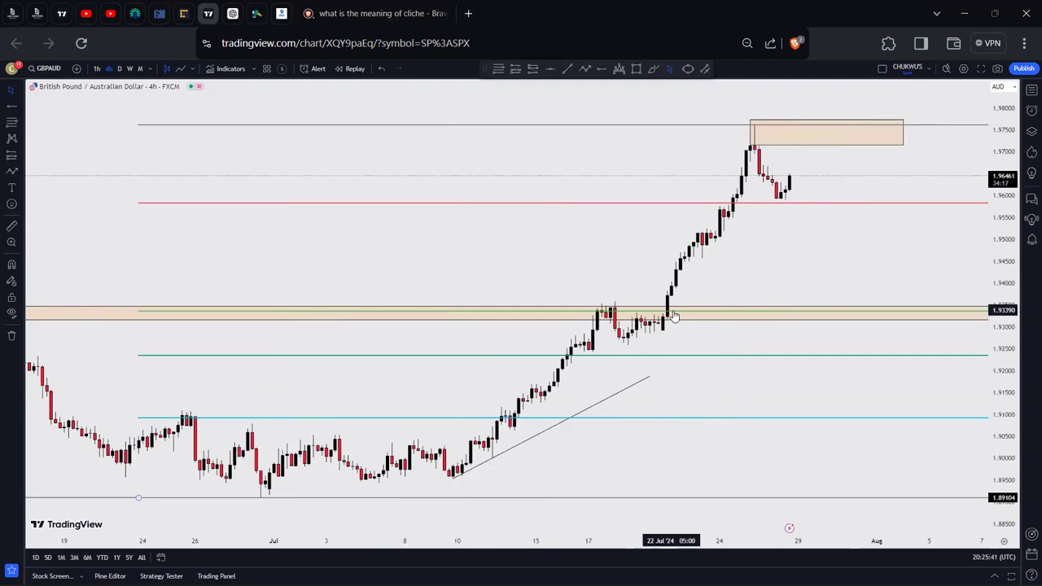
click(698, 318)
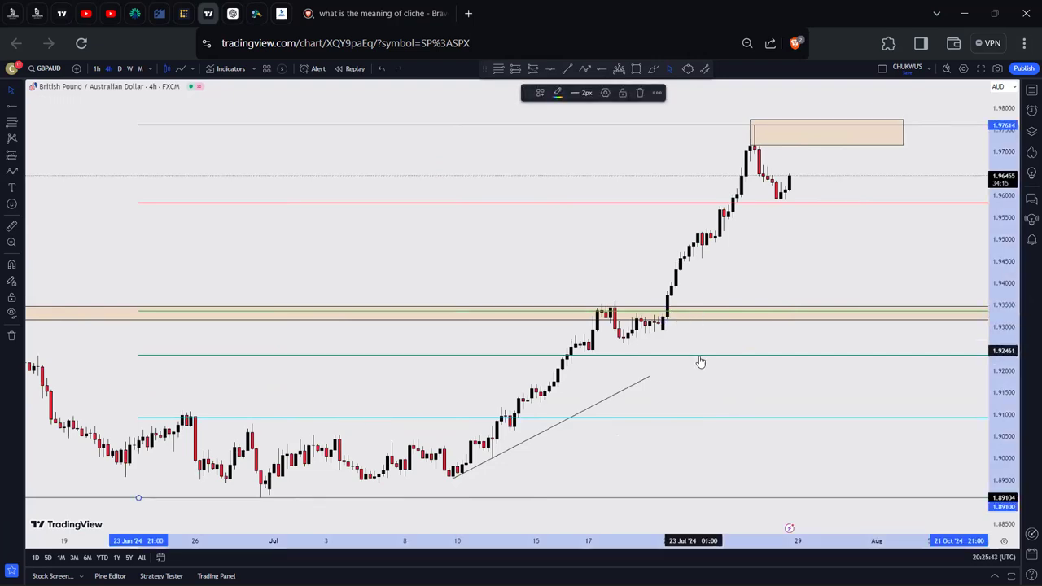
click(640, 93)
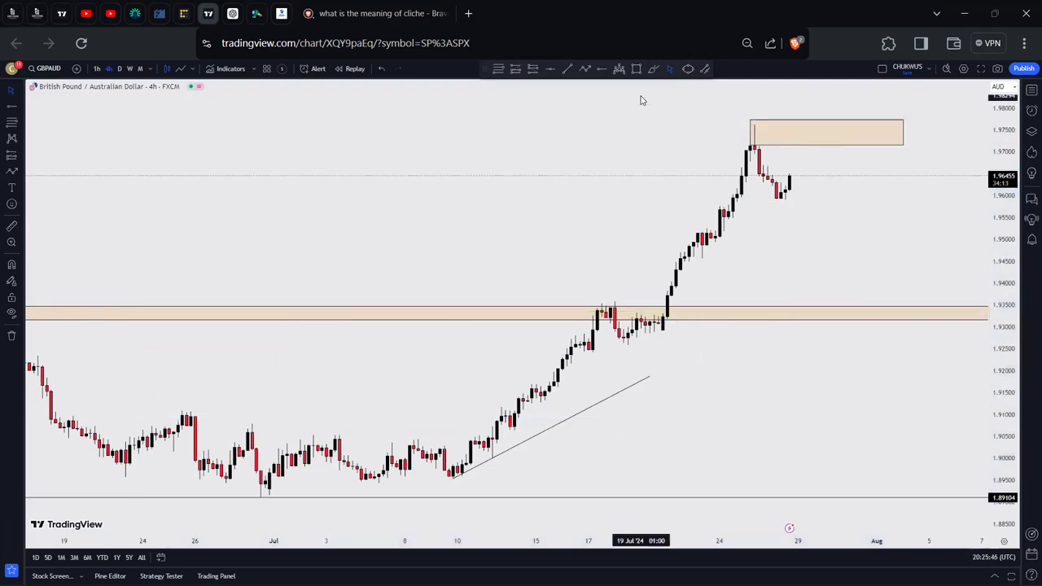
Extend the start of the peak zone back to 23 Jul '24 21:00
drag(705, 279, 662, 226)
click(647, 132)
drag(647, 132, 612, 132)
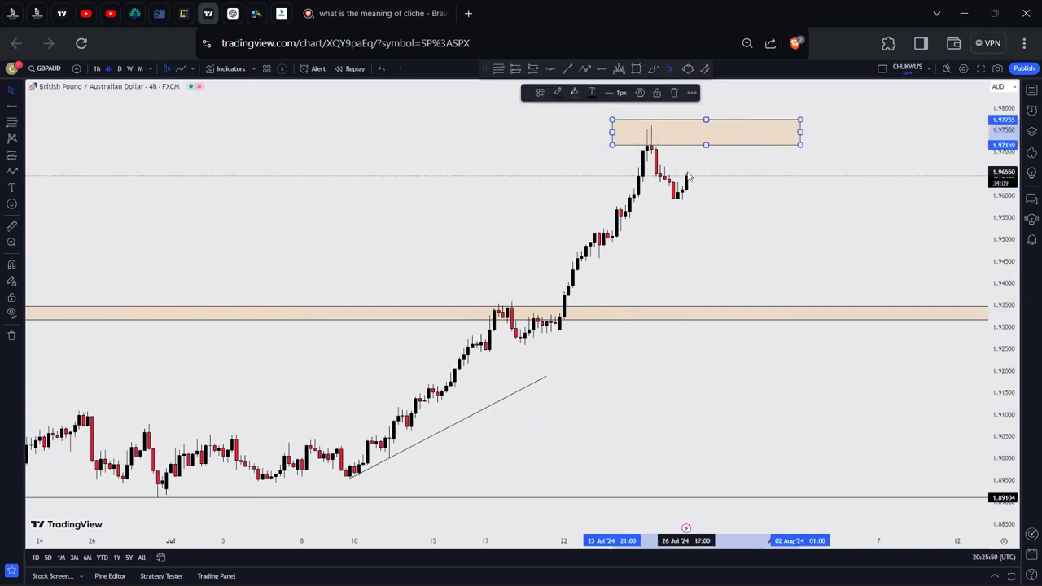
Brush a rise into the peak zone and a drop out, a loop inside the zone, and a line under the latest lows
drag(688, 183, 703, 133)
mouse_move(641, 144)
mouse_down()
mouse_move(716, 128)
mouse_move(632, 126)
mouse_move(686, 147)
mouse_move(712, 133)
mouse_move(730, 214)
mouse_up()
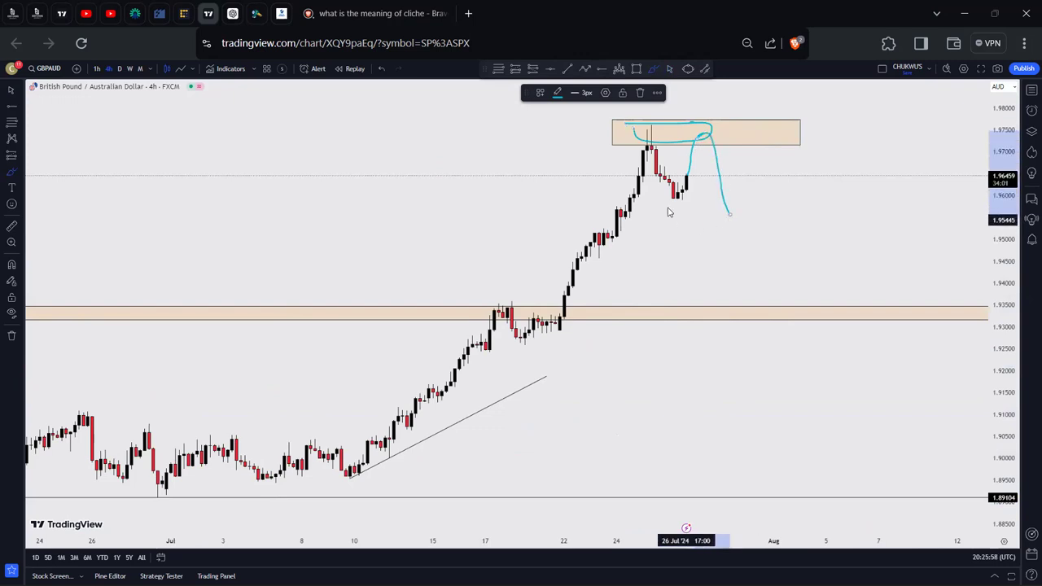
drag(626, 197, 713, 196)
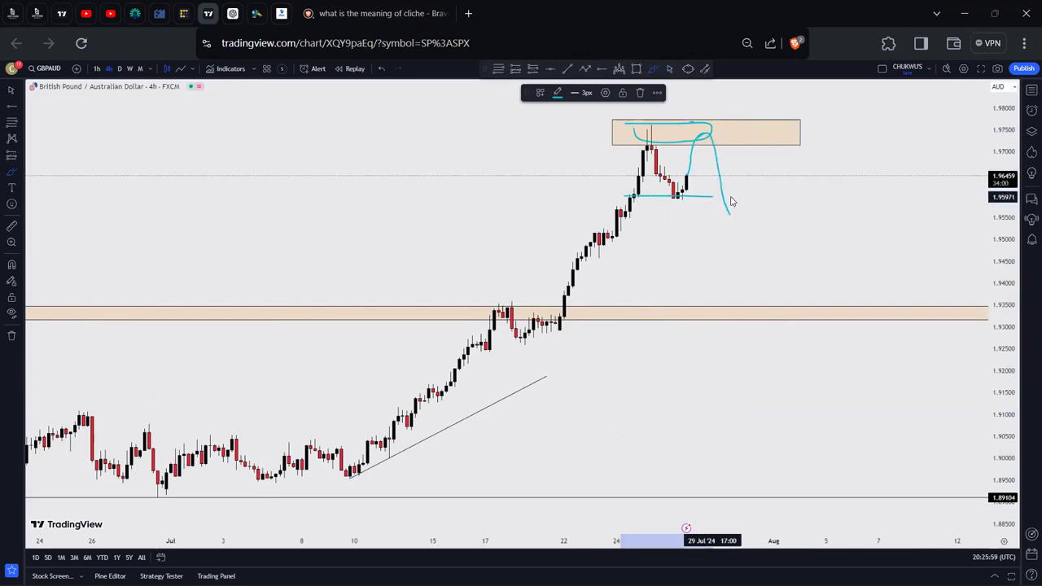
Draw a rectangle zone just under the latest 4-hour lows, from 23 Jul '24 to 01 Aug '24, between about 1.9595 and 1.9570
click(636, 70)
click(612, 197)
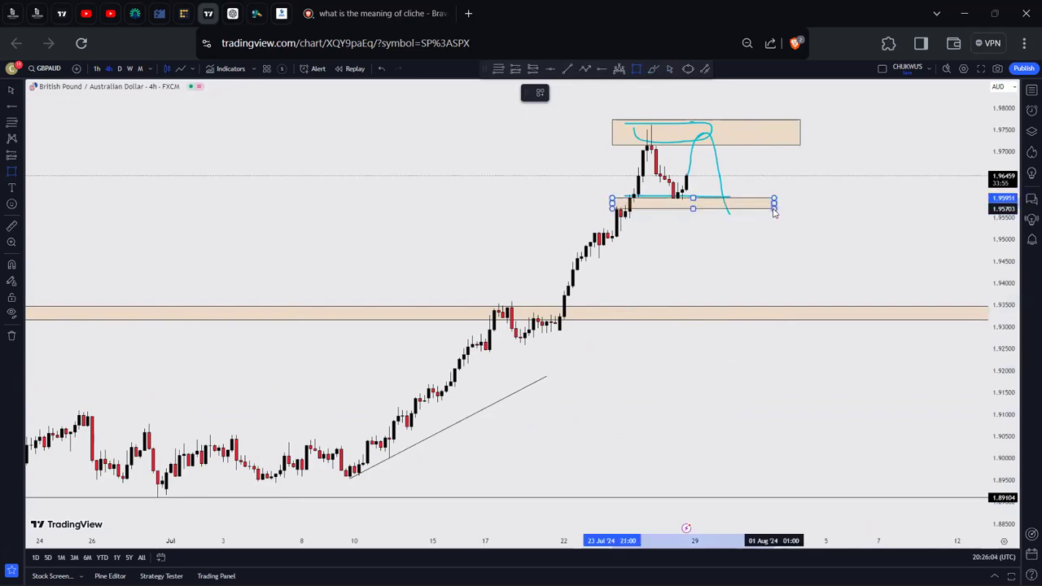
click(773, 210)
Brush a break below the small zone, a retest and a fall to the 1.935 zone, and circle the landing area
click(652, 70)
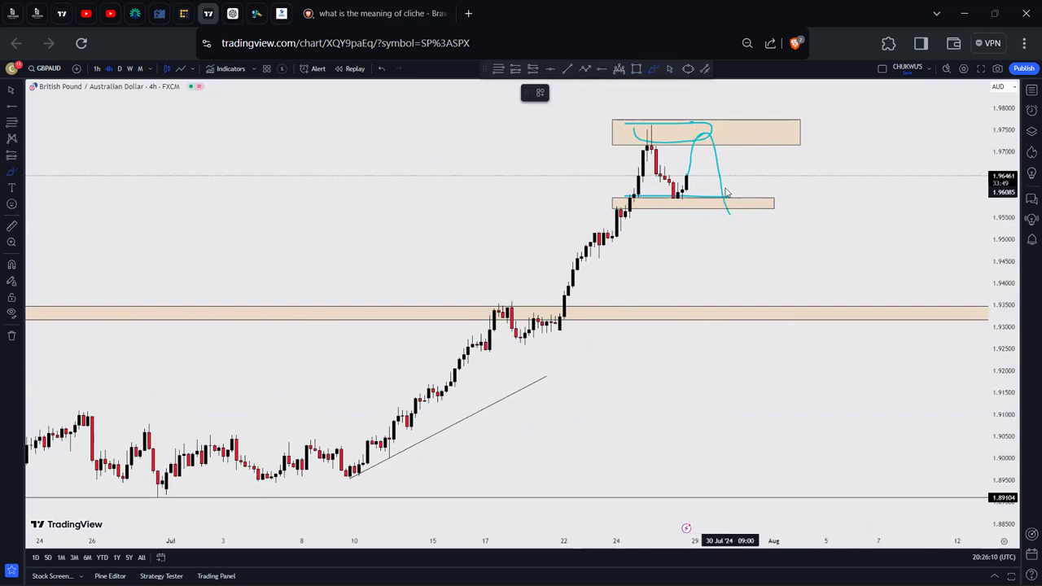
click(731, 229)
mouse_move(723, 197)
mouse_down()
mouse_move(731, 224)
mouse_move(739, 209)
mouse_up()
mouse_move(765, 252)
mouse_down()
mouse_move(786, 326)
mouse_move(769, 291)
mouse_up()
scroll(733, 296, down, 3)
scroll(749, 281, up, 3)
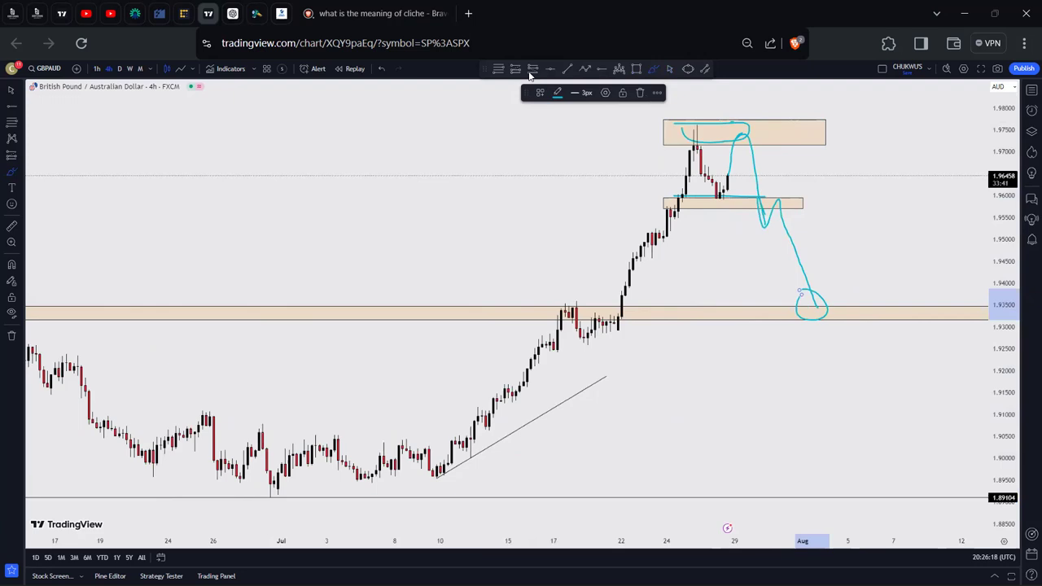
Undo all the brush strokes and the small rectangle under the latest lows, keeping the peak zone
key(ctrl+z)
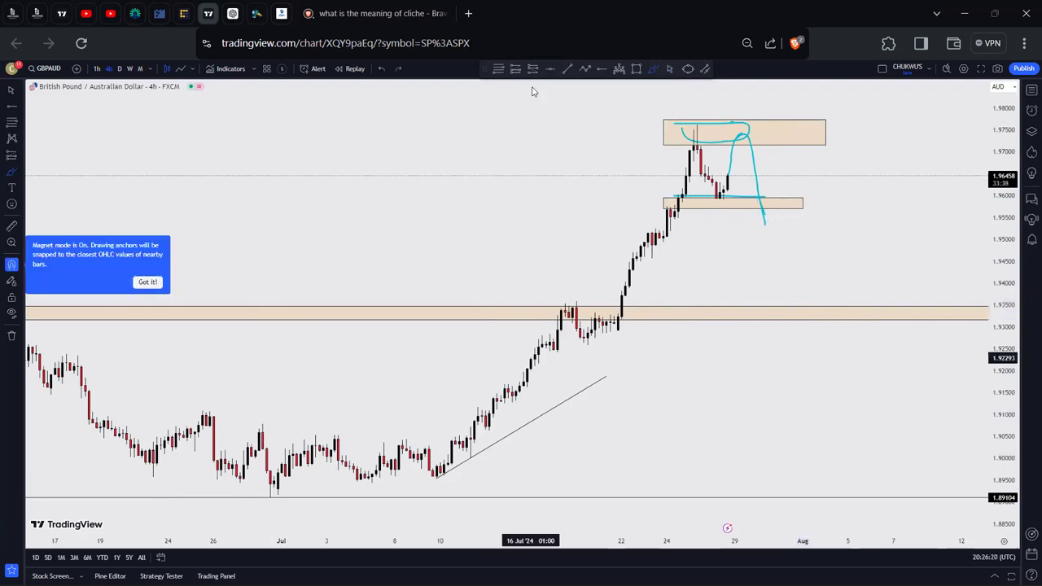
key(ctrl+z)
key(ctrl+z)
key(ctrl+z)
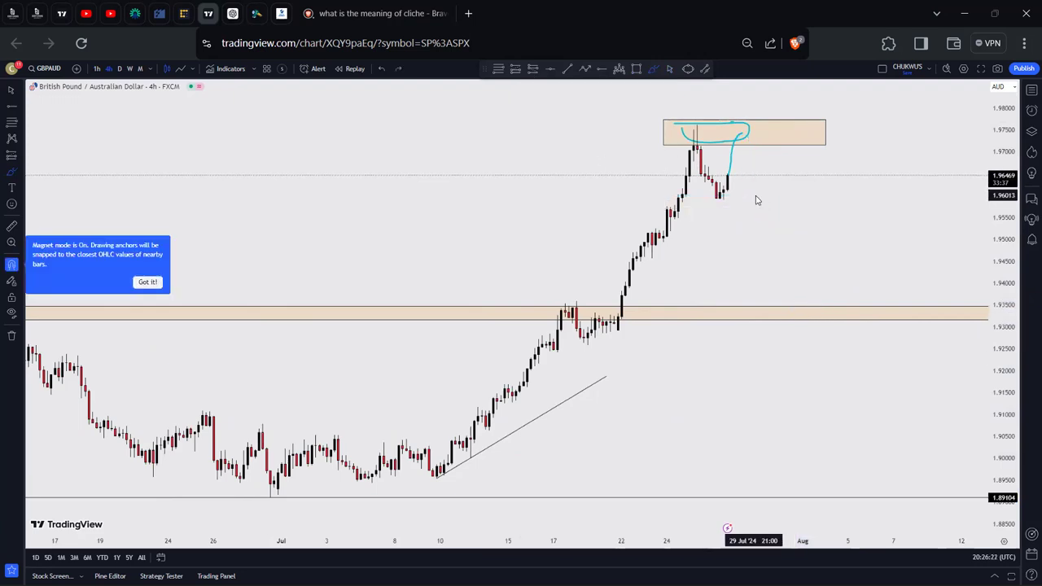
key(ctrl+z)
key(ctrl+z)
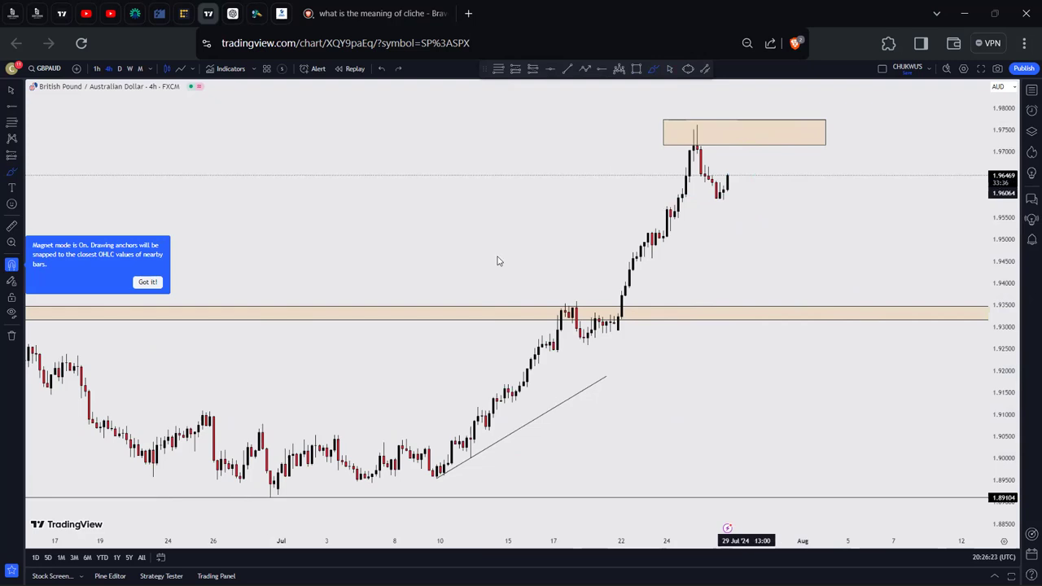
Switch GBPAUD to the daily timeframe and leave free space after the latest candle
click(120, 69)
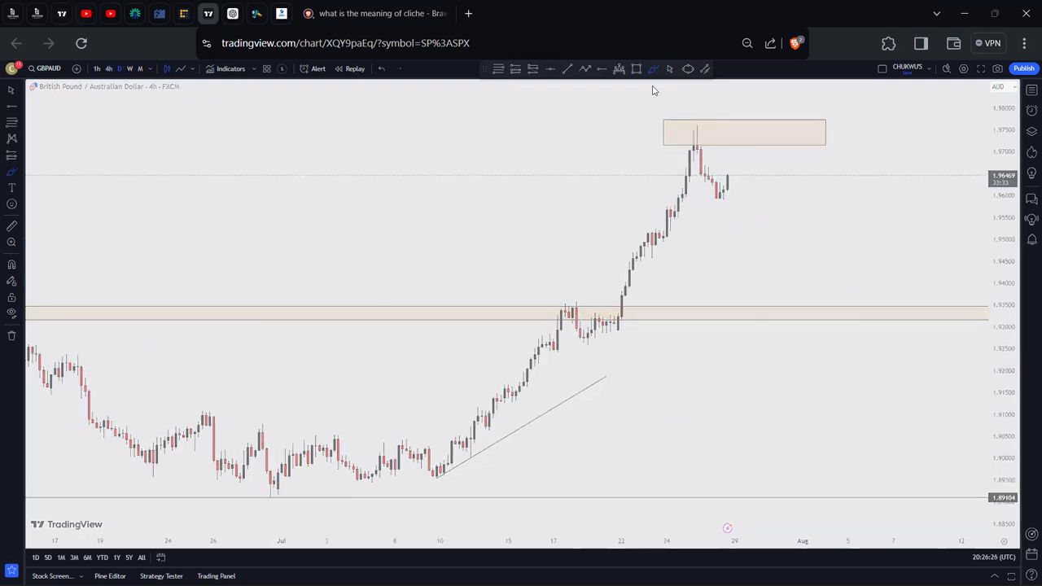
scroll(640, 245, down, 2)
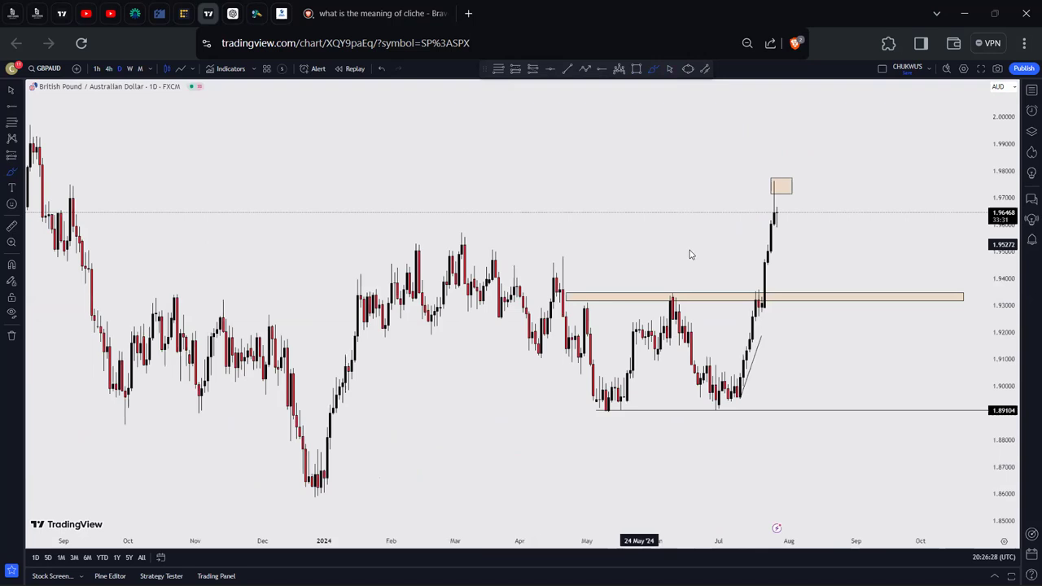
drag(645, 279, 567, 279)
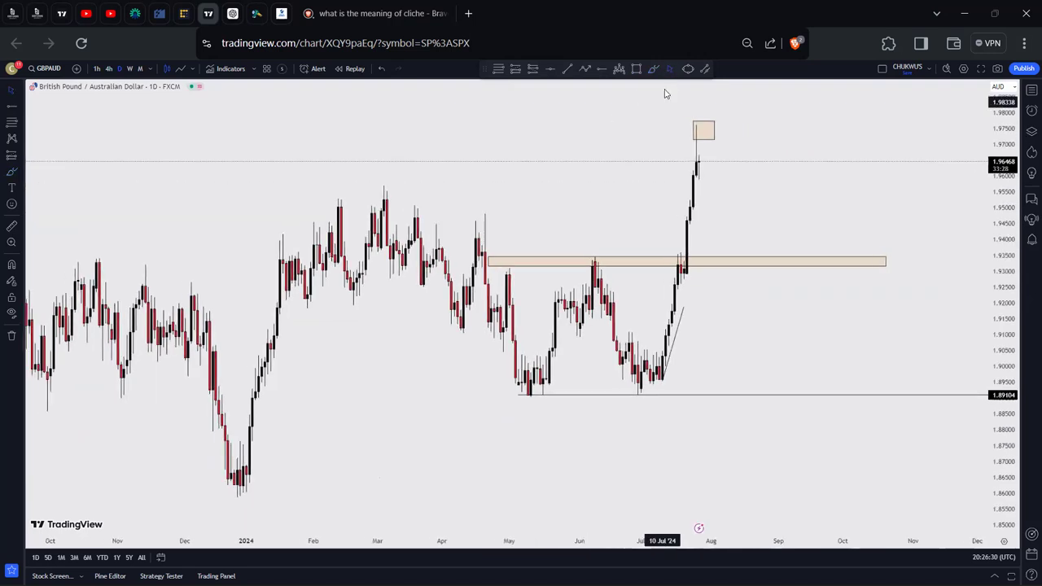
Brush a drop from the current price to the 1.935 zone and circle the June and July touches of the zone
drag(696, 153, 737, 270)
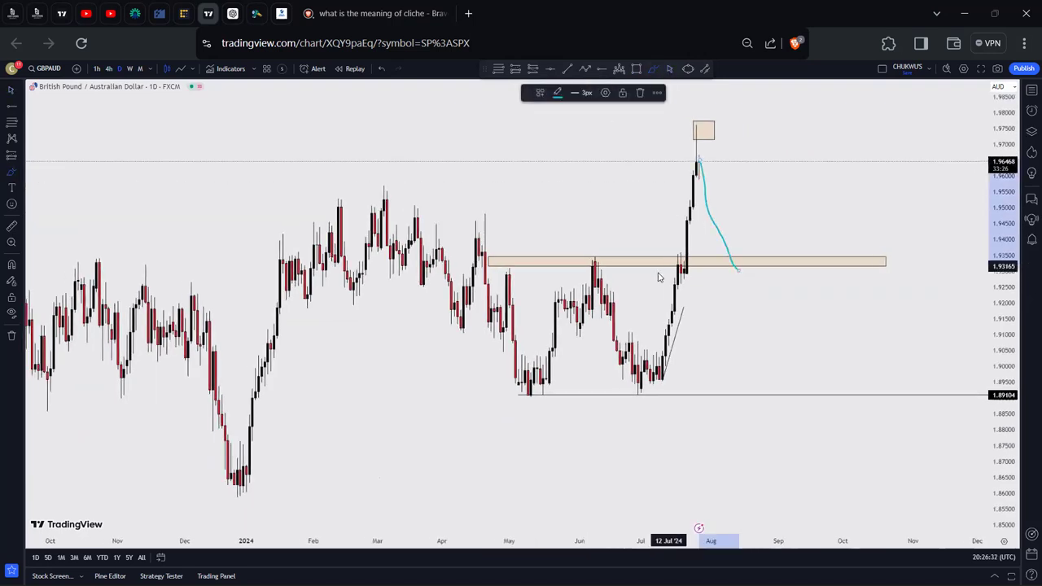
mouse_move(583, 249)
mouse_down()
mouse_move(600, 260)
mouse_move(585, 248)
mouse_up()
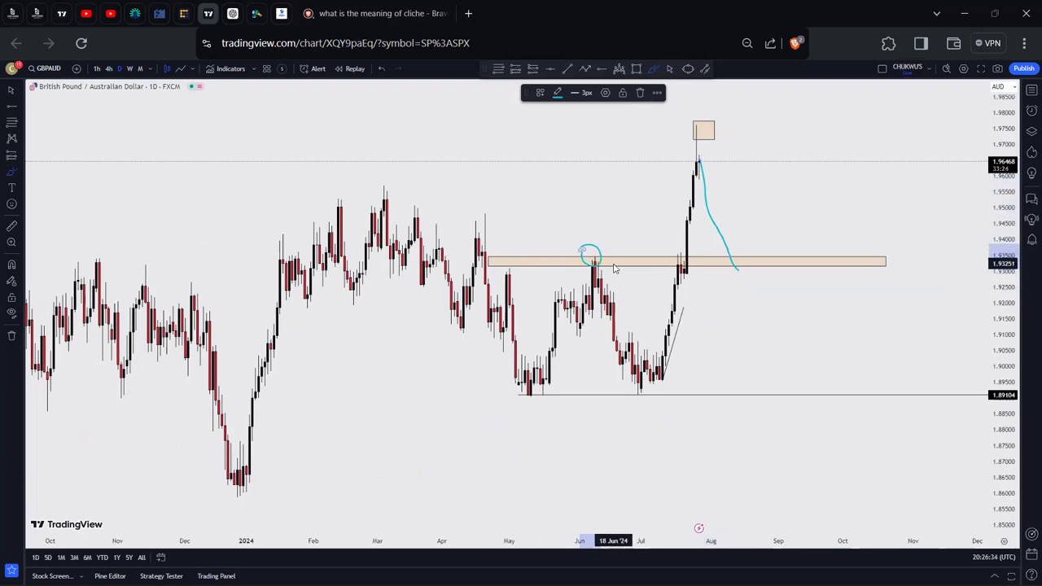
mouse_move(665, 252)
mouse_down()
mouse_move(659, 272)
mouse_move(667, 251)
mouse_up()
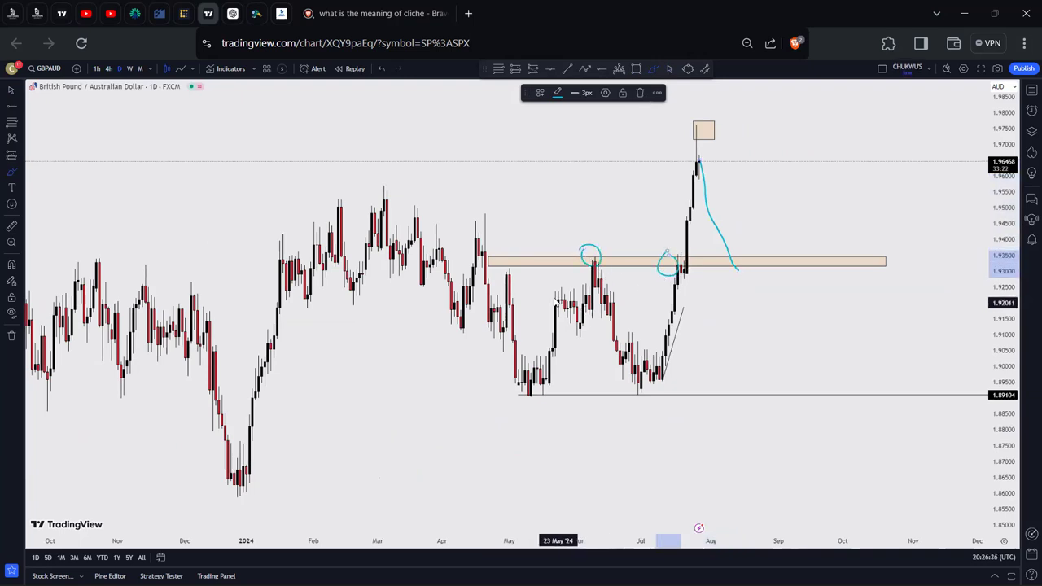
Undo the brushed drop and both circles on the daily chart
key(ctrl+z)
key(ctrl+z)
key(ctrl+z)
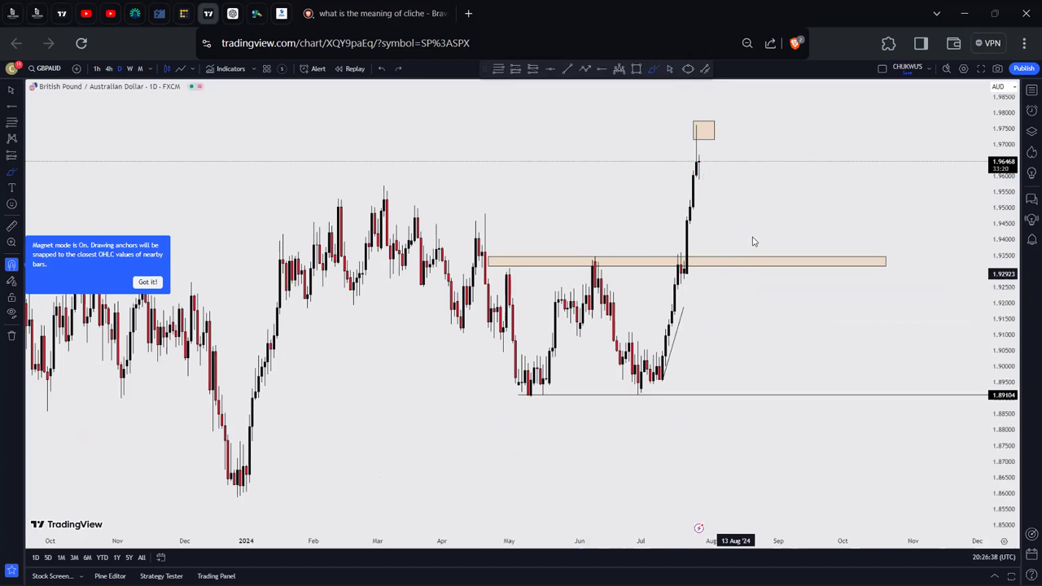
Replace the long zone near 1.935 with a taller rectangle starting at 18 Jul '24, between about 1.936 and 1.926
click(737, 260)
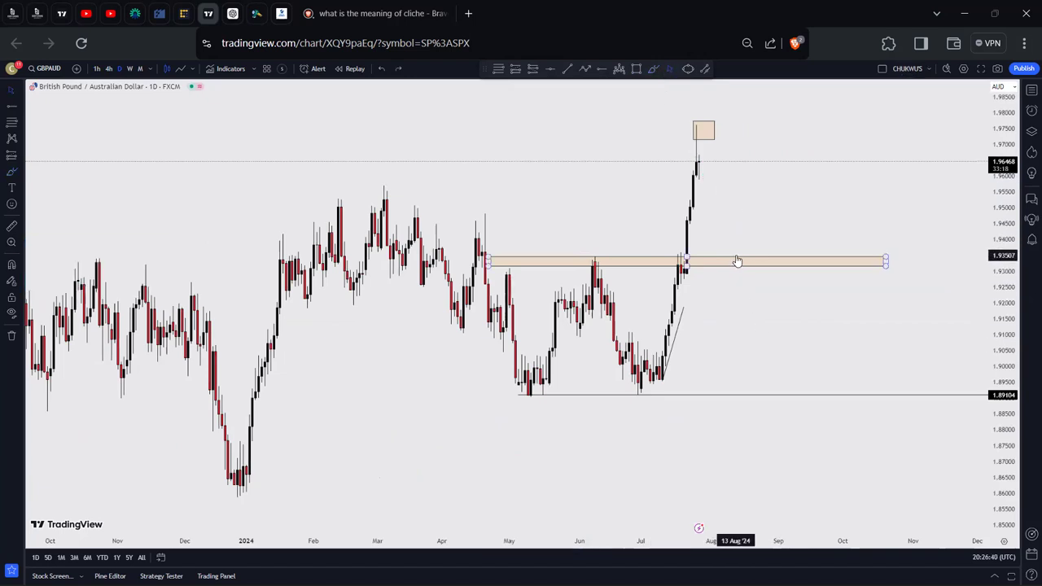
click(673, 93)
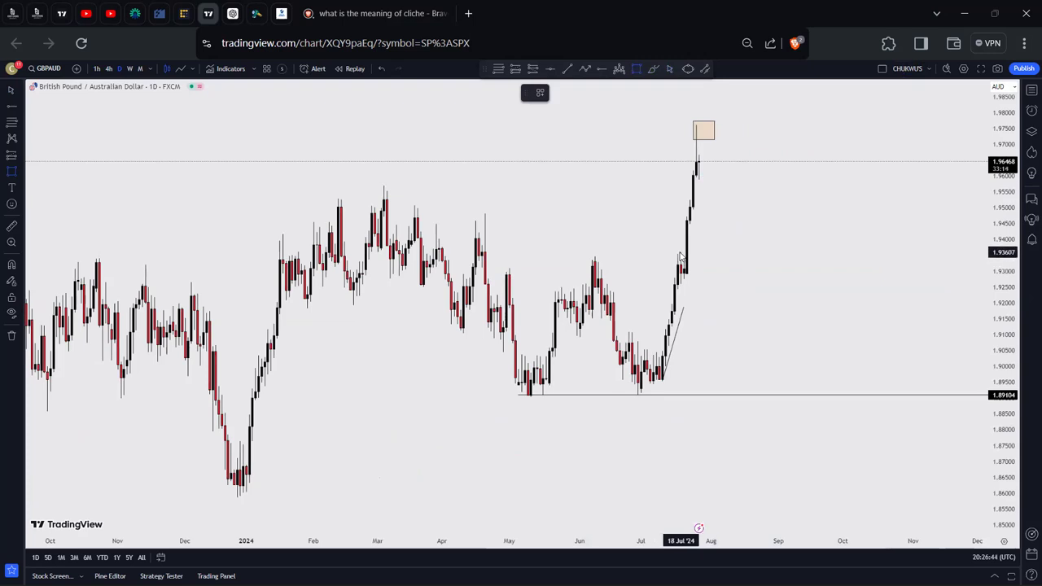
mouse_move(681, 253)
mouse_down()
mouse_move(789, 290)
mouse_move(814, 275)
mouse_move(830, 291)
mouse_move(884, 268)
mouse_up()
click(844, 329)
Clear a trial drop-and-bounce sketch at the new zone and brush a small oval inside it near 1.928
drag(782, 331, 753, 331)
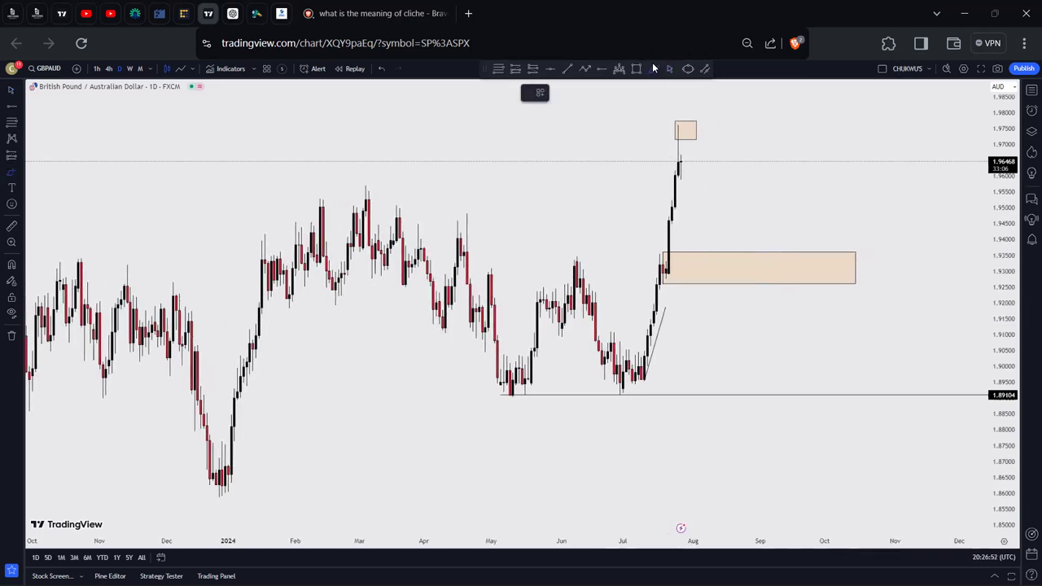
mouse_move(710, 272)
mouse_down()
mouse_move(723, 276)
mouse_move(733, 238)
mouse_move(743, 248)
mouse_up()
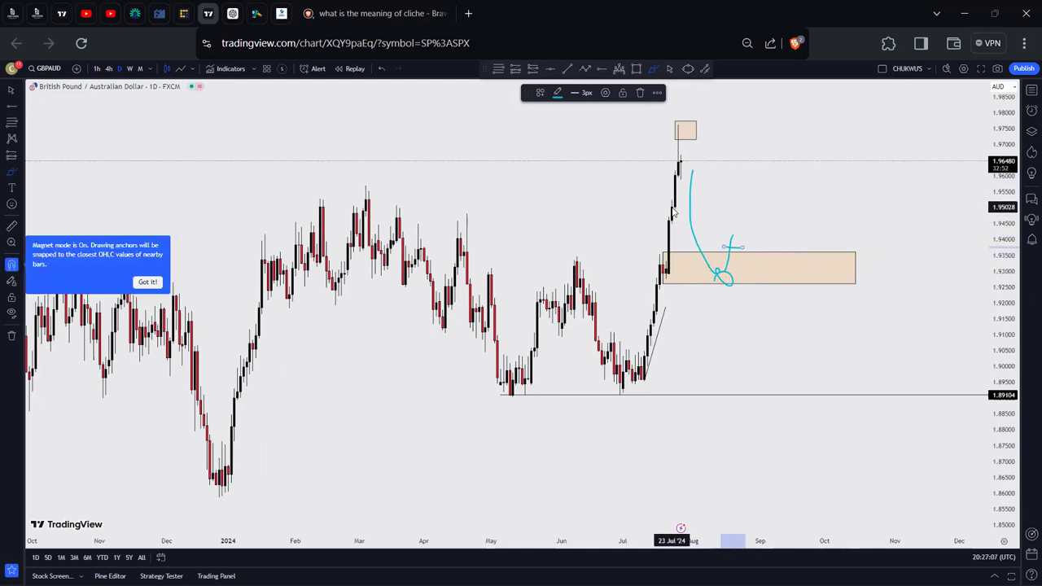
key(ctrl+z)
key(ctrl+z)
mouse_move(705, 278)
mouse_down()
mouse_move(725, 278)
mouse_move(704, 277)
mouse_up()
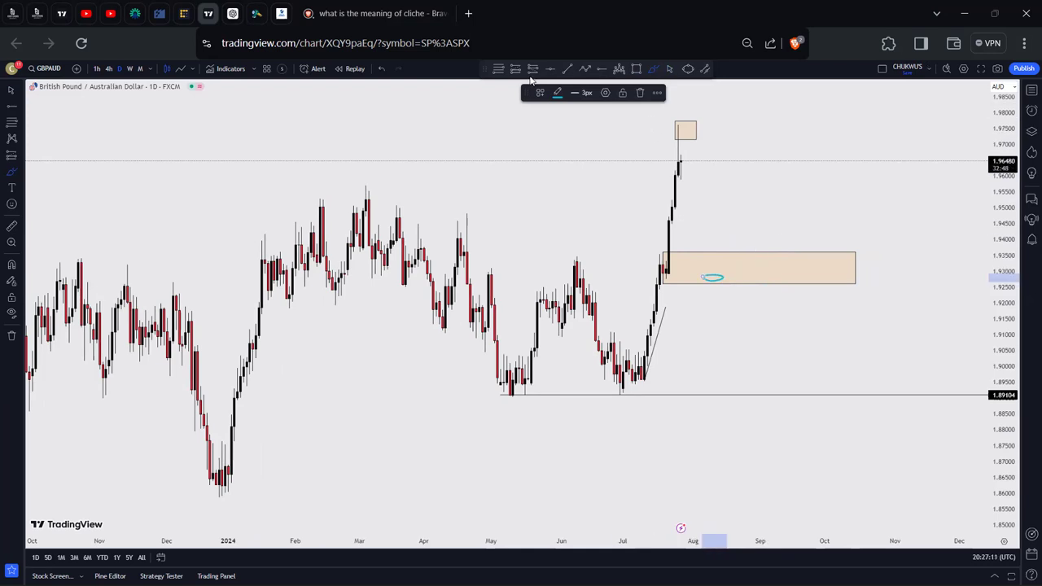
Place a long position at 1.92866 from 13 Aug '24 to 18 Sep '24, with target 1.97554 and stop 1.92096
click(669, 69)
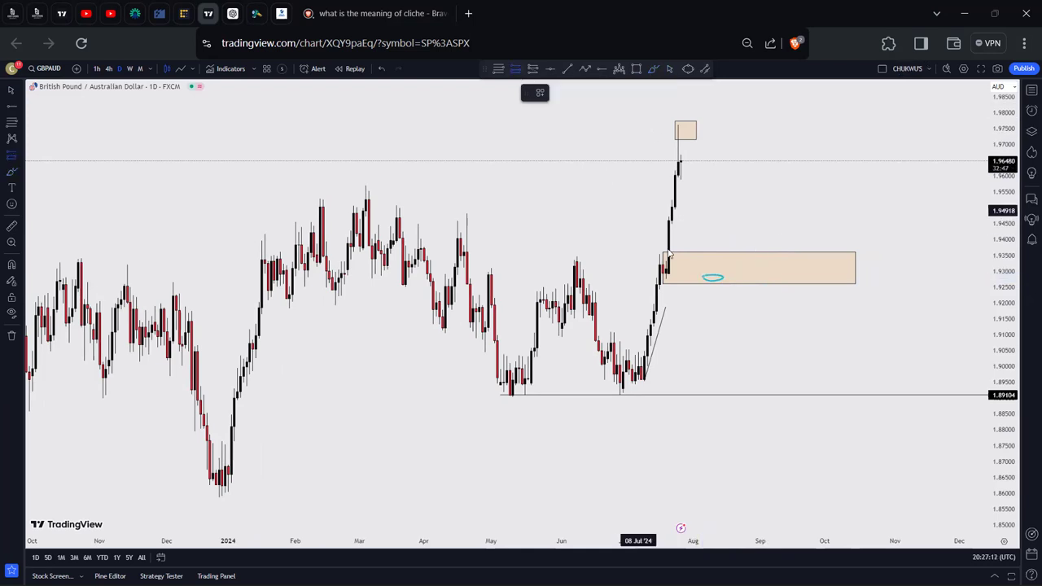
click(717, 278)
drag(717, 201, 710, 127)
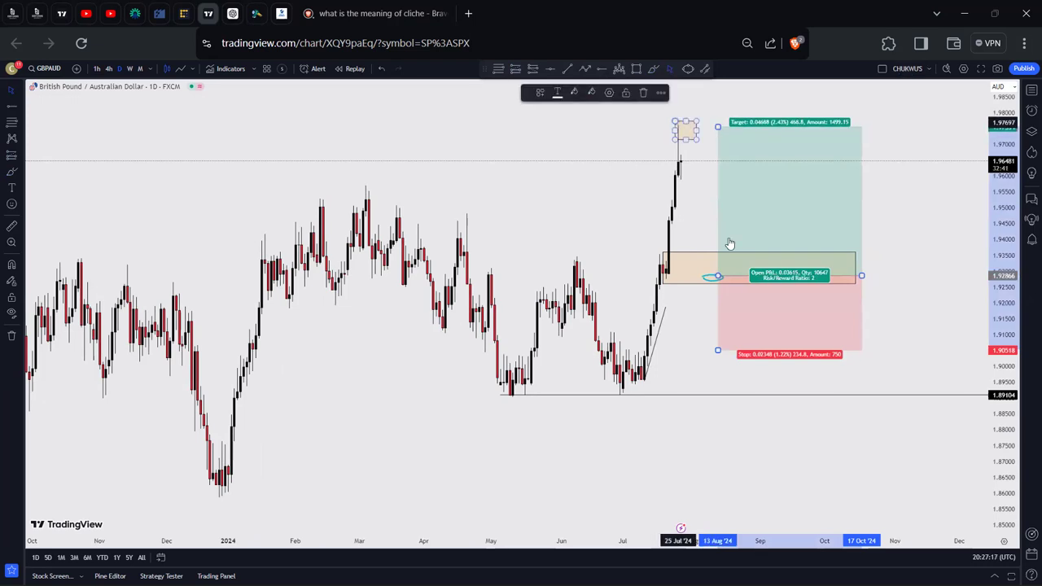
drag(719, 352, 720, 301)
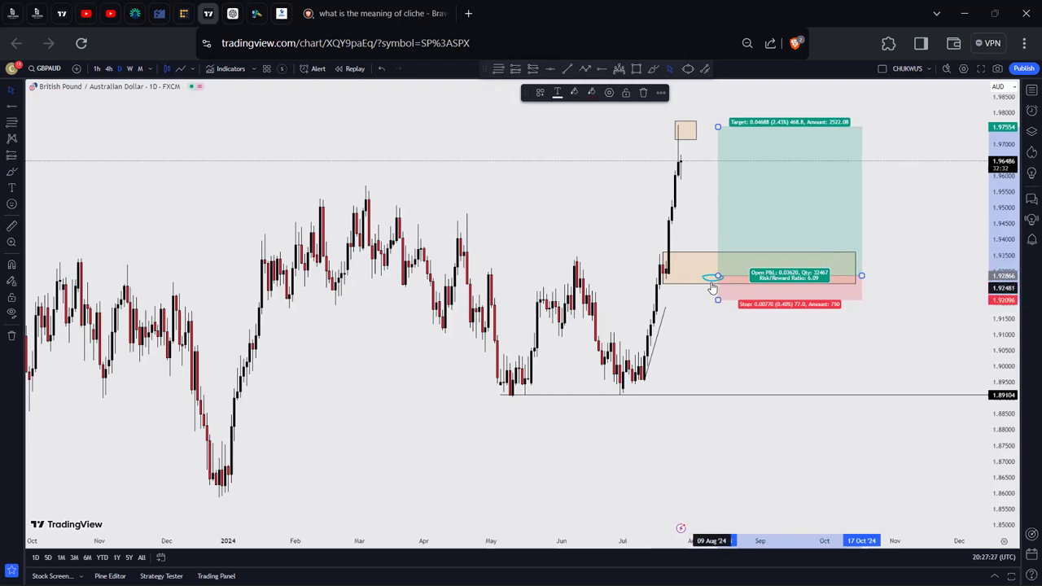
drag(861, 275, 797, 275)
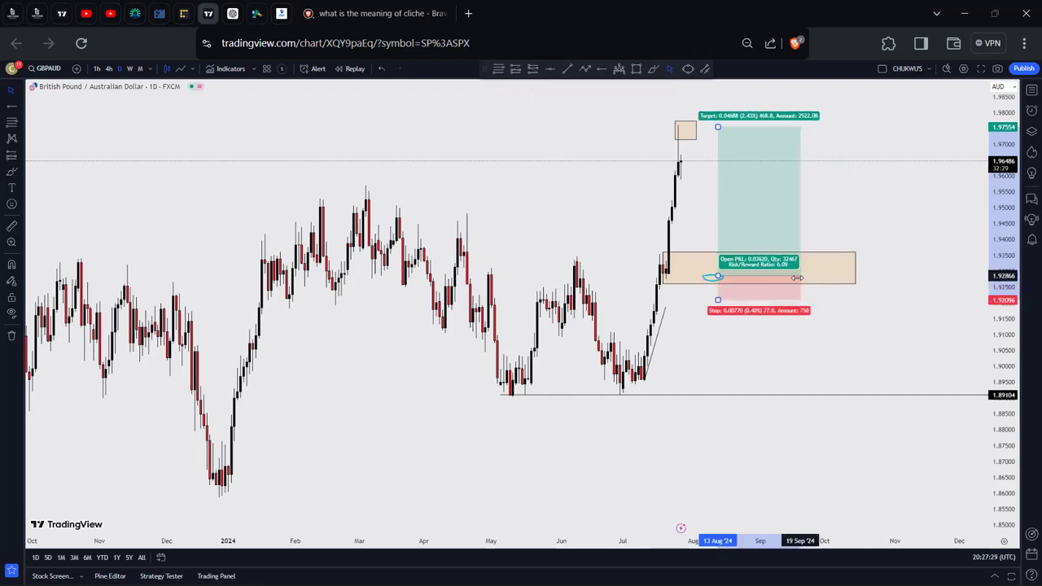
Delete the long position entered at the oval
click(693, 227)
click(740, 217)
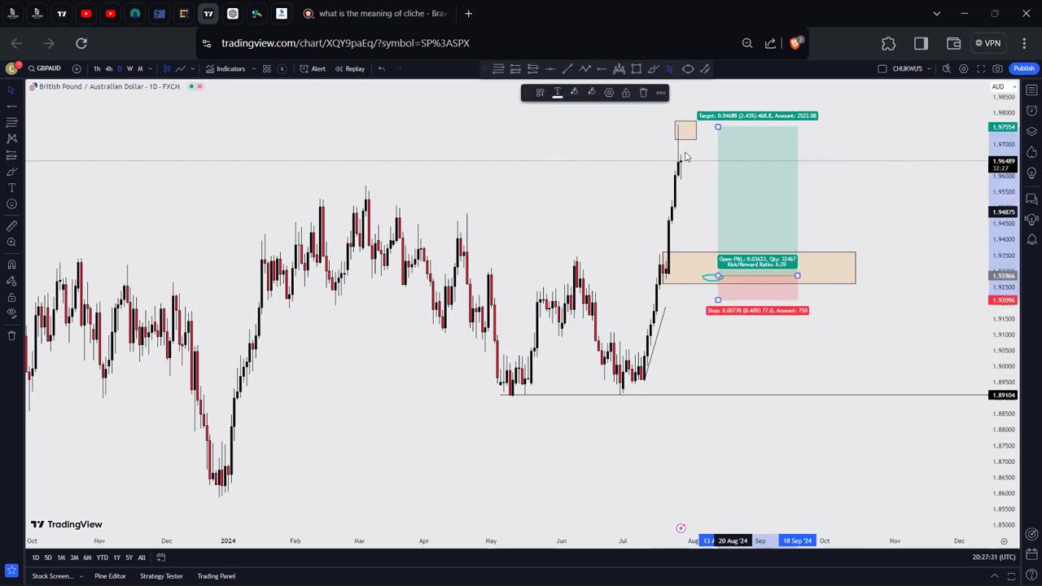
click(644, 93)
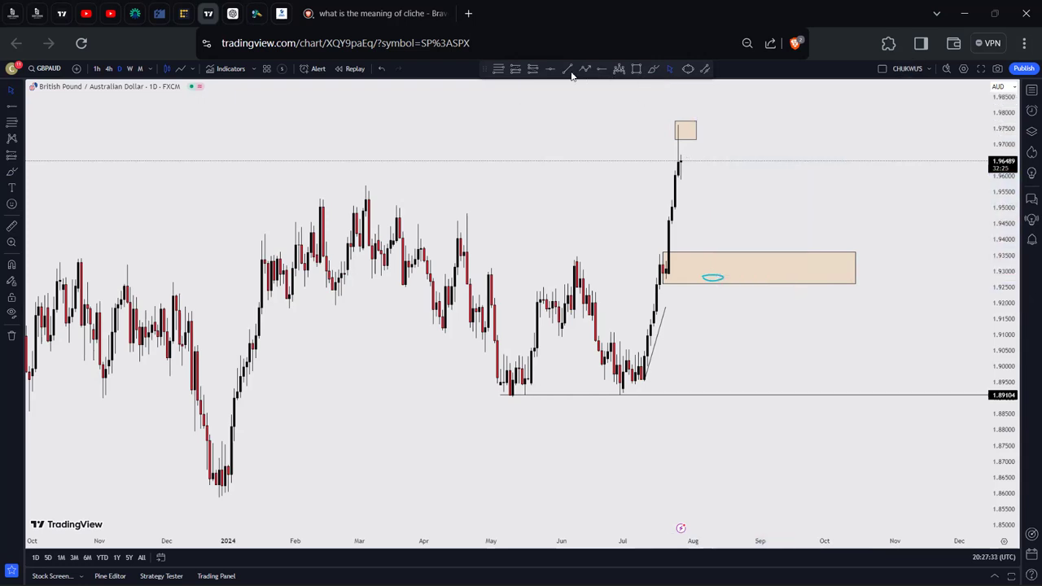
Draw a horizontal trend line just above the new zone at 1.93792, from 06 Aug '24 to 02 Oct '24
click(516, 69)
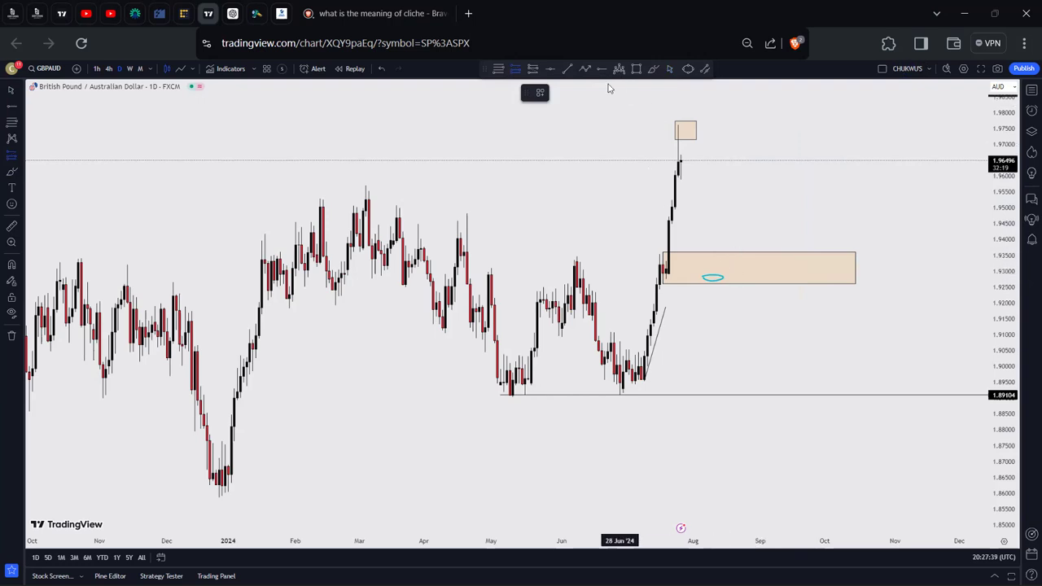
click(565, 71)
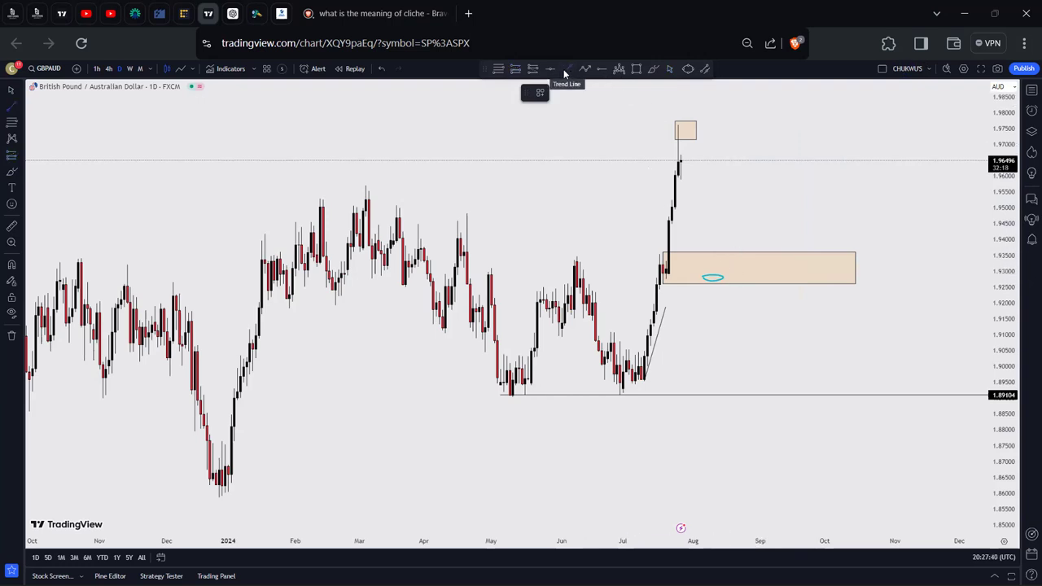
click(694, 250)
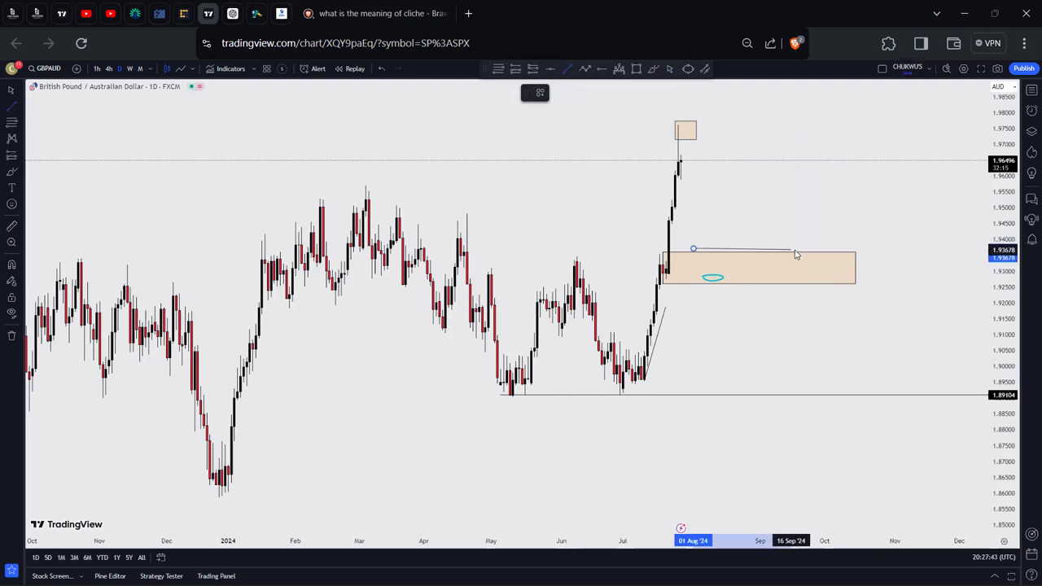
click(819, 250)
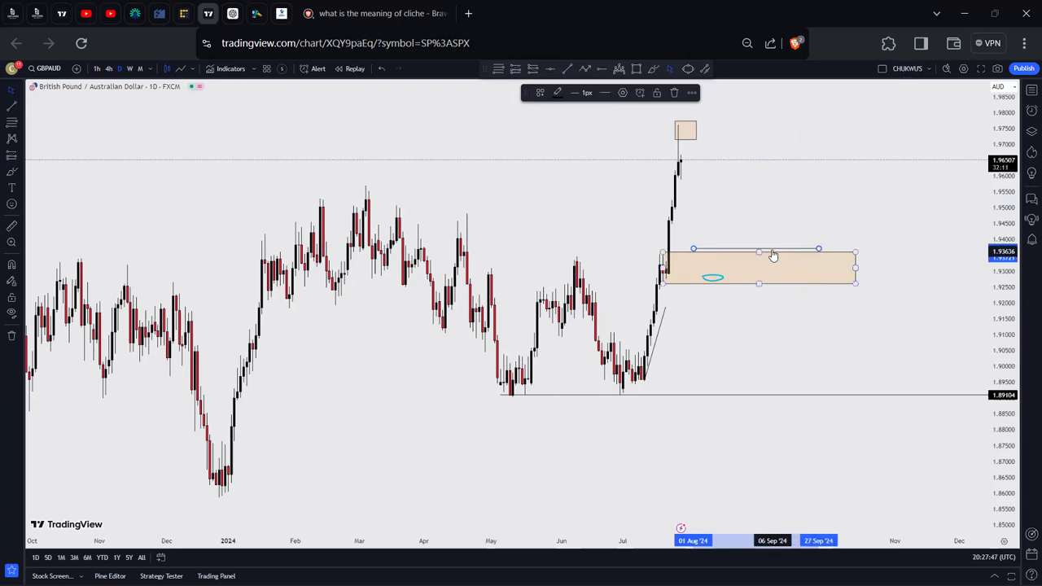
drag(769, 249, 777, 246)
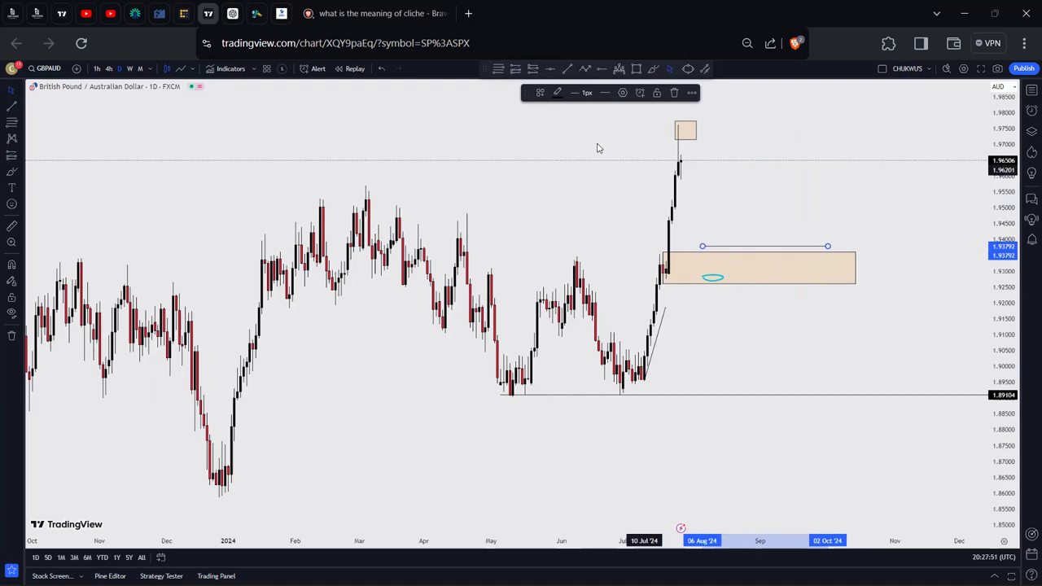
Place a long position on the line at 1.93792 from 21 Aug '24 to 27 Sep '24, with stop 1.92139 and target 1.97697
click(516, 68)
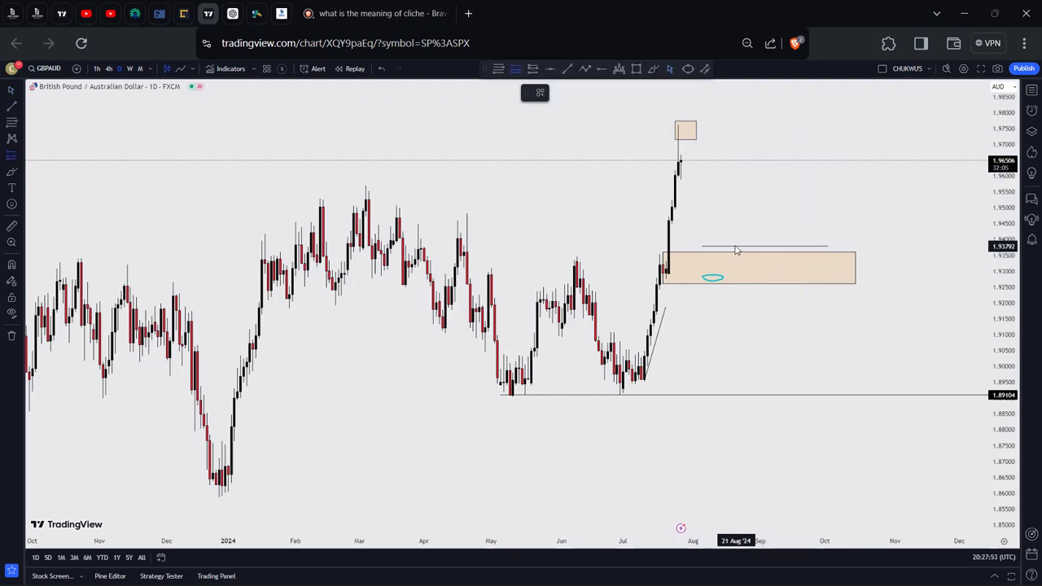
click(736, 246)
drag(722, 298, 729, 300)
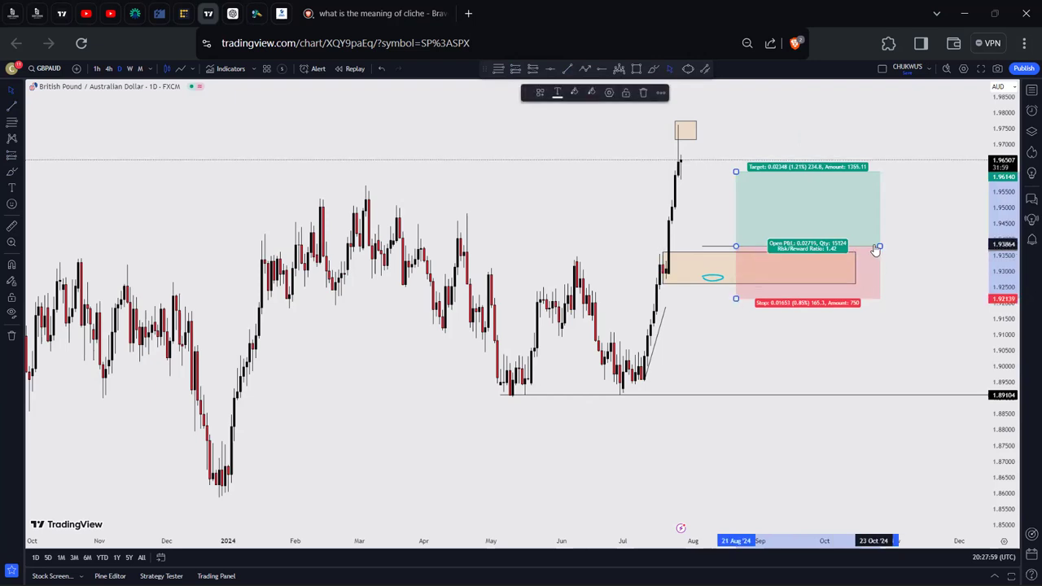
drag(879, 246, 820, 245)
click(710, 277)
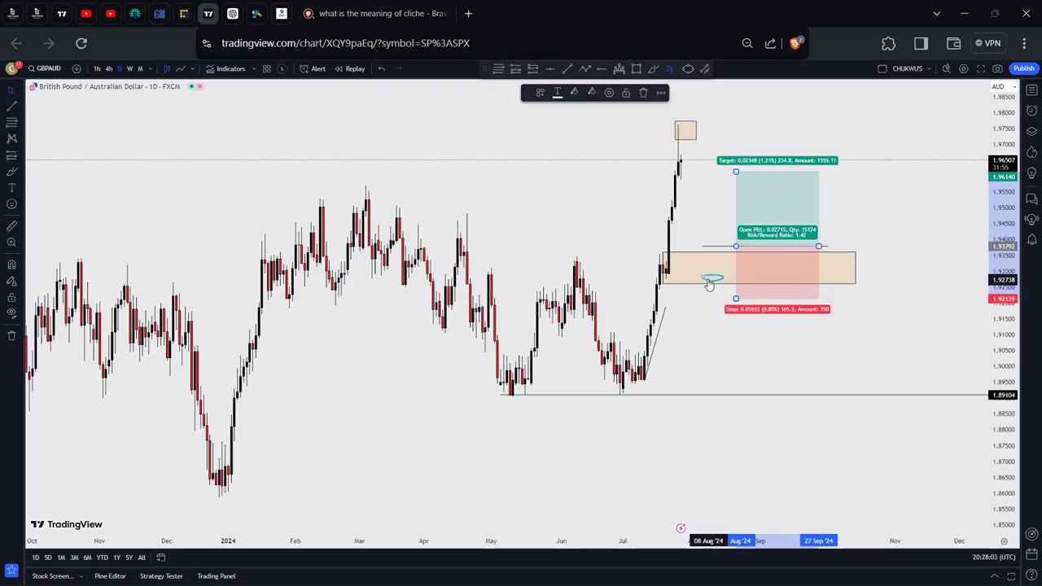
drag(736, 172, 737, 122)
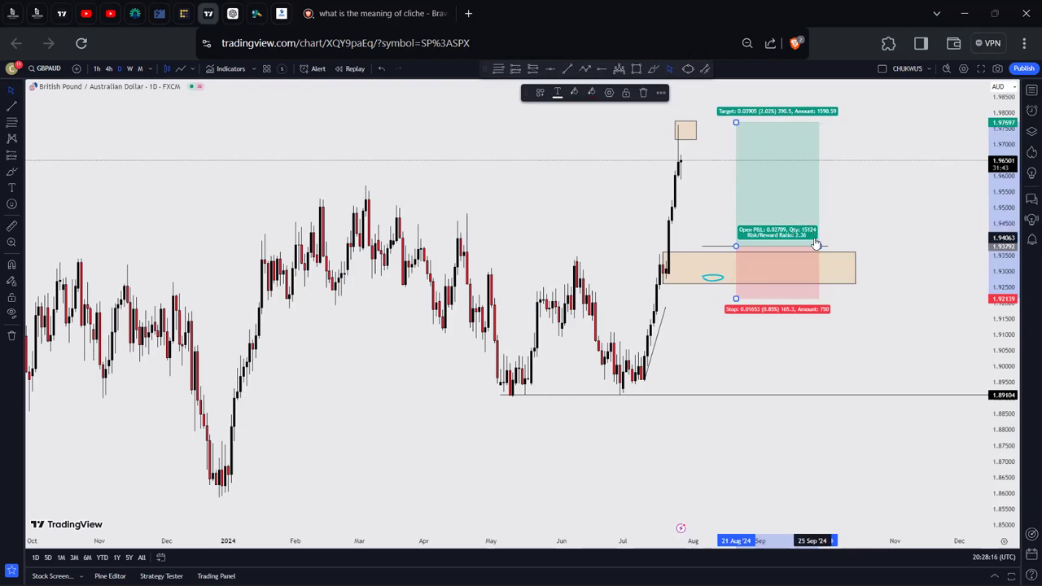
Delete the rising trend line under the July rally
click(665, 316)
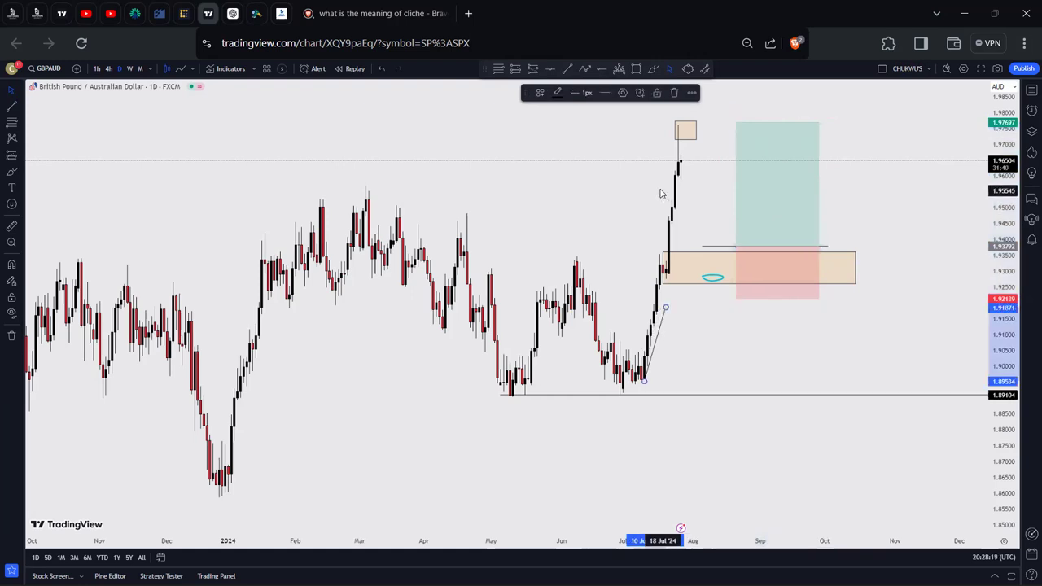
click(675, 93)
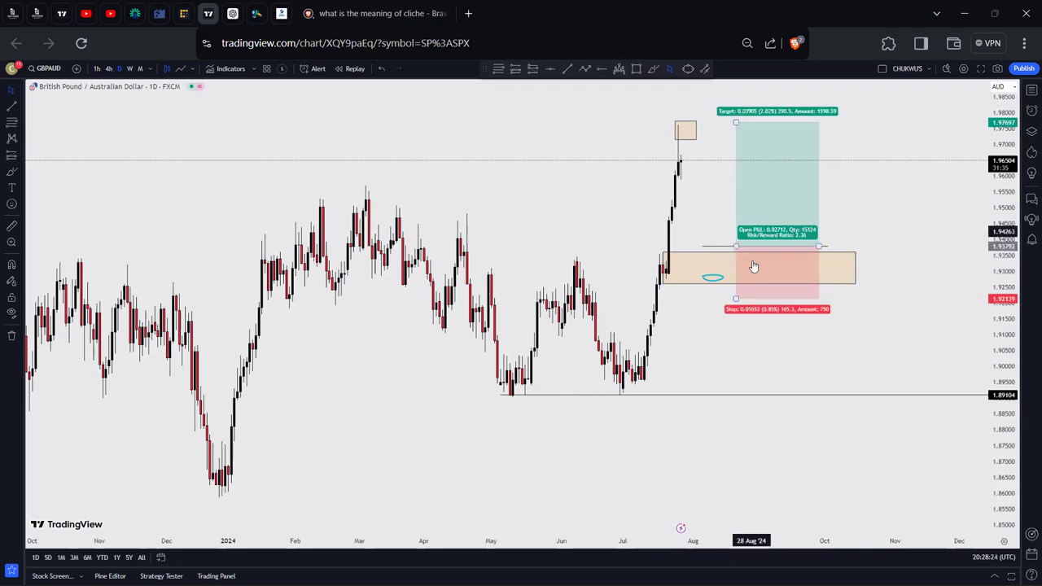
drag(699, 232, 689, 238)
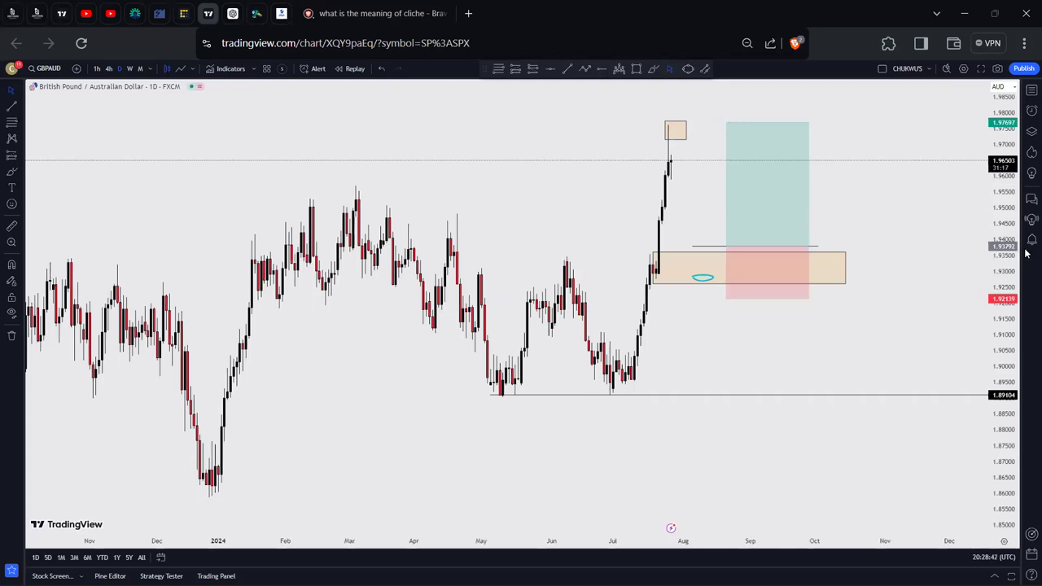
click(1030, 92)
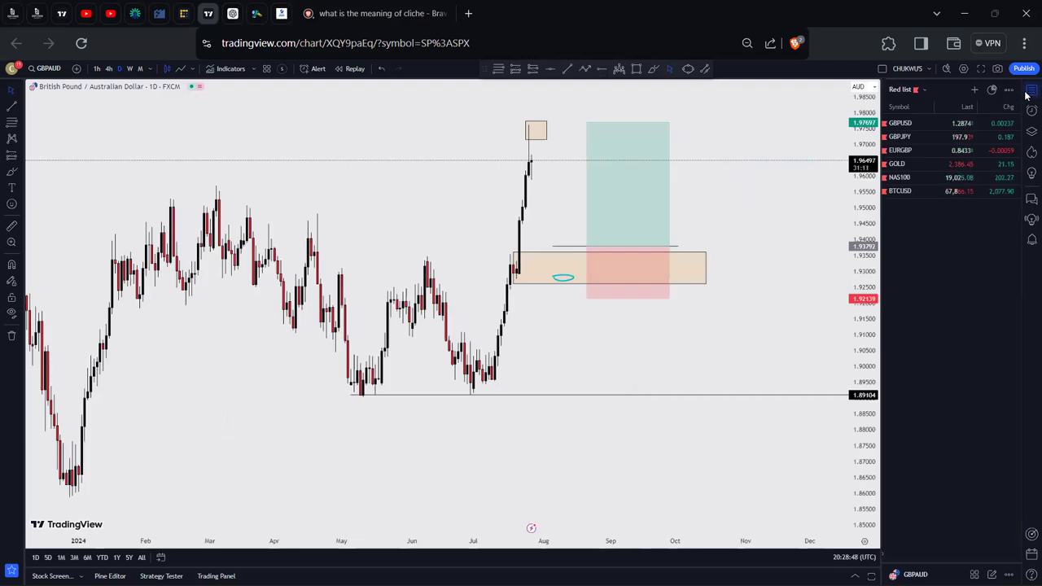
click(1030, 91)
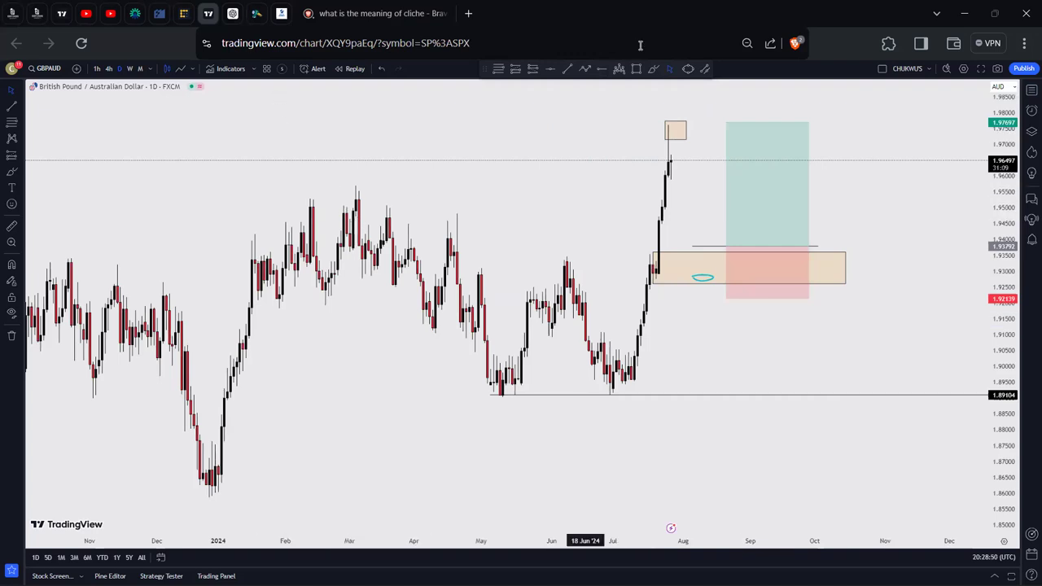